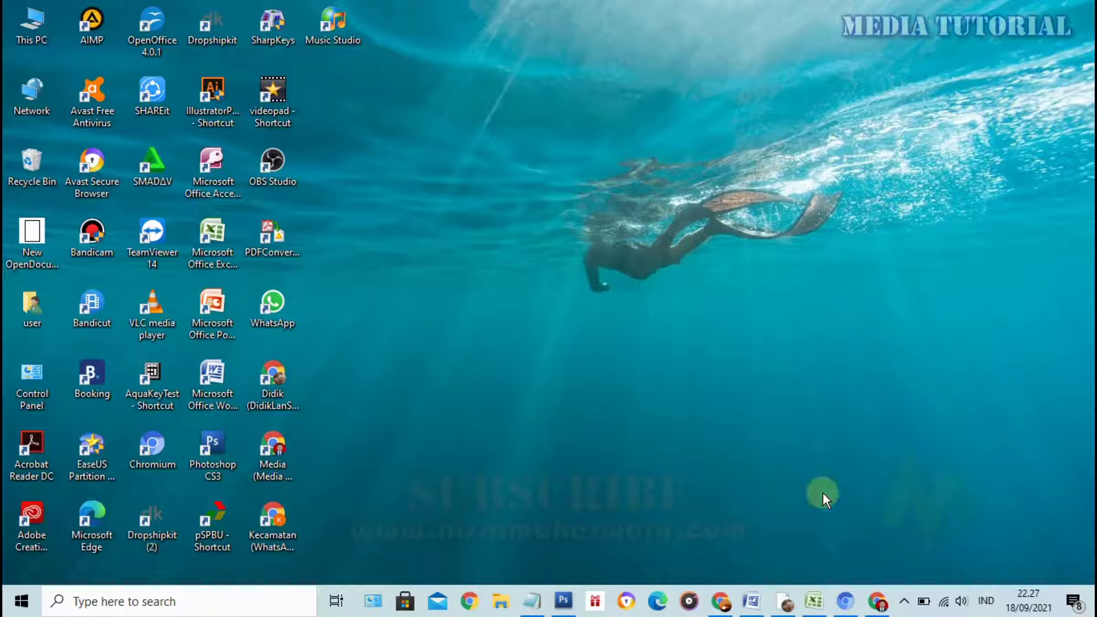
# Bring the YouTube browser back and replace the old 'seharusnya aku' search with the singer's name.
pyautogui.click(846, 601)
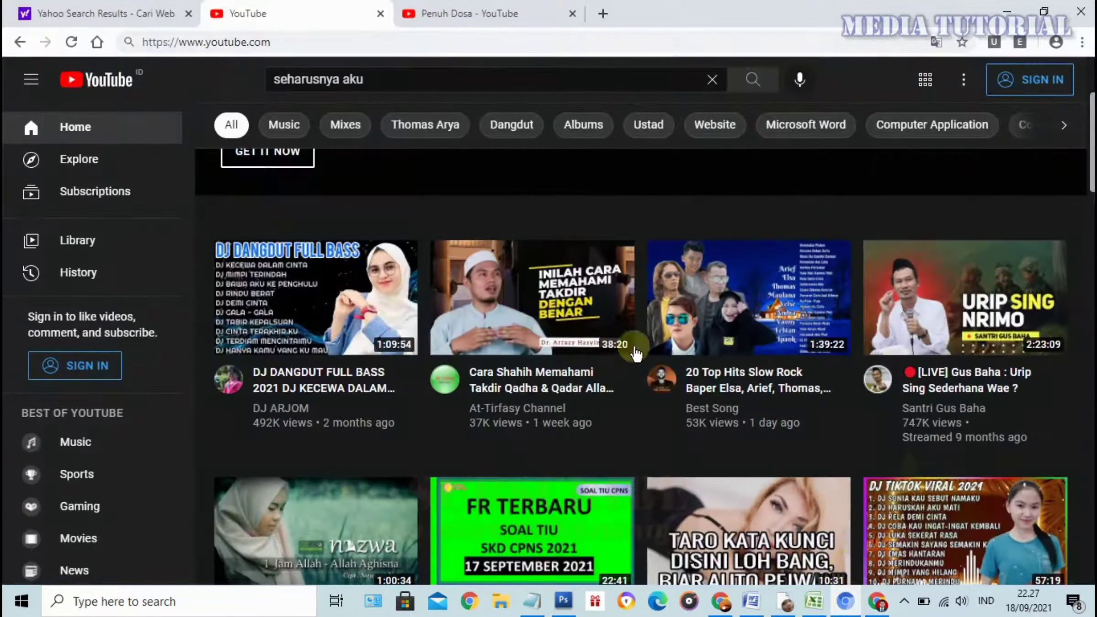
pyautogui.scroll(-5, 526, 329)
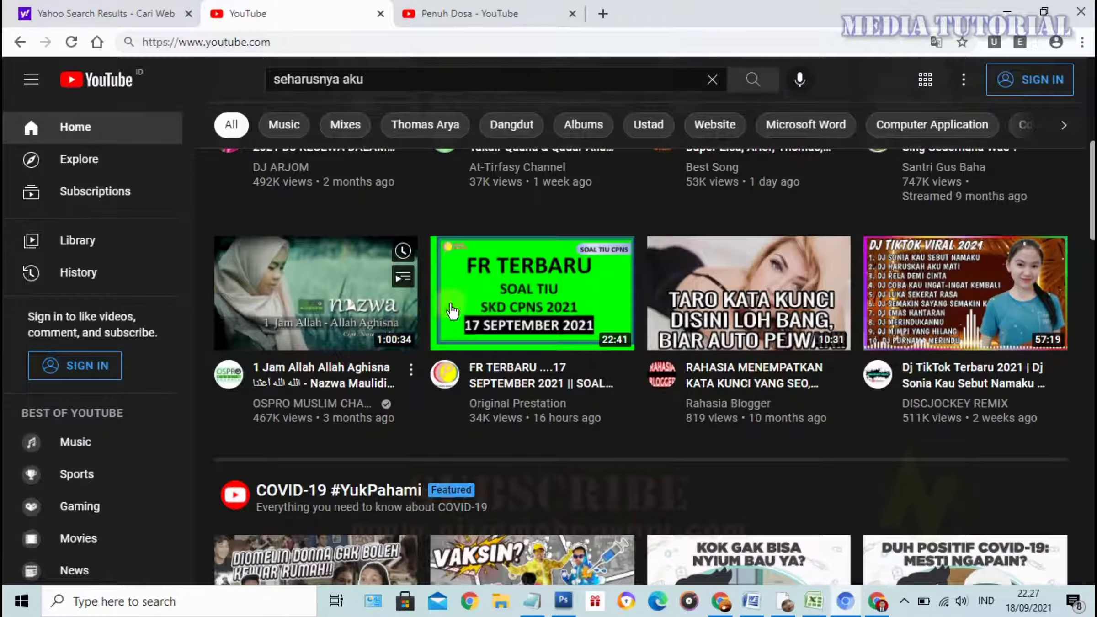
pyautogui.scroll(3, 577, 361)
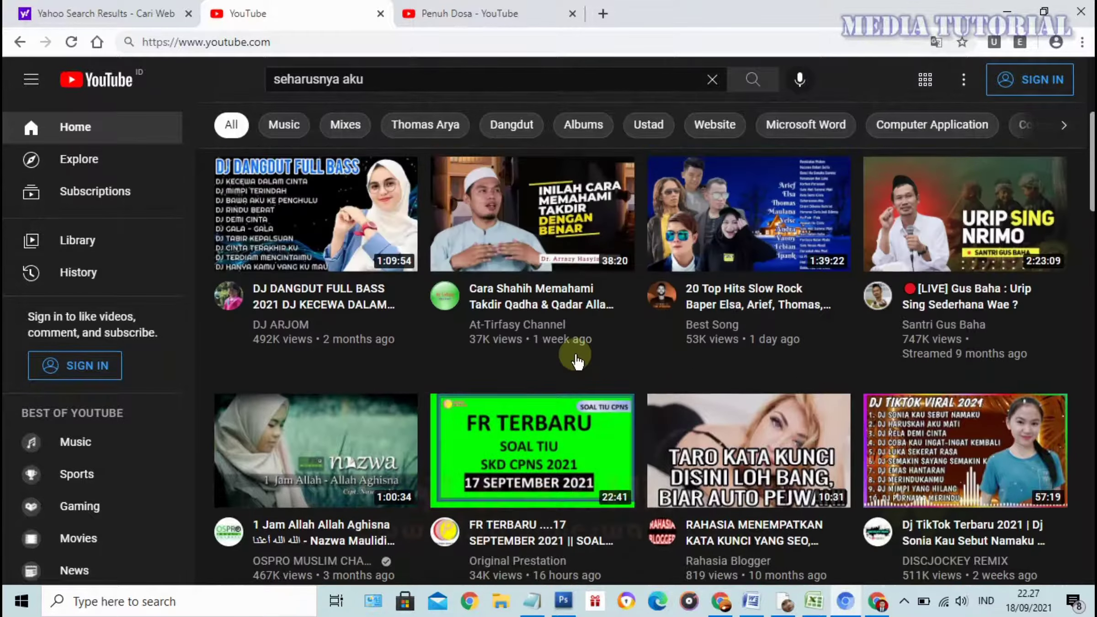
pyautogui.scroll(2, 577, 361)
pyautogui.scroll(-3, 366, 391)
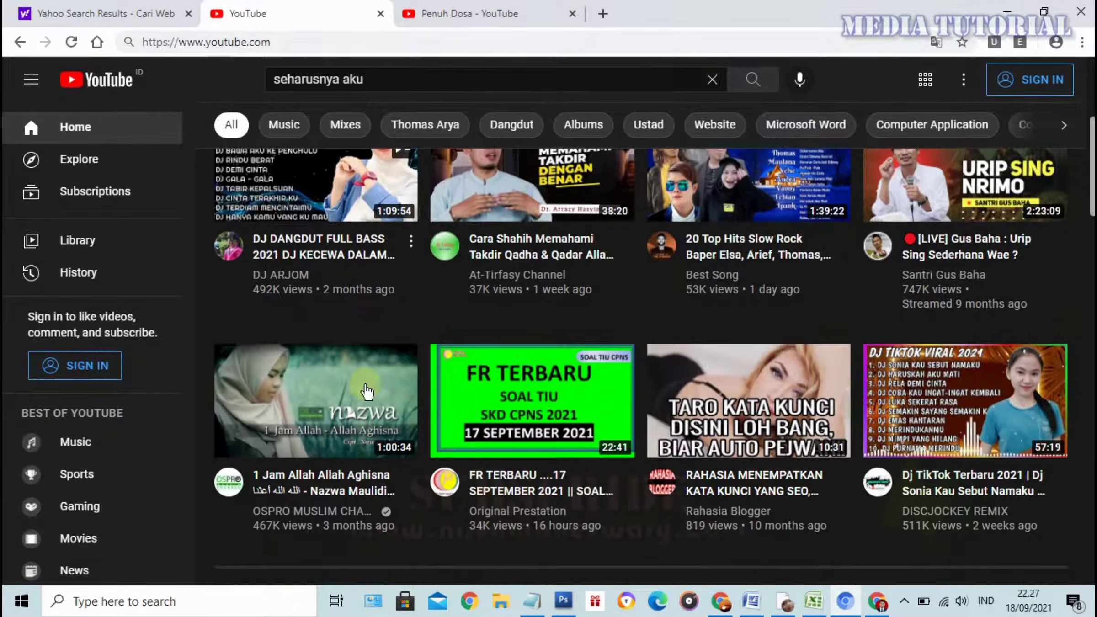
pyautogui.scroll(-2, 318, 414)
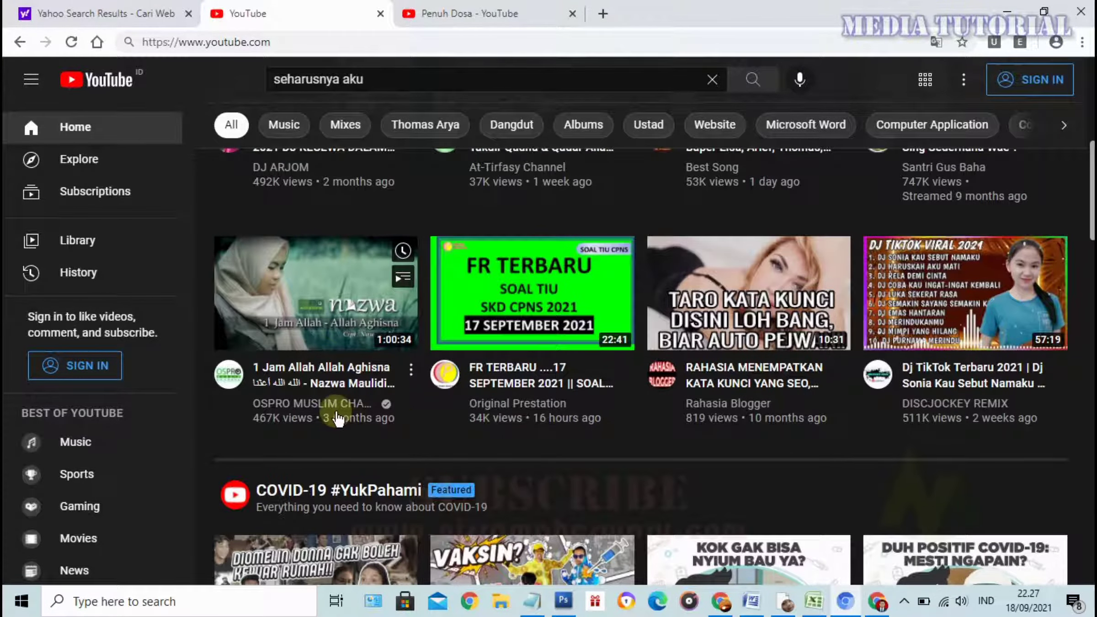
pyautogui.scroll(4, 355, 418)
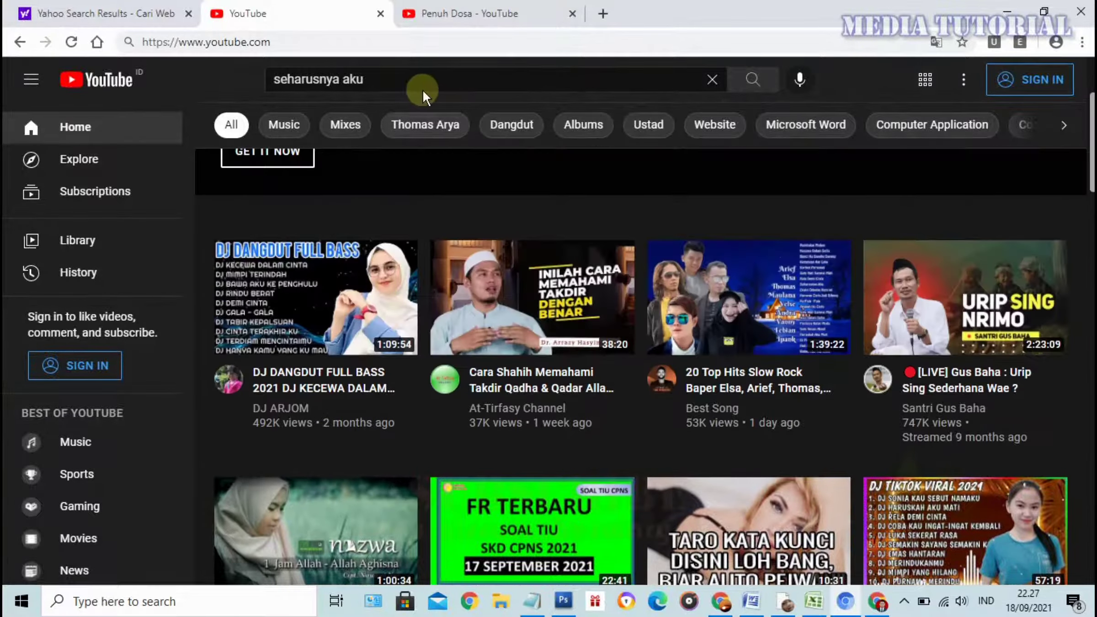
pyautogui.click(368, 81)
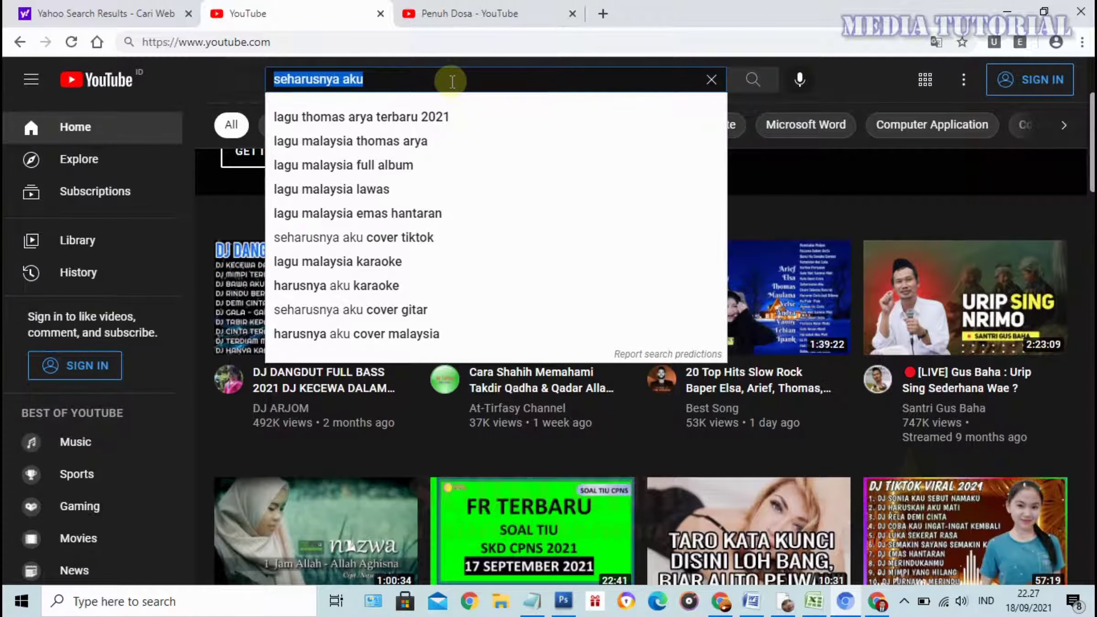
pyautogui.write('maulidia')
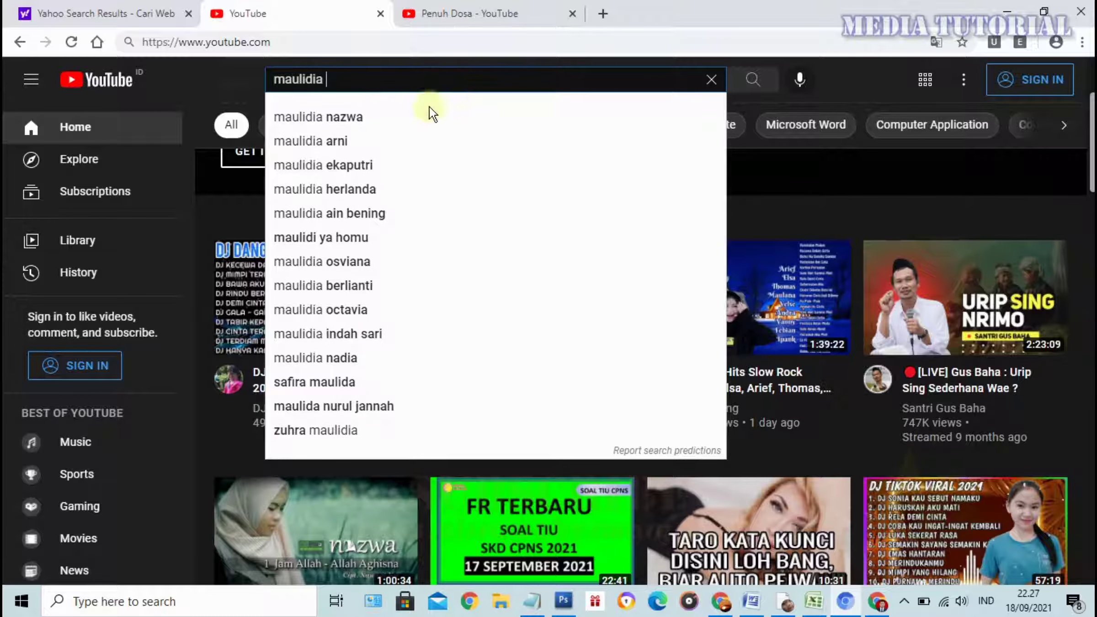
# Run the suggested search for the singer's name and scroll through the results.
pyautogui.click(393, 118)
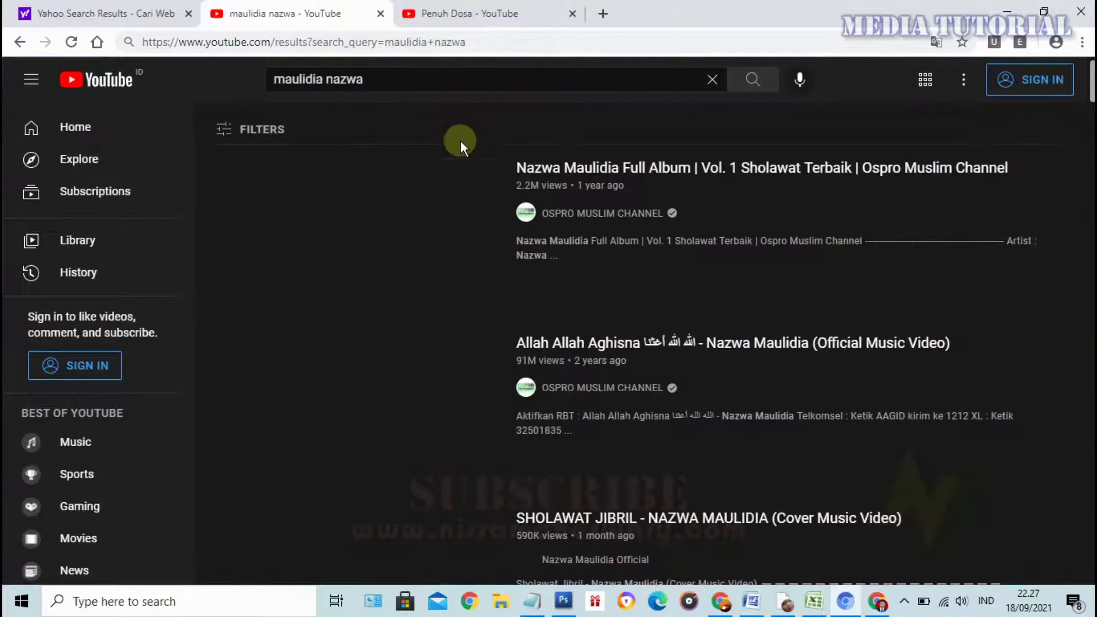
pyautogui.scroll(-5, 389, 374)
pyautogui.scroll(-5, 389, 377)
pyautogui.scroll(-5, 389, 380)
pyautogui.scroll(-4, 390, 385)
pyautogui.scroll(-8, 390, 388)
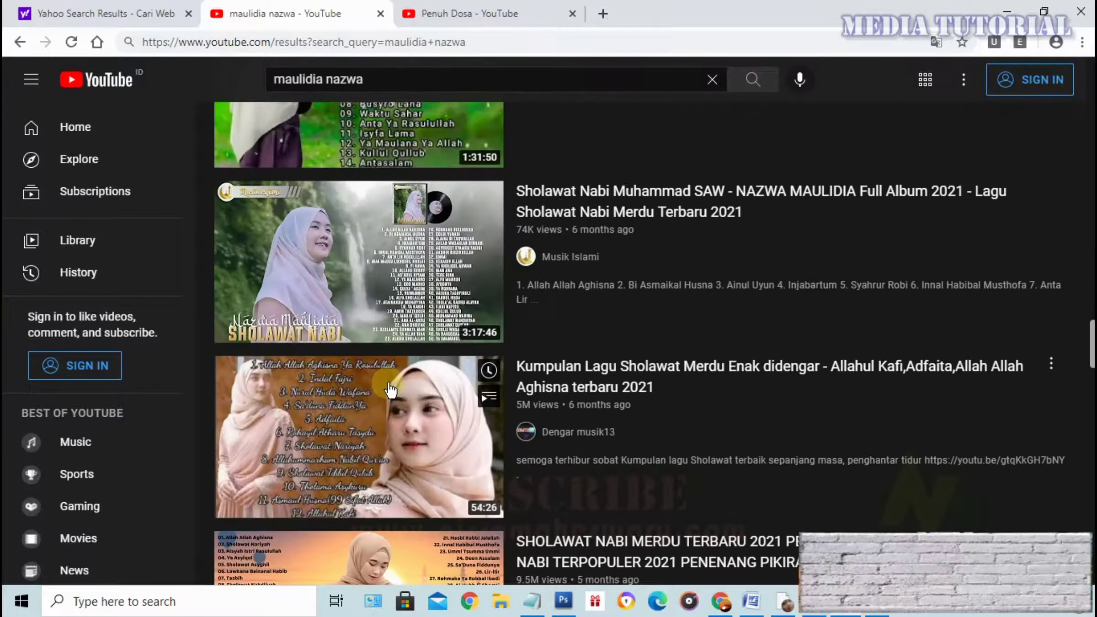
pyautogui.scroll(-6, 390, 389)
pyautogui.scroll(-5, 390, 389)
pyautogui.scroll(-4, 390, 389)
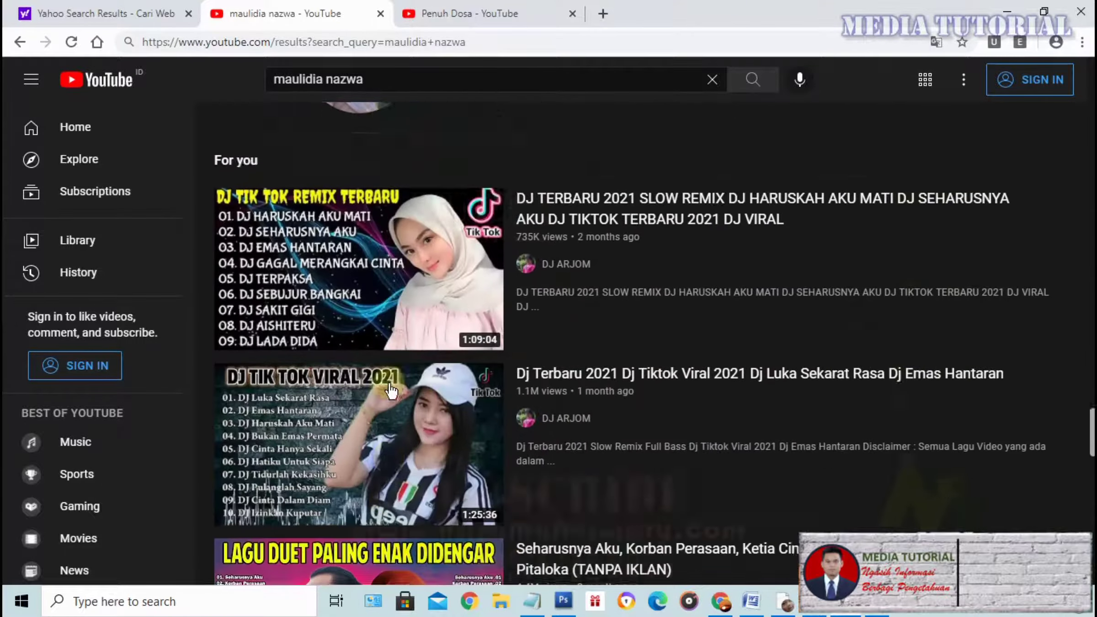
pyautogui.scroll(-3, 391, 390)
pyautogui.scroll(-3, 390, 391)
pyautogui.scroll(3, 391, 392)
pyautogui.scroll(3, 390, 392)
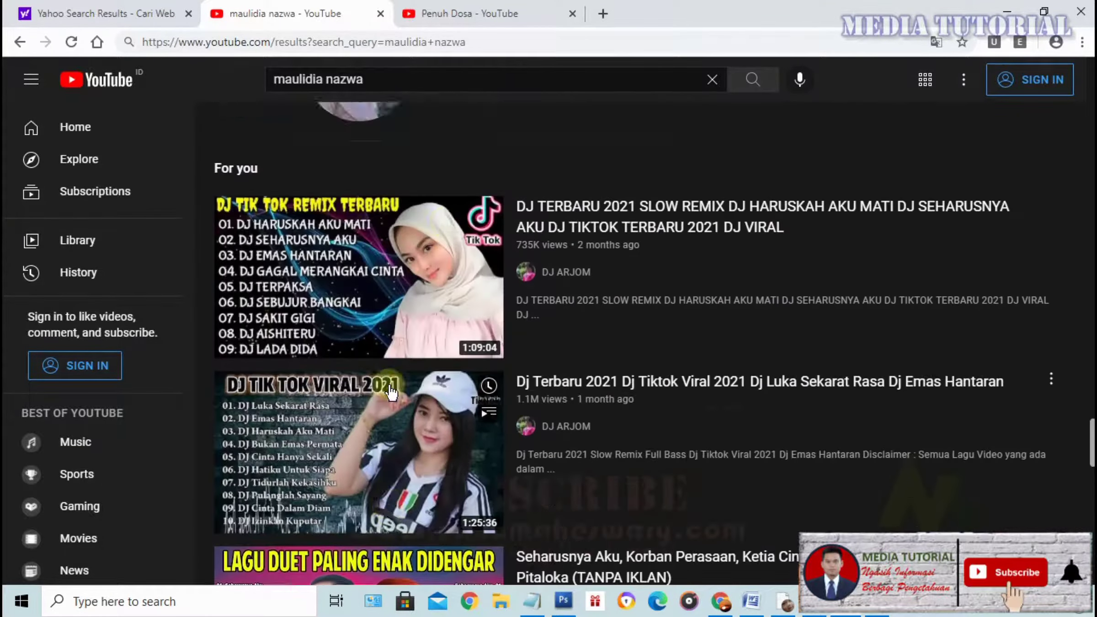
pyautogui.scroll(3, 366, 390)
pyautogui.scroll(5, 365, 390)
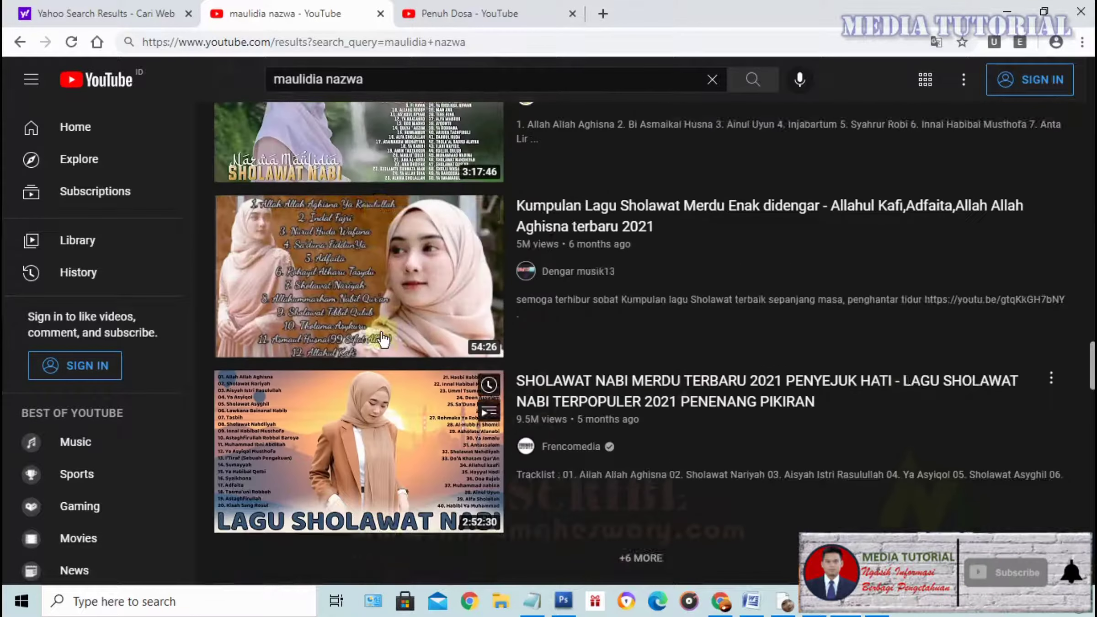
pyautogui.scroll(5, 366, 389)
# Narrow the search by adding 'penuh dosa' to the singer's name.
pyautogui.click(398, 76)
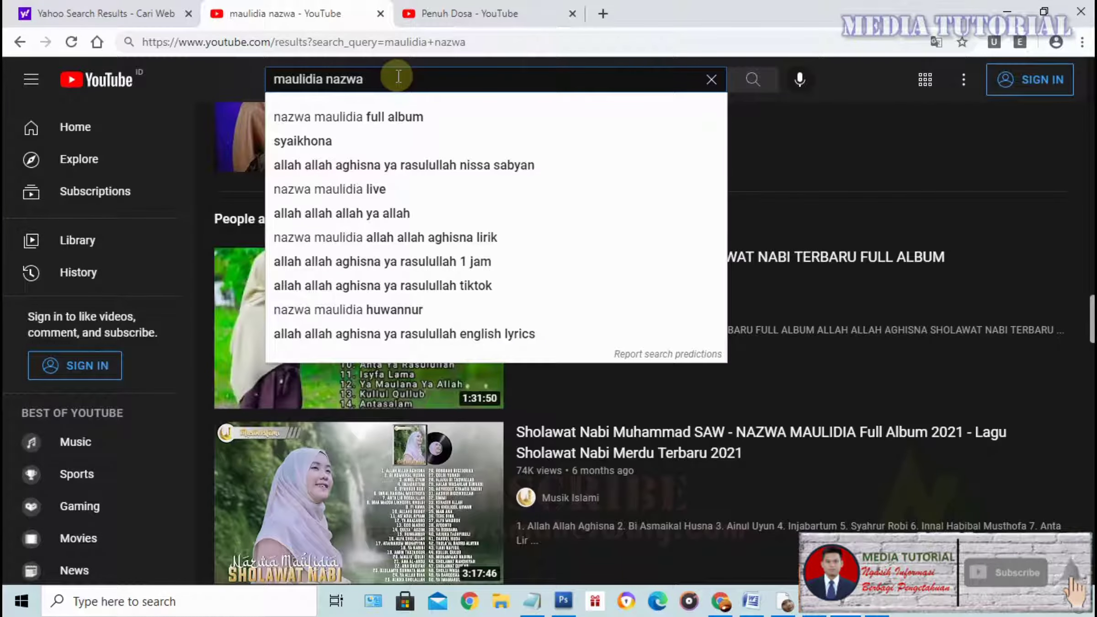
pyautogui.write(' pe')
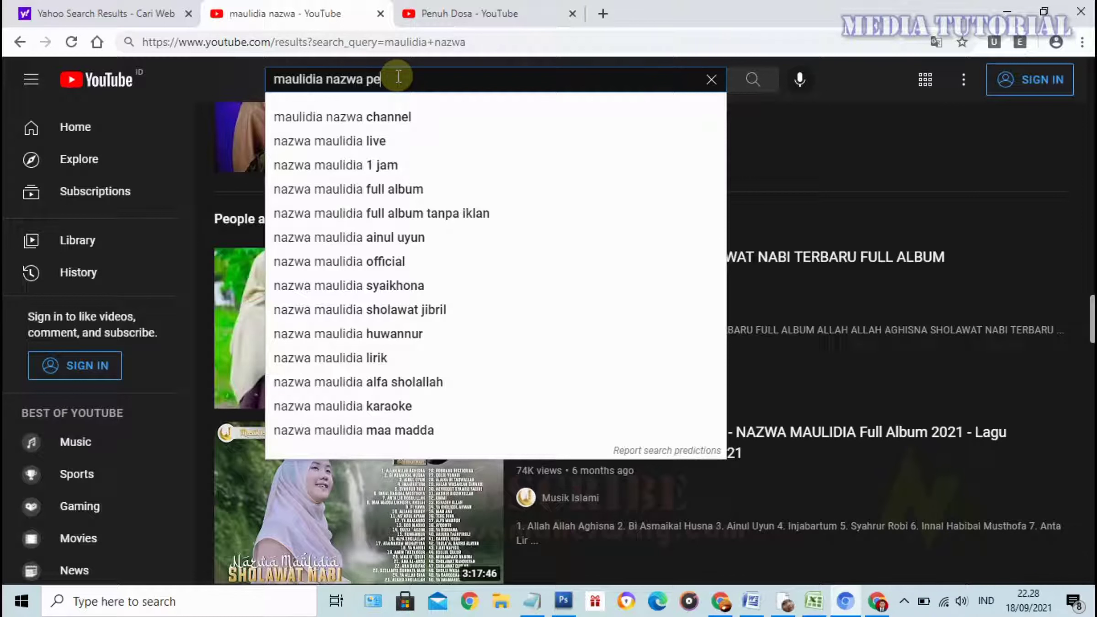
pyautogui.write('nuh dosa')
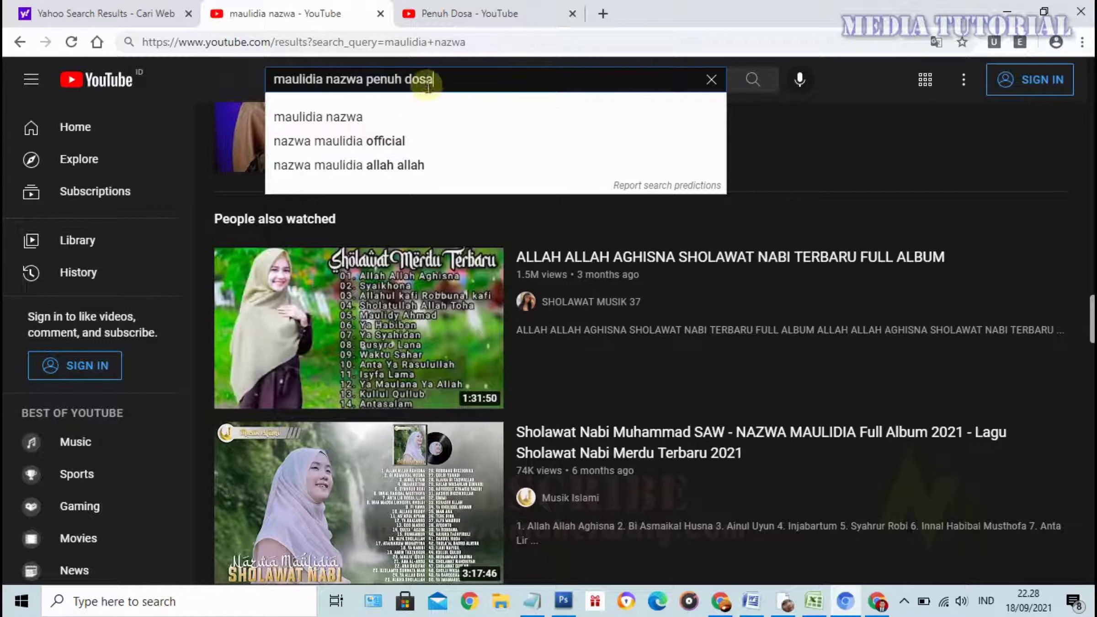
pyautogui.press('Return')
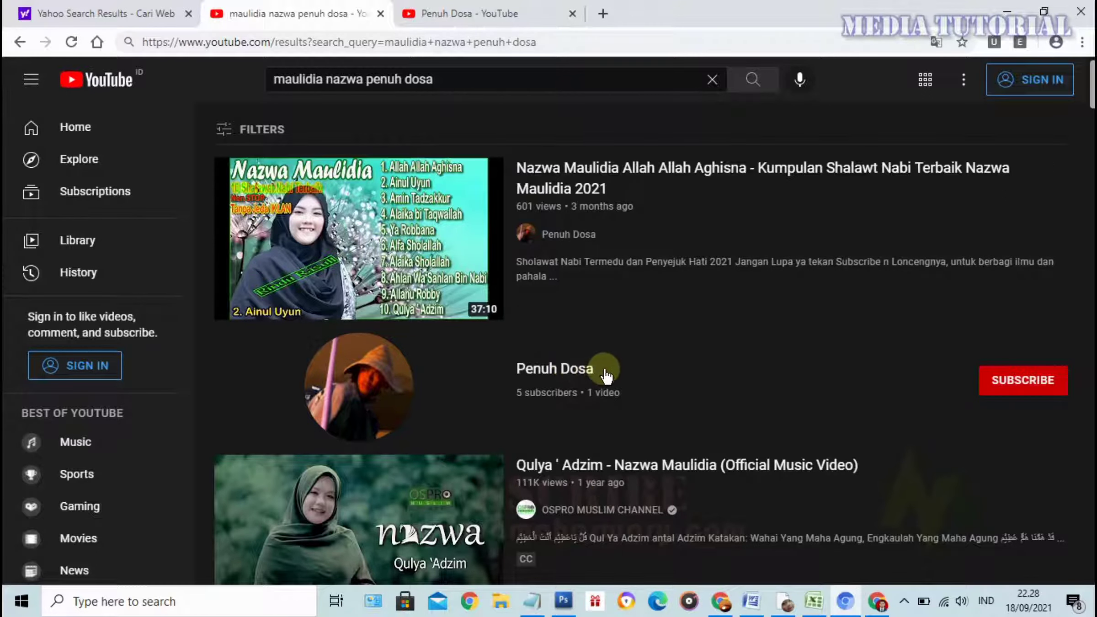
pyautogui.moveTo(359, 239)
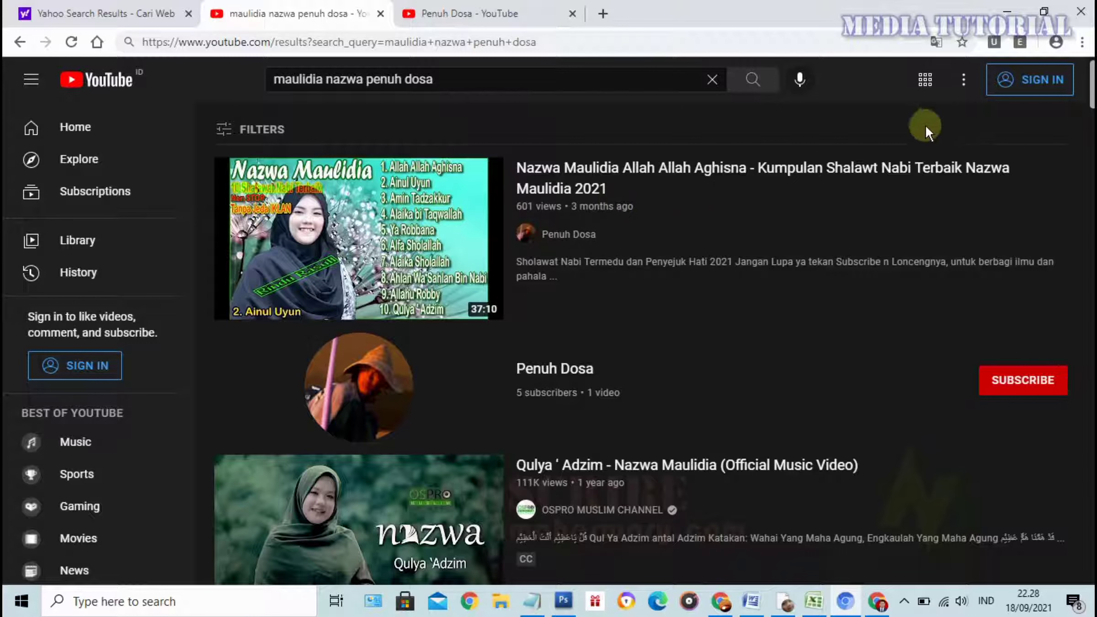
pyautogui.moveTo(605, 210)
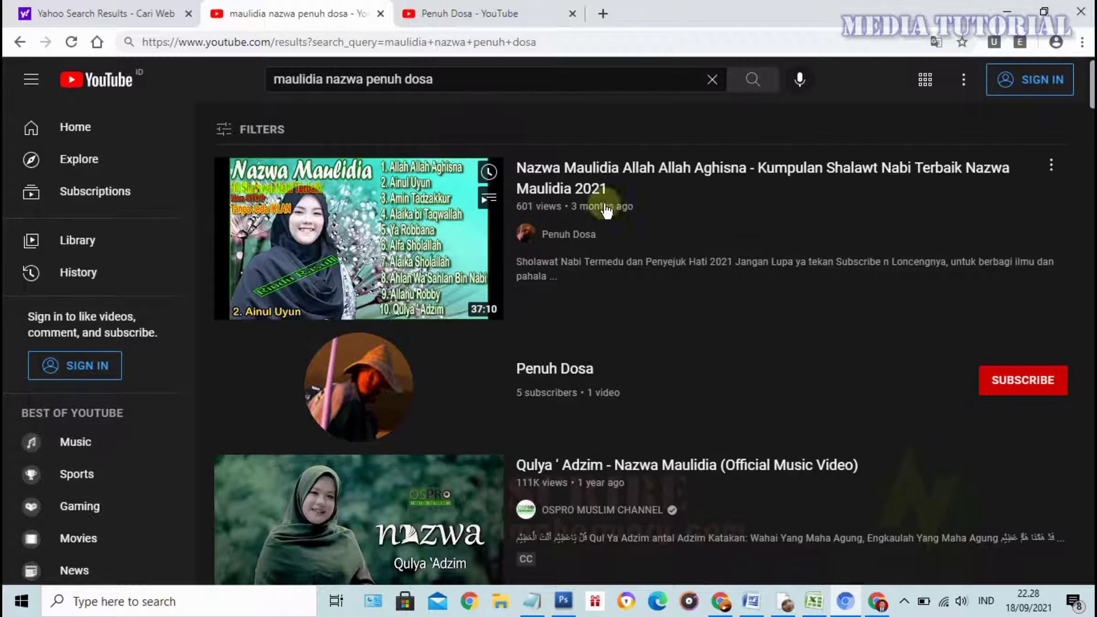
pyautogui.scroll(-3, 380, 217)
pyautogui.scroll(3, 380, 217)
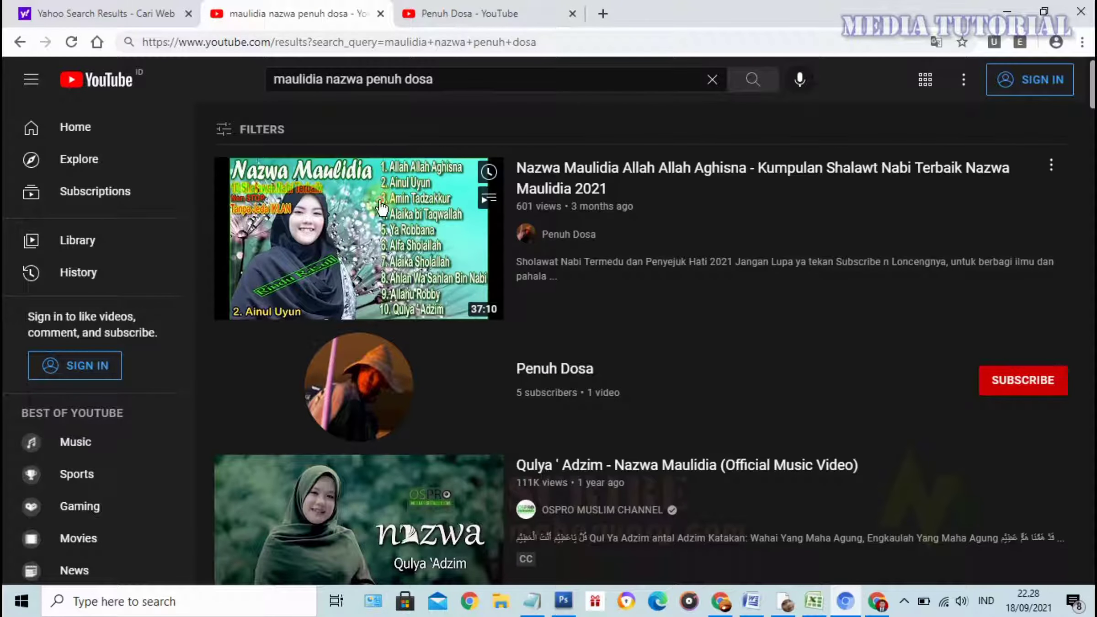
pyautogui.click(362, 213)
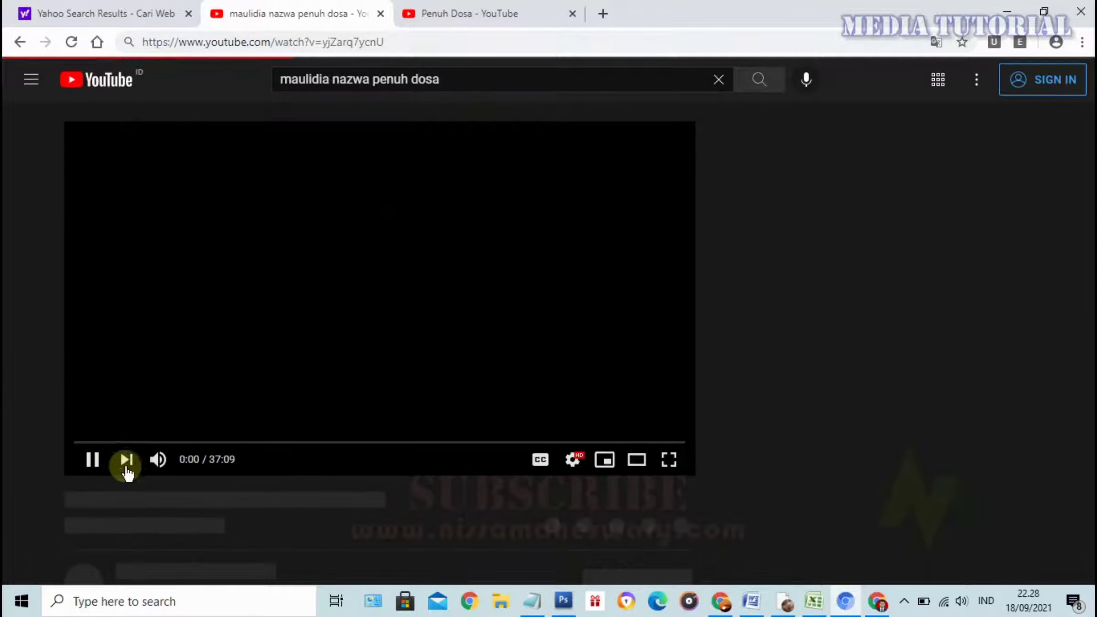
pyautogui.click(87, 462)
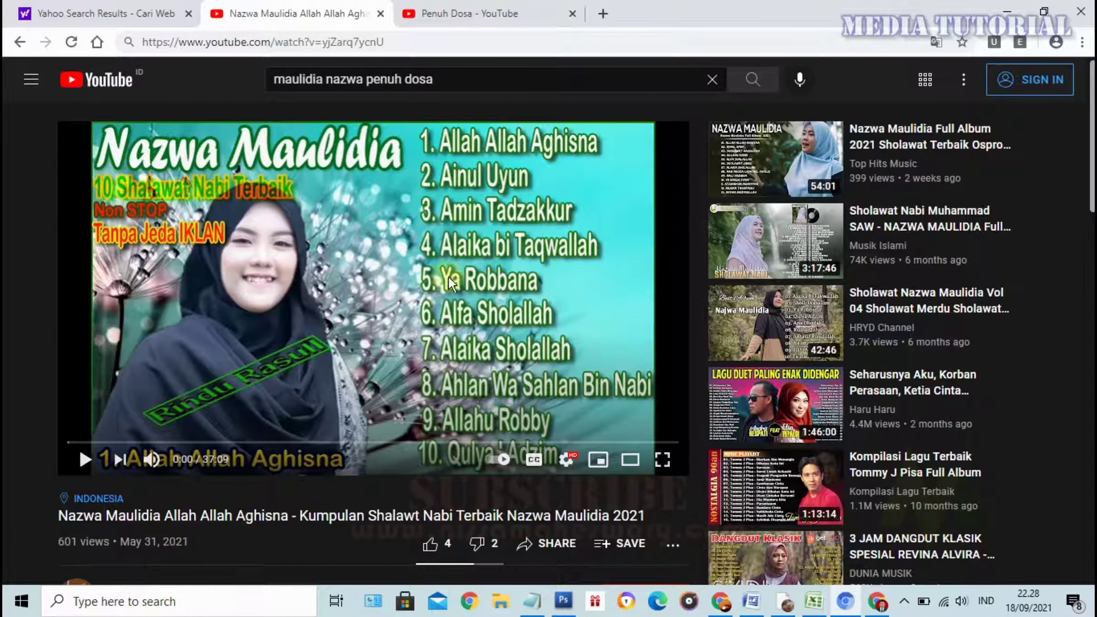
pyautogui.scroll(-3, 389, 333)
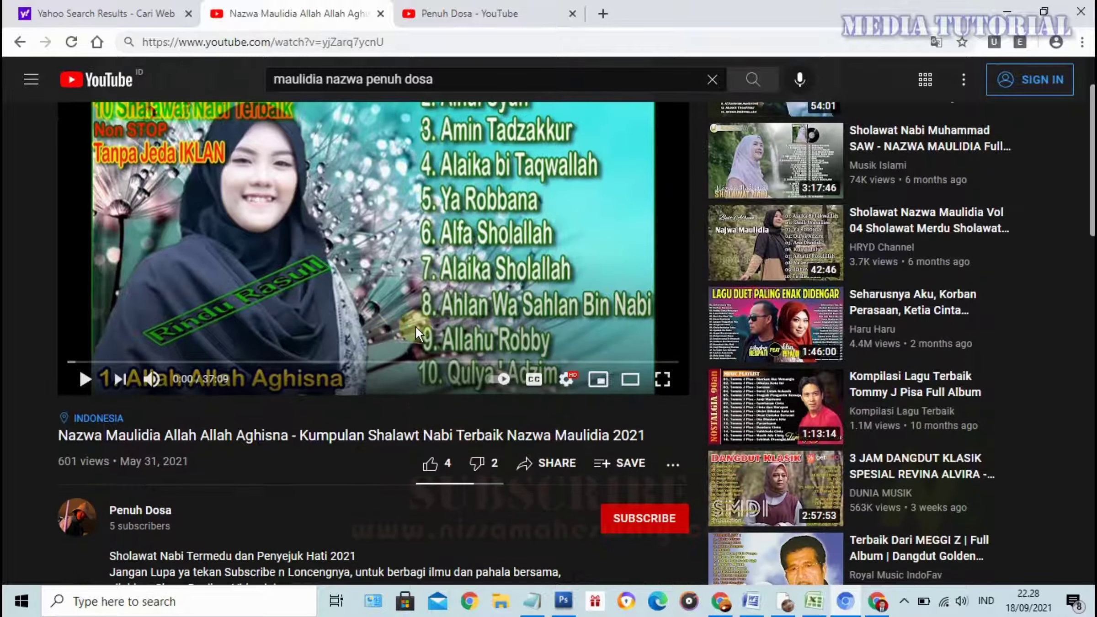
pyautogui.scroll(3, 451, 325)
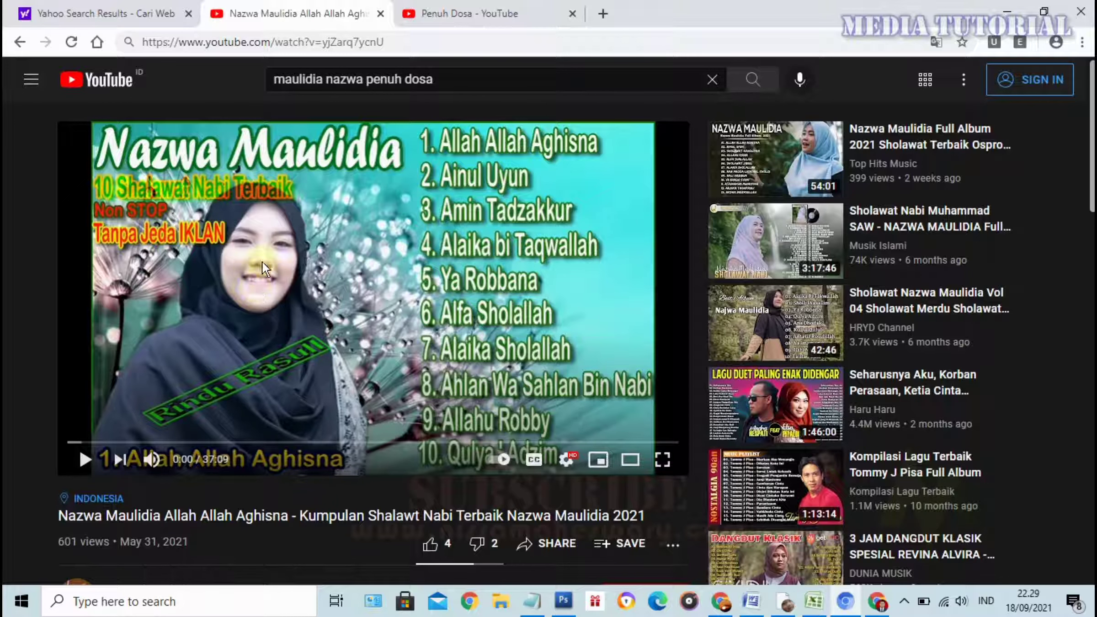
pyautogui.scroll(-3, 309, 340)
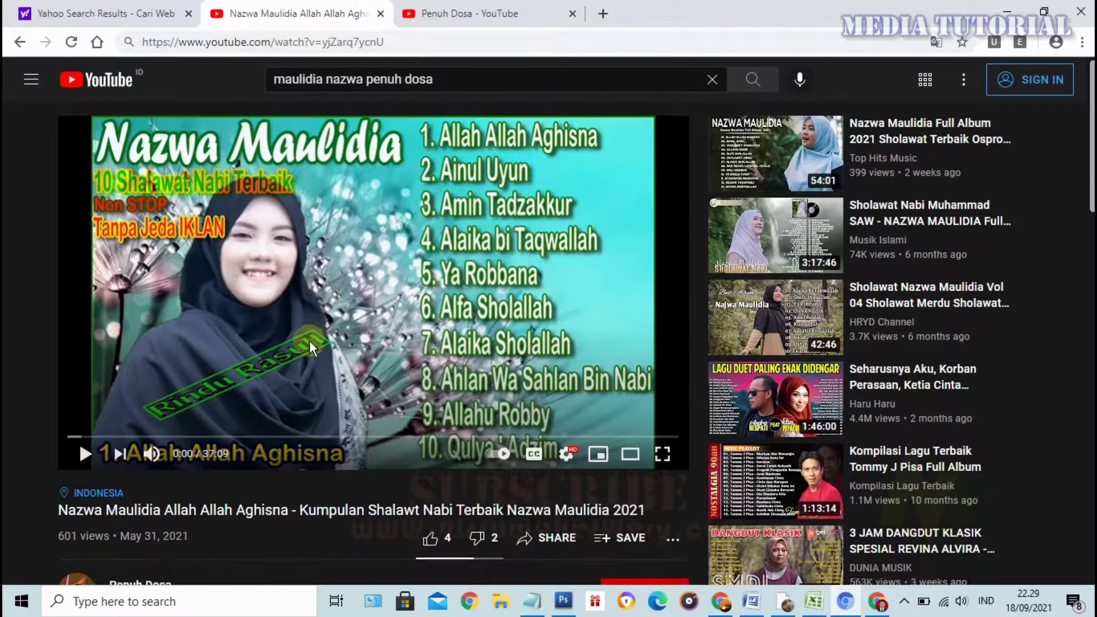
pyautogui.scroll(3, 310, 340)
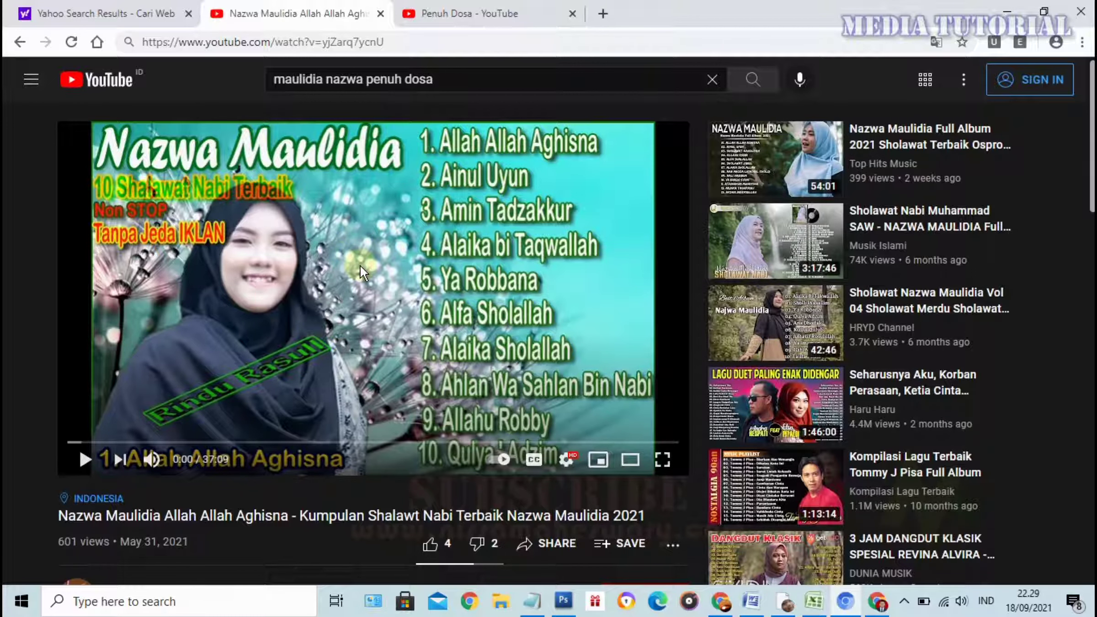
pyautogui.scroll(-2, 360, 265)
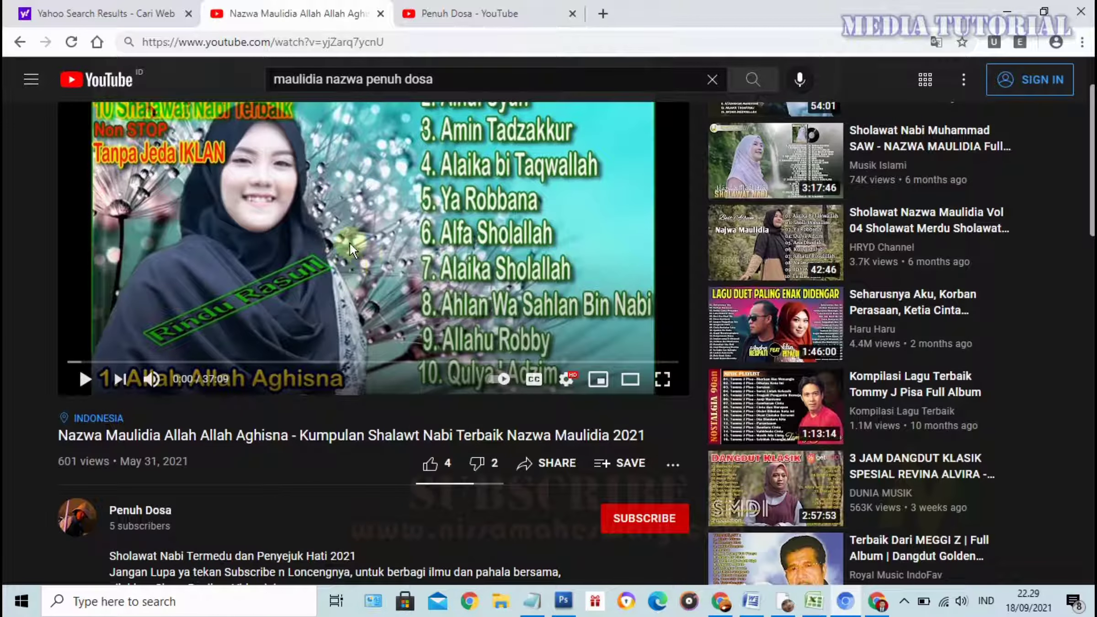
pyautogui.scroll(2, 380, 207)
pyautogui.scroll(-2, 430, 183)
pyautogui.scroll(2, 360, 279)
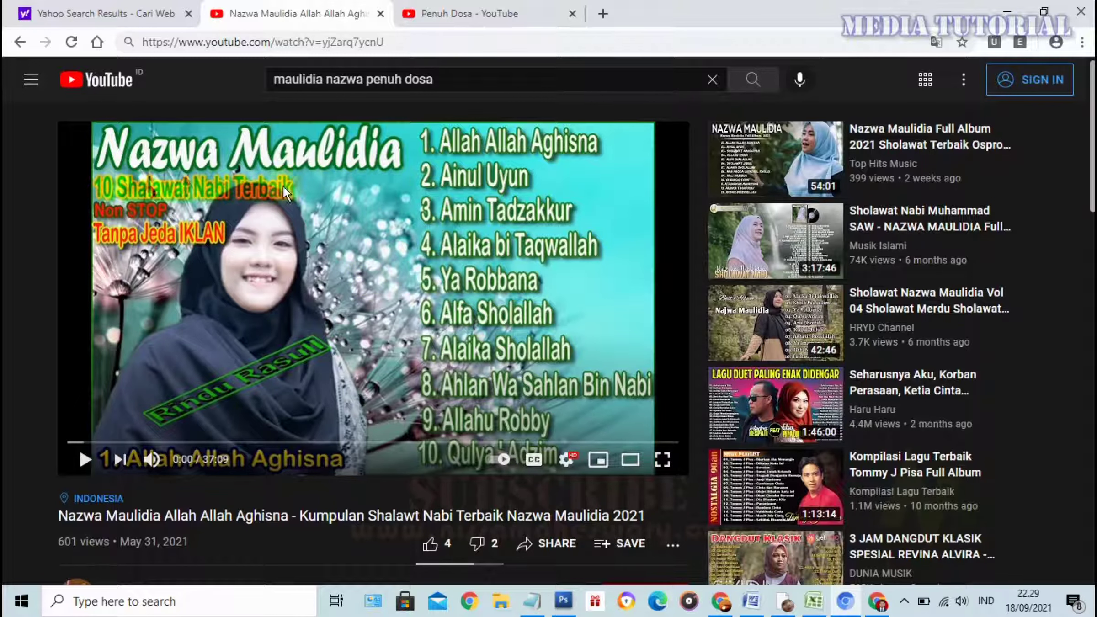
pyautogui.scroll(-4, 314, 256)
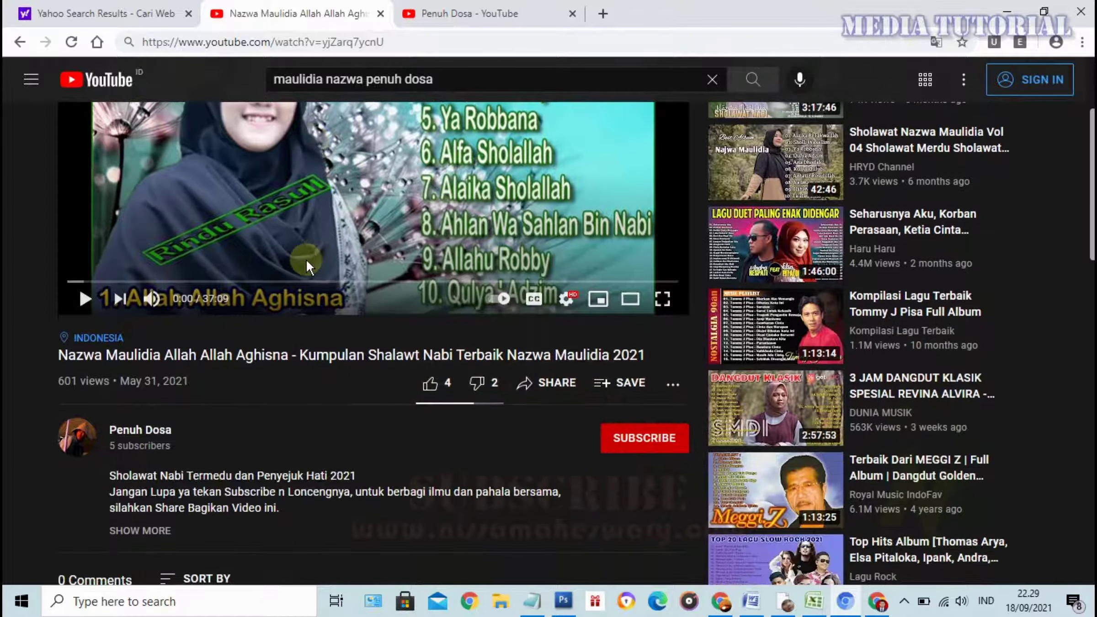
pyautogui.moveTo(61, 356); pyautogui.dragTo(652, 353)
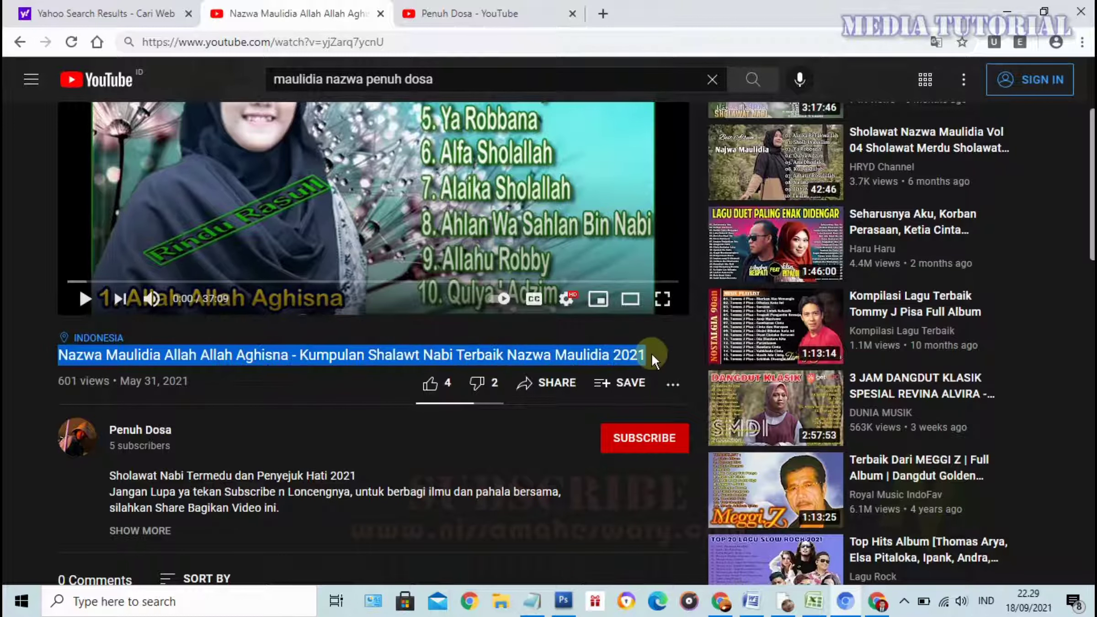
pyautogui.scroll(4, 643, 352)
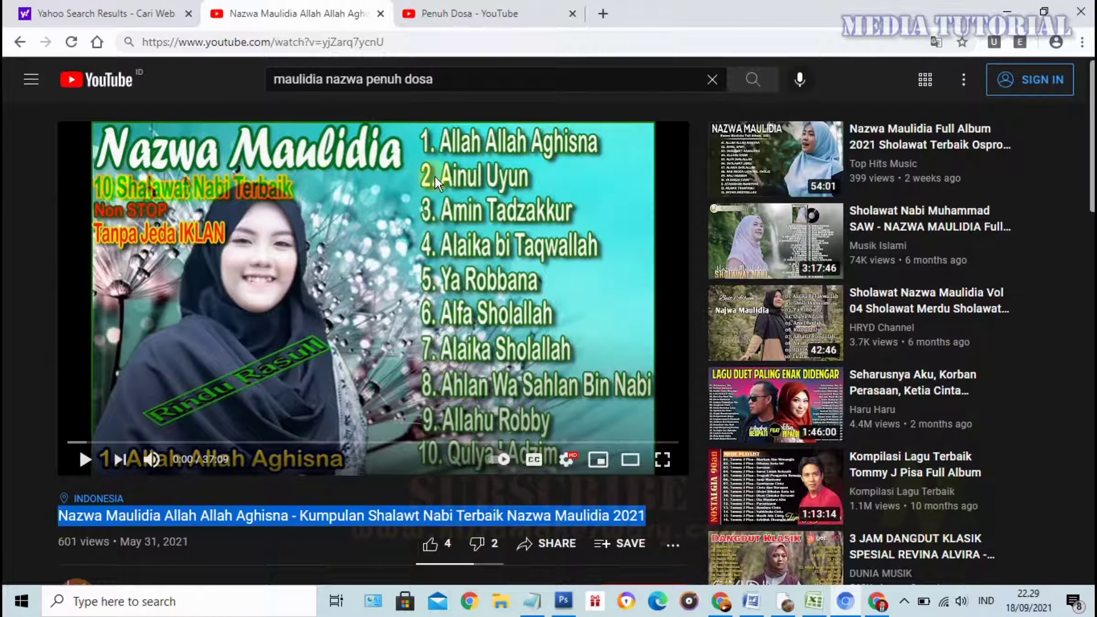
pyautogui.moveTo(775, 322)
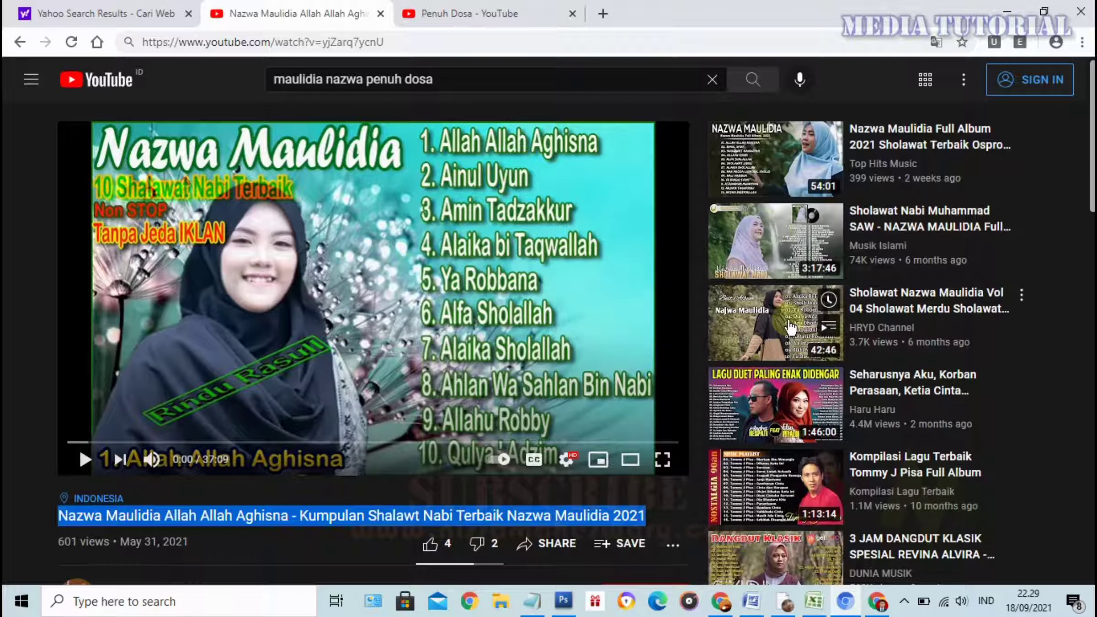
pyautogui.scroll(-5, 292, 224)
pyautogui.scroll(4, 292, 224)
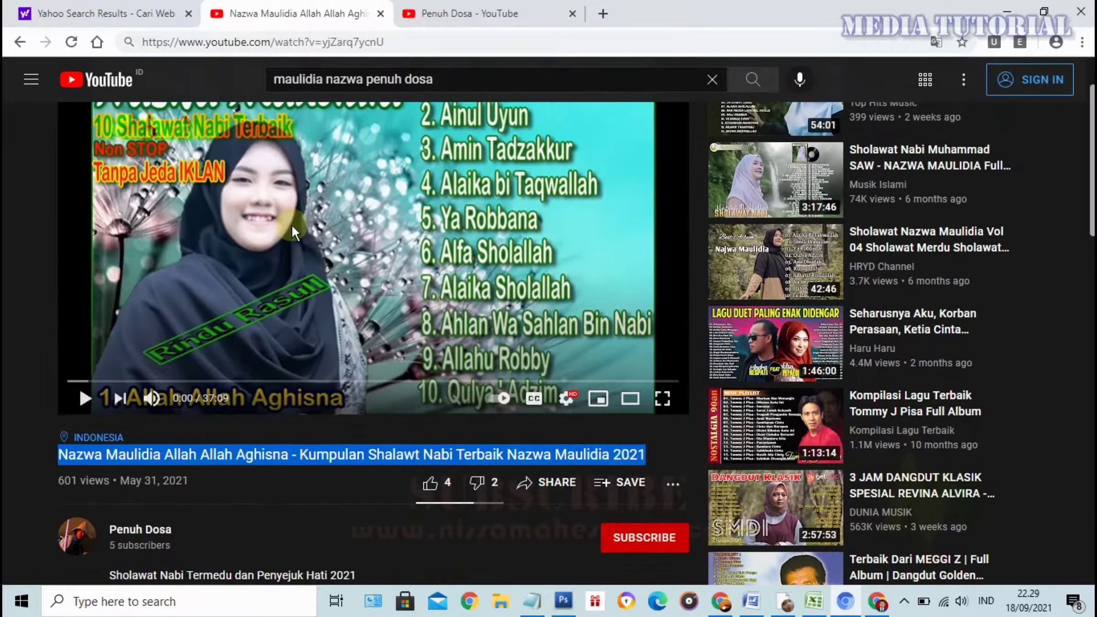
pyautogui.scroll(1, 292, 225)
pyautogui.click(437, 80)
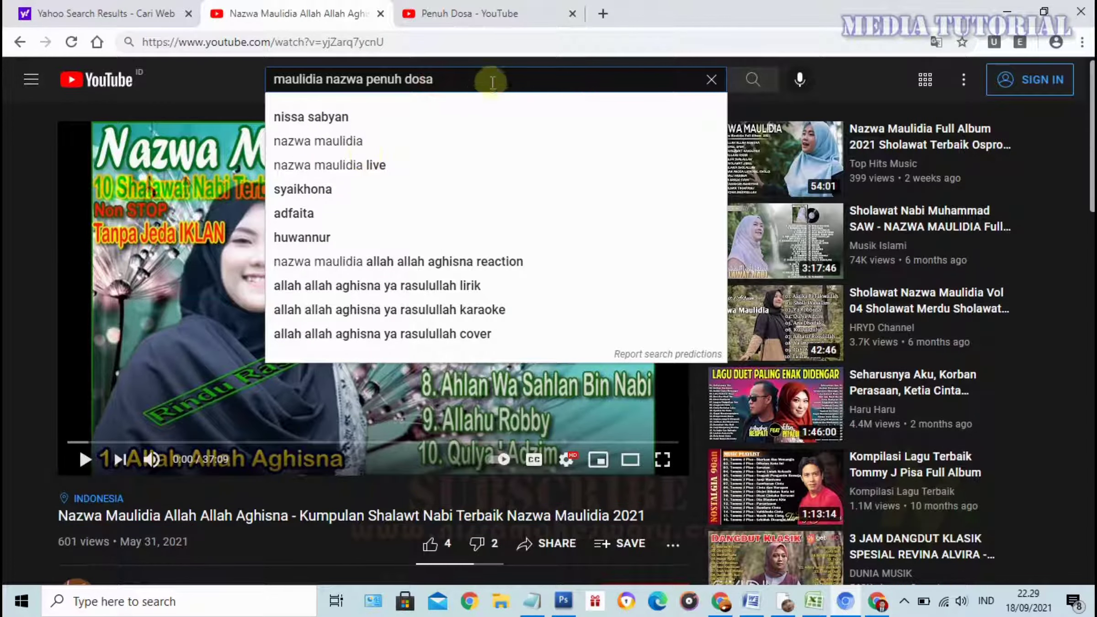
pyautogui.click(19, 182)
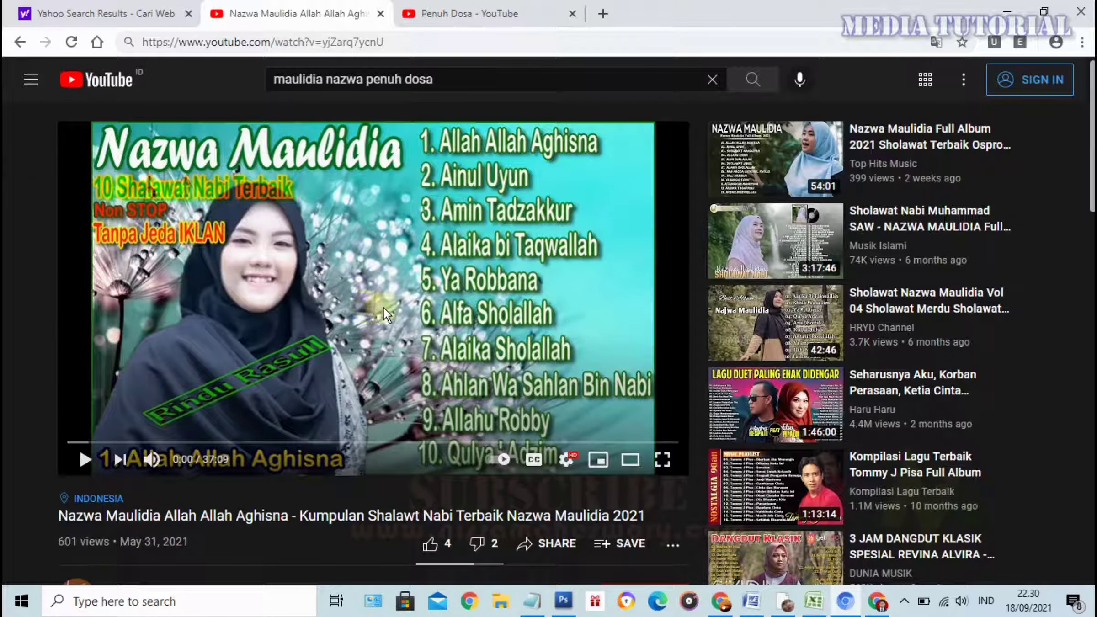
pyautogui.scroll(-3, 257, 418)
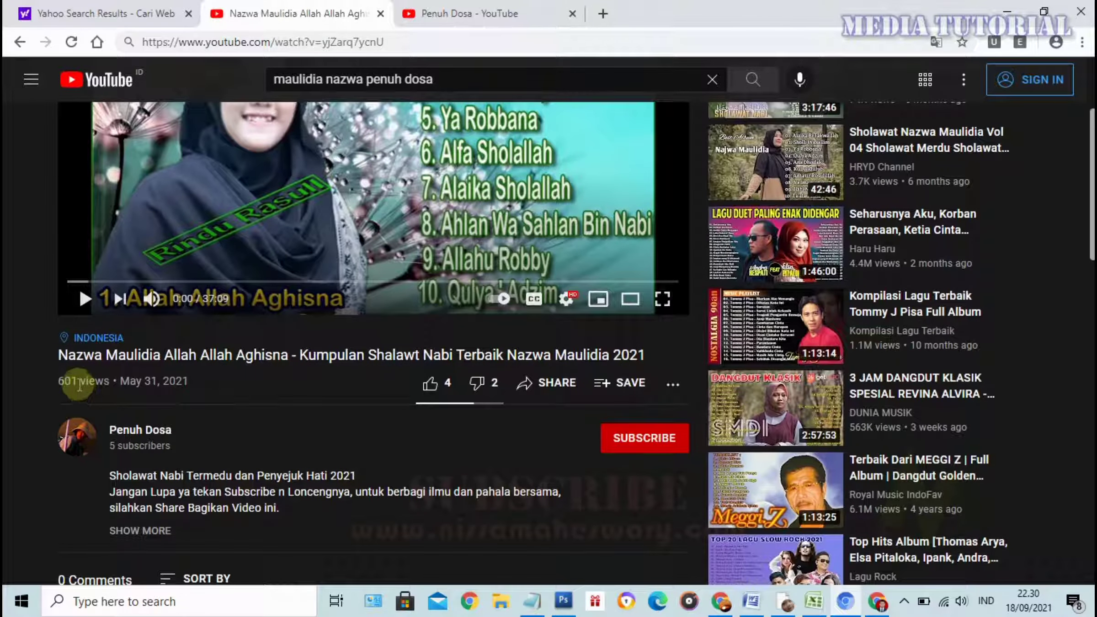
pyautogui.scroll(-2, 229, 398)
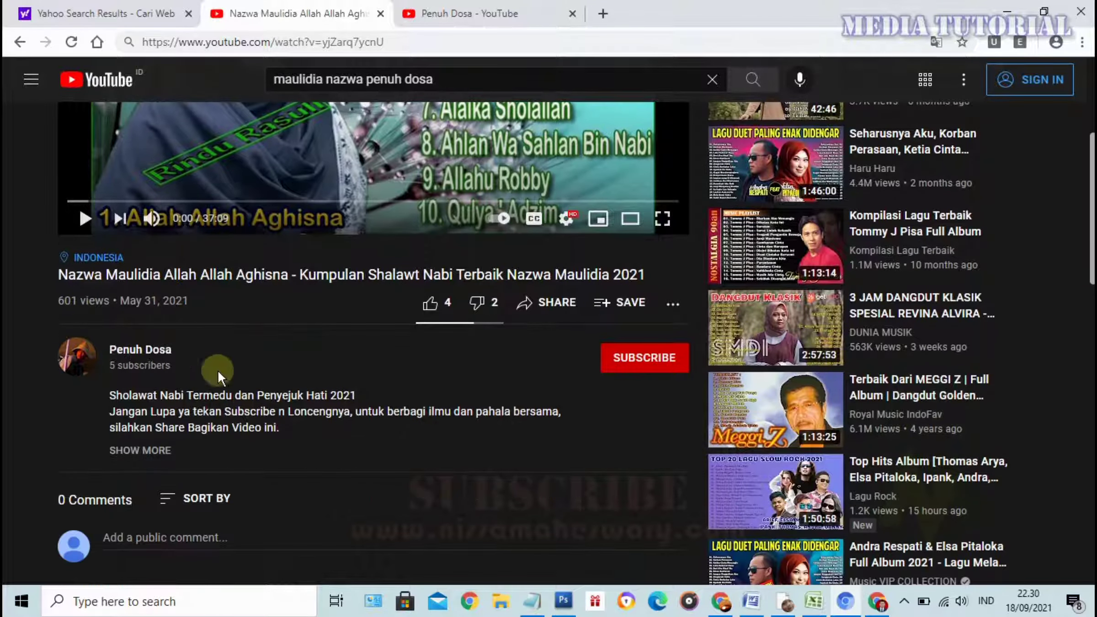
pyautogui.scroll(2, 202, 397)
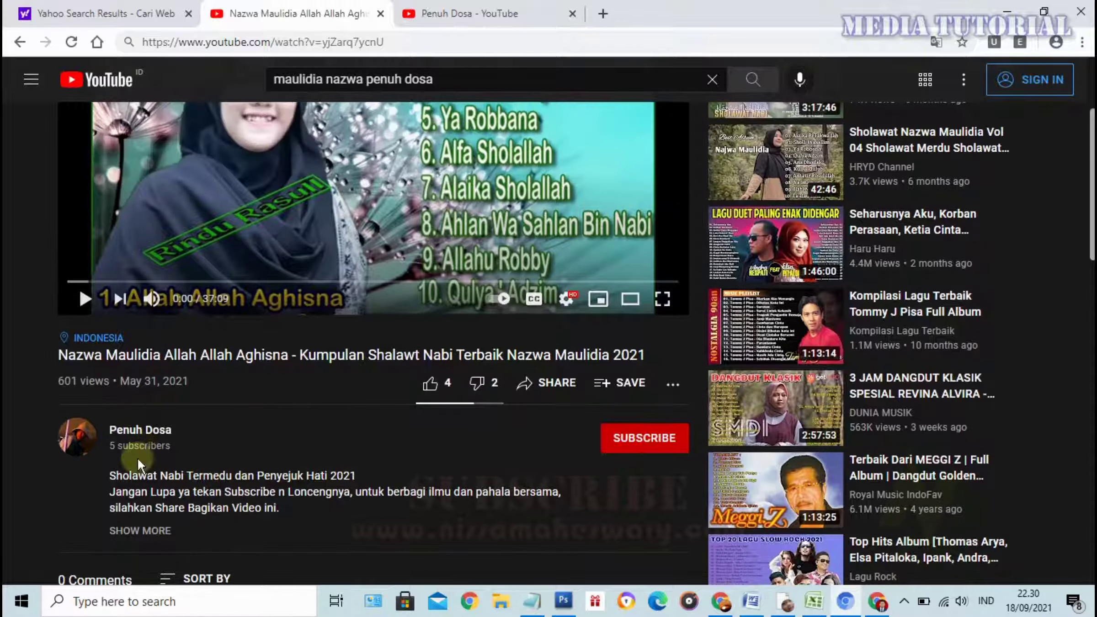
pyautogui.click(144, 435)
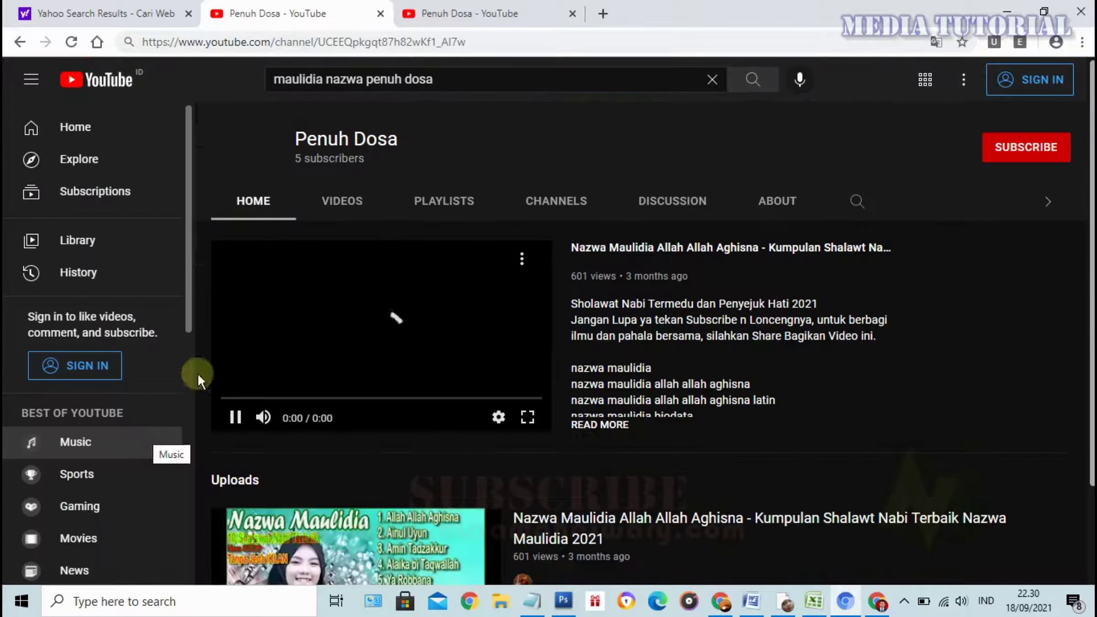
pyautogui.click(343, 205)
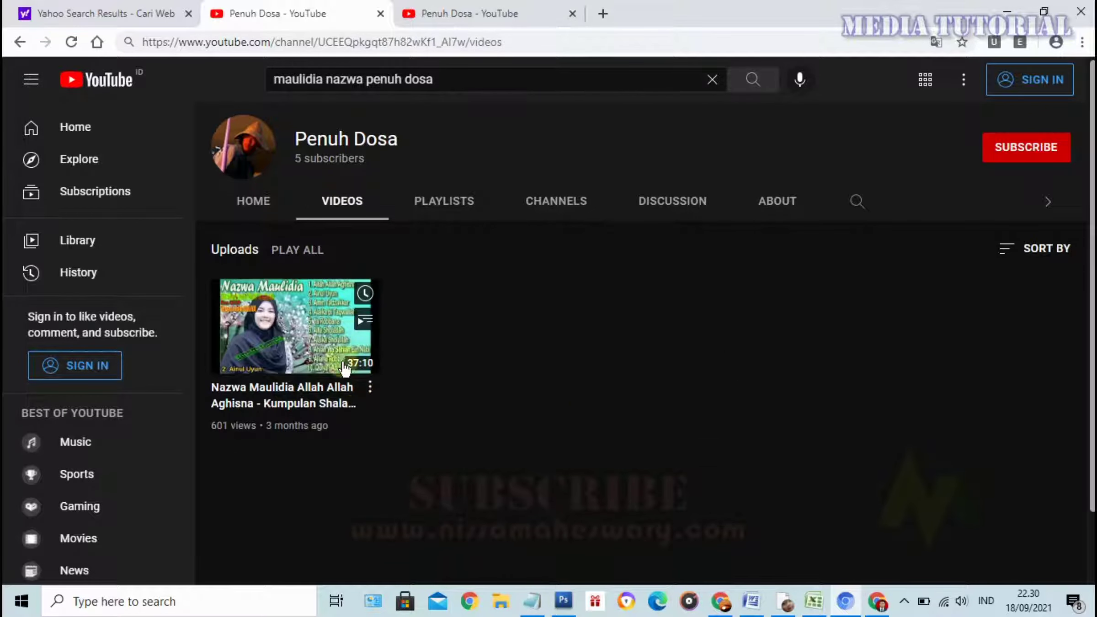
pyautogui.doubleClick(32, 39)
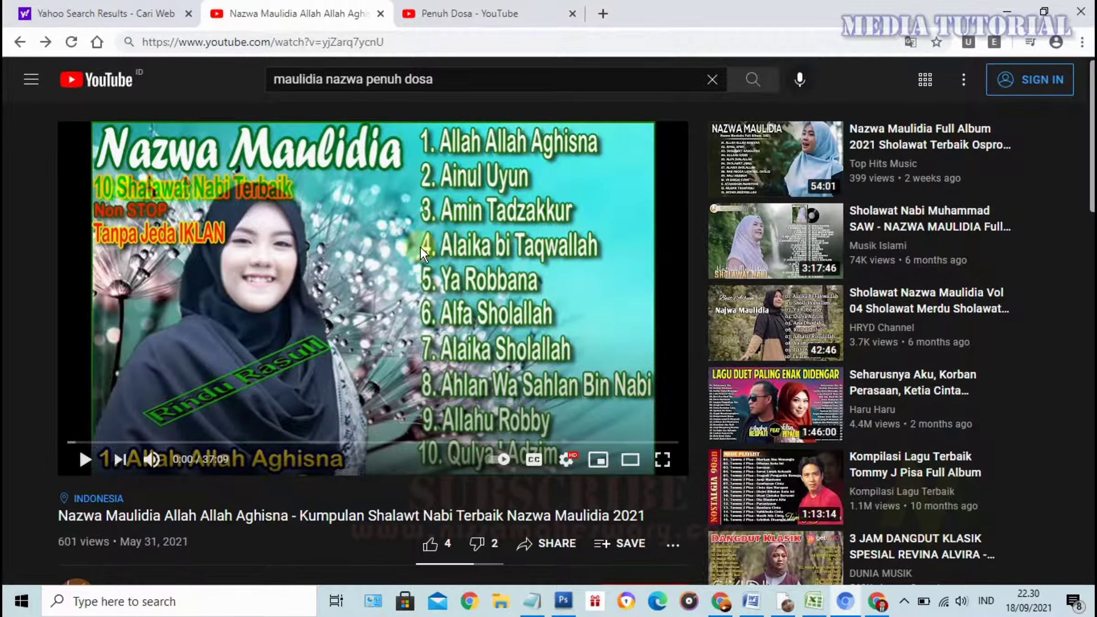
pyautogui.scroll(-5, 420, 247)
pyautogui.scroll(4, 420, 246)
pyautogui.scroll(2, 420, 246)
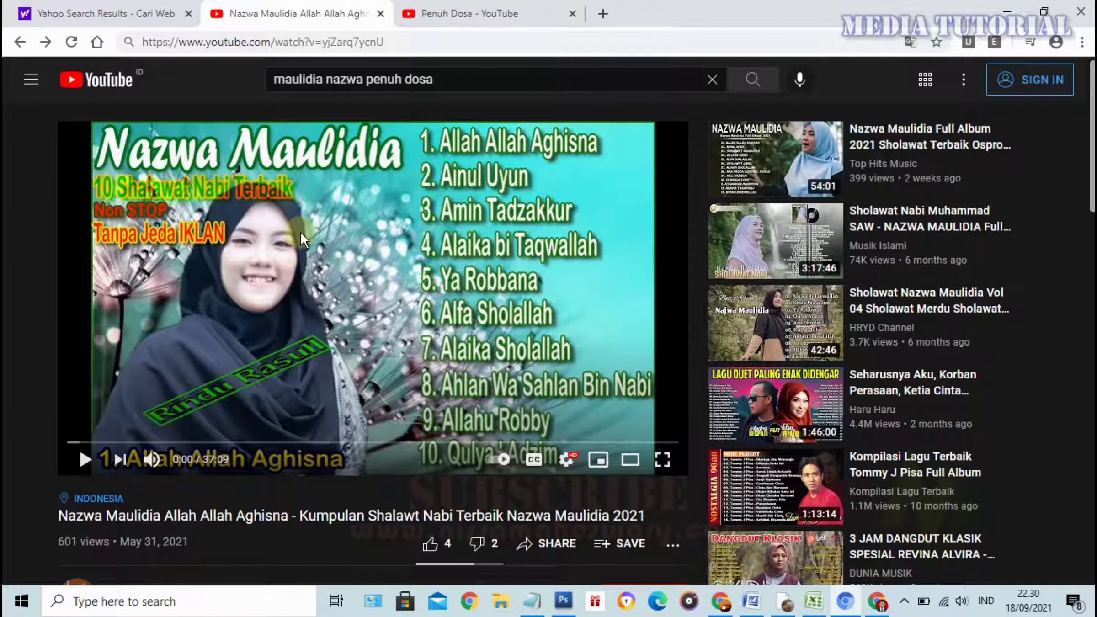
pyautogui.click(500, 610)
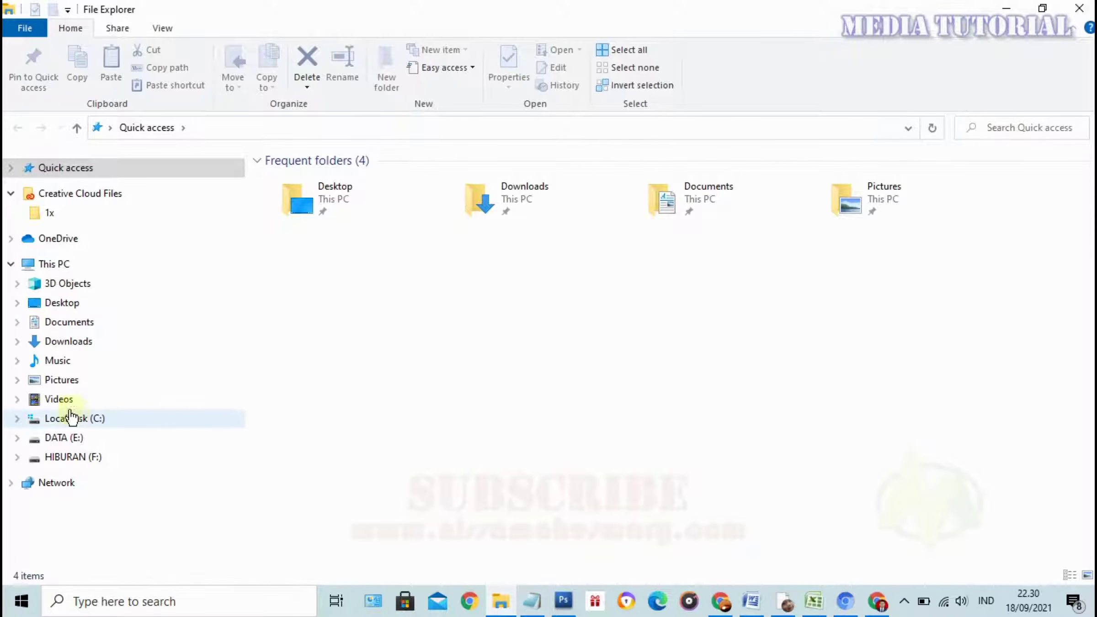
# Browse DATA (E:) and open the Ngeyoutube Music Islam folder.
pyautogui.click(86, 438)
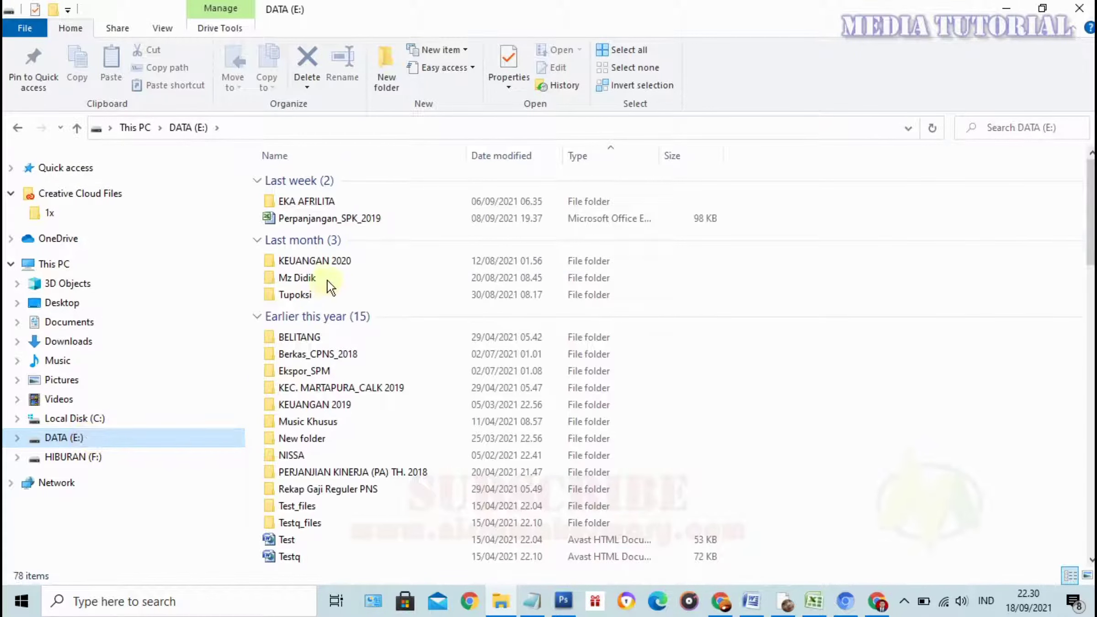
pyautogui.click(313, 277)
pyautogui.doubleClick(313, 277)
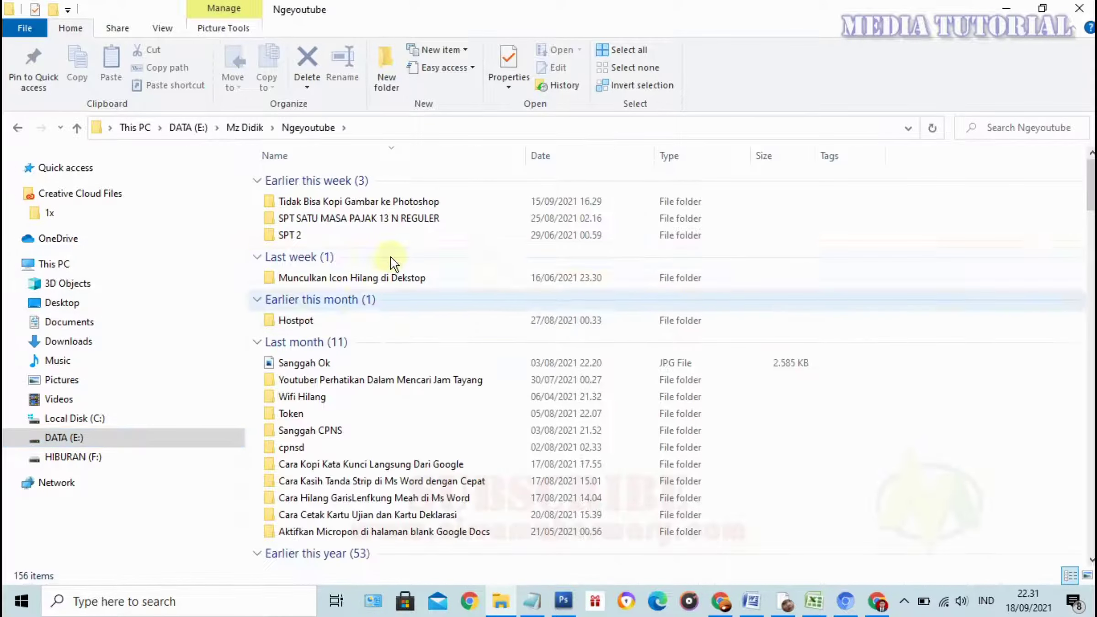
pyautogui.scroll(-1, 391, 270)
pyautogui.scroll(-6, 387, 288)
pyautogui.scroll(-6, 383, 294)
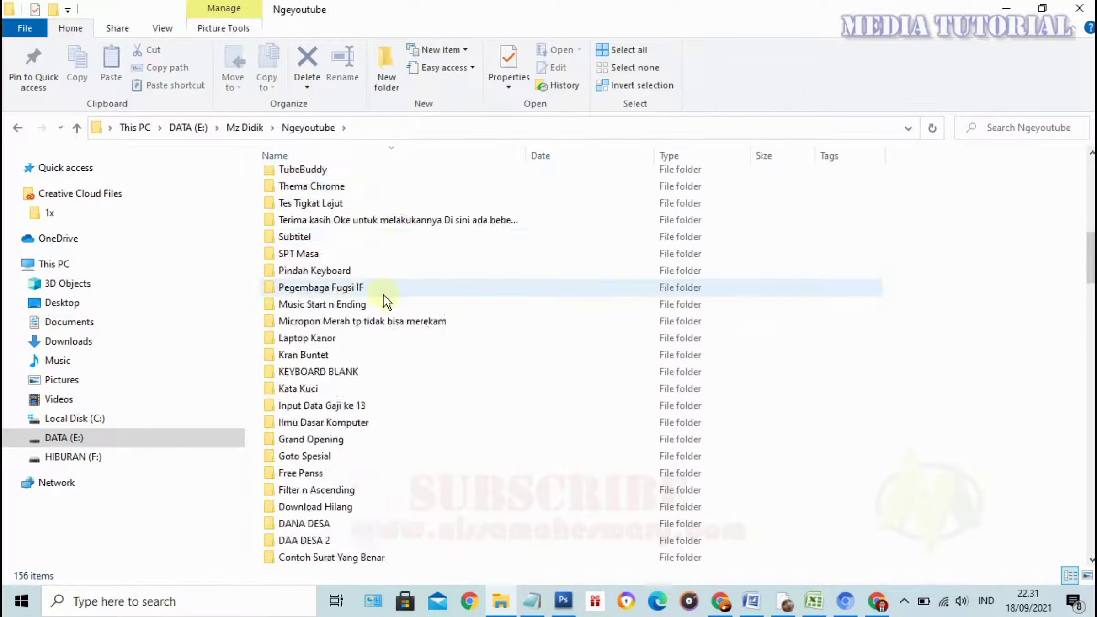
pyautogui.scroll(-1, 383, 295)
pyautogui.click(18, 129)
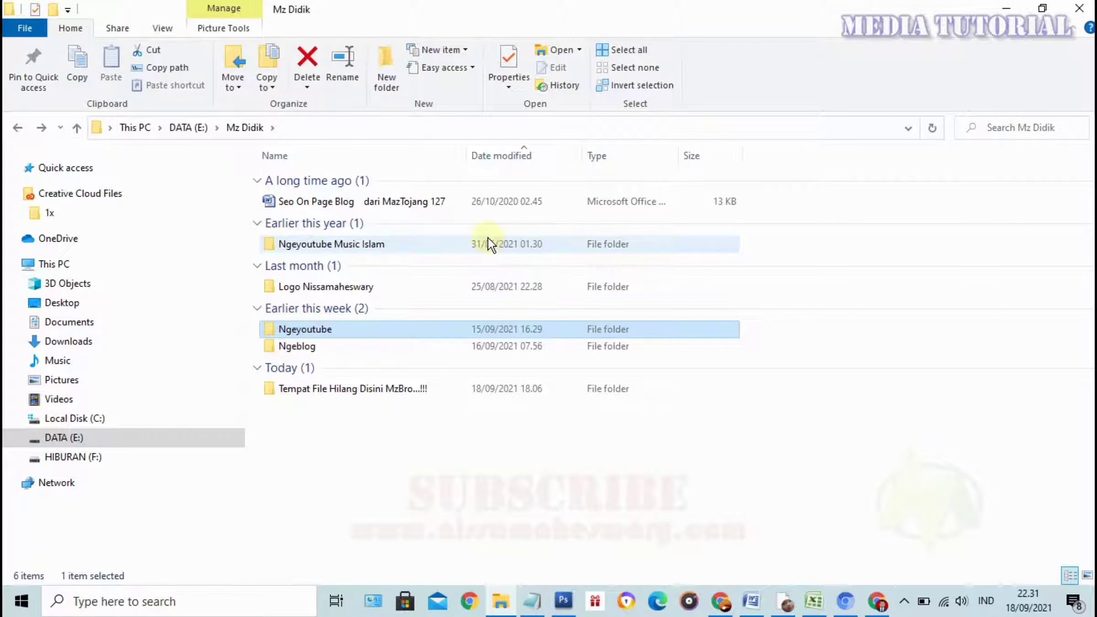
pyautogui.doubleClick(308, 242)
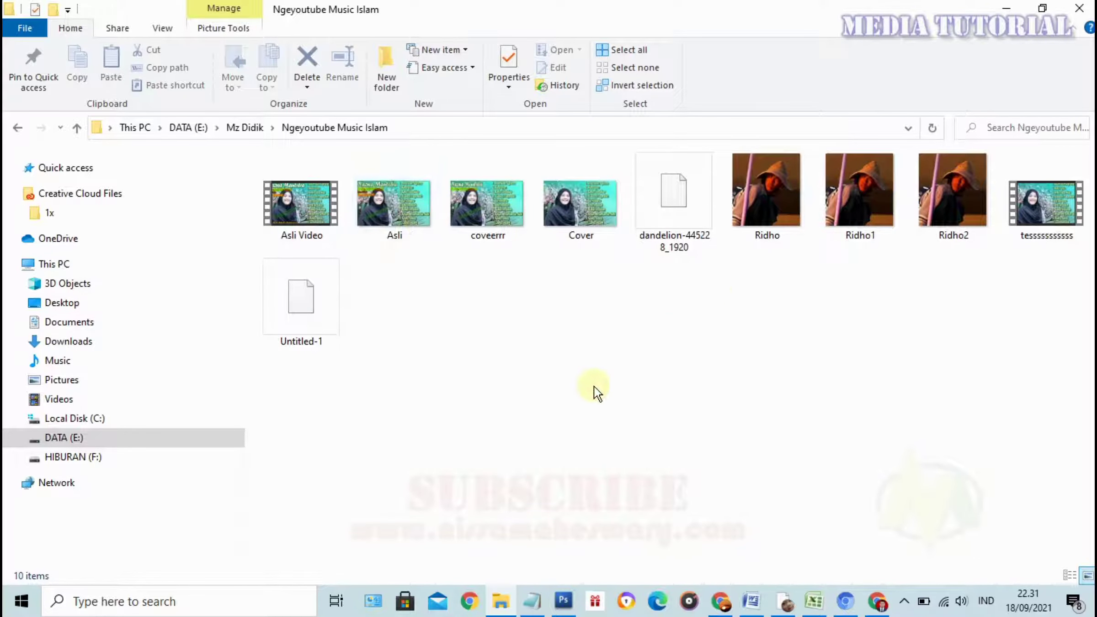
# Bring Photoshop forward, restore the Untitled-1 document, and check the woman's layer on the canvas.
pyautogui.click(564, 601)
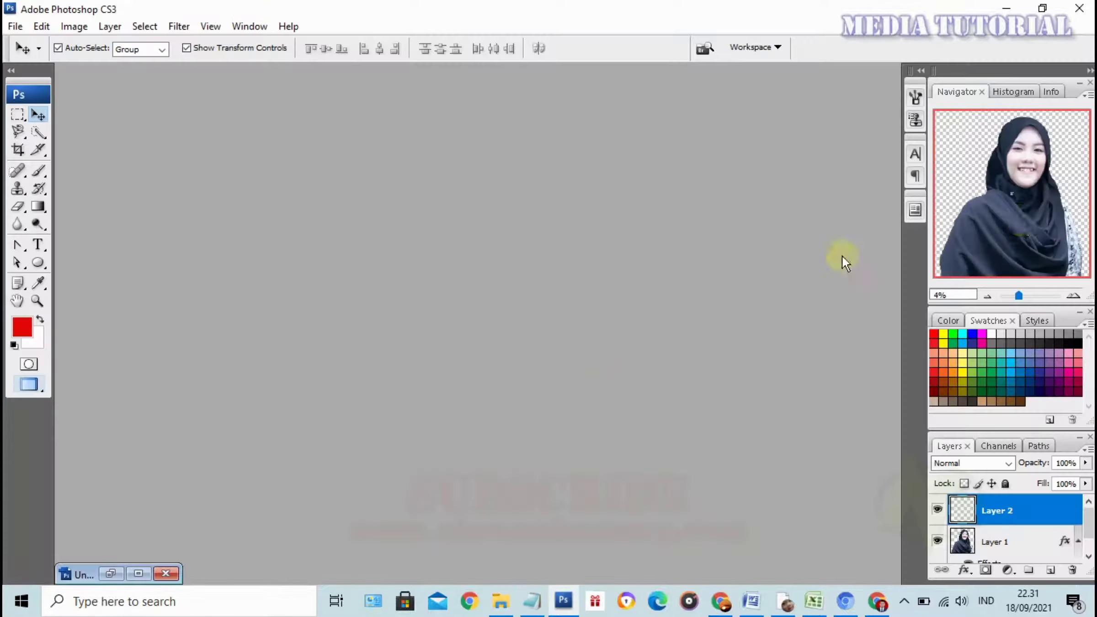
pyautogui.click(1021, 224)
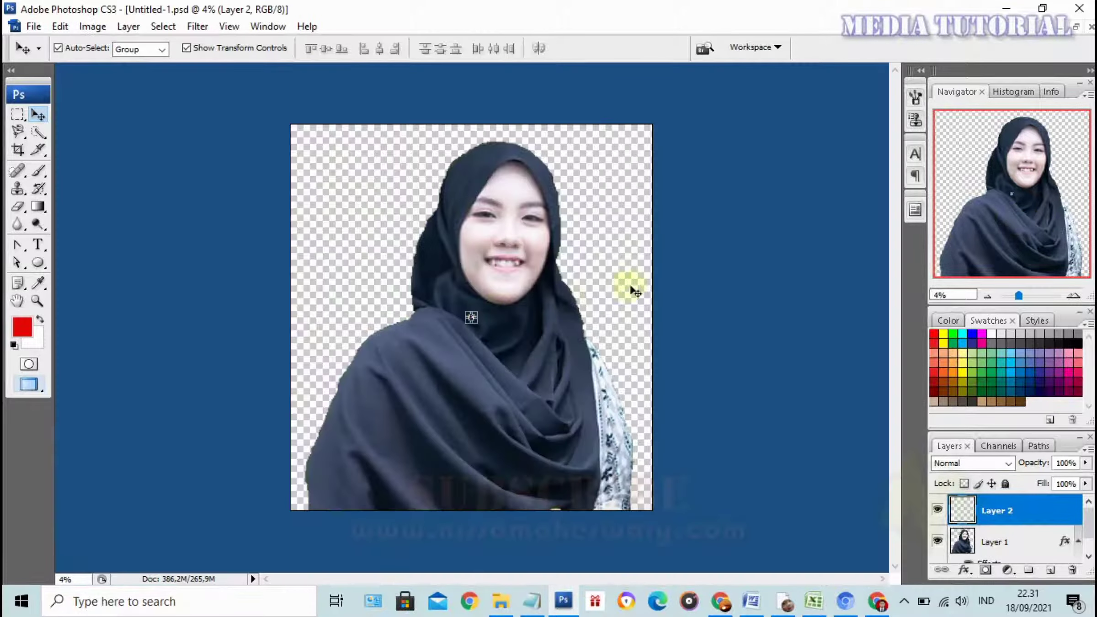
pyautogui.click(104, 134)
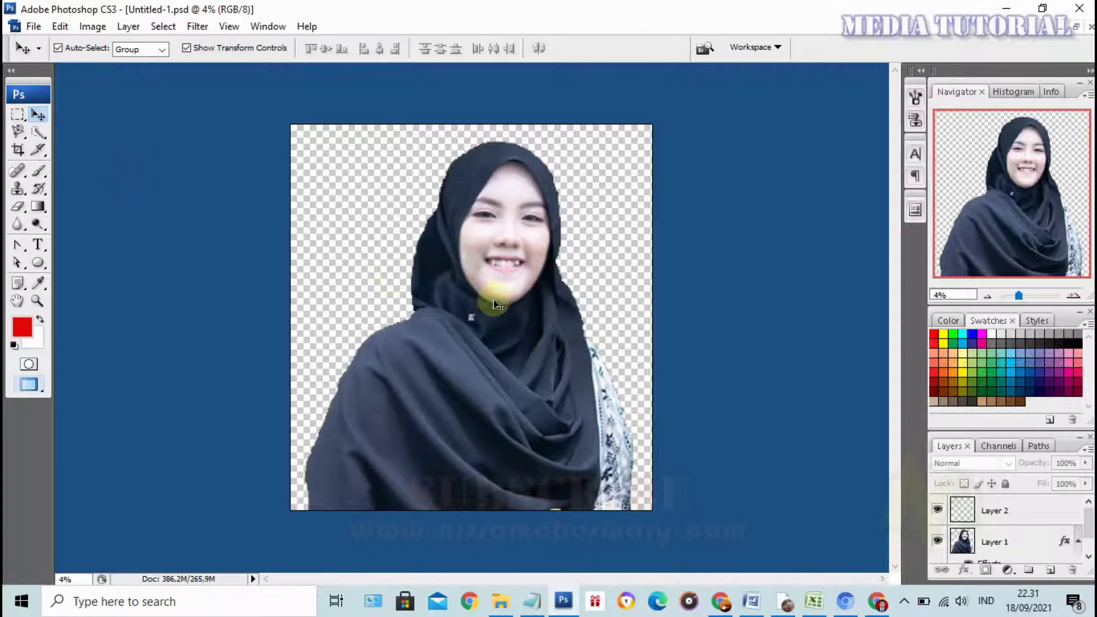
pyautogui.click(506, 289)
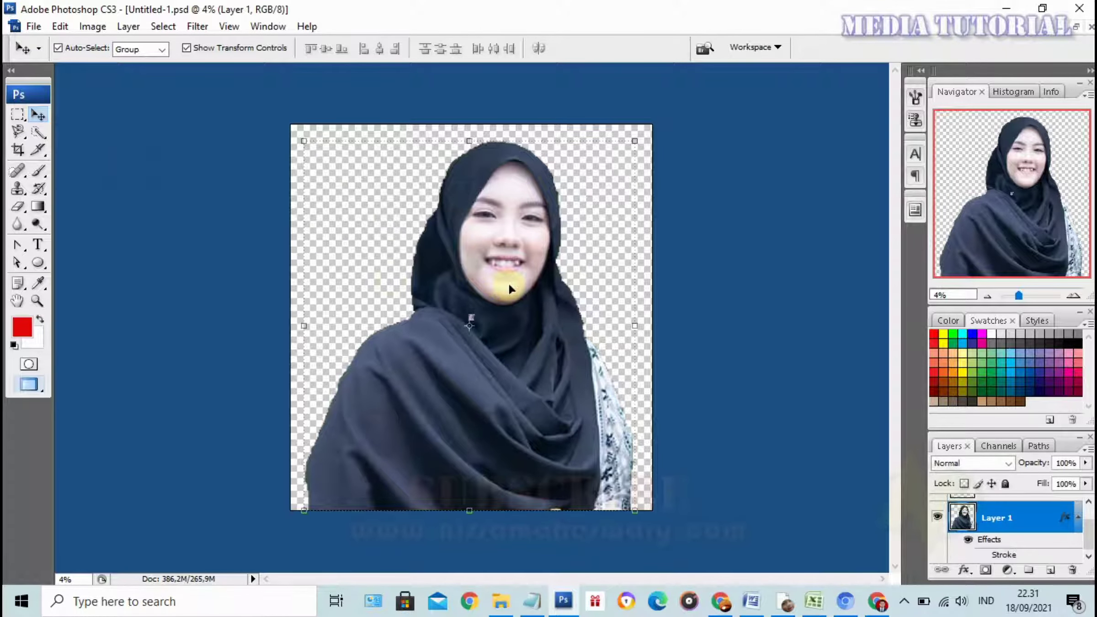
pyautogui.click(172, 223)
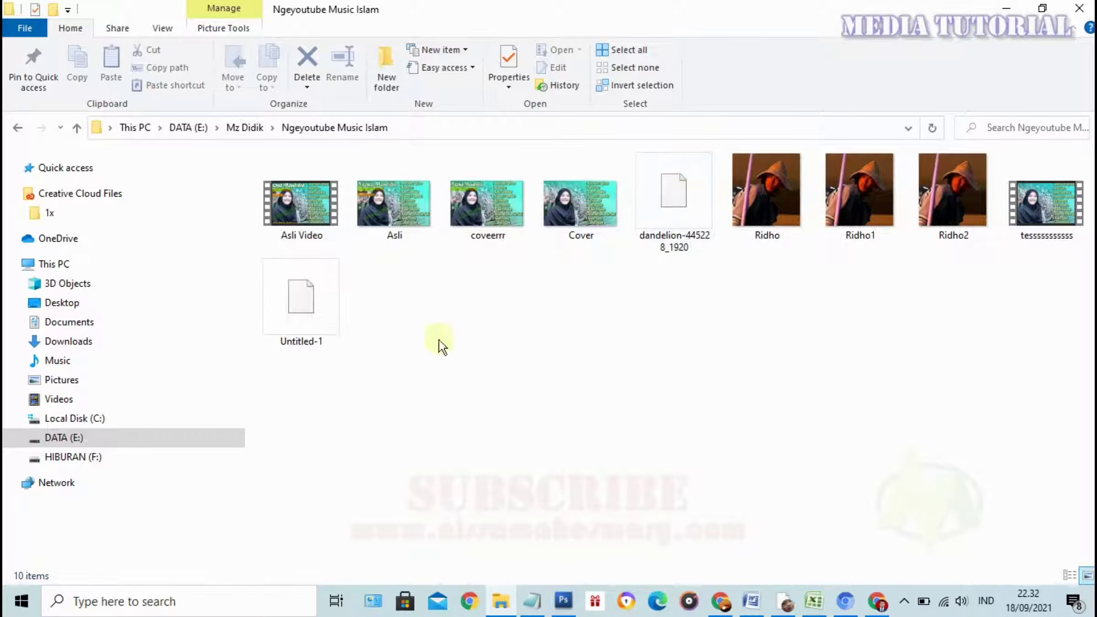
# View the dandelion file's properties and cancel without changes.
pyautogui.click(695, 188)
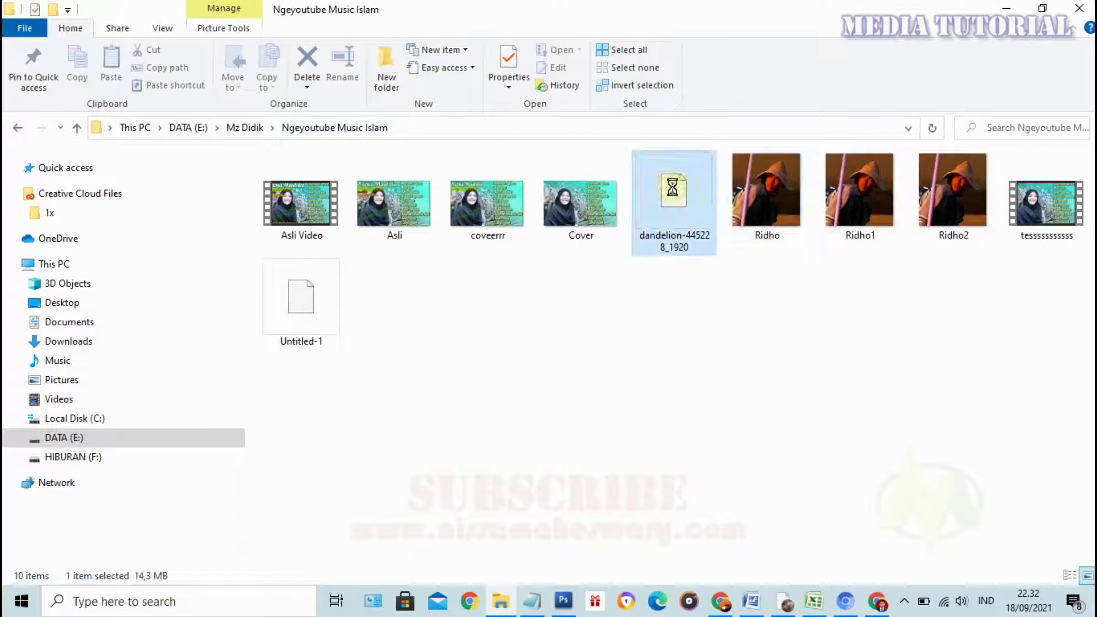
pyautogui.rightClick(672, 187)
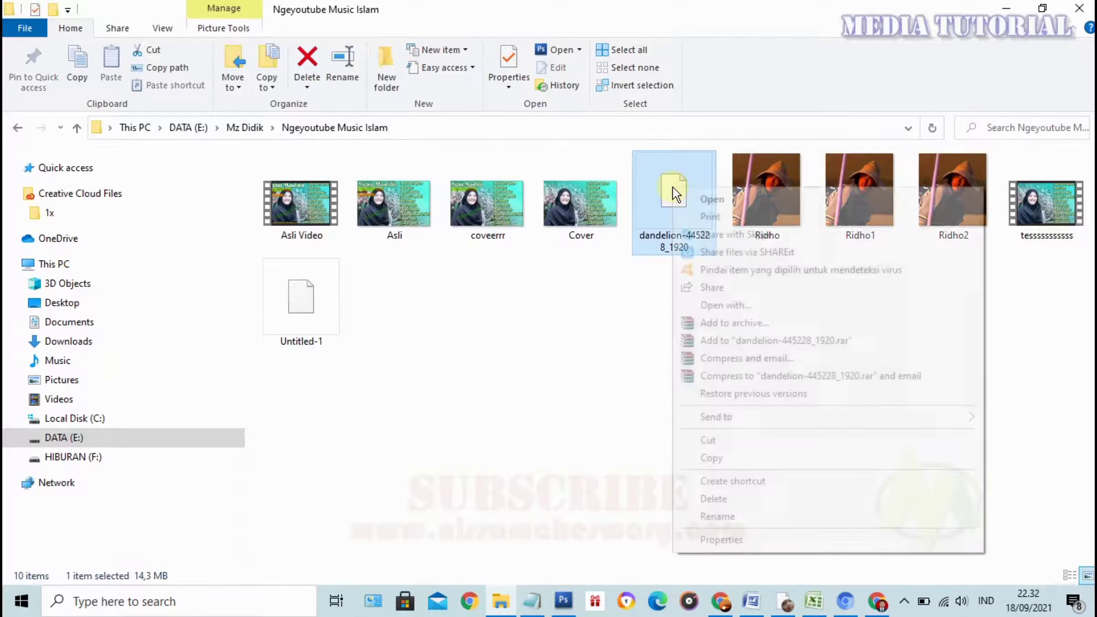
pyautogui.click(727, 545)
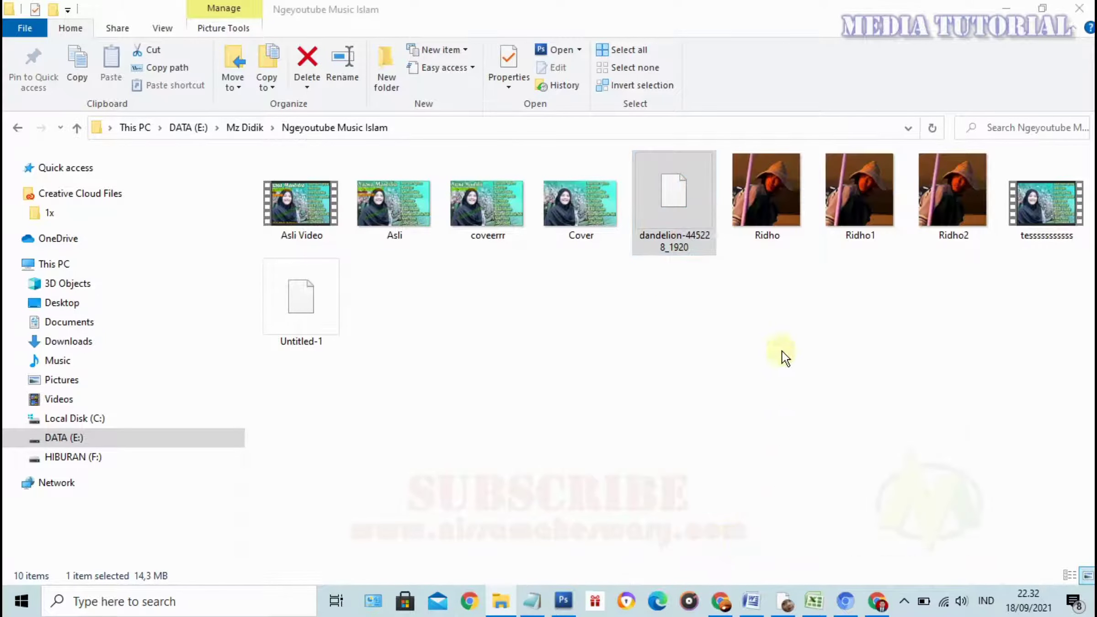
pyautogui.click(782, 327)
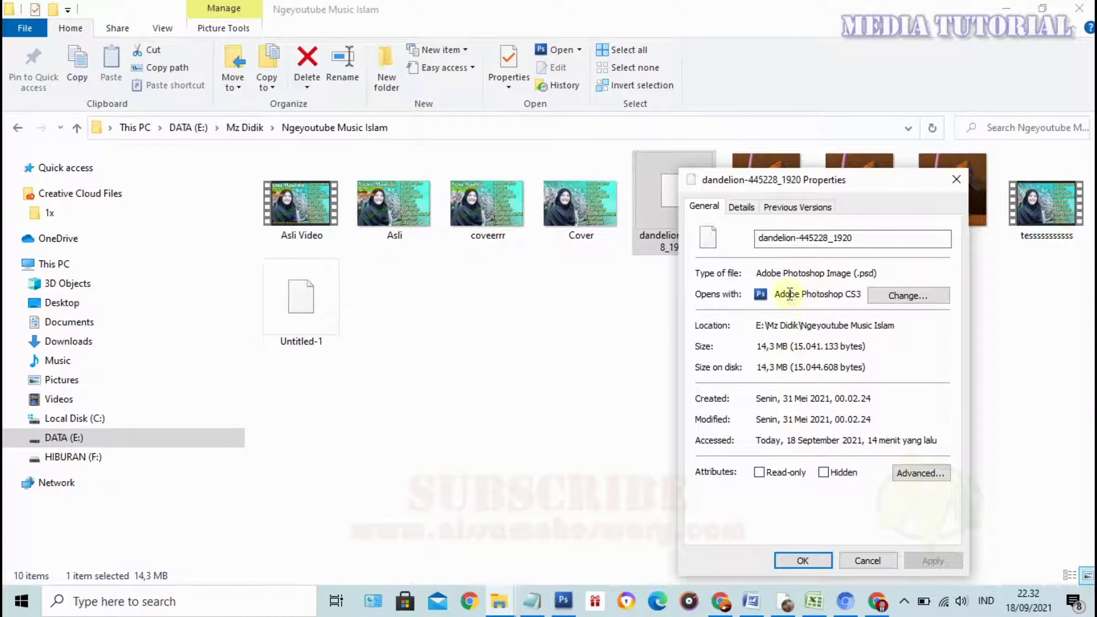
pyautogui.click(863, 559)
# Check the Cover file's properties, close them, and return to the browser.
pyautogui.click(566, 217)
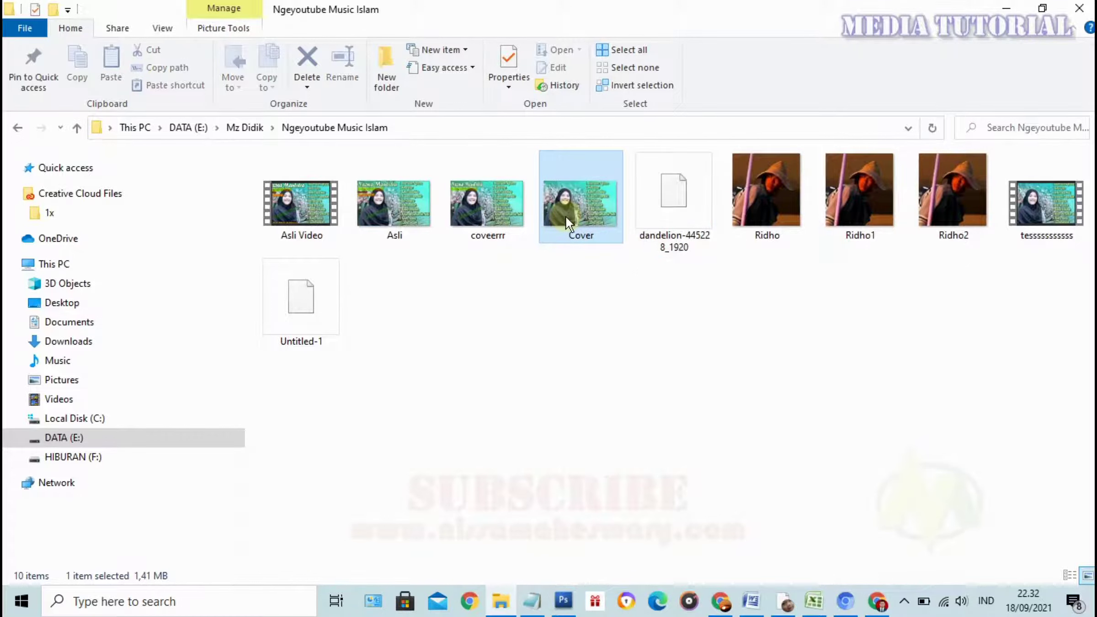
pyautogui.rightClick(566, 216)
pyautogui.click(622, 571)
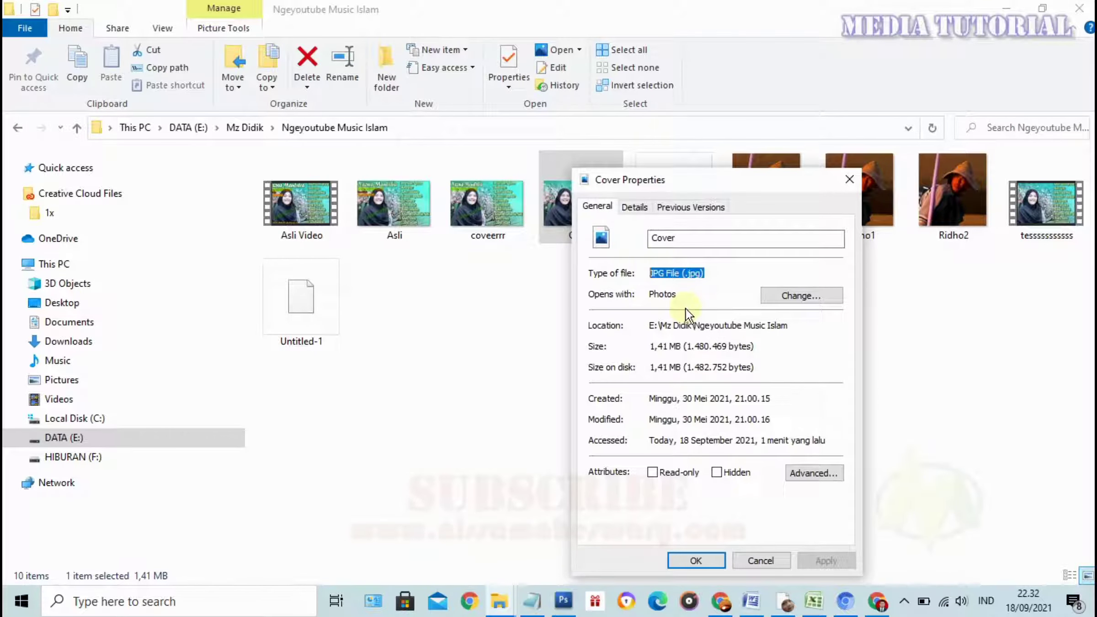
pyautogui.click(882, 379)
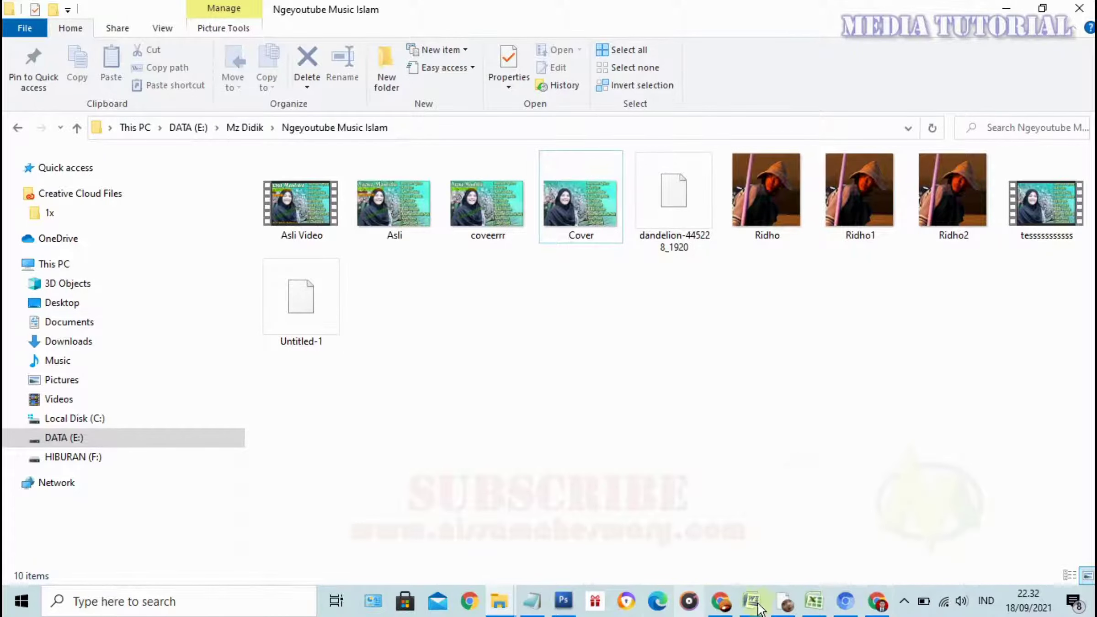
pyautogui.click(845, 601)
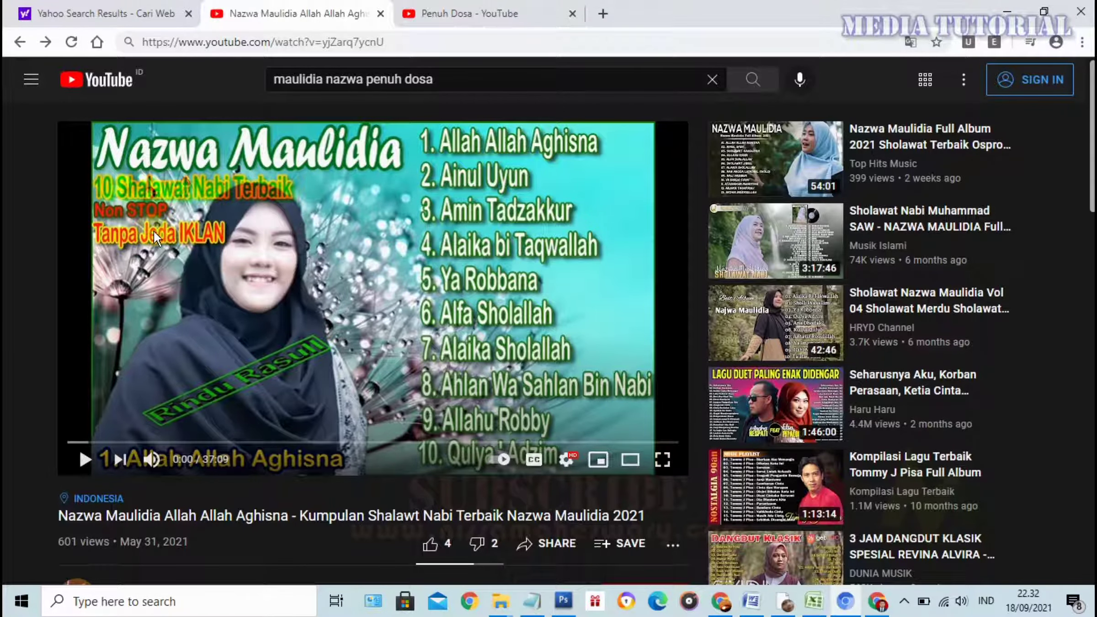
pyautogui.scroll(-3, 351, 372)
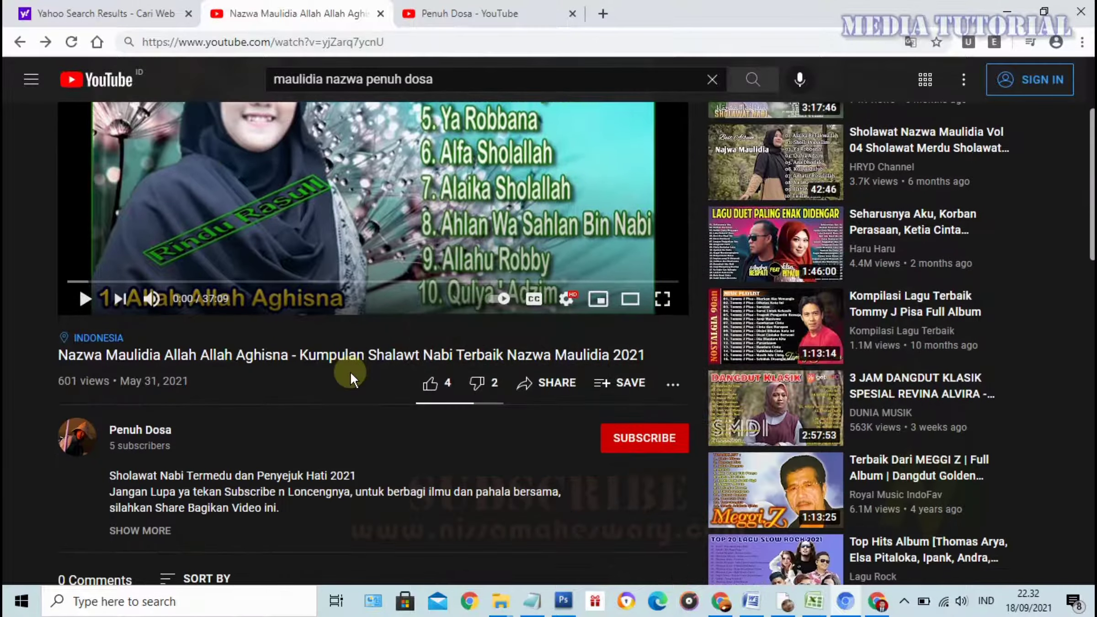
pyautogui.scroll(2, 351, 372)
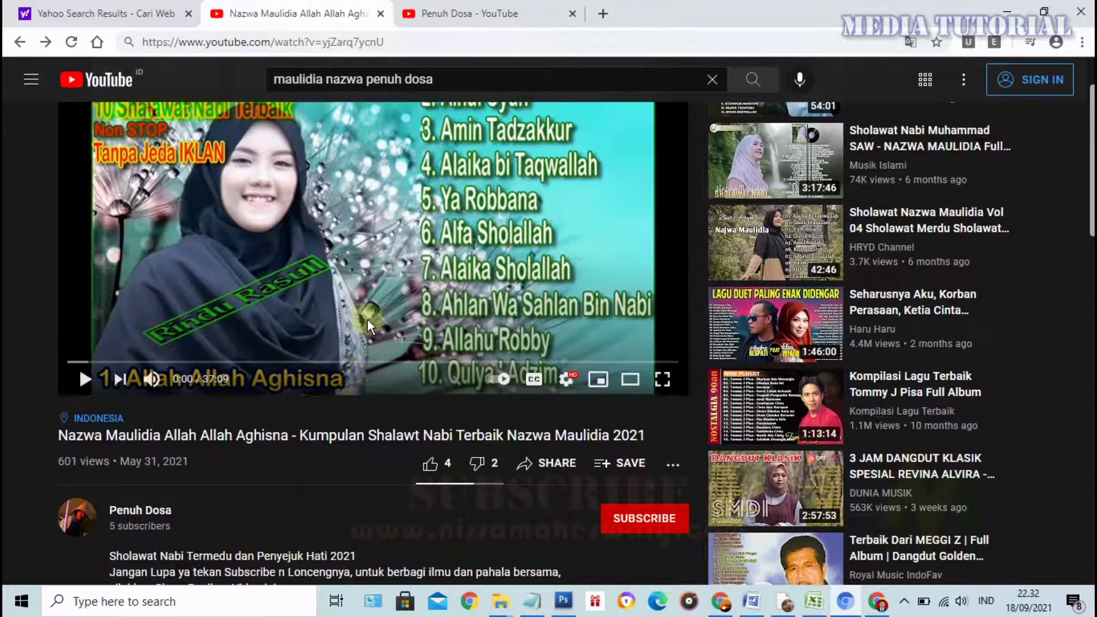
pyautogui.scroll(-3, 369, 320)
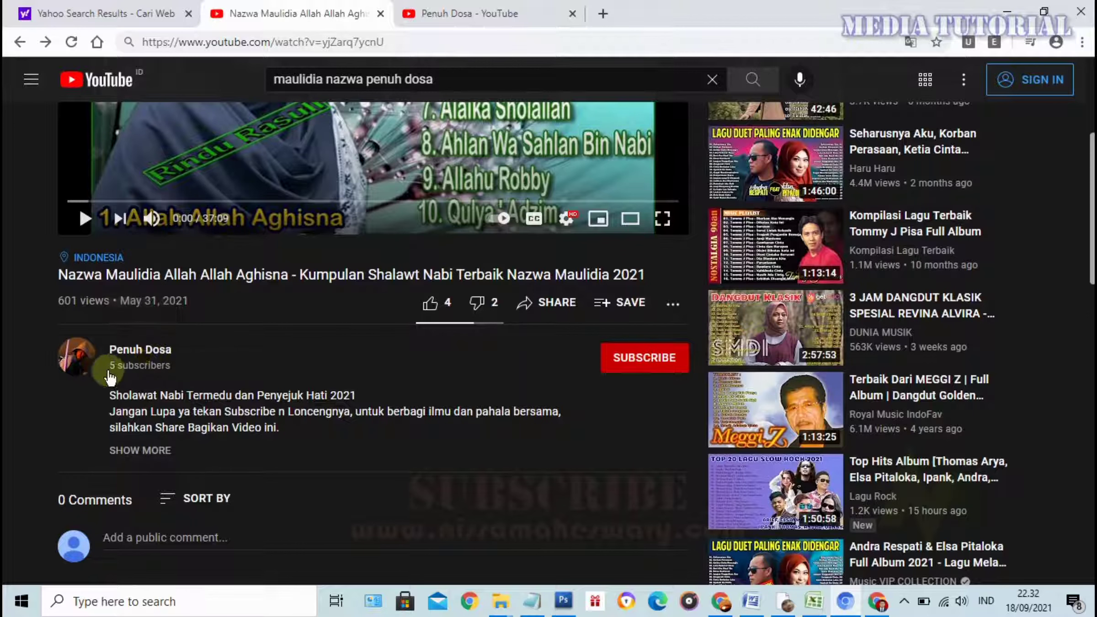
pyautogui.scroll(1, 379, 314)
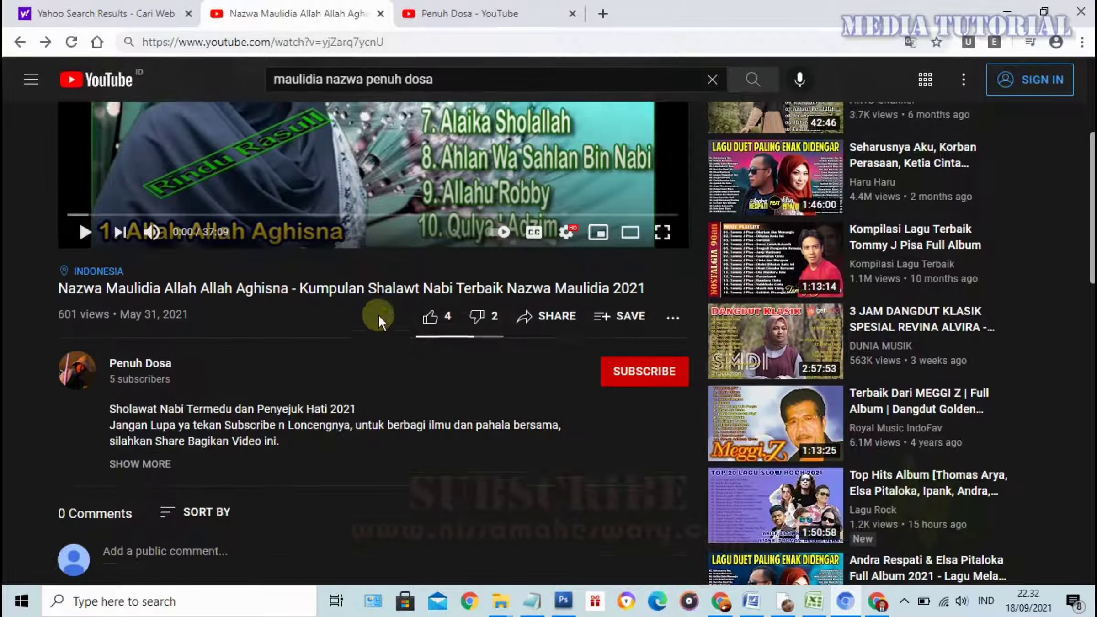
pyautogui.scroll(4, 432, 211)
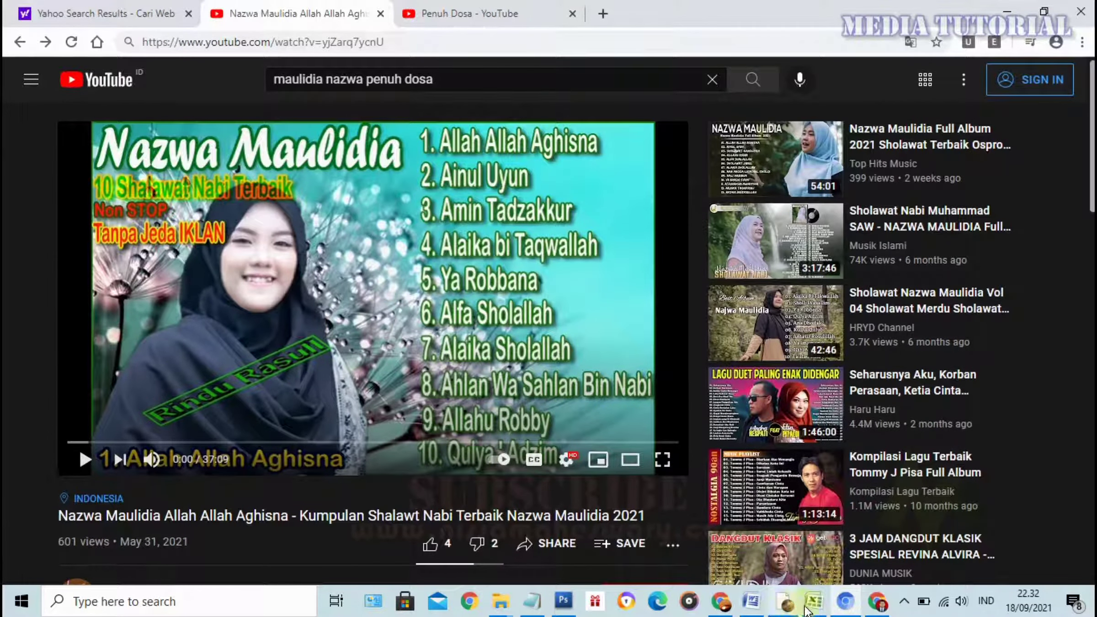
pyautogui.moveTo(501, 601)
pyautogui.click(521, 566)
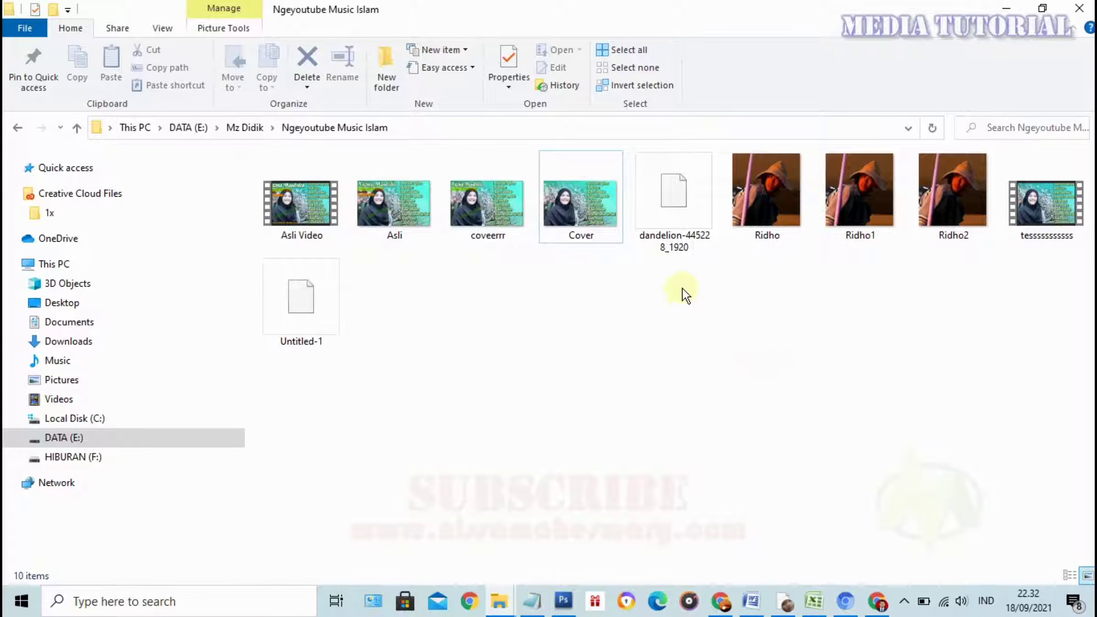
# Drag dandelion-445228_1920 from File Explorer into Photoshop to open it.
pyautogui.moveTo(678, 202)
pyautogui.mouseDown()
pyautogui.moveTo(603, 303)
pyautogui.moveTo(563, 603)
pyautogui.moveTo(473, 245)
pyautogui.mouseUp()
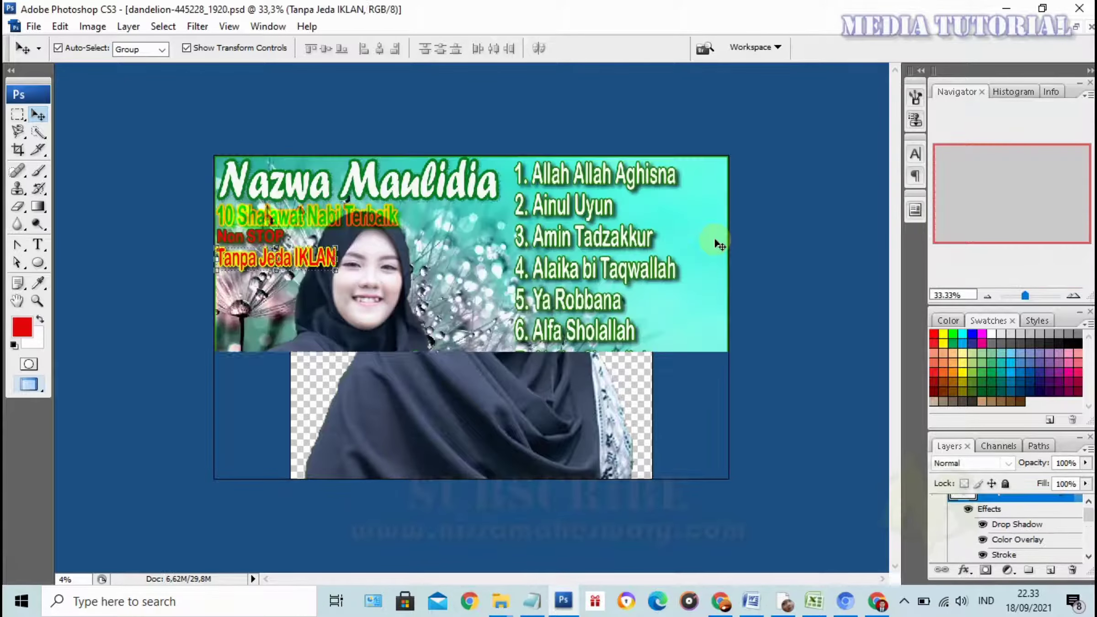
# Zoom the cover to 50% and make the '1. Allah Allah Aghisna' text layer active.
pyautogui.click(794, 231)
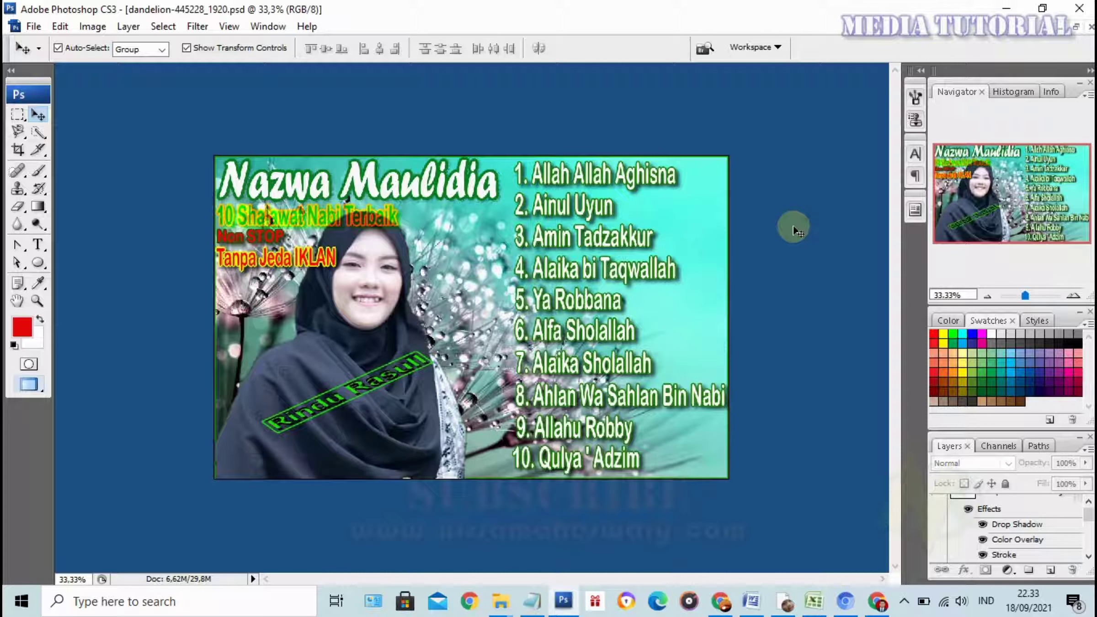
pyautogui.hotkey('ctrl', '+')
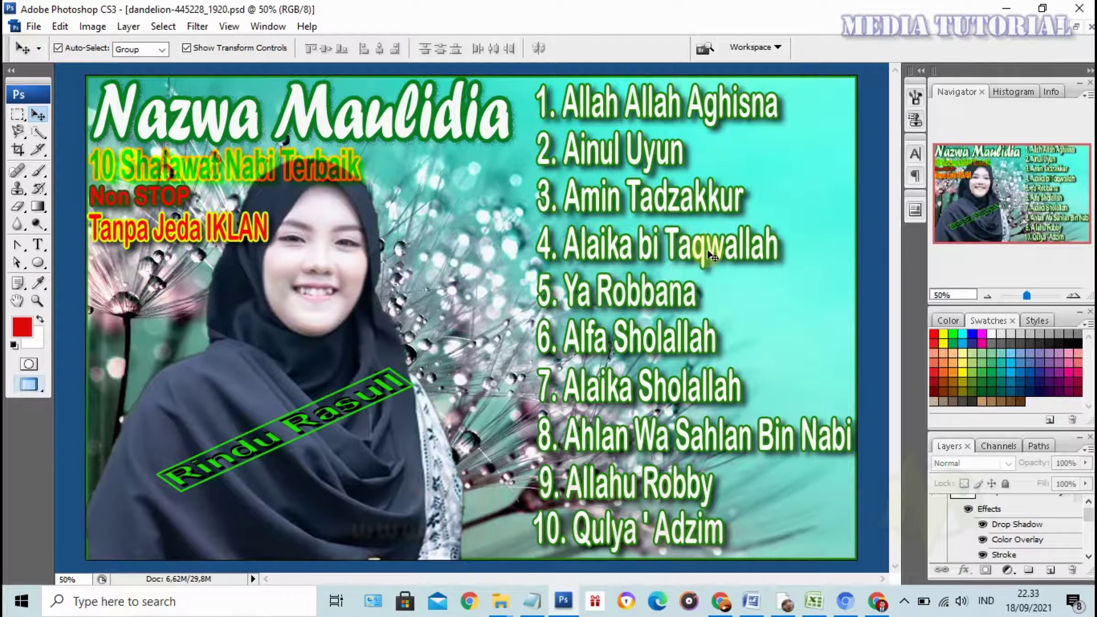
pyautogui.click(665, 106)
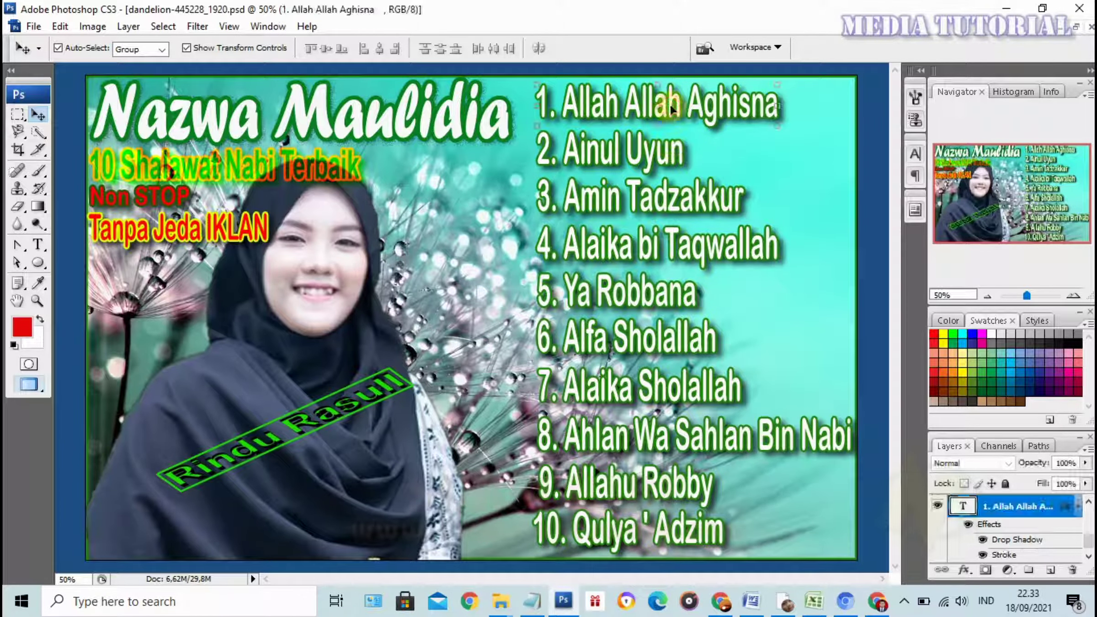
pyautogui.click(658, 157)
pyautogui.click(675, 198)
pyautogui.click(691, 251)
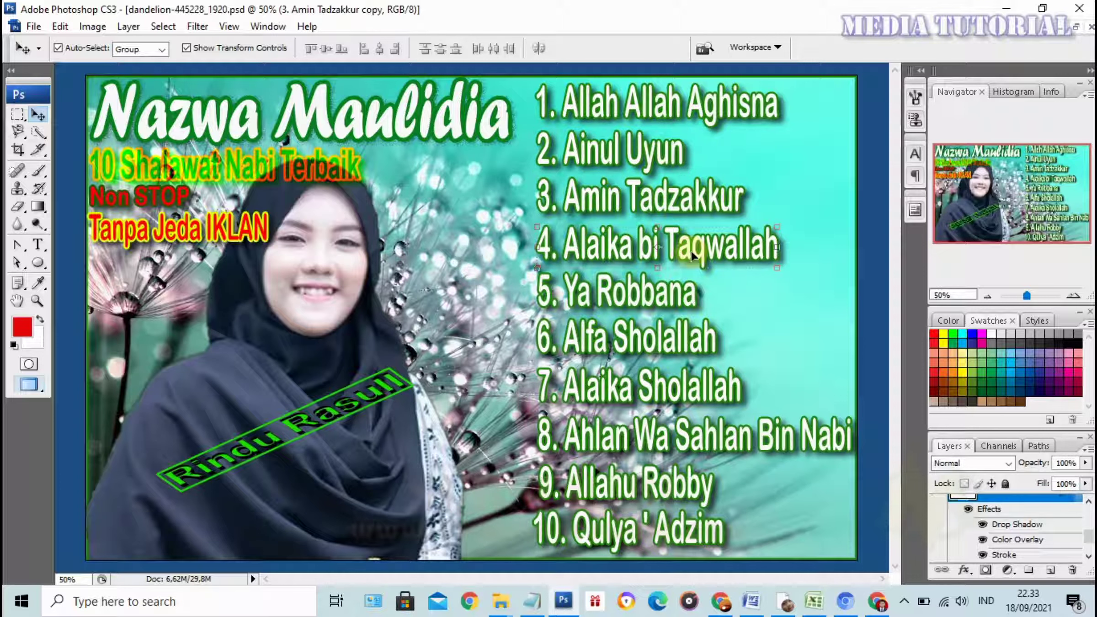
pyautogui.click(674, 106)
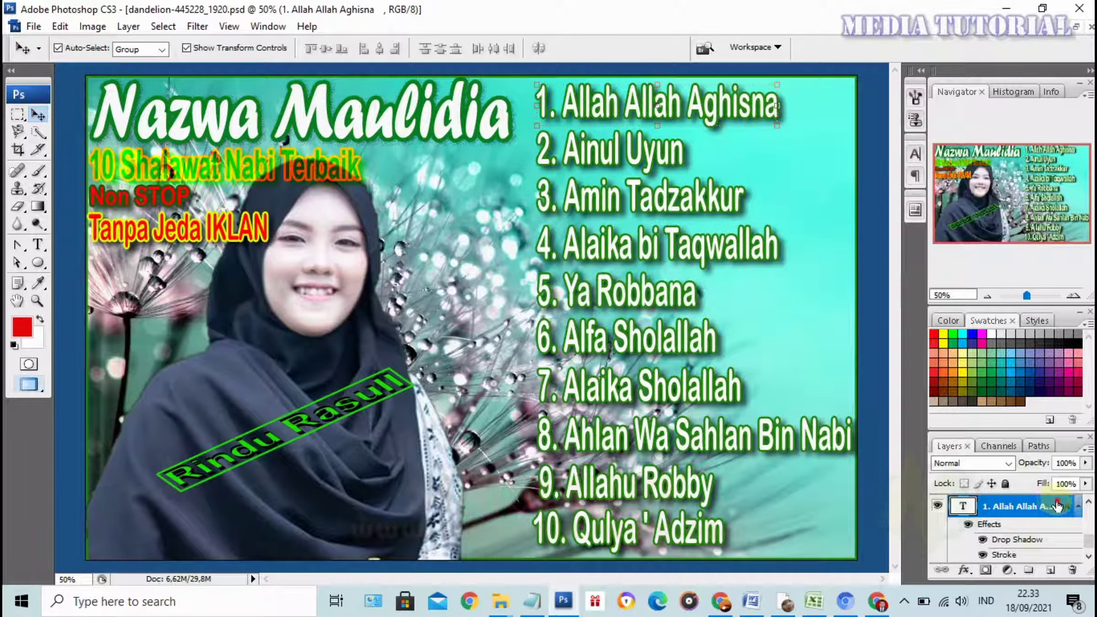
pyautogui.doubleClick(1058, 505)
pyautogui.moveTo(479, 317)
pyautogui.mouseDown()
pyautogui.moveTo(447, 116)
pyautogui.moveTo(388, 106)
pyautogui.mouseUp()
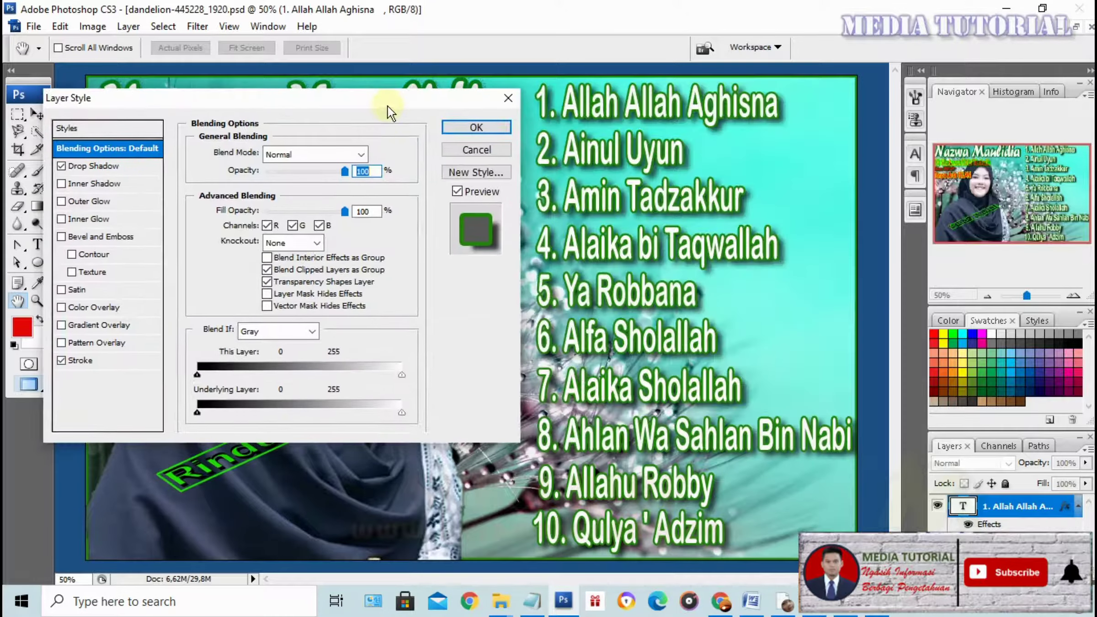
pyautogui.click(104, 362)
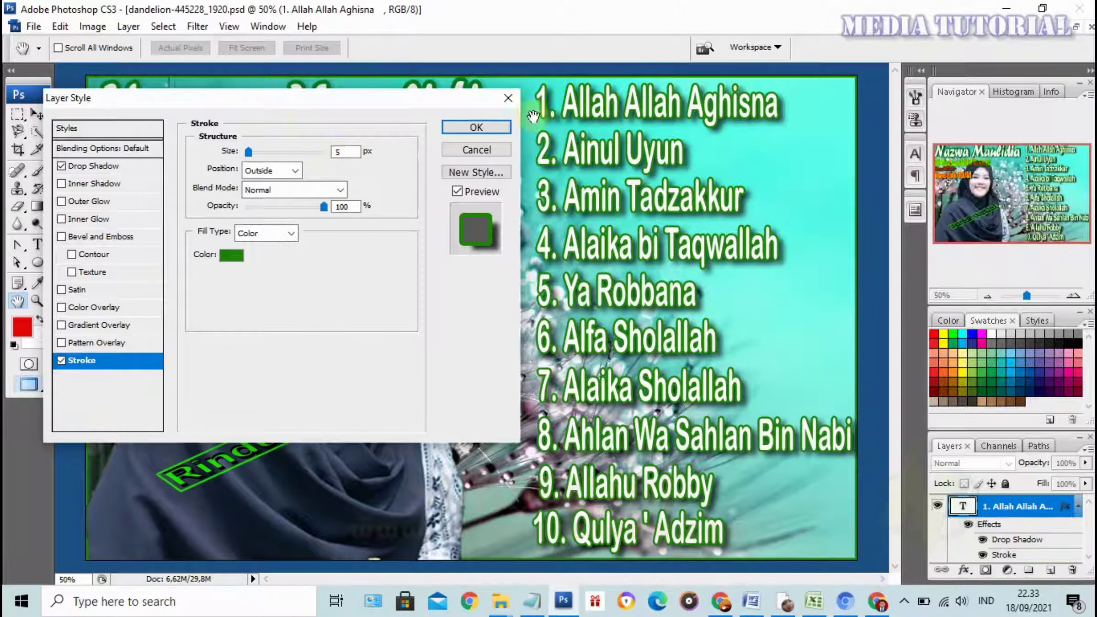
pyautogui.click(482, 147)
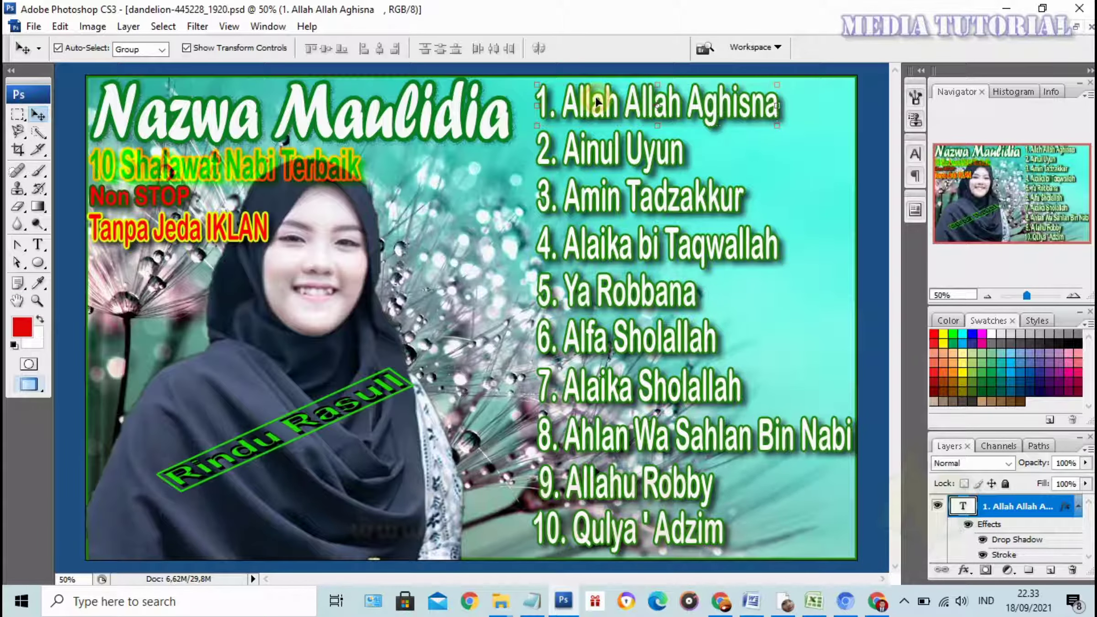
pyautogui.click(33, 249)
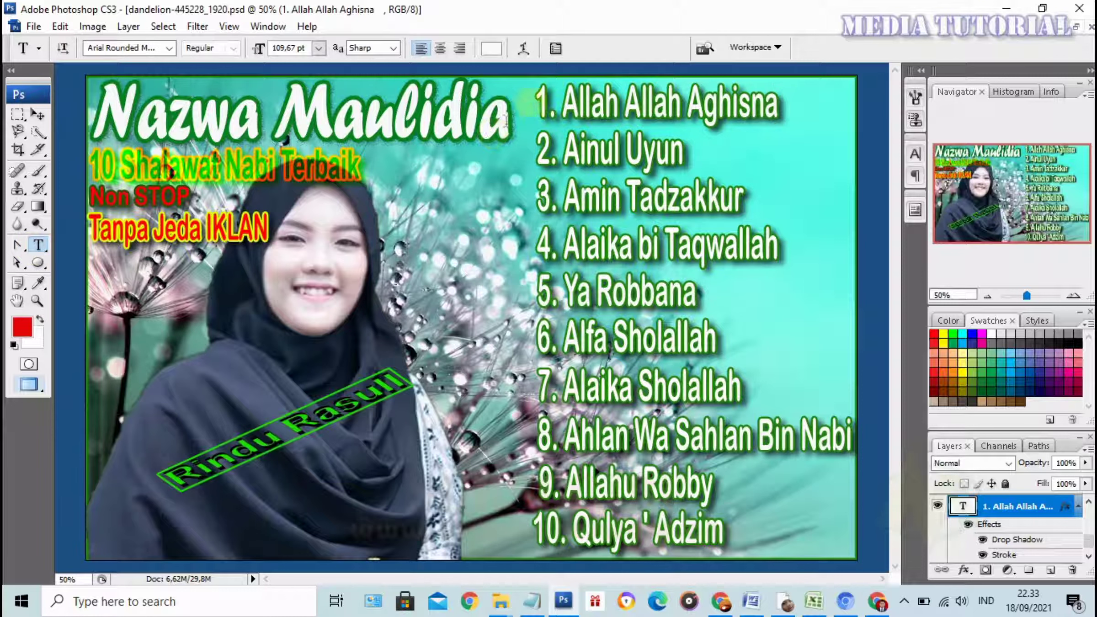
pyautogui.click(570, 113)
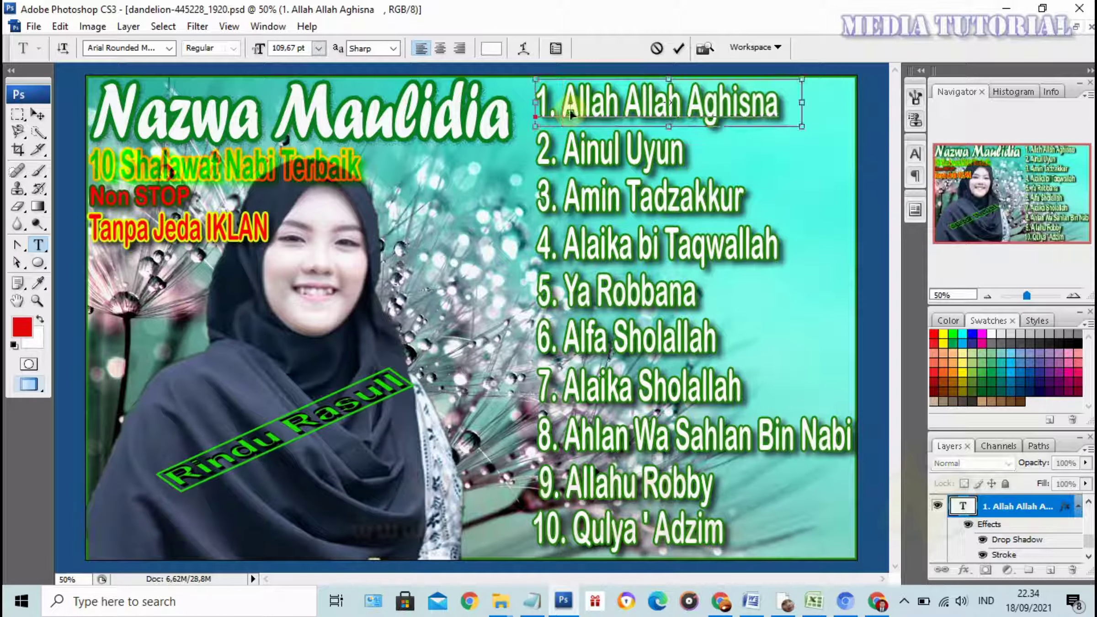
pyautogui.tripleClick(570, 114)
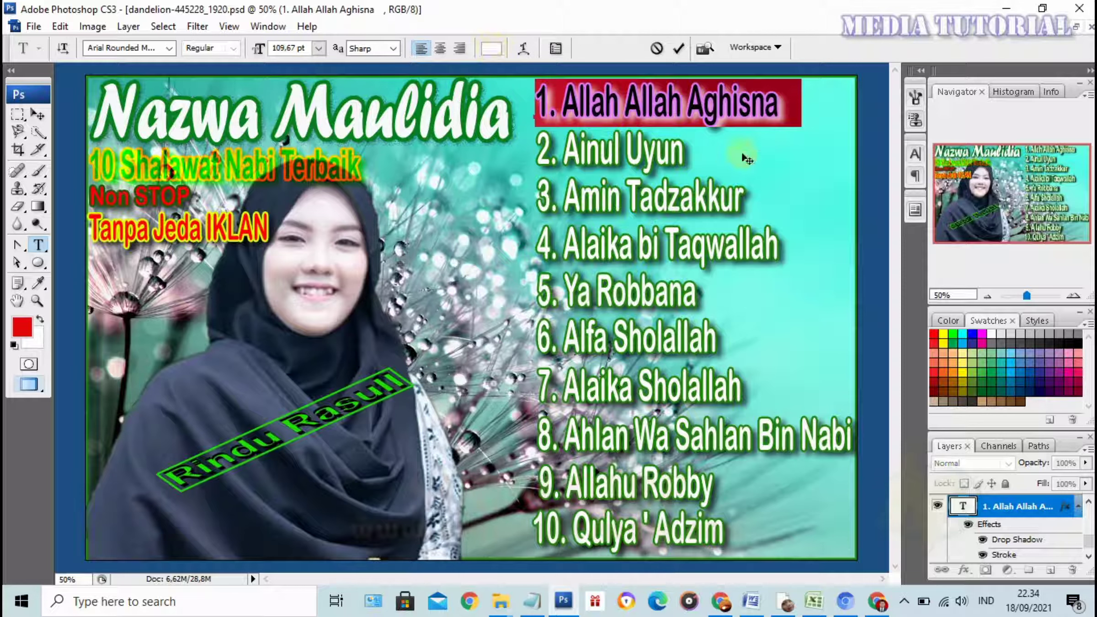
pyautogui.hotkey('ctrl', 'Return')
pyautogui.press('v')
pyautogui.click(652, 156)
pyautogui.click(687, 110)
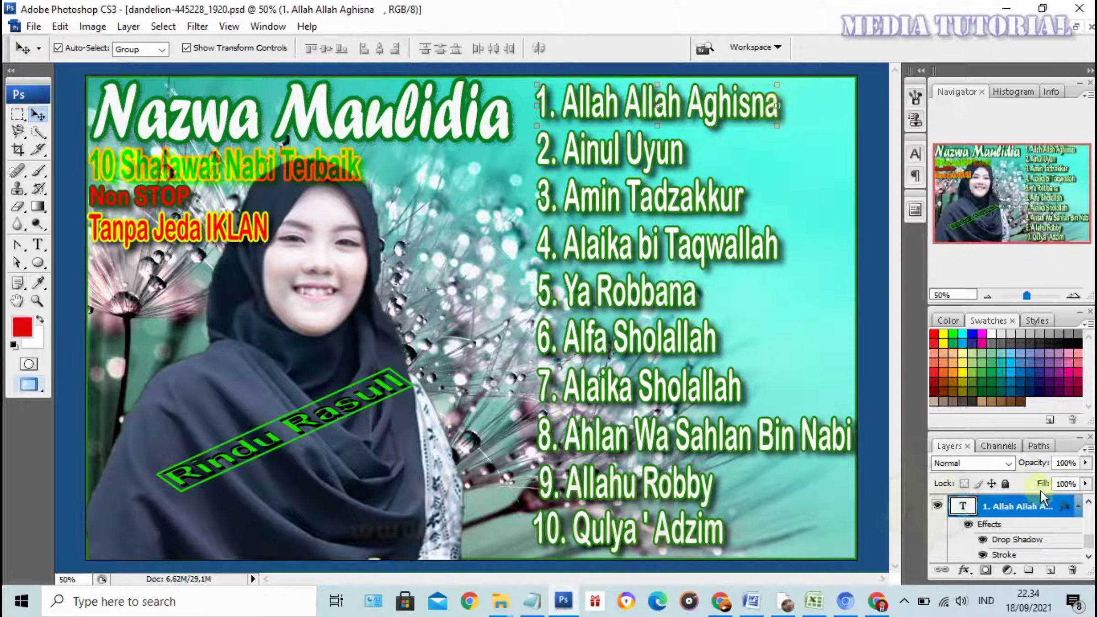
pyautogui.click(649, 153)
pyautogui.click(681, 120)
pyautogui.click(1053, 504)
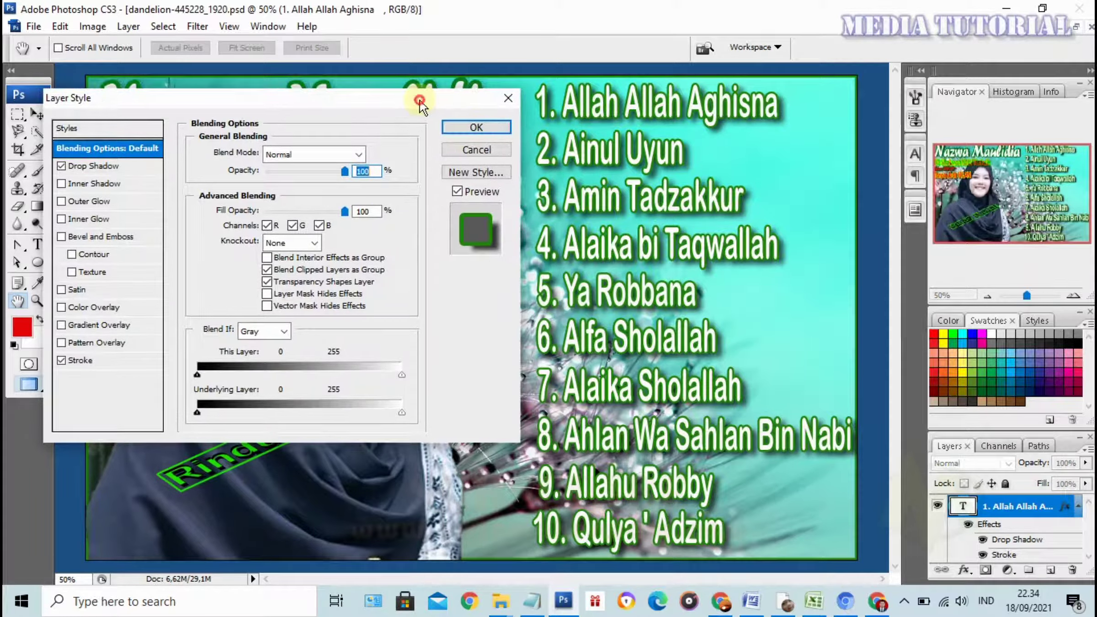
pyautogui.moveTo(420, 100); pyautogui.dragTo(431, 96)
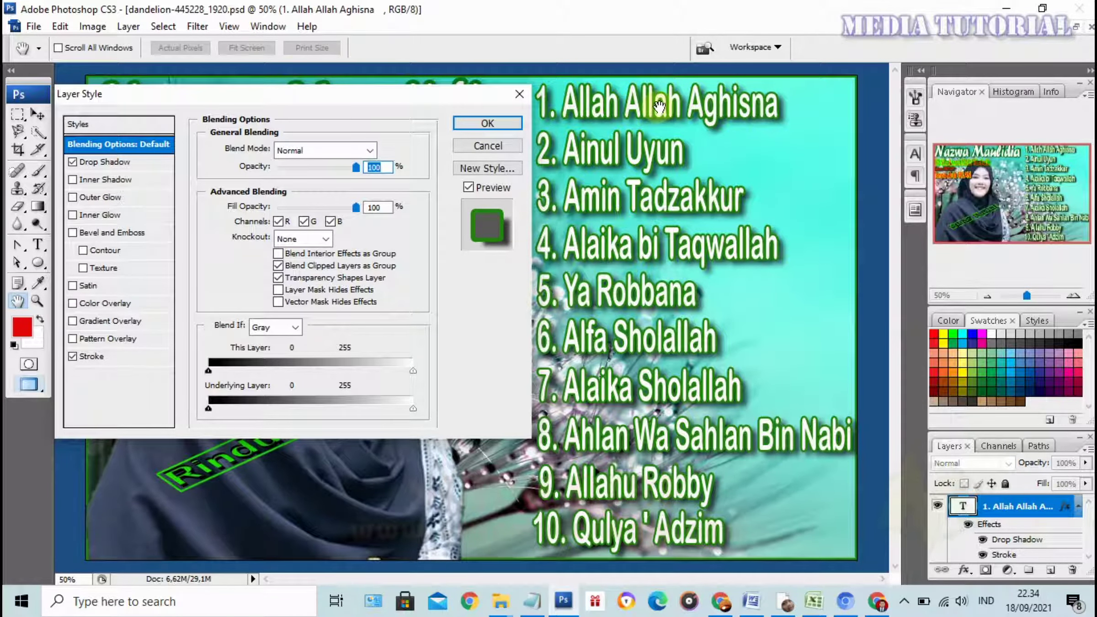
pyautogui.click(135, 162)
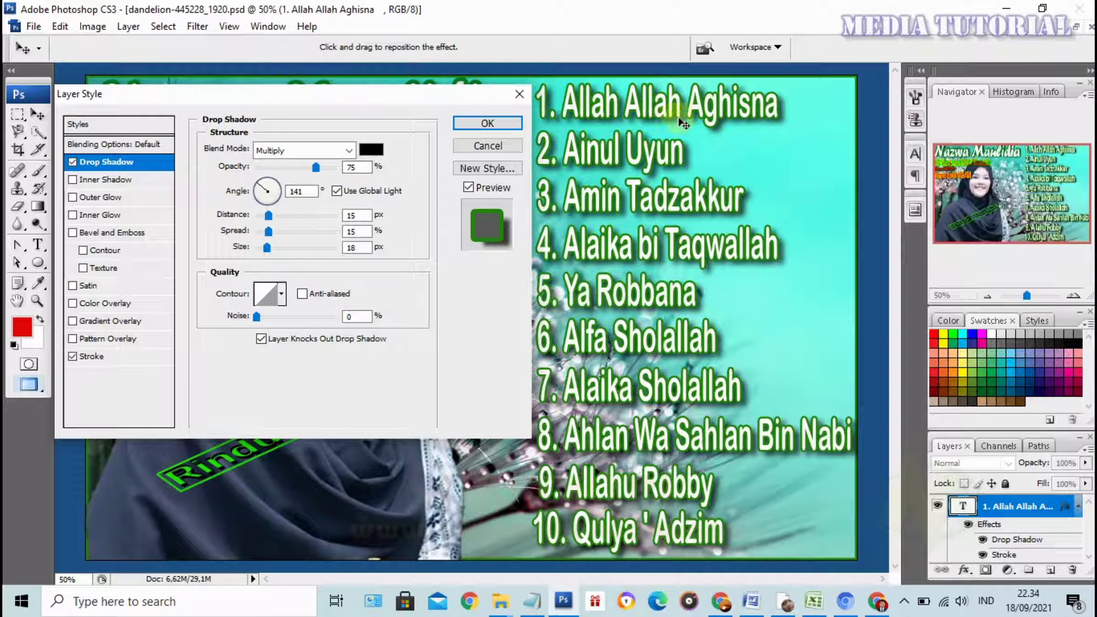
pyautogui.click(113, 357)
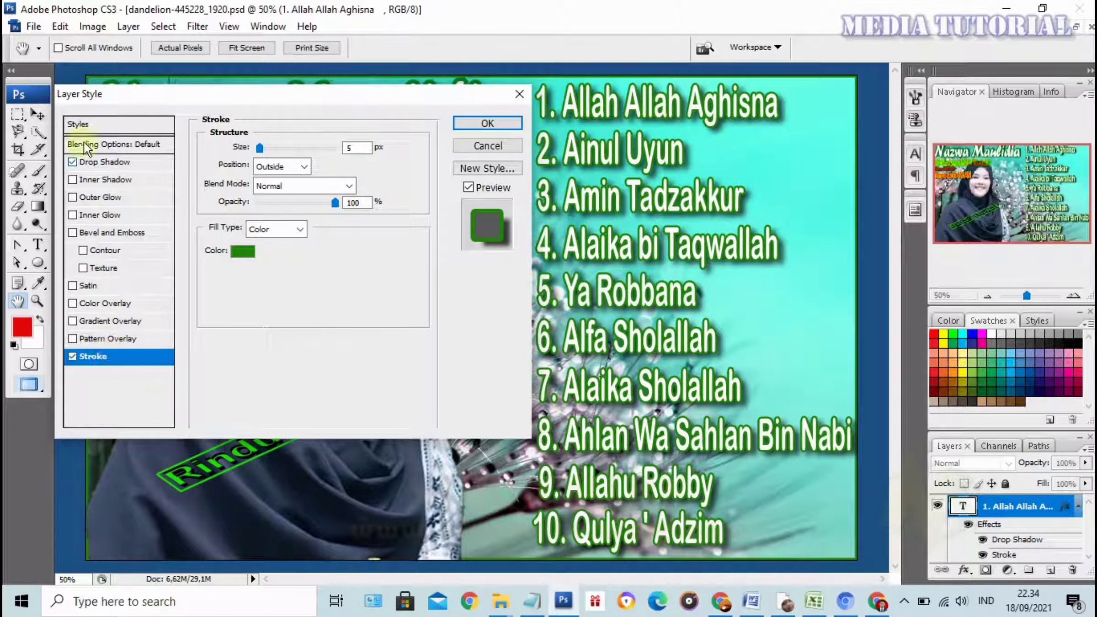
pyautogui.click(121, 160)
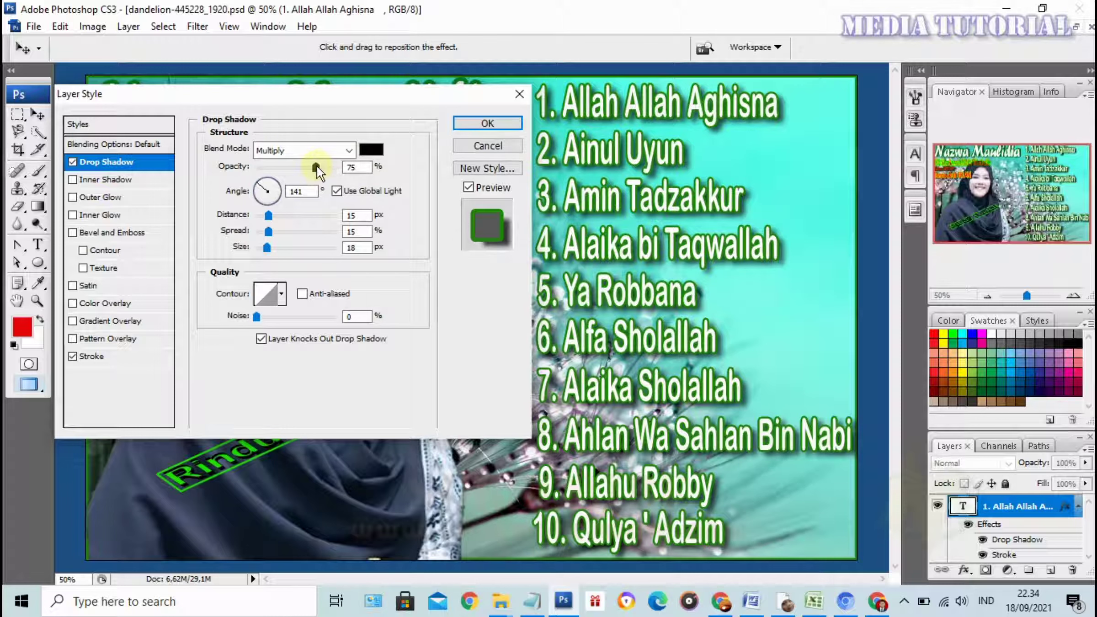
pyautogui.click(316, 165)
pyautogui.moveTo(322, 167)
pyautogui.mouseDown()
pyautogui.moveTo(341, 170)
pyautogui.moveTo(323, 182)
pyautogui.mouseUp()
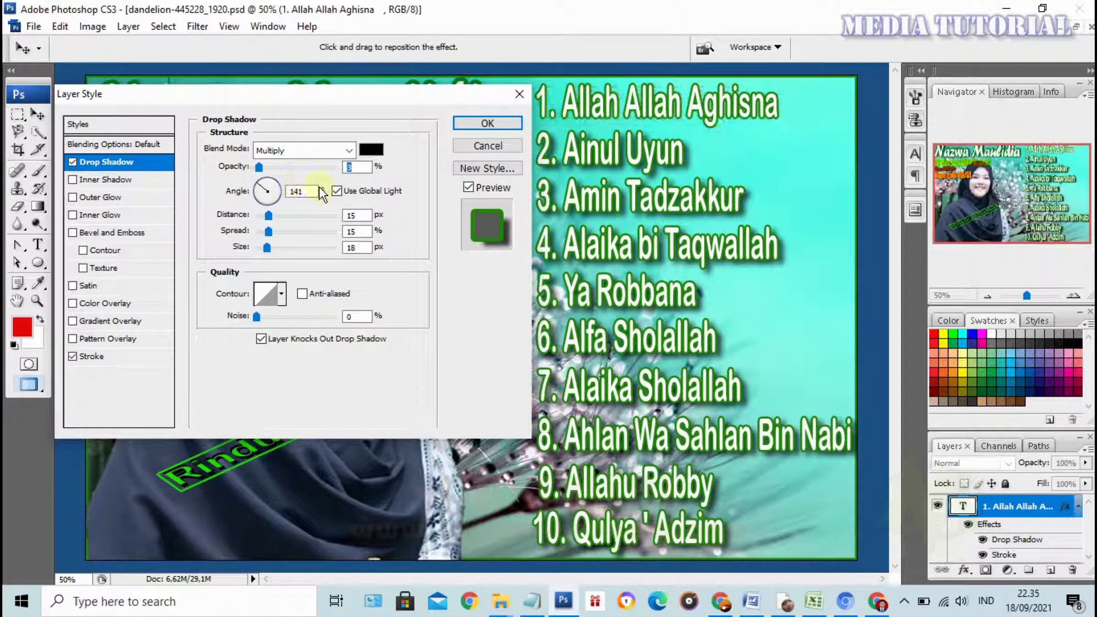
pyautogui.click(324, 169)
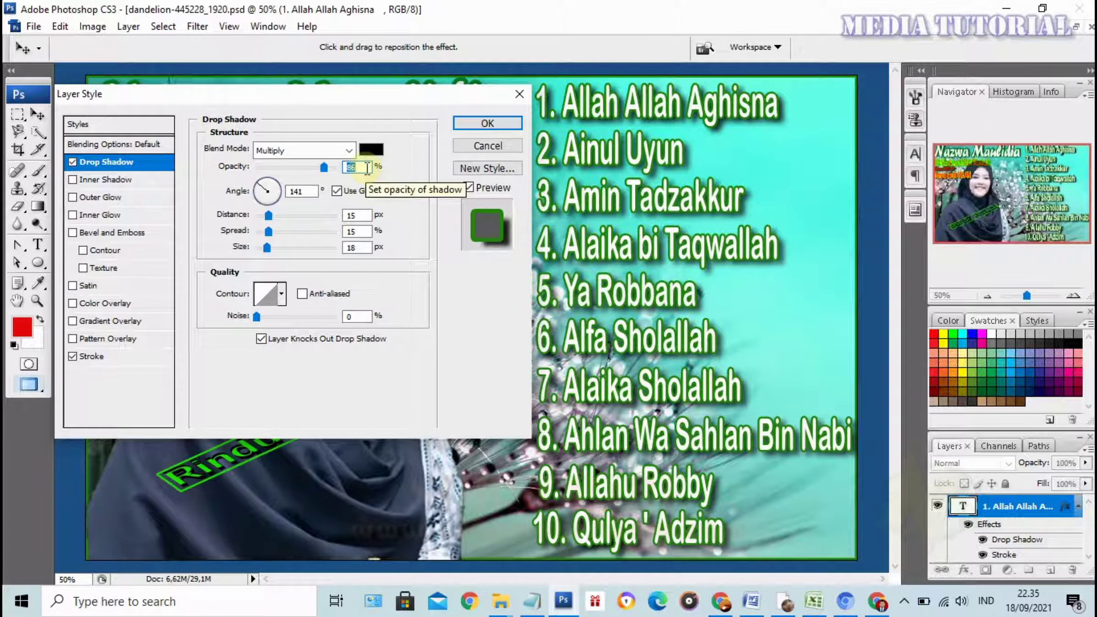
pyautogui.write('75')
pyautogui.click(505, 126)
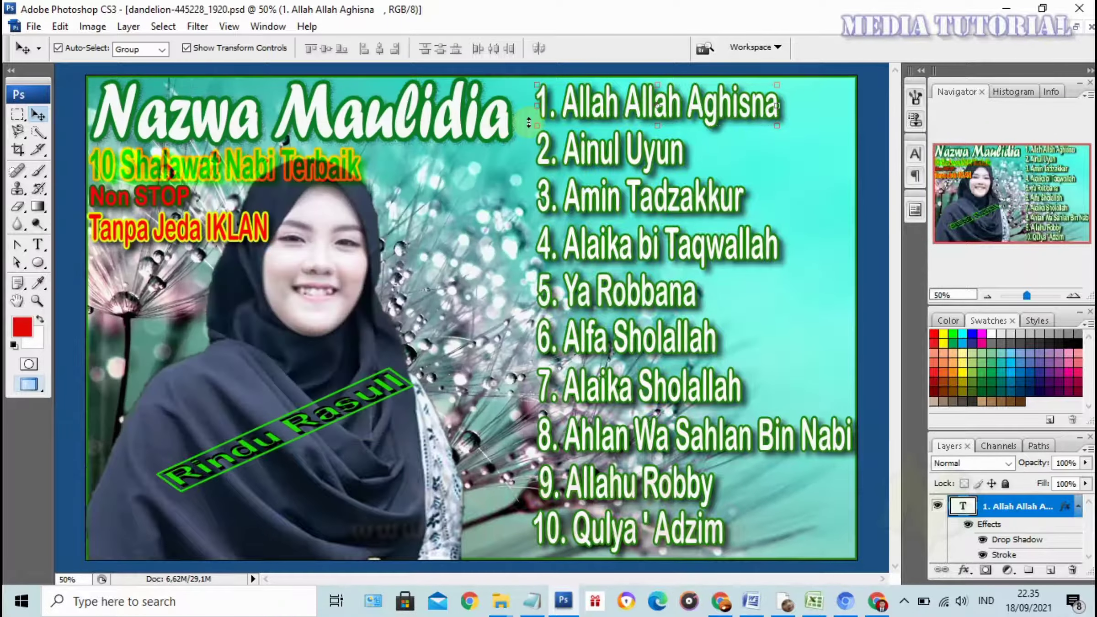
# Duplicate the '1. Allah Allah Aghisna' text layer and drag the copy down toward line 2.
pyautogui.click(672, 153)
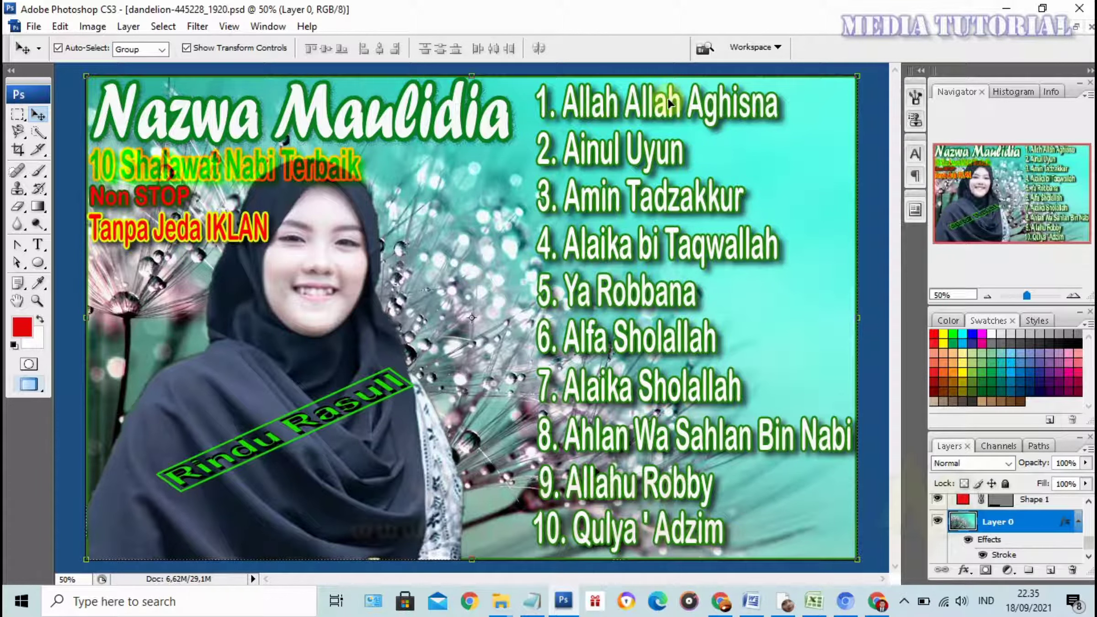
pyautogui.click(647, 104)
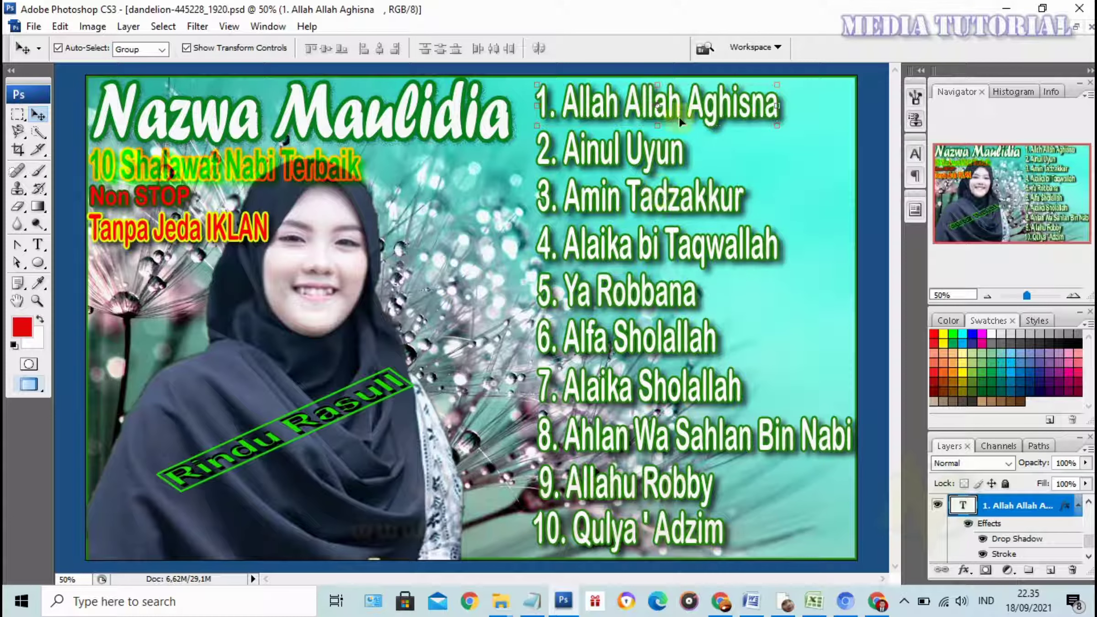
pyautogui.click(787, 160)
pyautogui.click(691, 110)
pyautogui.rightClick(1038, 503)
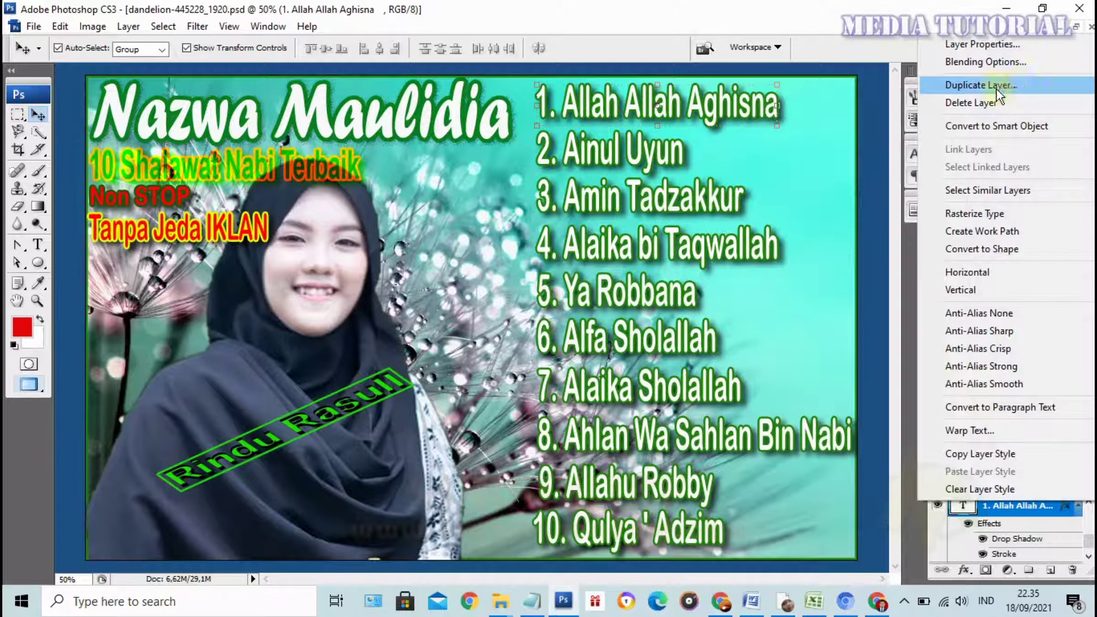
pyautogui.click(1009, 83)
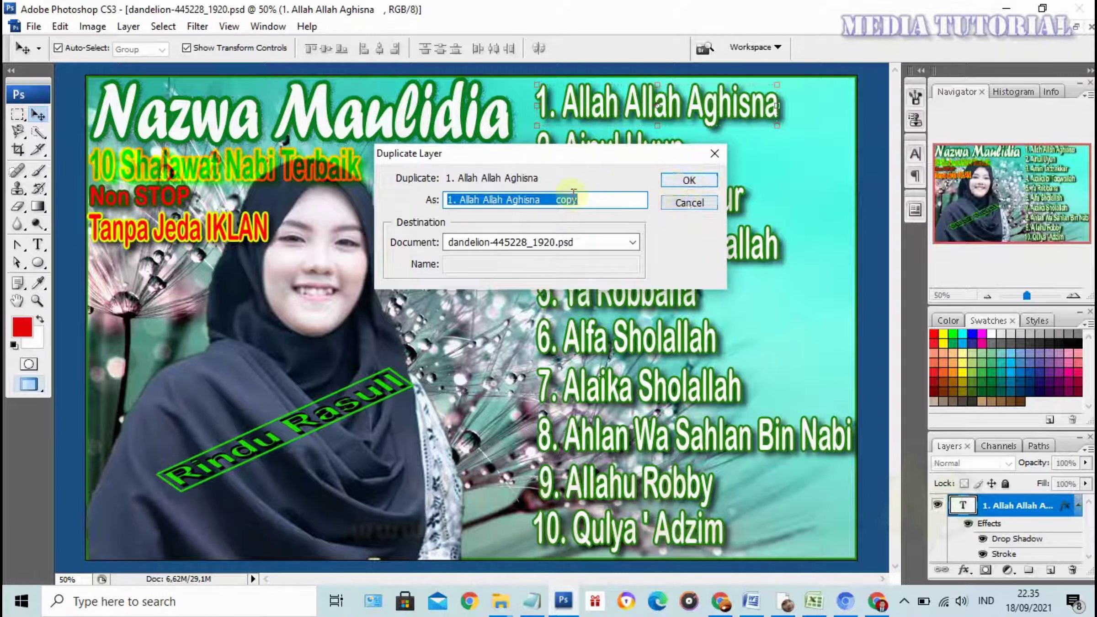
pyautogui.click(701, 180)
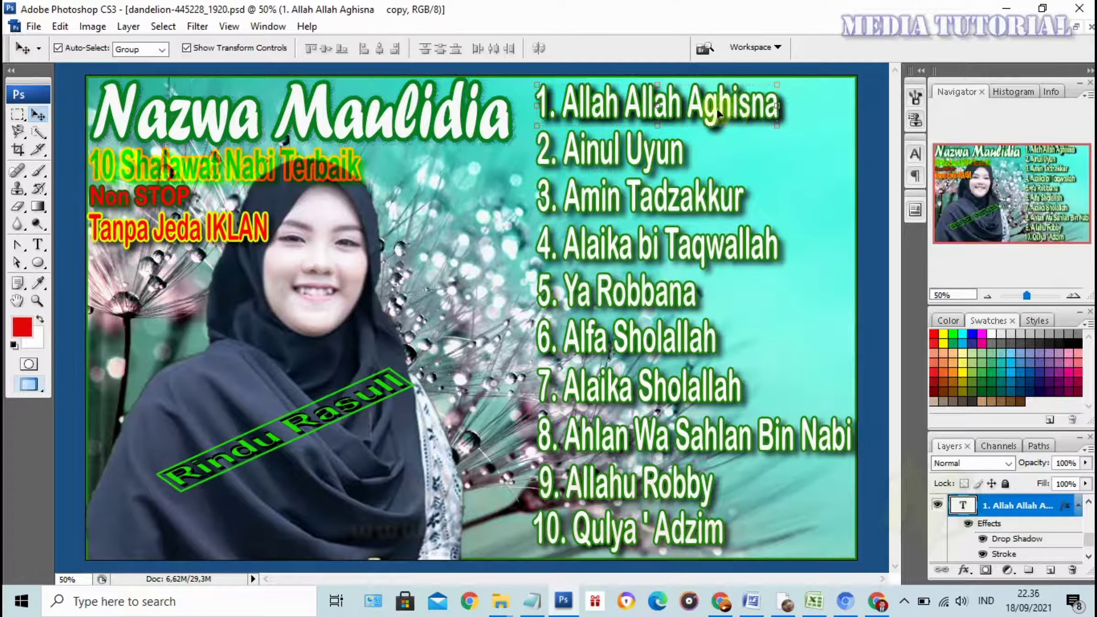
pyautogui.moveTo(715, 112)
pyautogui.mouseDown()
pyautogui.moveTo(764, 134)
pyautogui.moveTo(709, 159)
pyautogui.mouseUp()
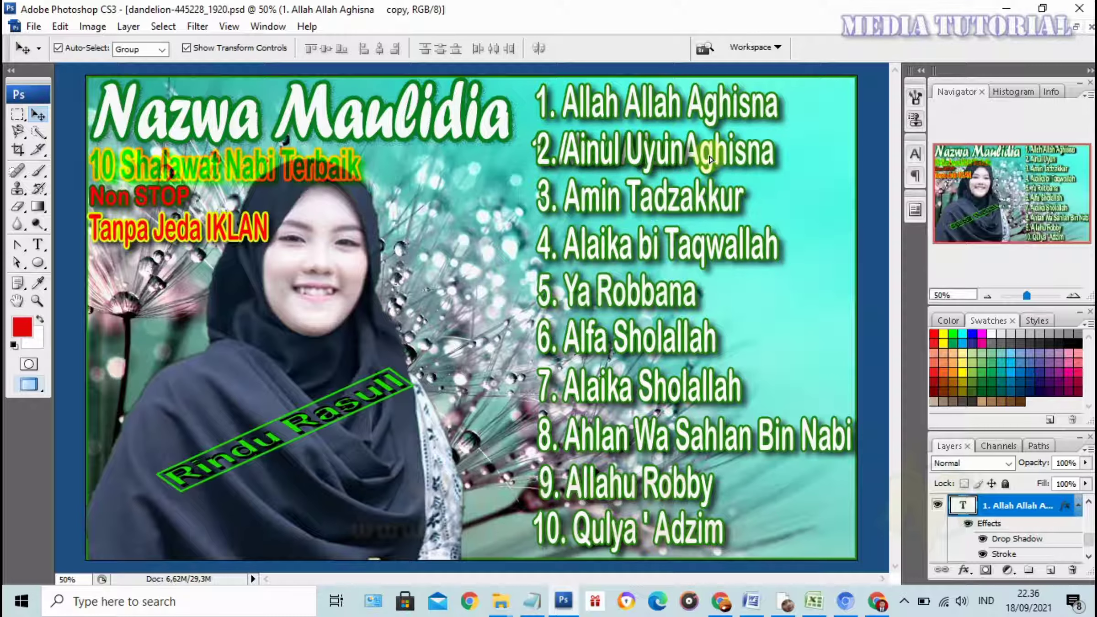
# Place the Aghisna copy on line 2, then delete it and select Layer 0.
pyautogui.moveTo(710, 159); pyautogui.dragTo(725, 143)
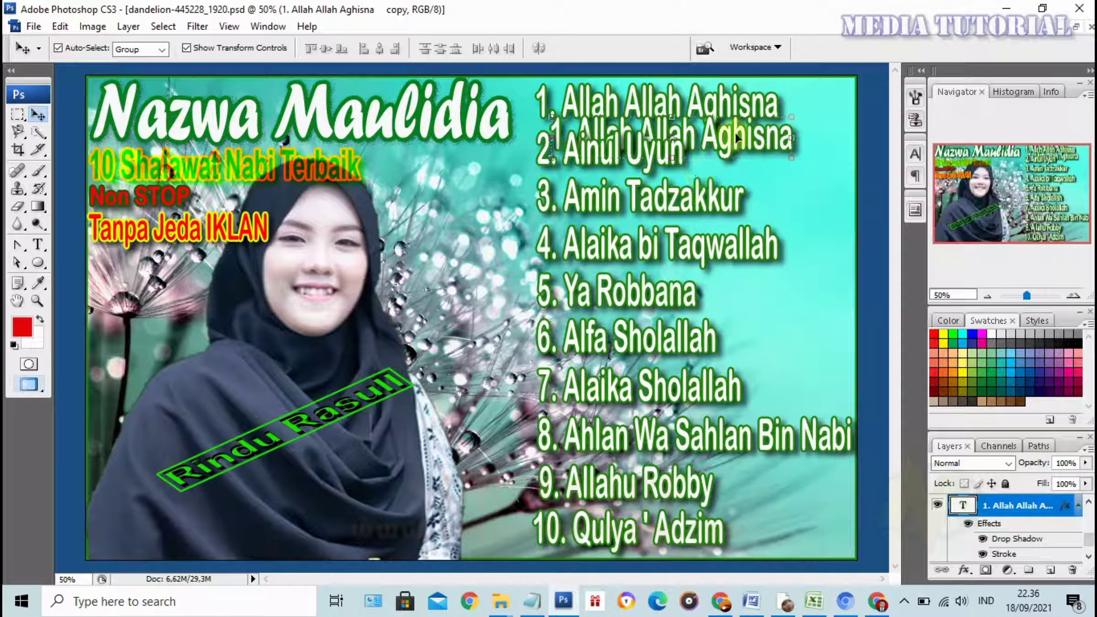
pyautogui.moveTo(737, 148); pyautogui.dragTo(731, 157)
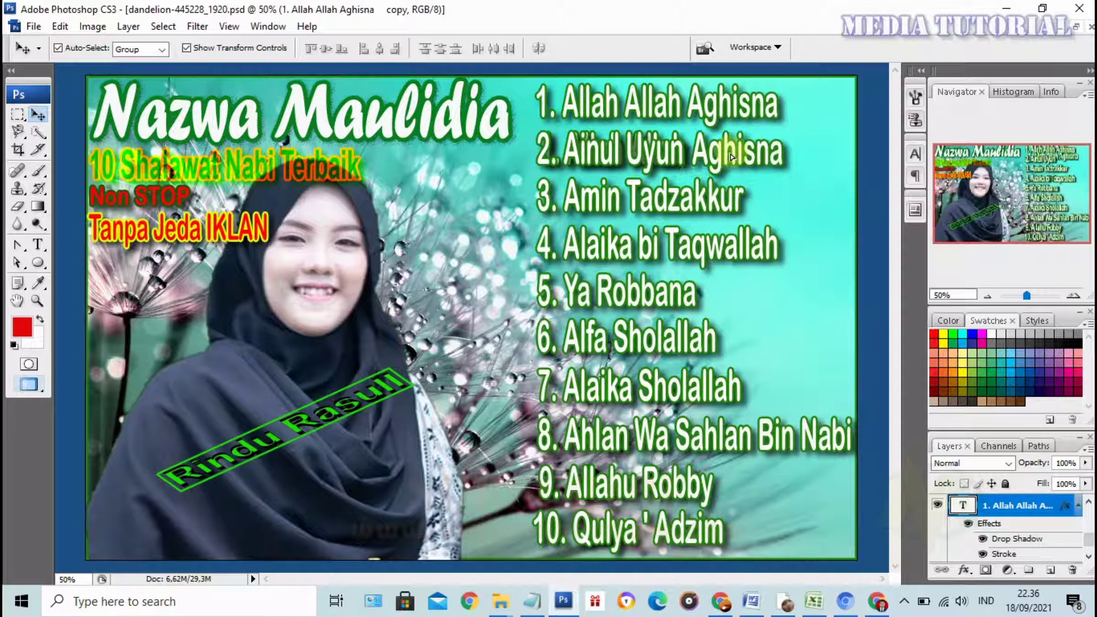
pyautogui.moveTo(731, 153); pyautogui.dragTo(731, 155)
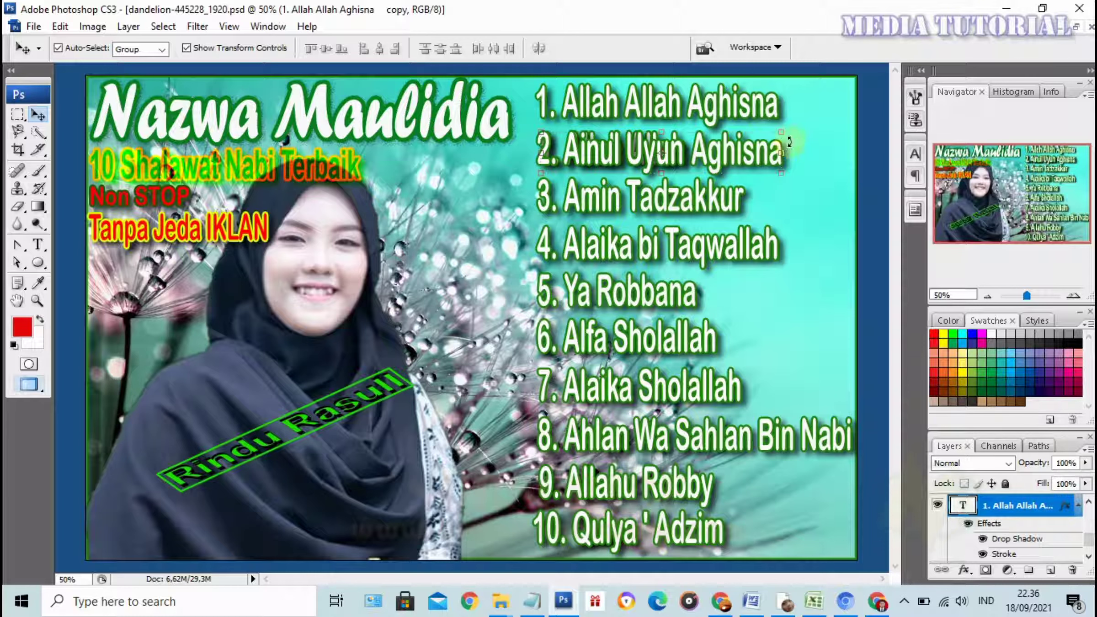
pyautogui.press('Delete')
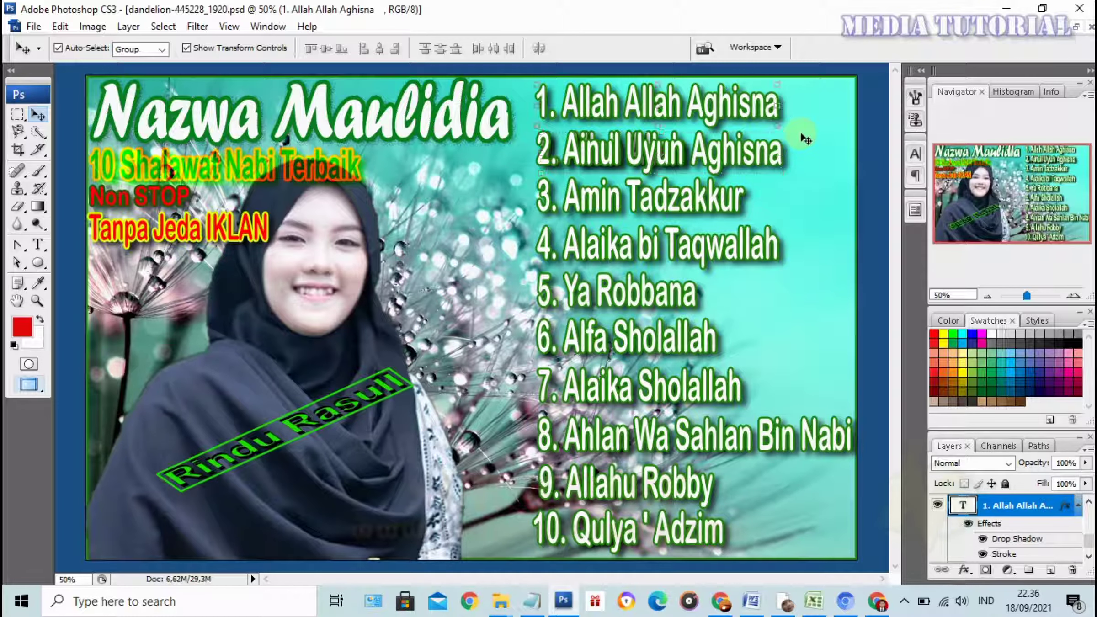
pyautogui.click(804, 135)
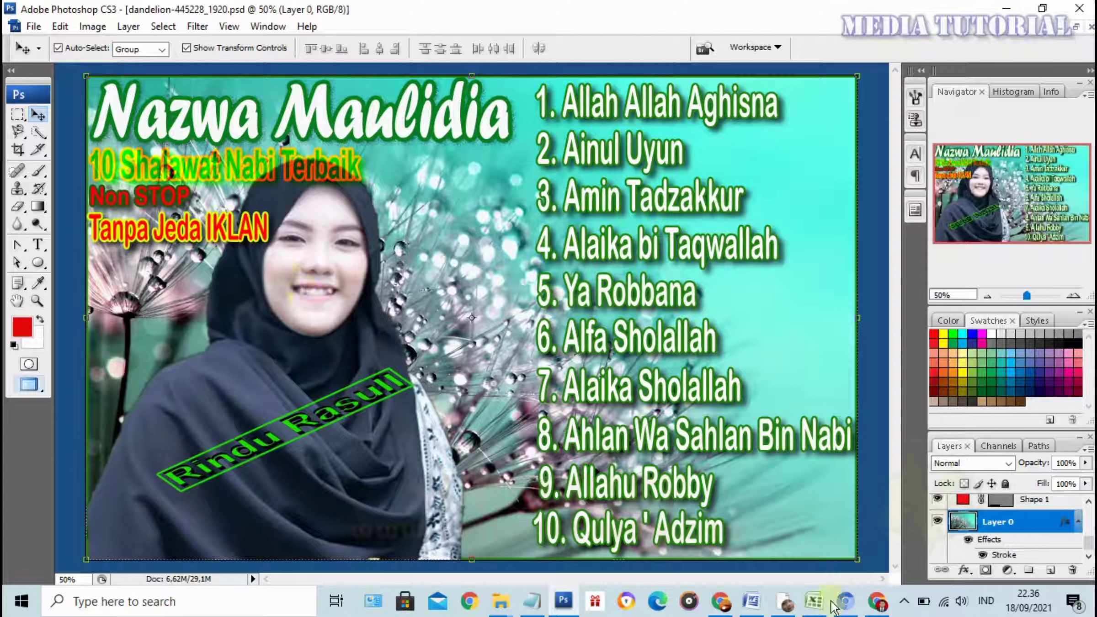
pyautogui.moveTo(751, 601)
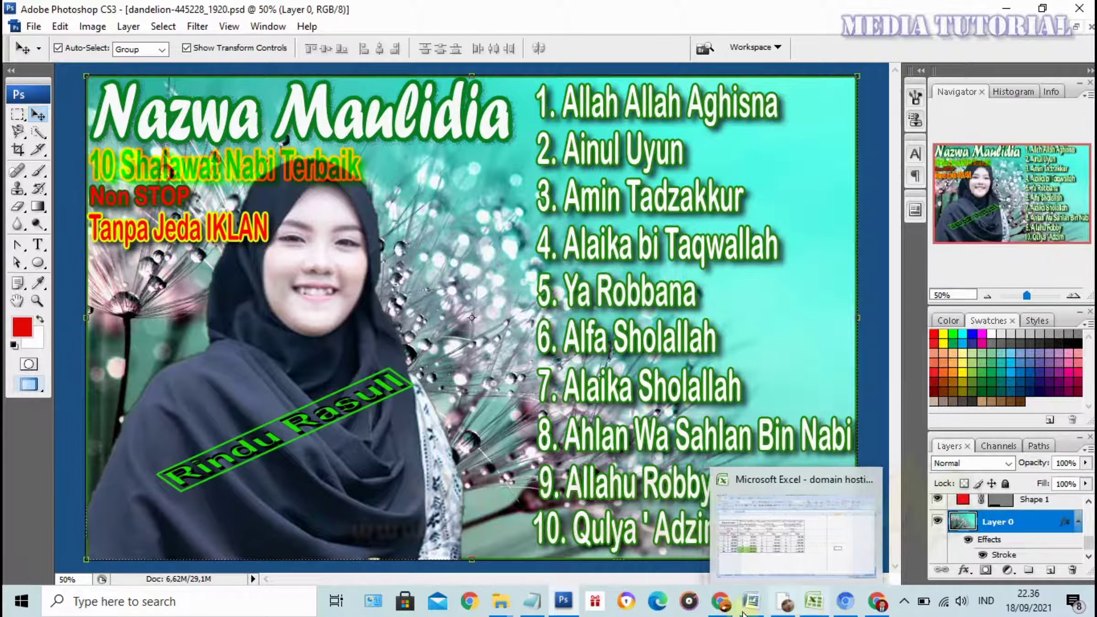
pyautogui.click(877, 601)
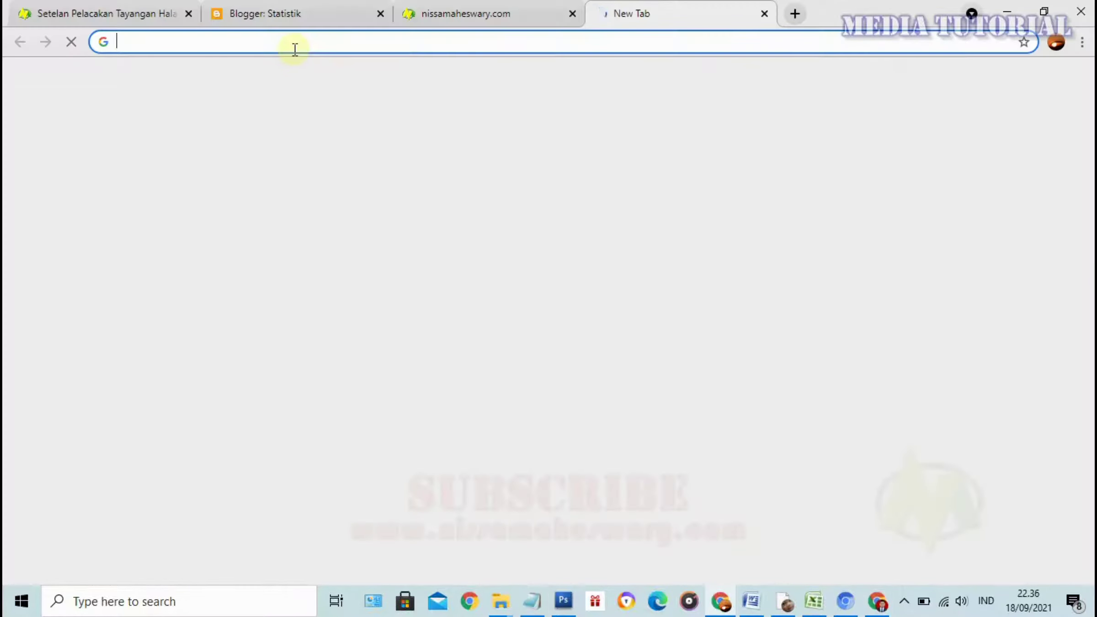
# Search Google for the singer's name and show the image results.
pyautogui.write('maul')
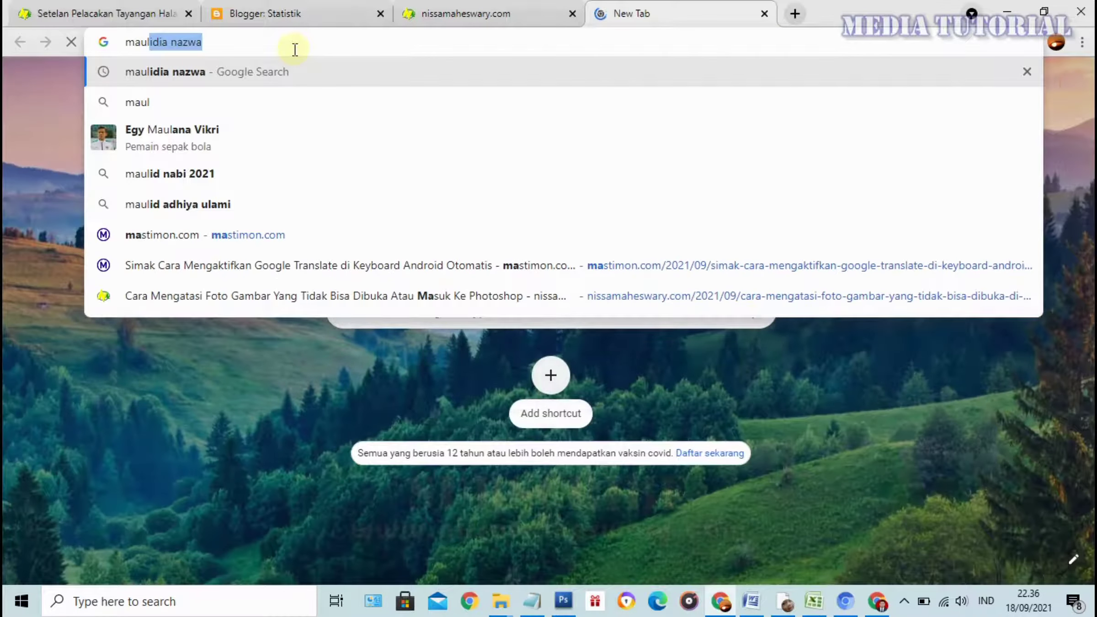
pyautogui.write('idia')
pyautogui.press('Return')
pyautogui.scroll(-2, 403, 448)
pyautogui.scroll(-3, 402, 448)
pyautogui.scroll(3, 402, 448)
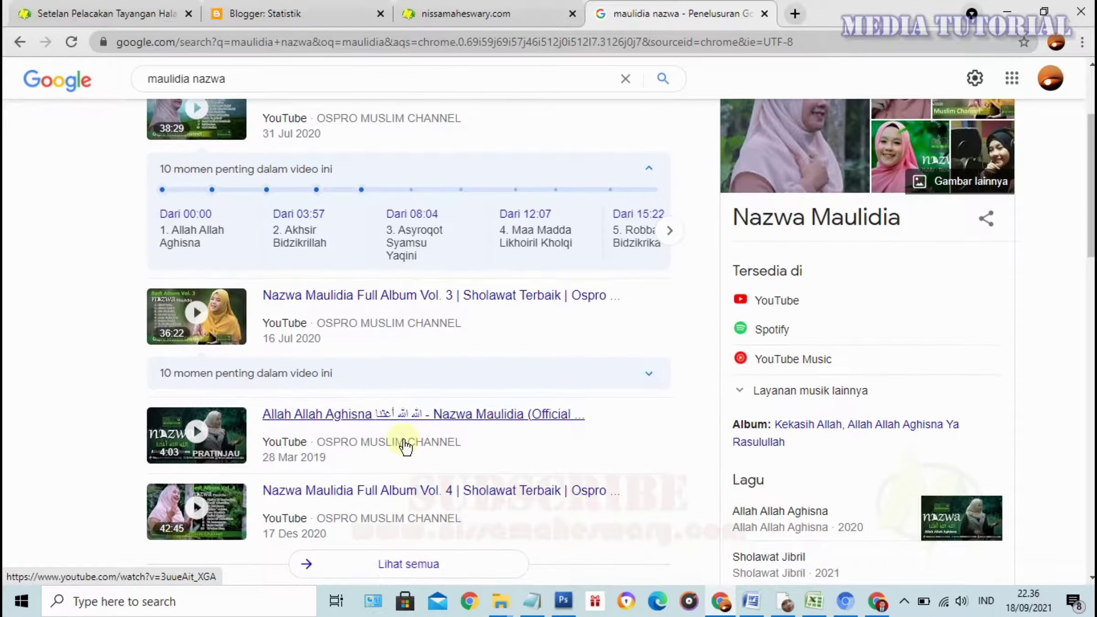
pyautogui.scroll(3, 405, 446)
pyautogui.scroll(-3, 405, 446)
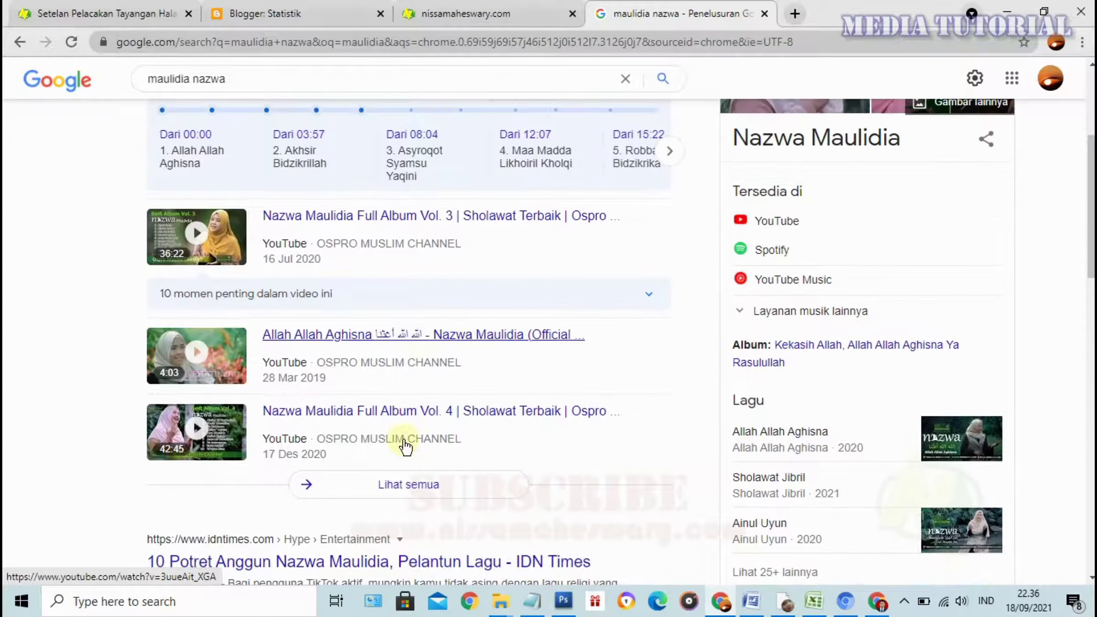
pyautogui.scroll(3, 405, 446)
pyautogui.click(256, 144)
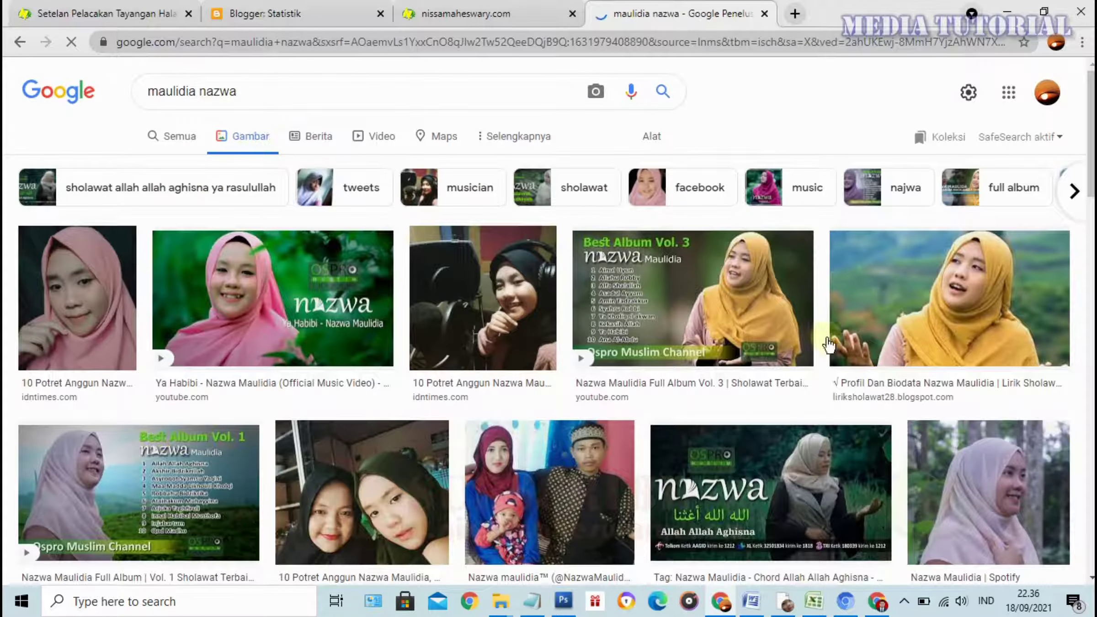
# Save the red-hijab photo from the image results as download (3).jpg.
pyautogui.scroll(-2, 838, 408)
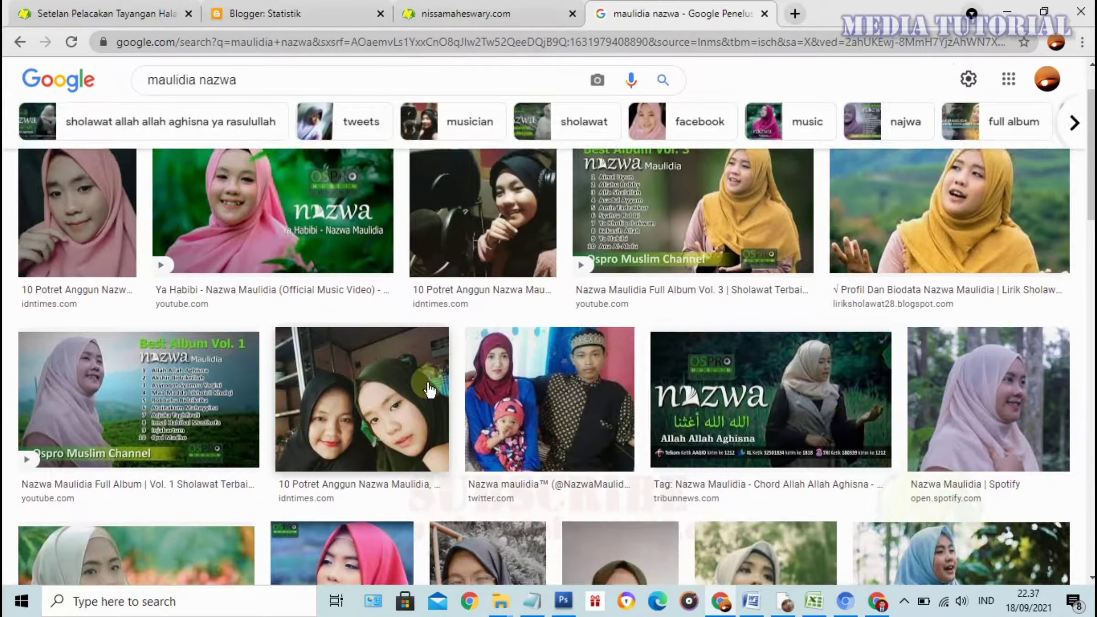
pyautogui.scroll(2, 456, 384)
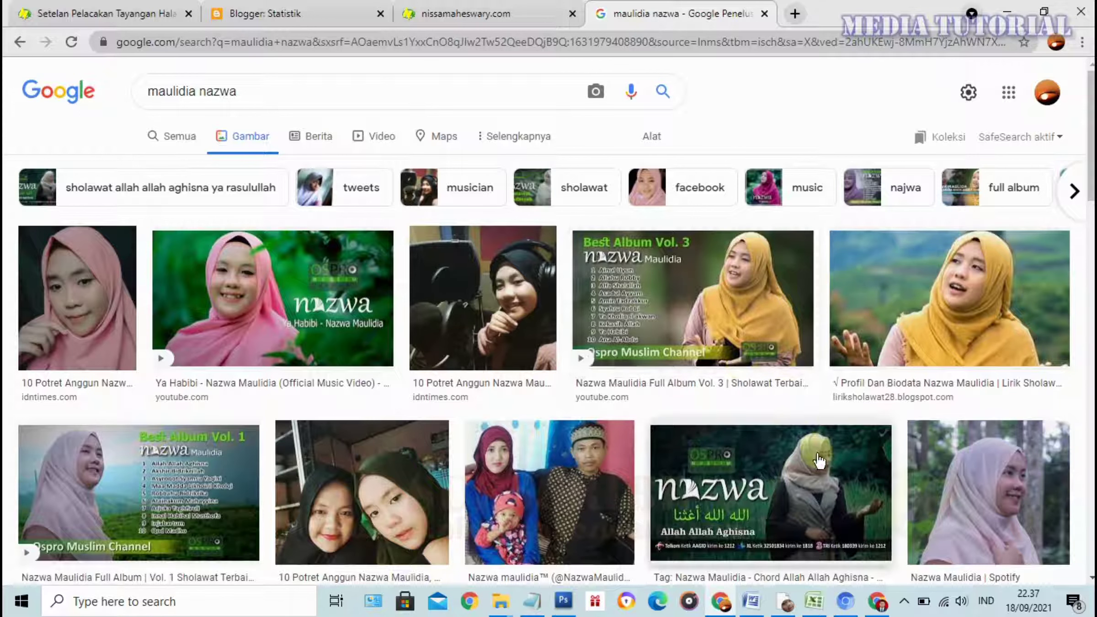
pyautogui.scroll(-7, 1014, 473)
pyautogui.moveTo(1014, 473)
pyautogui.mouseDown()
pyautogui.moveTo(353, 397)
pyautogui.moveTo(351, 337)
pyautogui.mouseUp()
pyautogui.rightClick(352, 336)
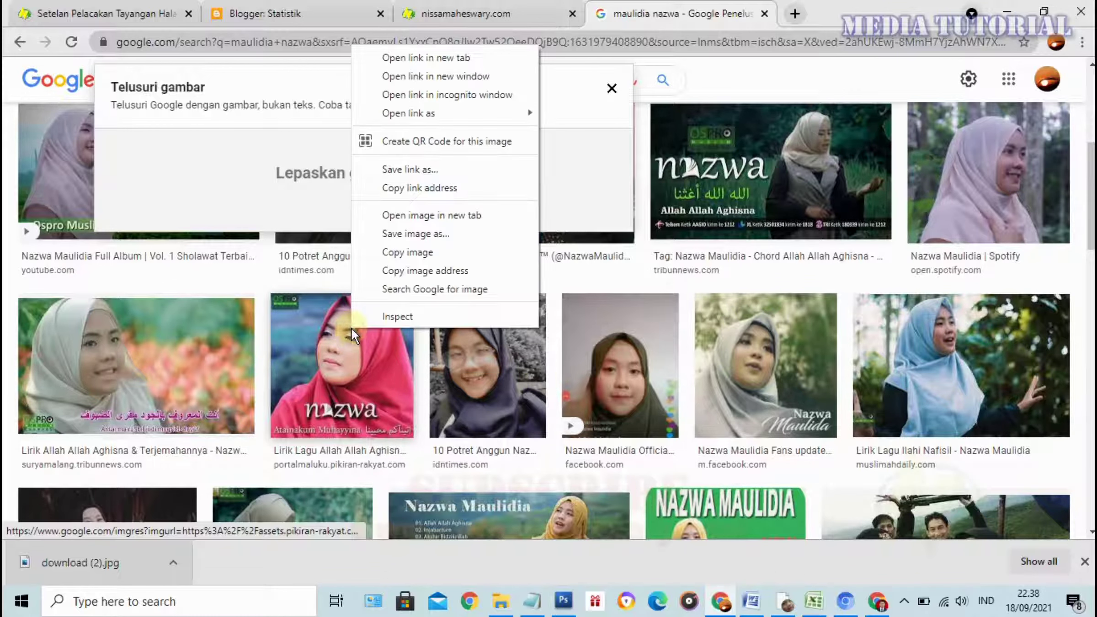
pyautogui.click(415, 232)
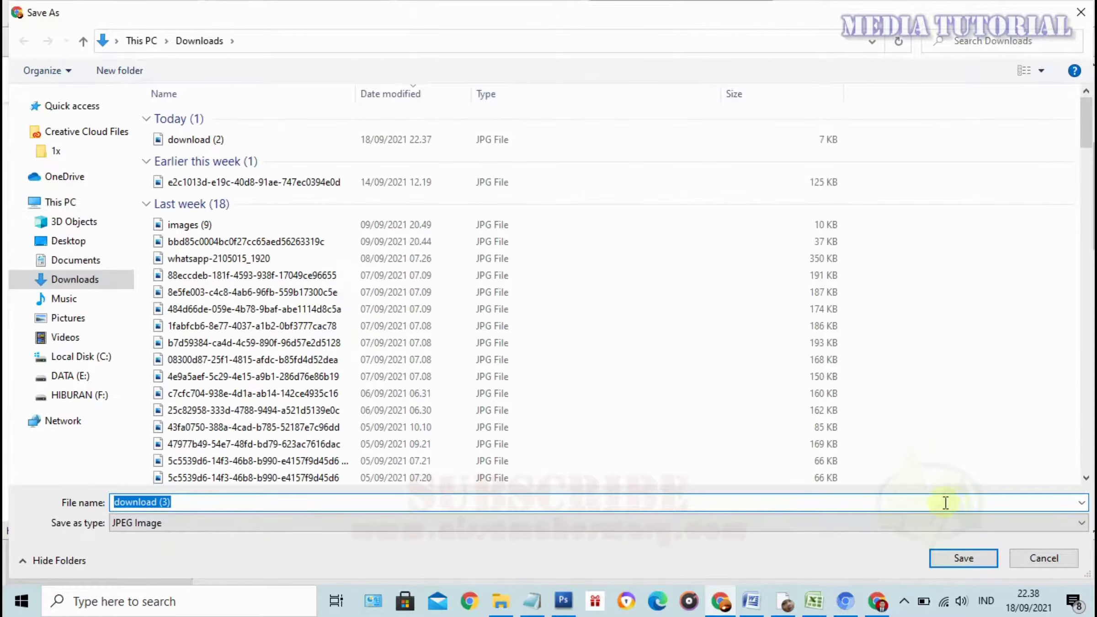
pyautogui.press('Return')
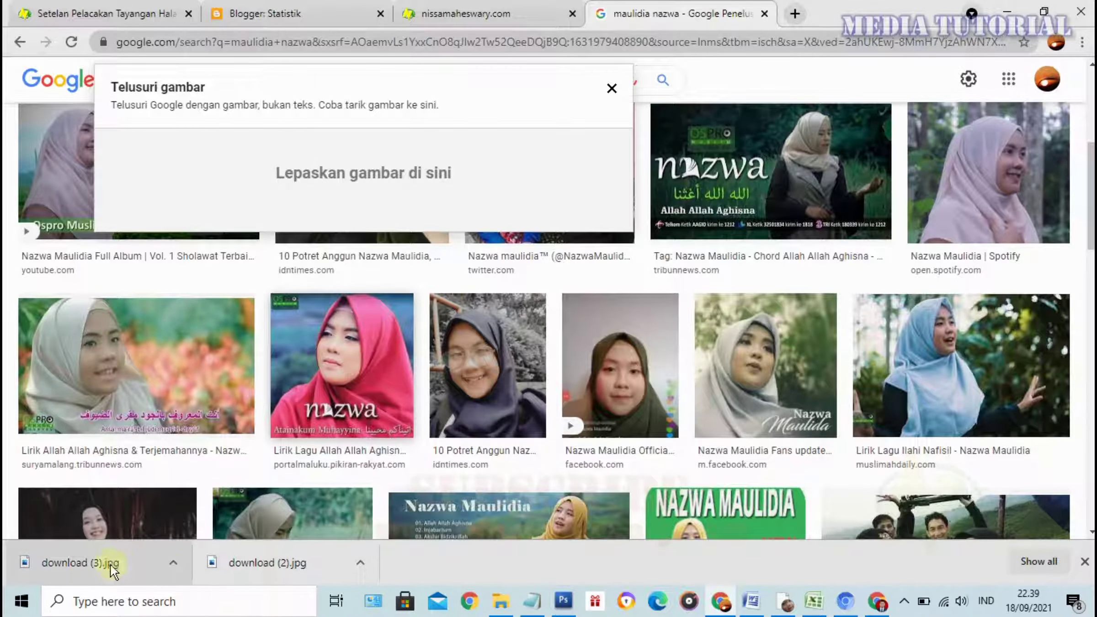
# Open download (3).jpg in Photoshop, then select the browser's web address.
pyautogui.moveTo(114, 562); pyautogui.dragTo(574, 608)
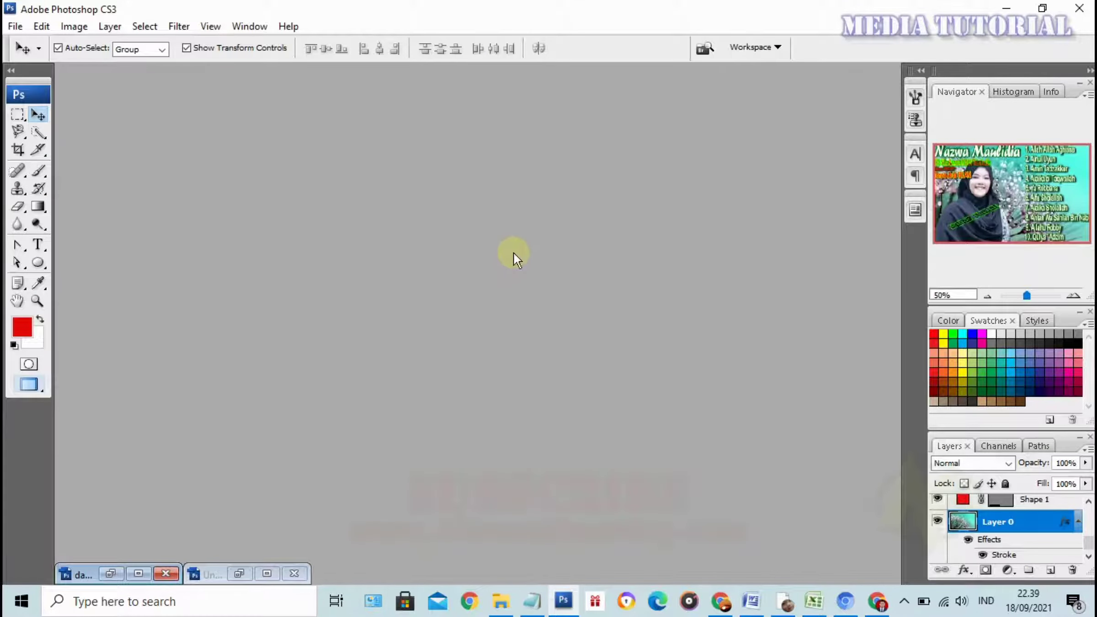
pyautogui.moveTo(574, 608); pyautogui.dragTo(514, 252)
pyautogui.click(720, 601)
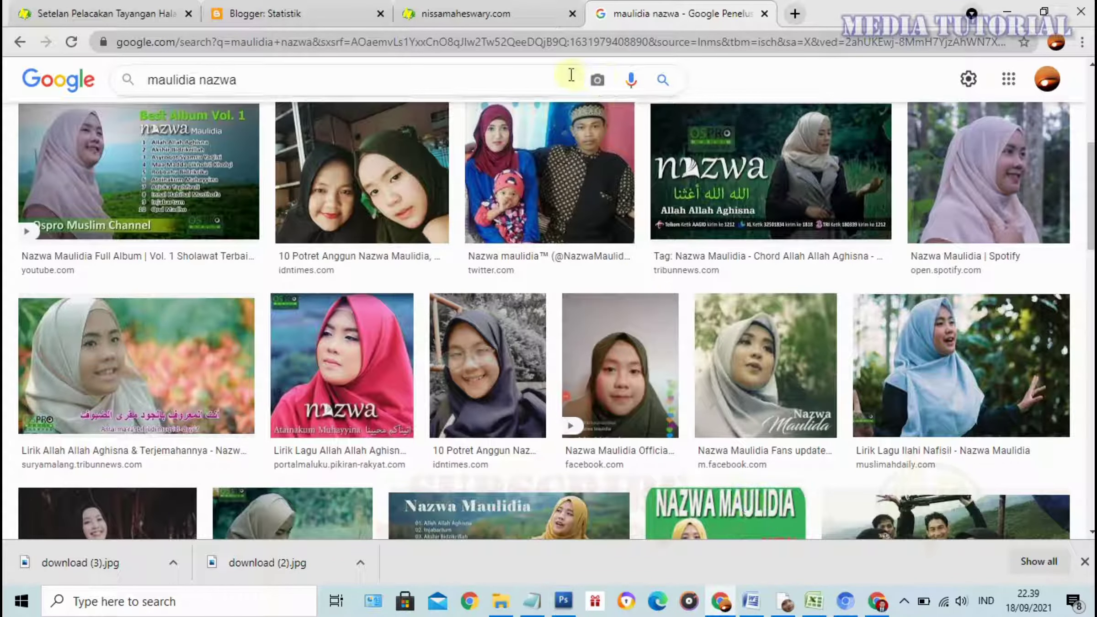
pyautogui.click(654, 41)
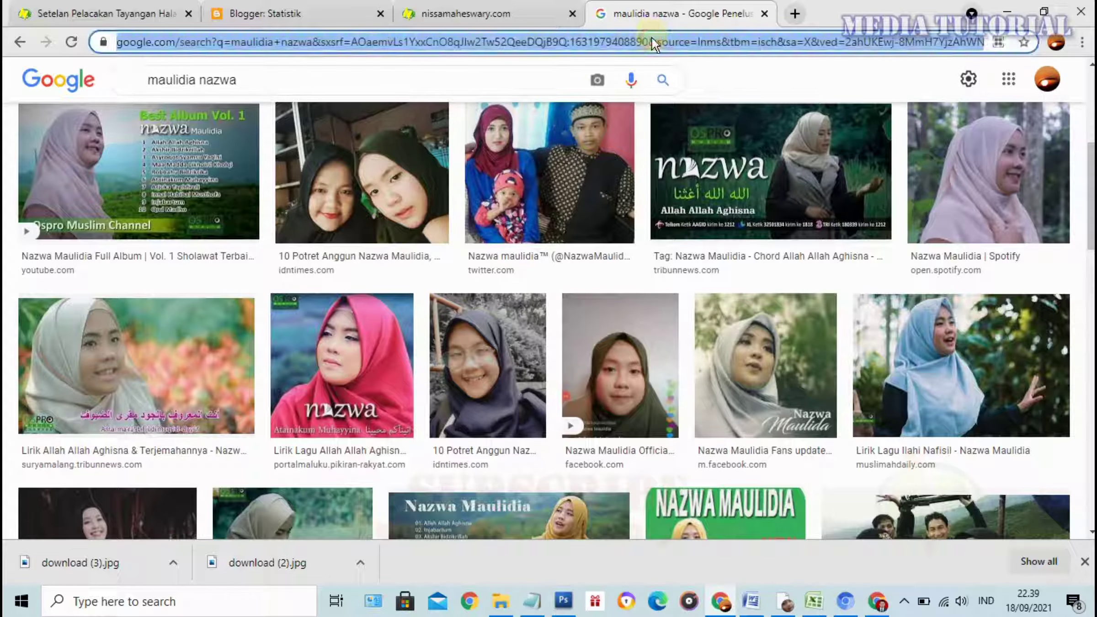
# Go to the Pixabay website and search it for 'bunga' images.
pyautogui.write('pix')
pyautogui.press('Return')
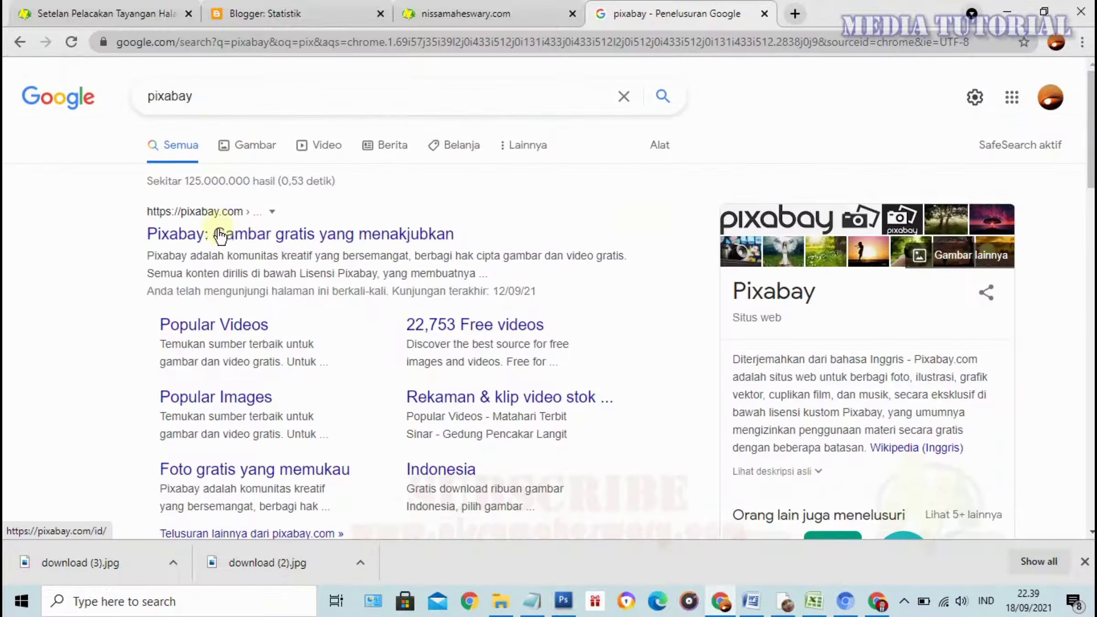
pyautogui.click(219, 235)
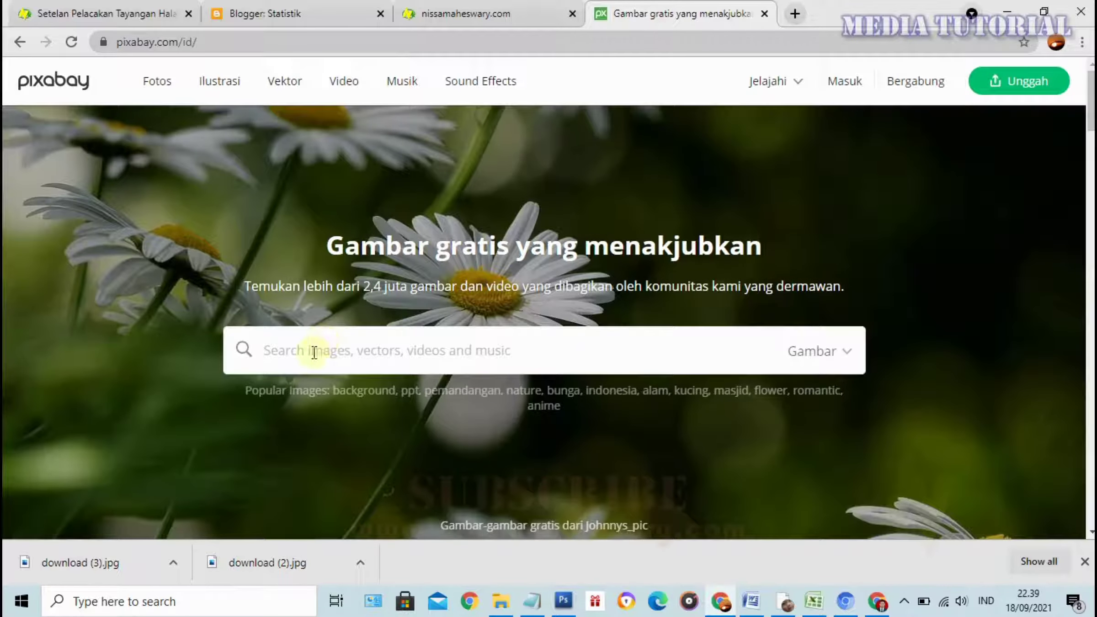
pyautogui.write('bunga')
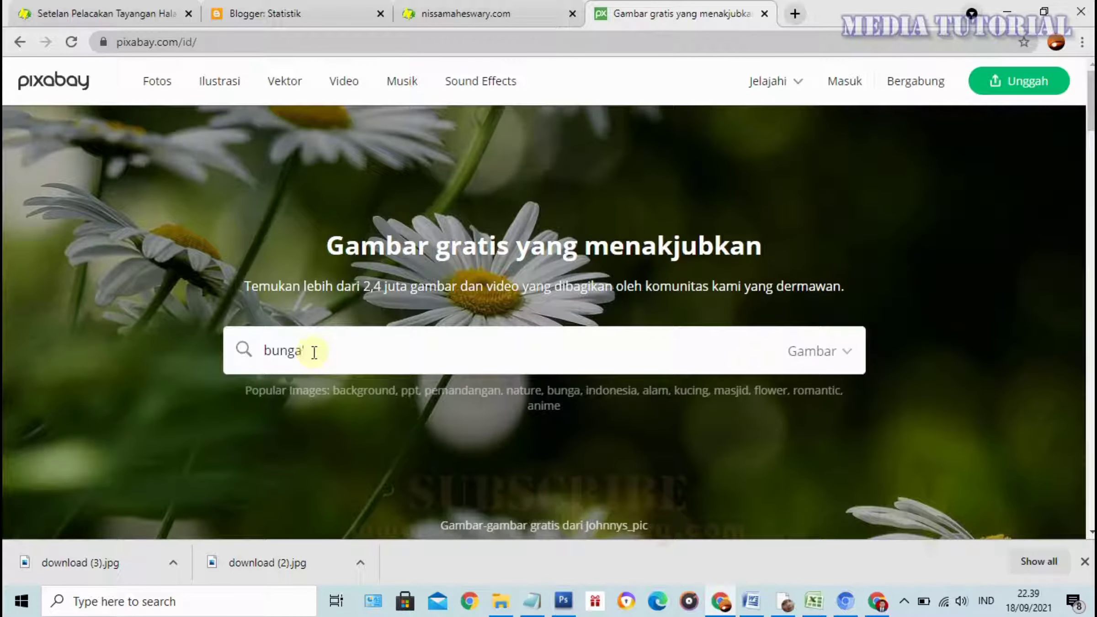
pyautogui.press('Return')
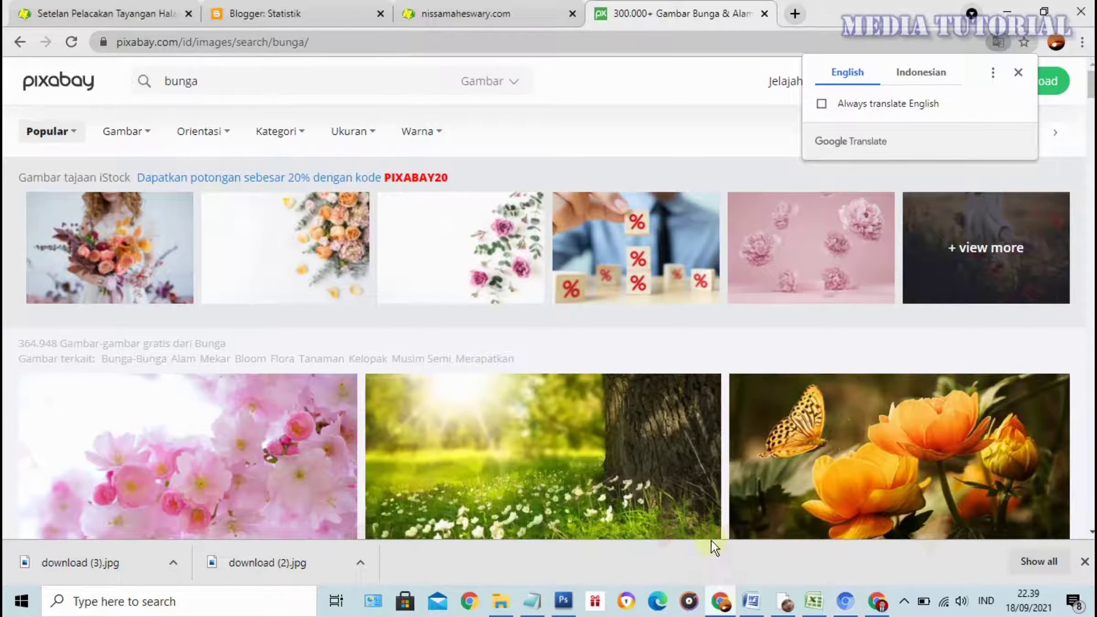
# Download the butterfly-and-flowers photo's free 1920×1275 JPG, passing the 'I'm not a robot' check.
pyautogui.scroll(-5, 893, 200)
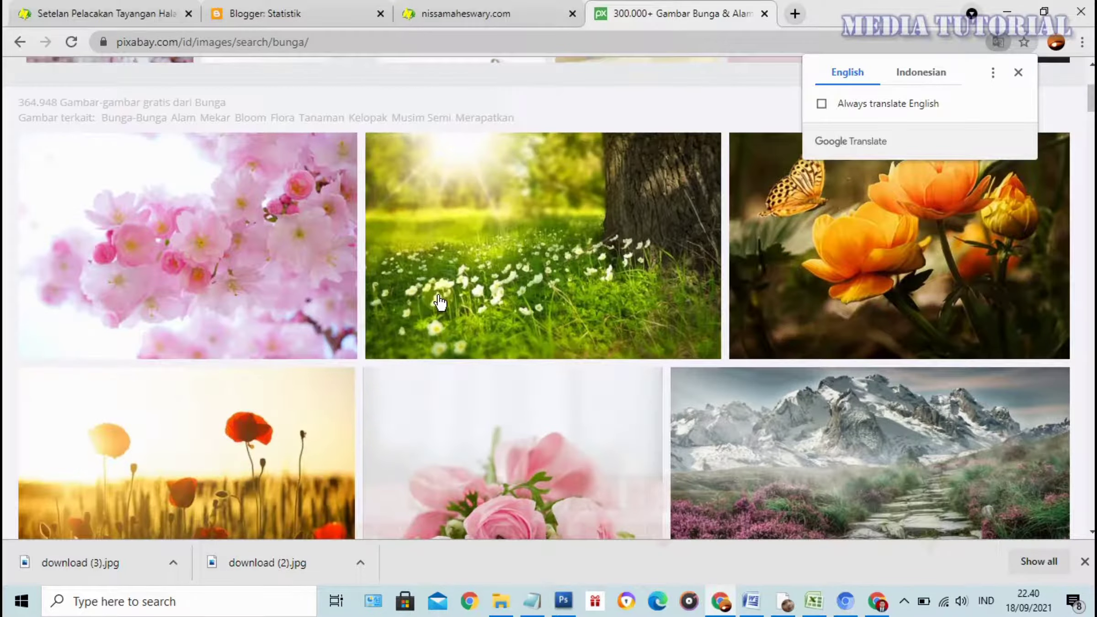
pyautogui.scroll(-2, 730, 257)
pyautogui.click(1018, 72)
pyautogui.scroll(2, 693, 130)
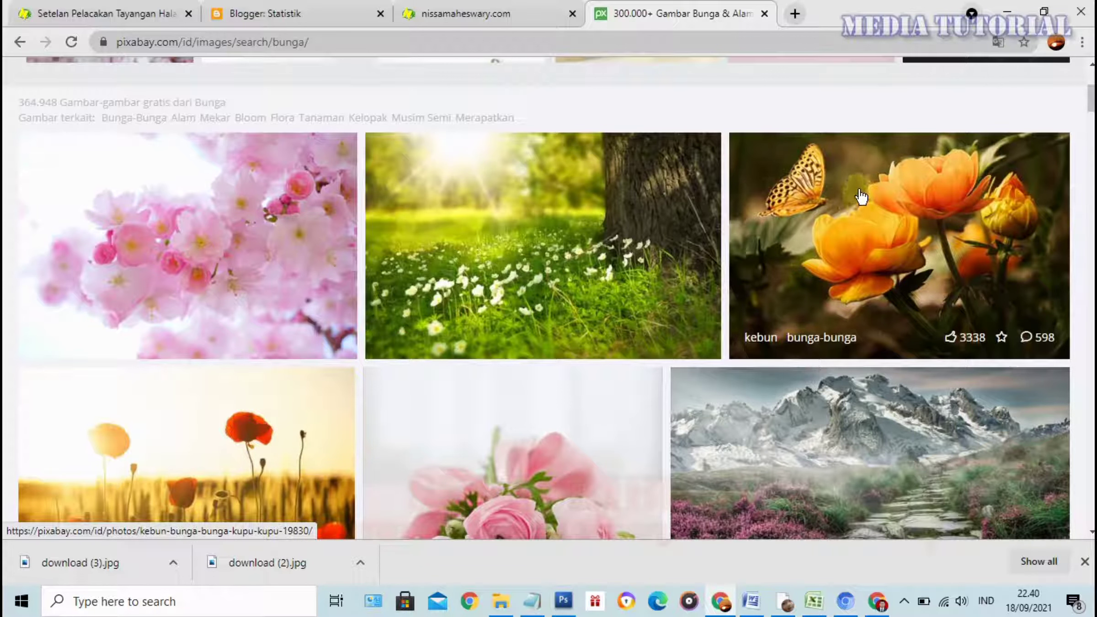
pyautogui.rightClick(904, 187)
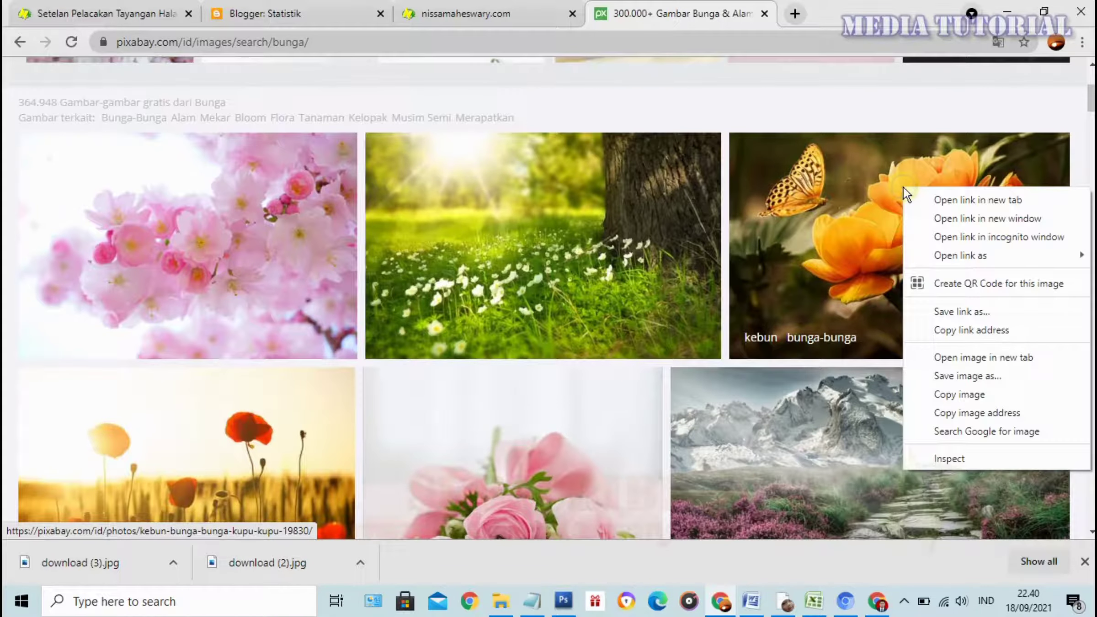
pyautogui.click(835, 189)
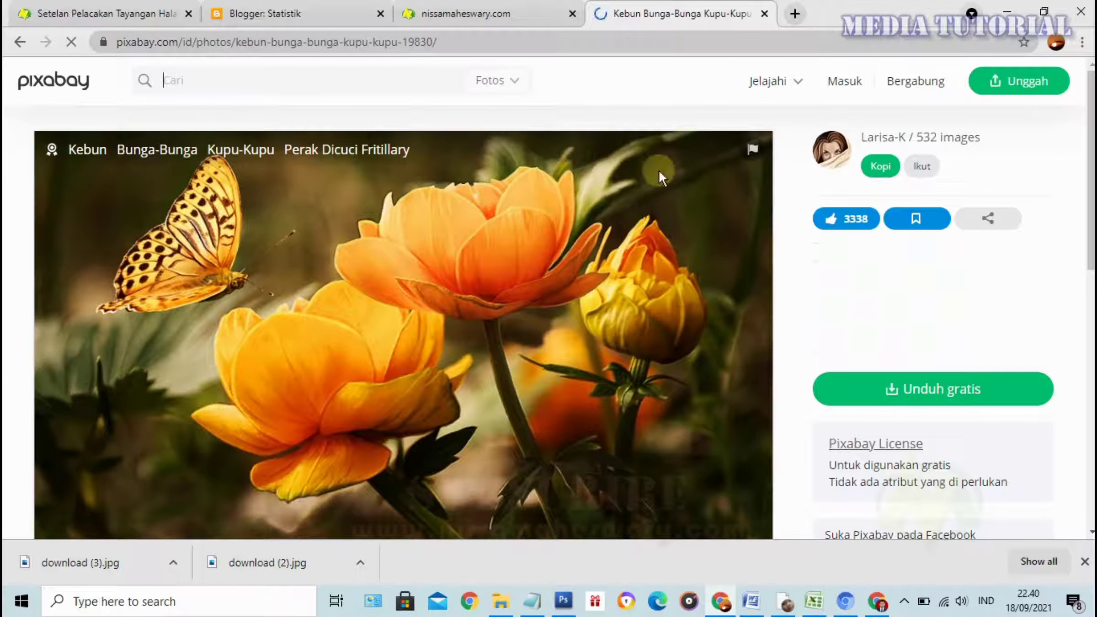
pyautogui.click(960, 392)
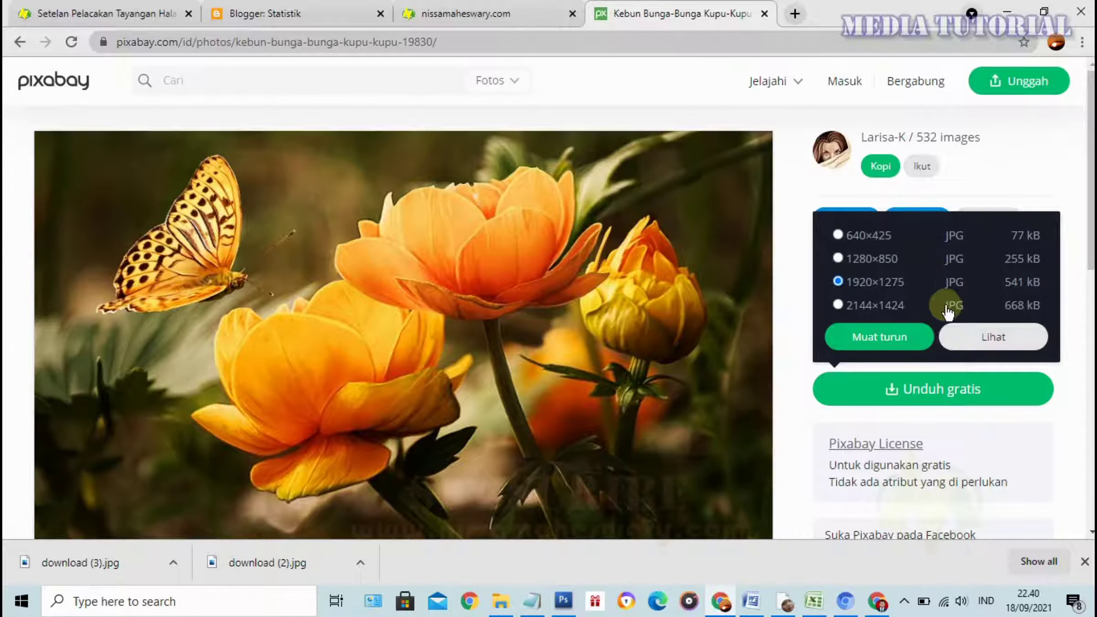
pyautogui.click(900, 336)
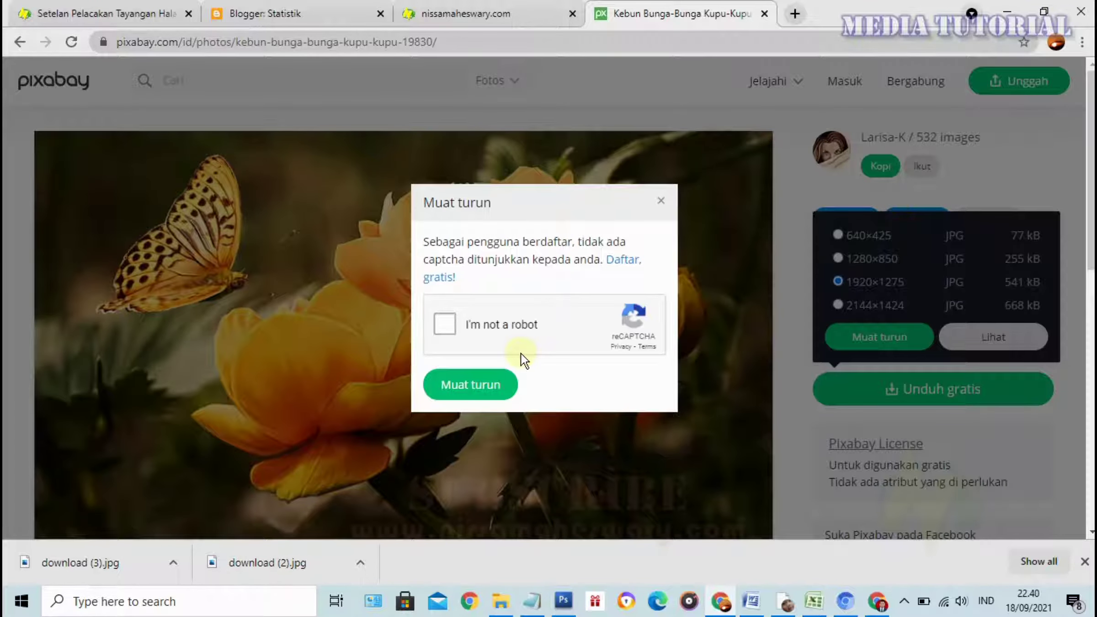
pyautogui.click(448, 320)
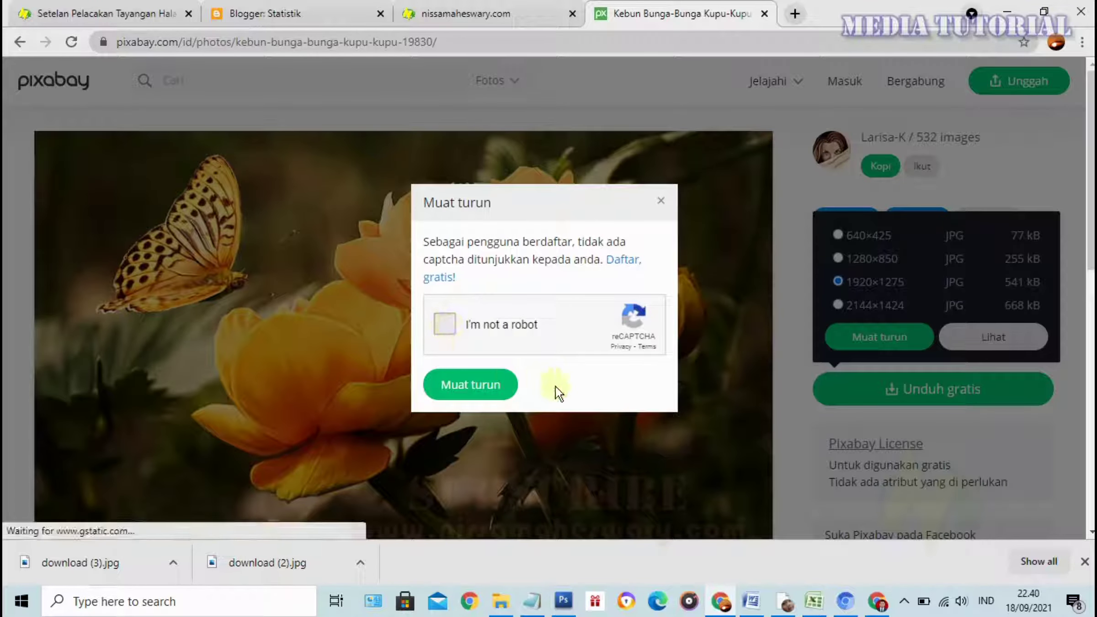
pyautogui.click(487, 399)
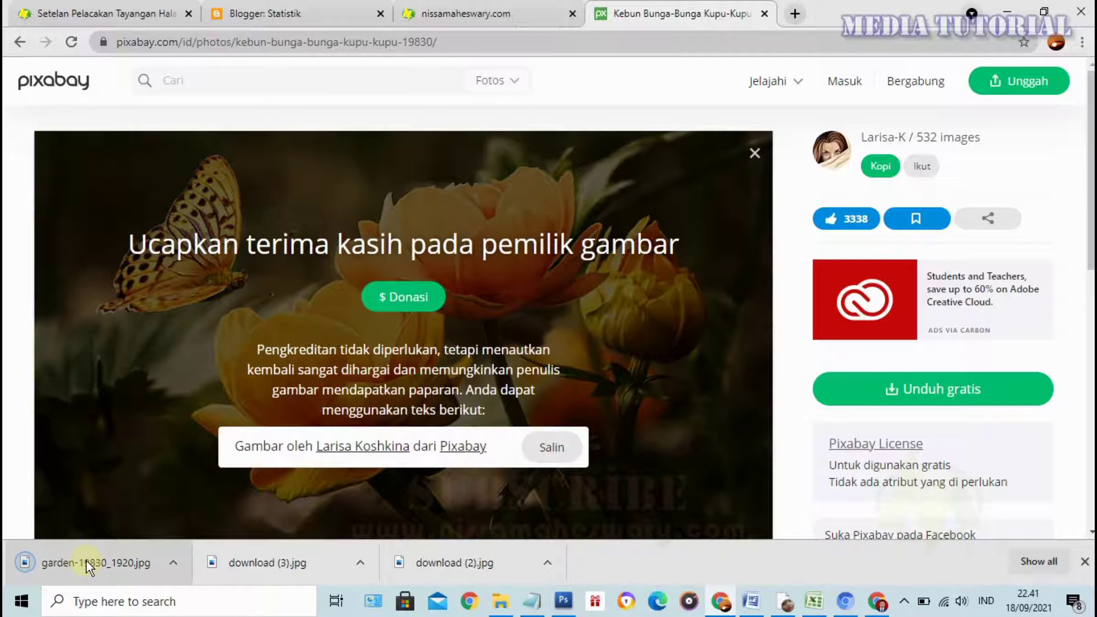
pyautogui.moveTo(30, 563)
pyautogui.mouseDown()
pyautogui.moveTo(565, 606)
pyautogui.moveTo(570, 552)
pyautogui.mouseUp()
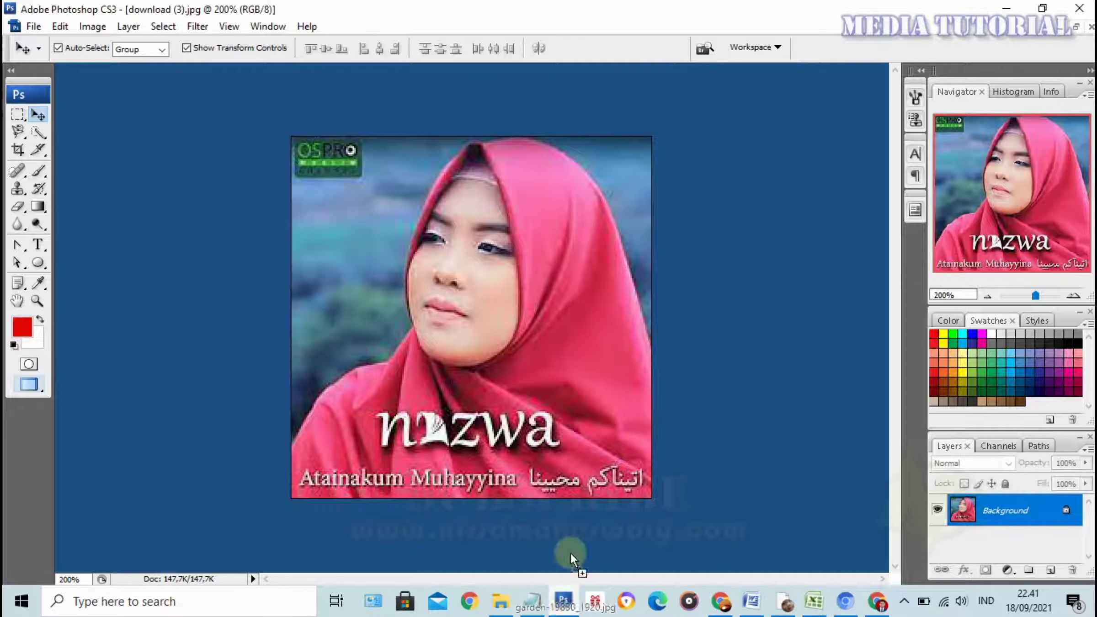
# Open the downloaded garden photo as a Photoshop document, viewed at 33.3%.
pyautogui.moveTo(683, 250); pyautogui.dragTo(689, 248)
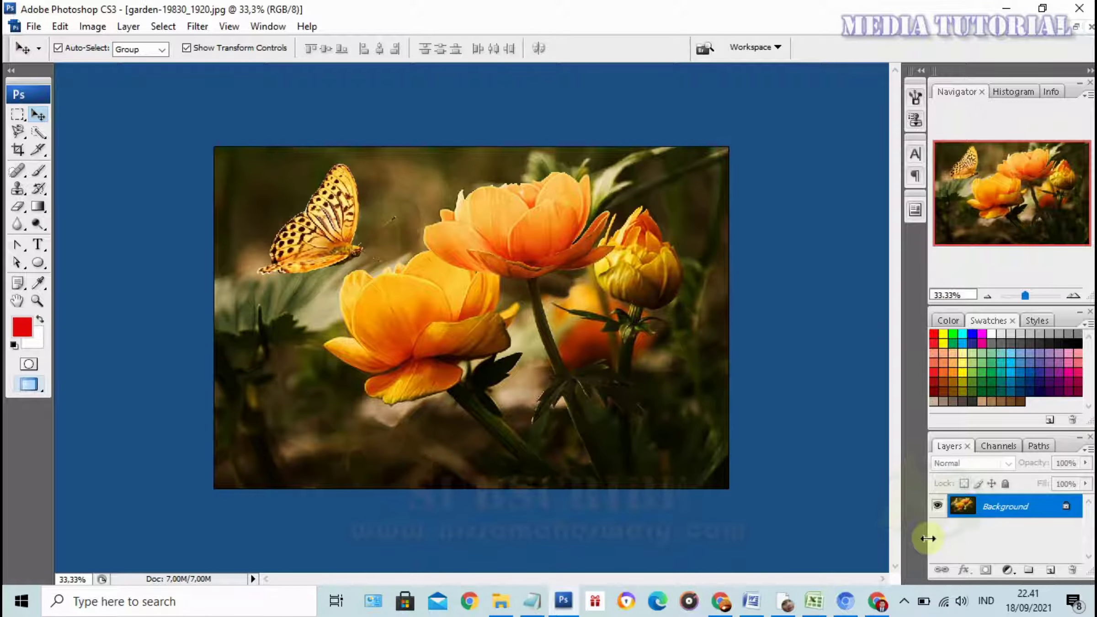
pyautogui.click(721, 602)
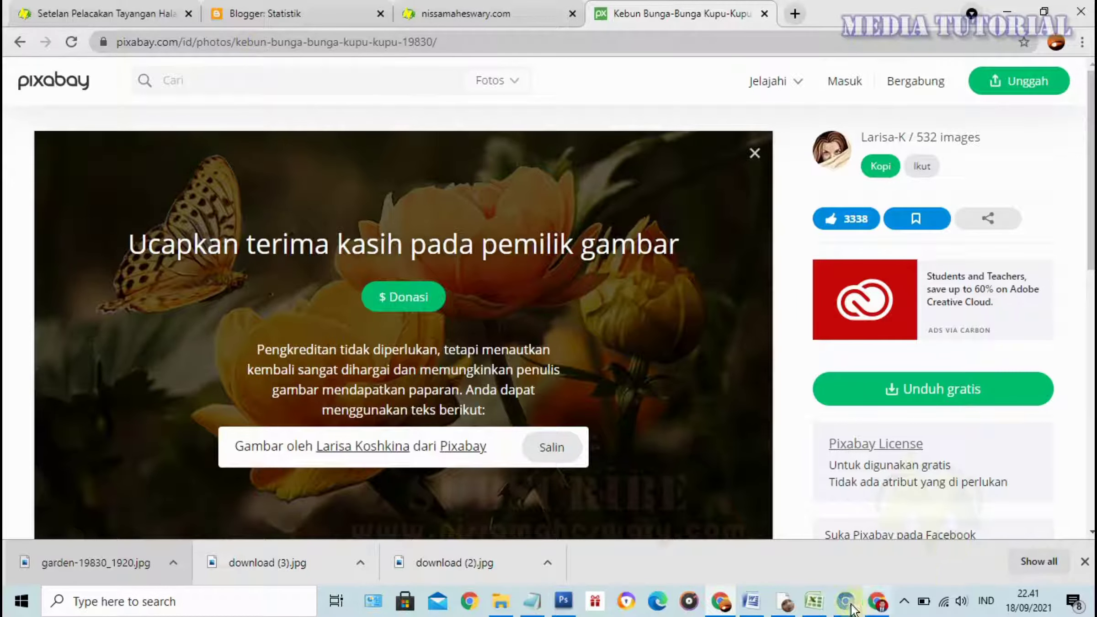
pyautogui.click(564, 602)
pyautogui.hotkey('ctrl', '+')
pyautogui.hotkey('ctrl', '-')
pyautogui.hotkey('ctrl', '+')
pyautogui.hotkey('ctrl', '-')
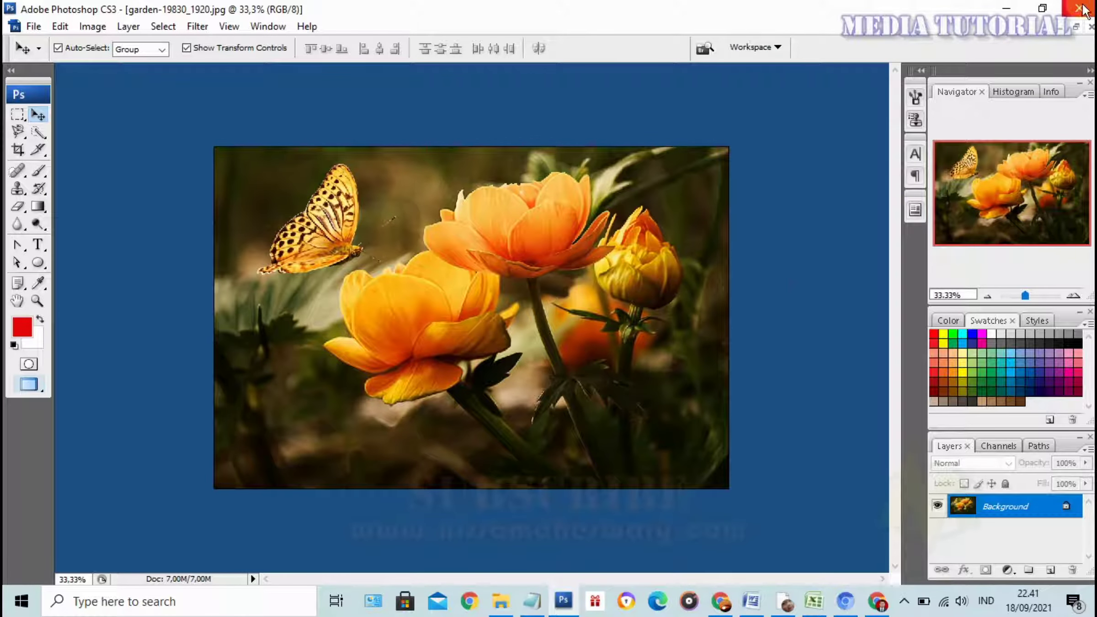
# Convert the portrait document's locked Background into an editable Layer 0.
pyautogui.click(1060, 28)
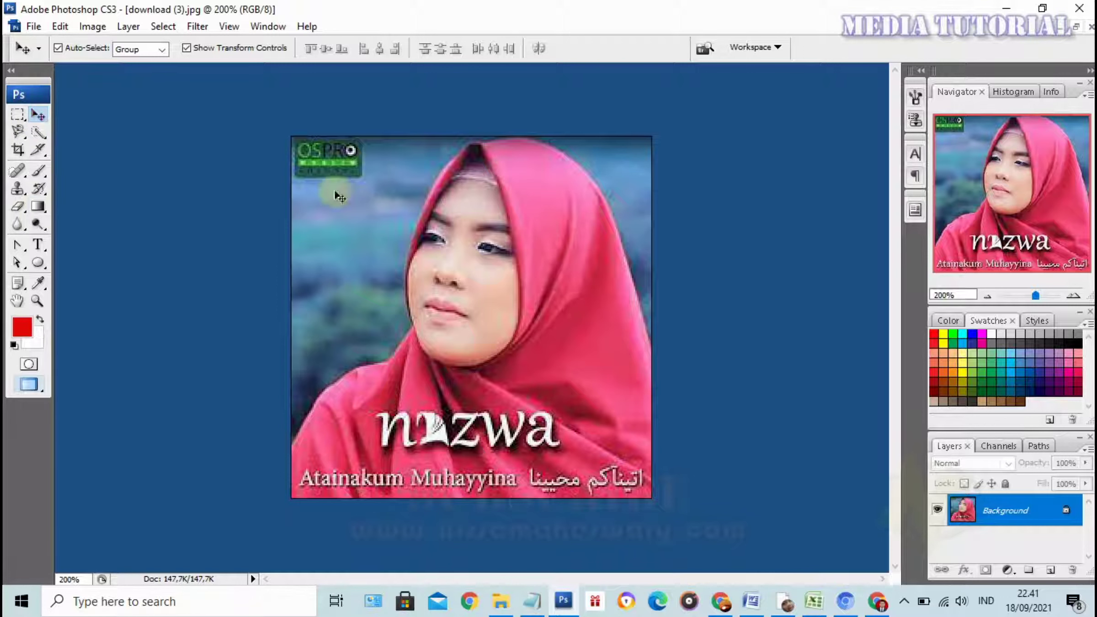
pyautogui.moveTo(476, 280); pyautogui.dragTo(544, 325)
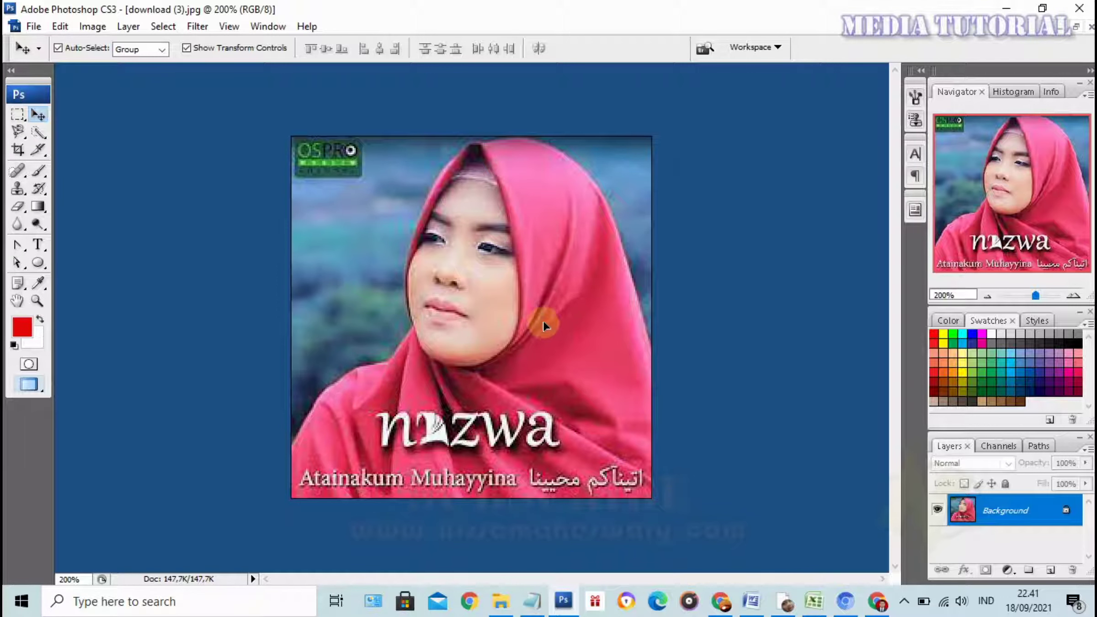
pyautogui.click(552, 234)
pyautogui.click(711, 249)
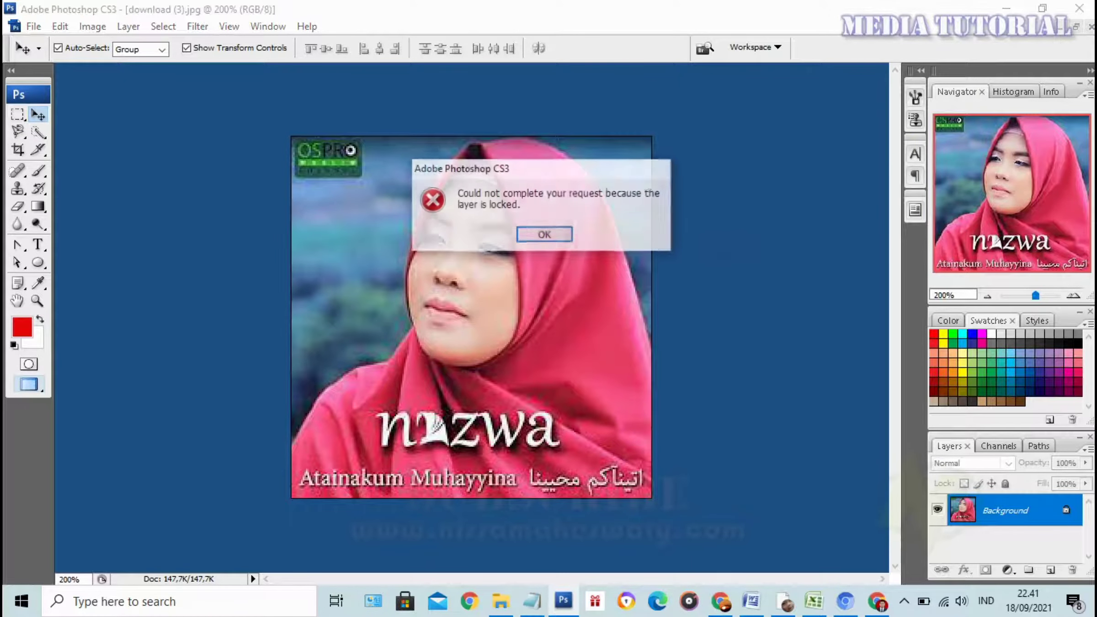
pyautogui.click(545, 232)
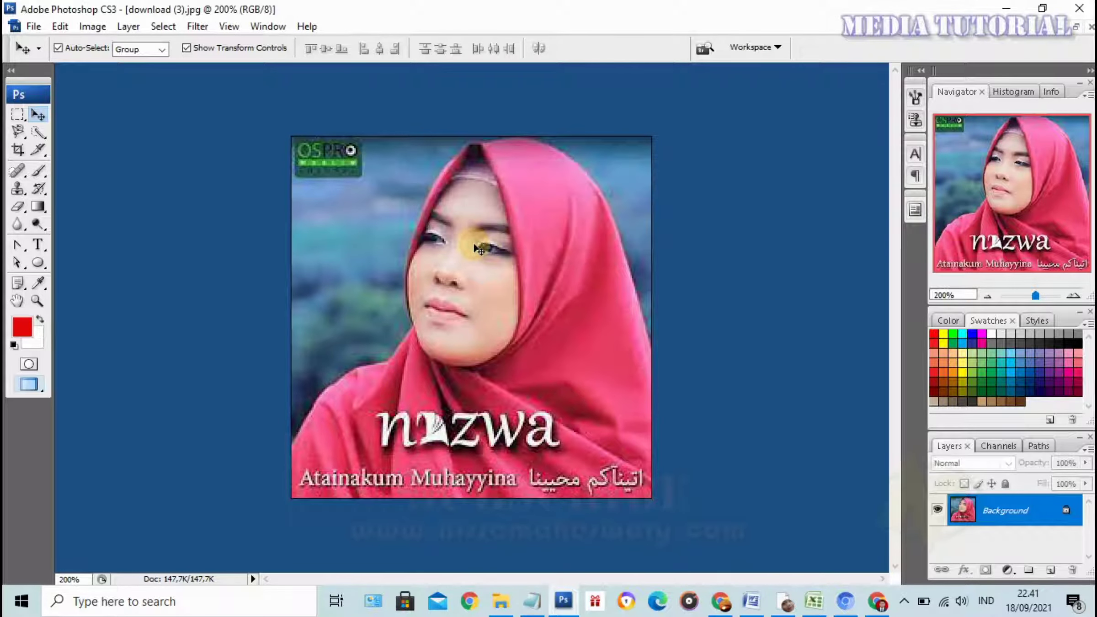
pyautogui.press('Return')
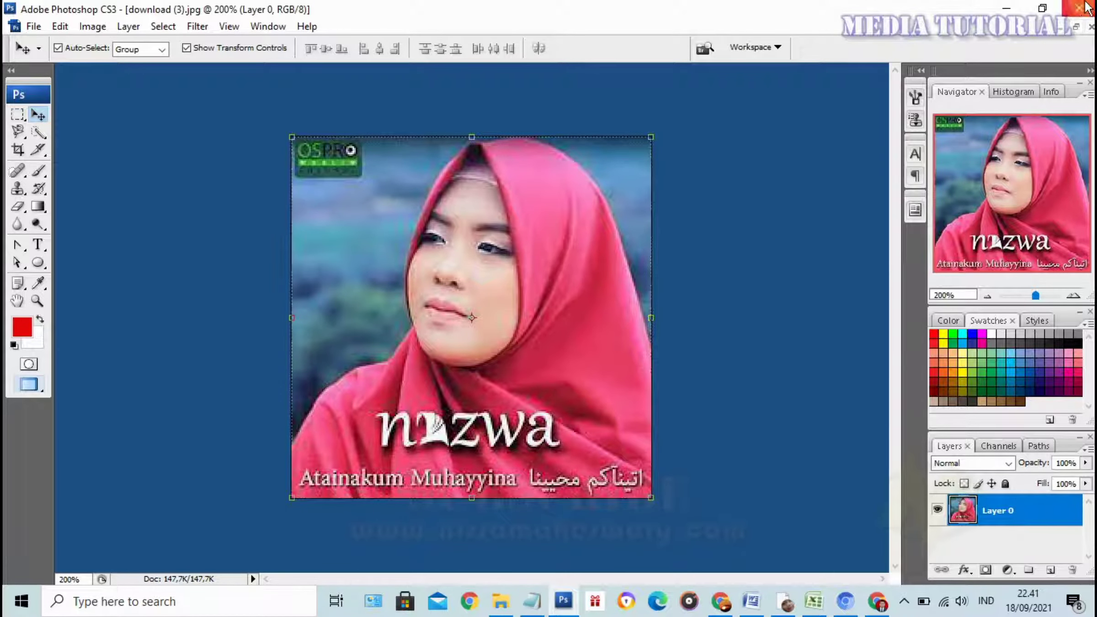
# Float the windows and trial-copy the portrait into the garden image, then undo and re-maximize the portrait.
pyautogui.click(1077, 29)
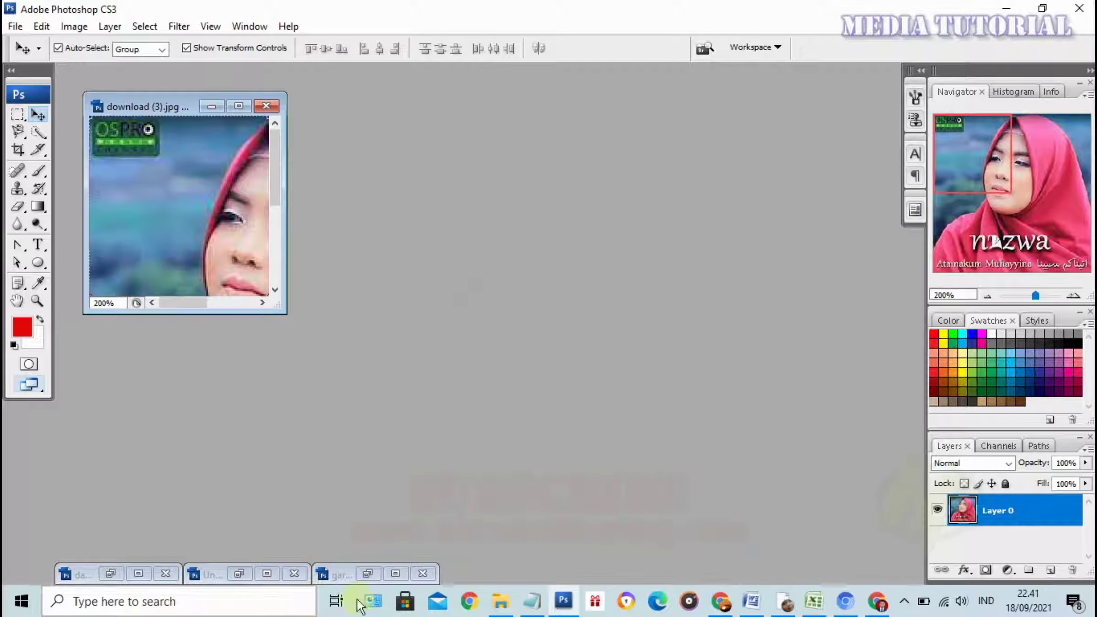
pyautogui.click(367, 573)
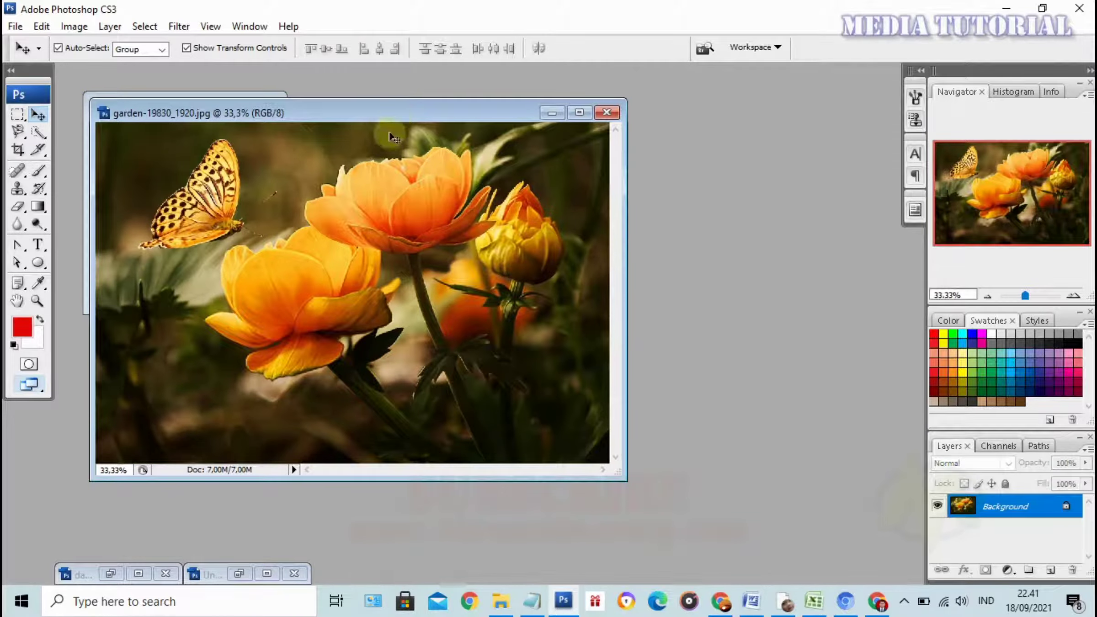
pyautogui.moveTo(396, 119); pyautogui.dragTo(592, 160)
pyautogui.moveTo(201, 192)
pyautogui.mouseDown()
pyautogui.moveTo(517, 309)
pyautogui.moveTo(428, 273)
pyautogui.mouseUp()
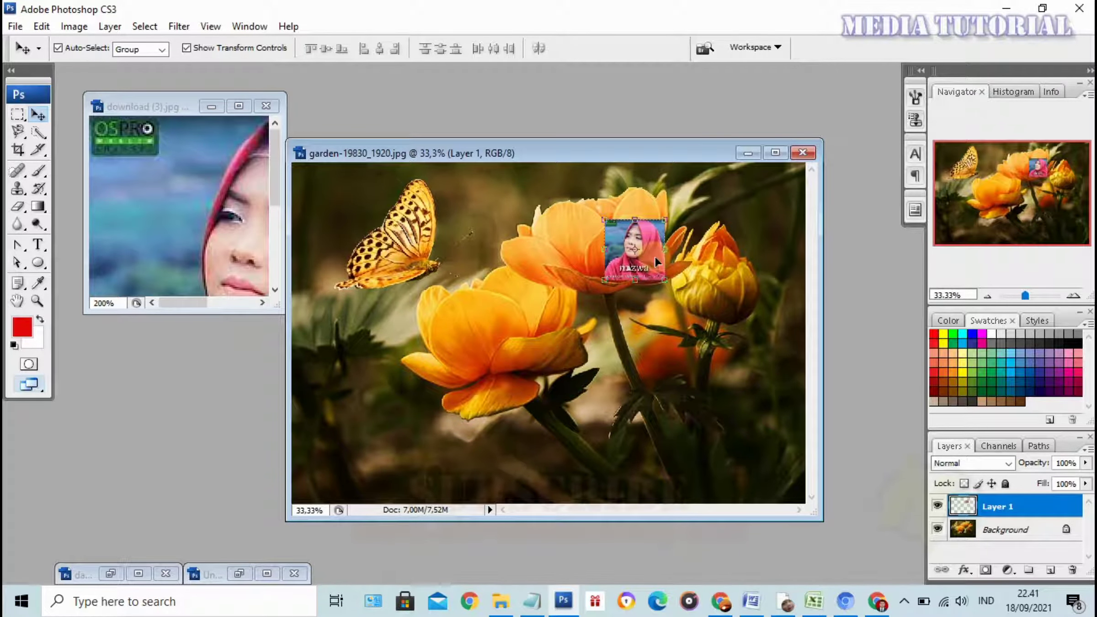
pyautogui.press('Delete')
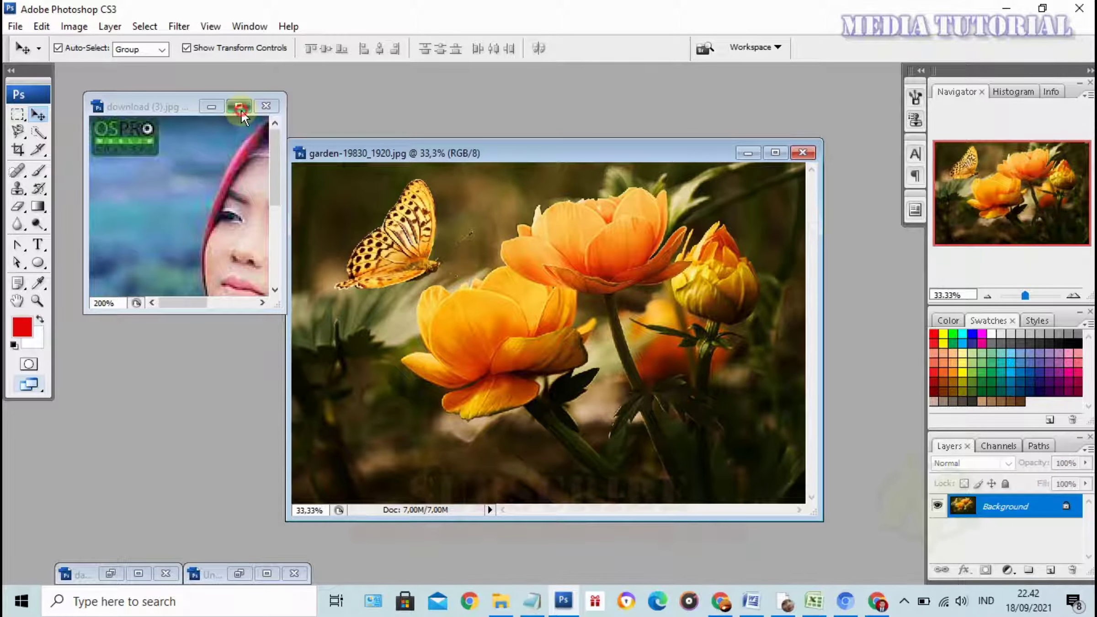
pyautogui.click(240, 108)
pyautogui.click(731, 252)
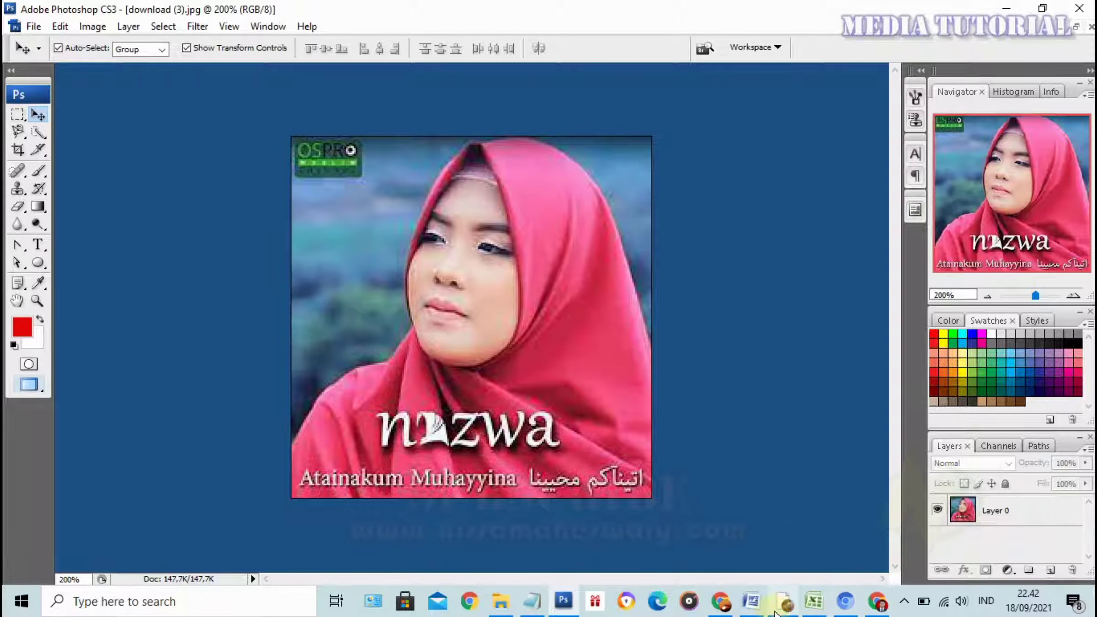
pyautogui.moveTo(846, 601)
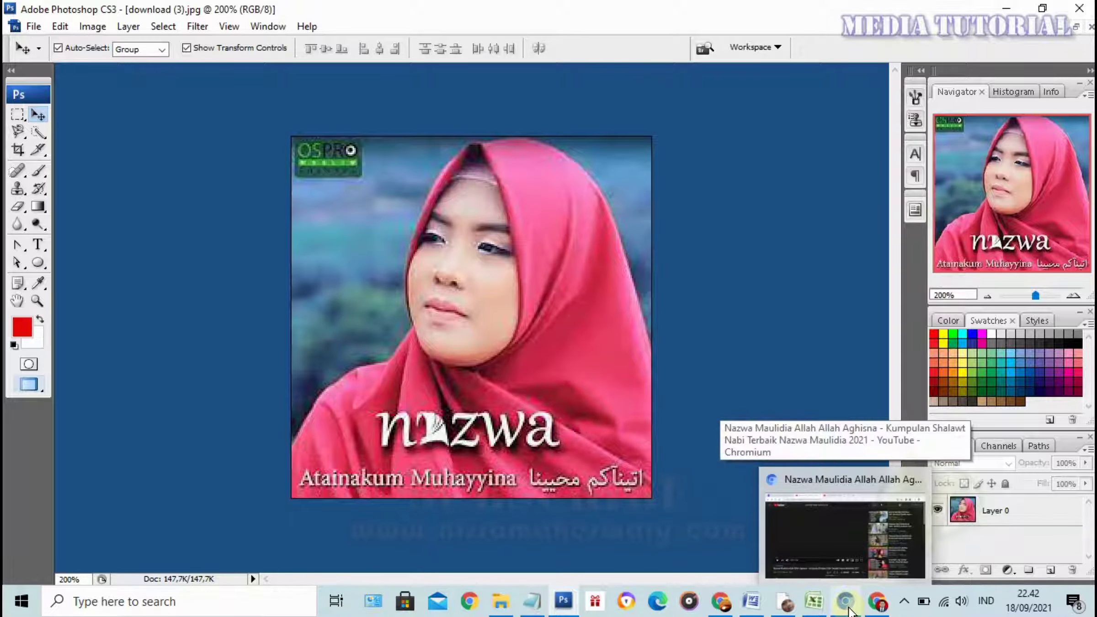
pyautogui.click(845, 526)
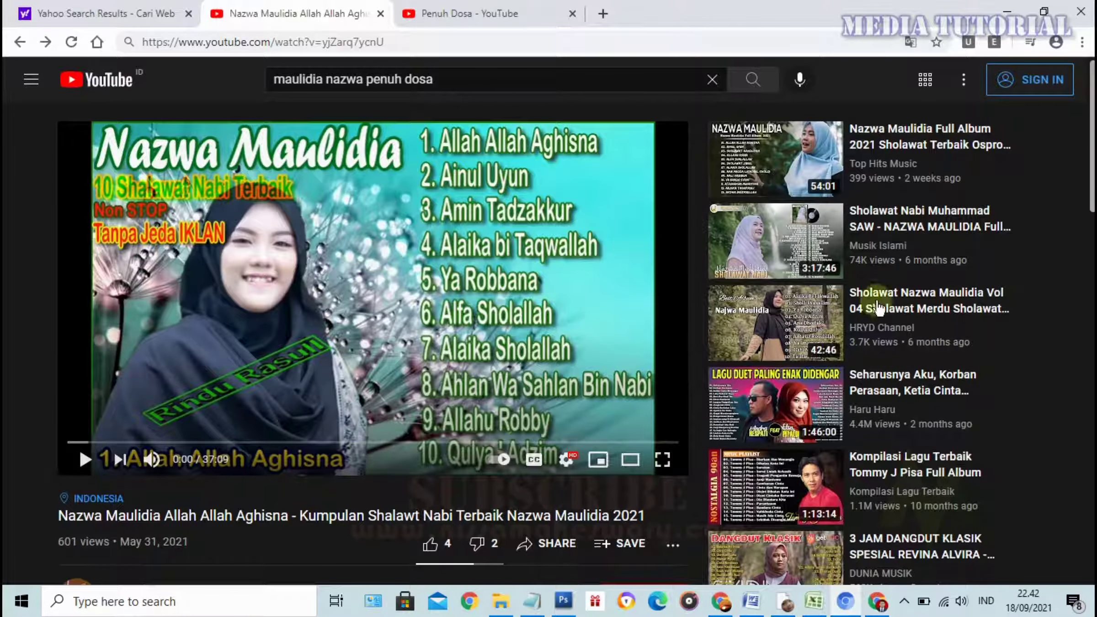
pyautogui.scroll(-5, 823, 393)
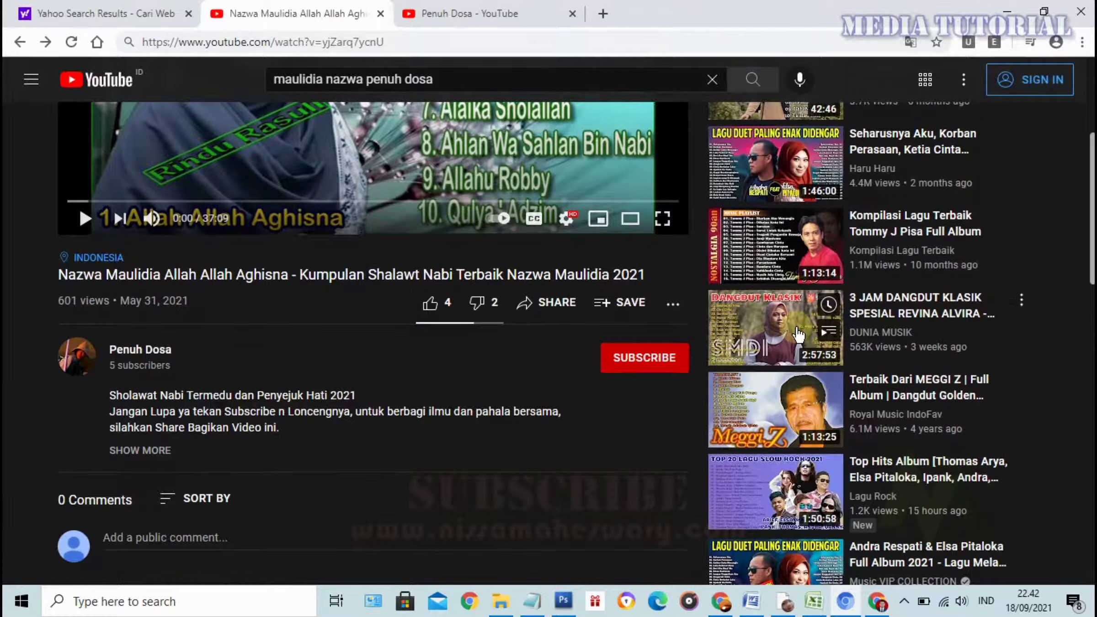
pyautogui.scroll(-3, 790, 403)
pyautogui.scroll(-2, 805, 320)
pyautogui.scroll(2, 814, 275)
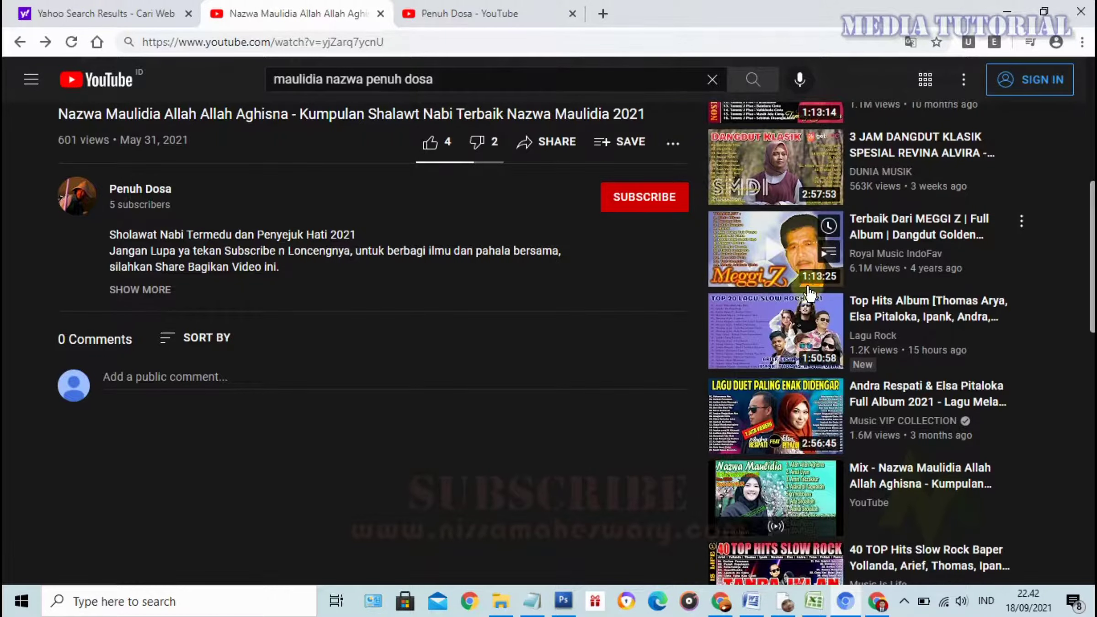
pyautogui.scroll(5, 700, 366)
pyautogui.scroll(3, 704, 347)
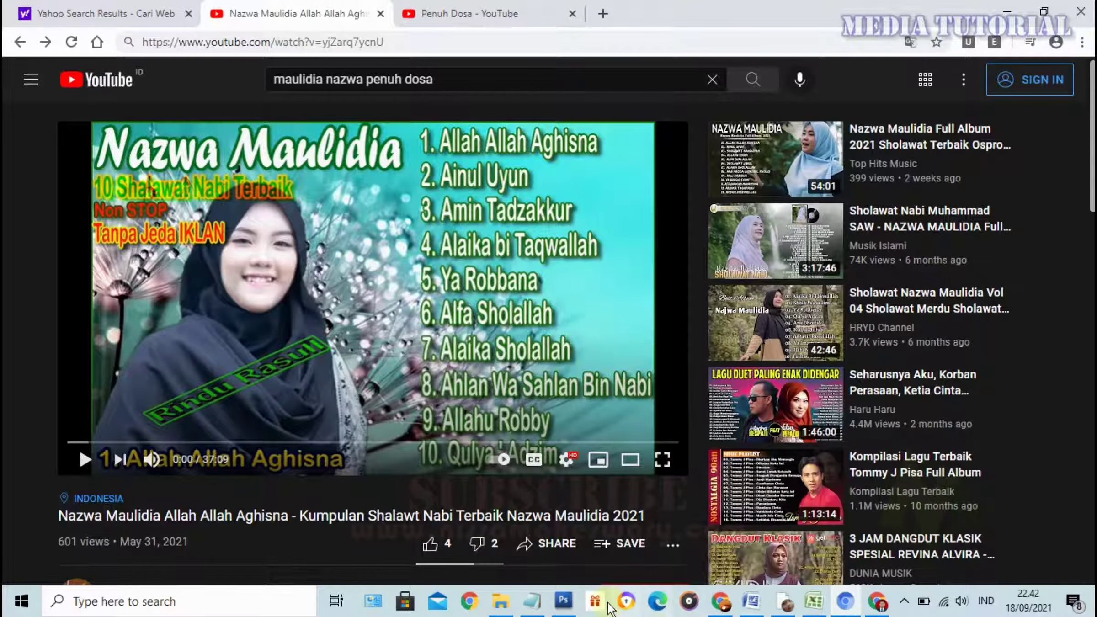
pyautogui.click(563, 602)
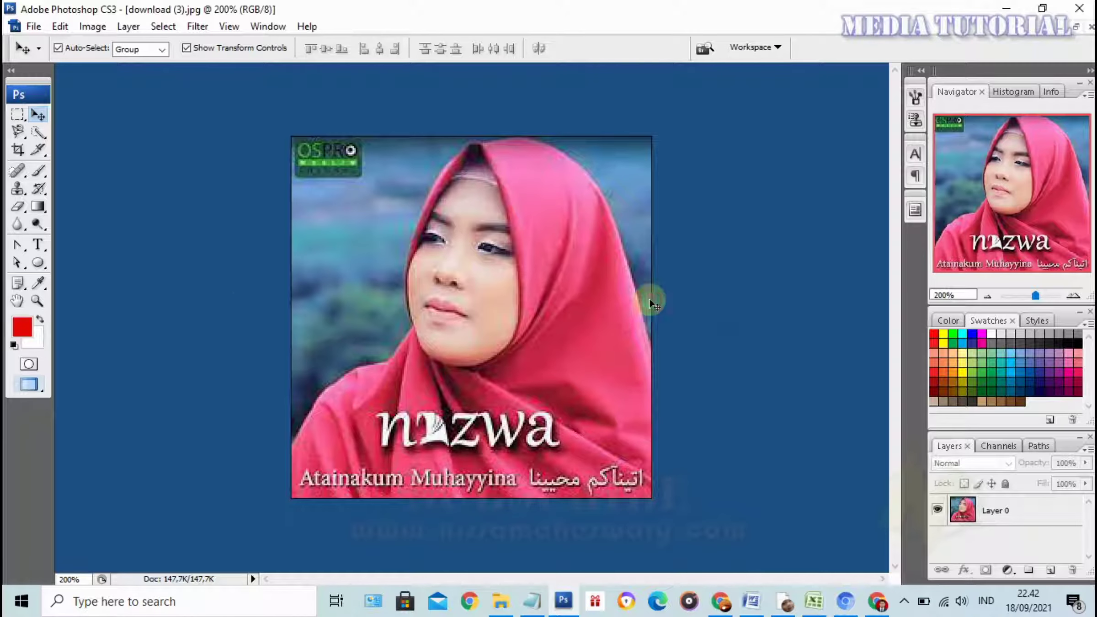
# Use the Magic Wand to select the blue sky left of the woman's face.
pyautogui.click(38, 130)
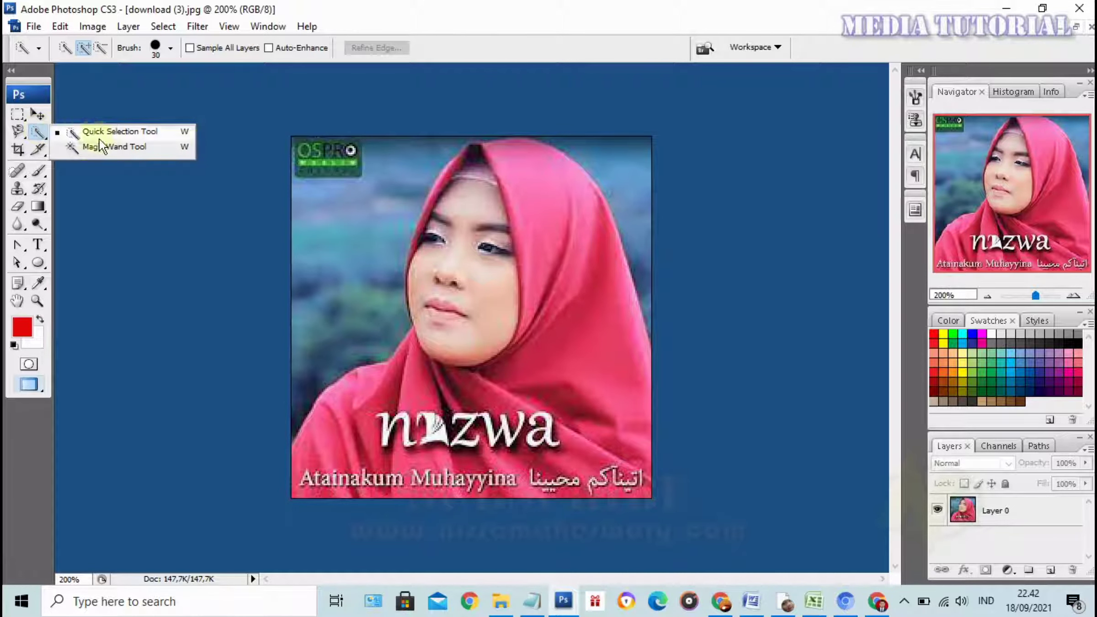
pyautogui.click(108, 146)
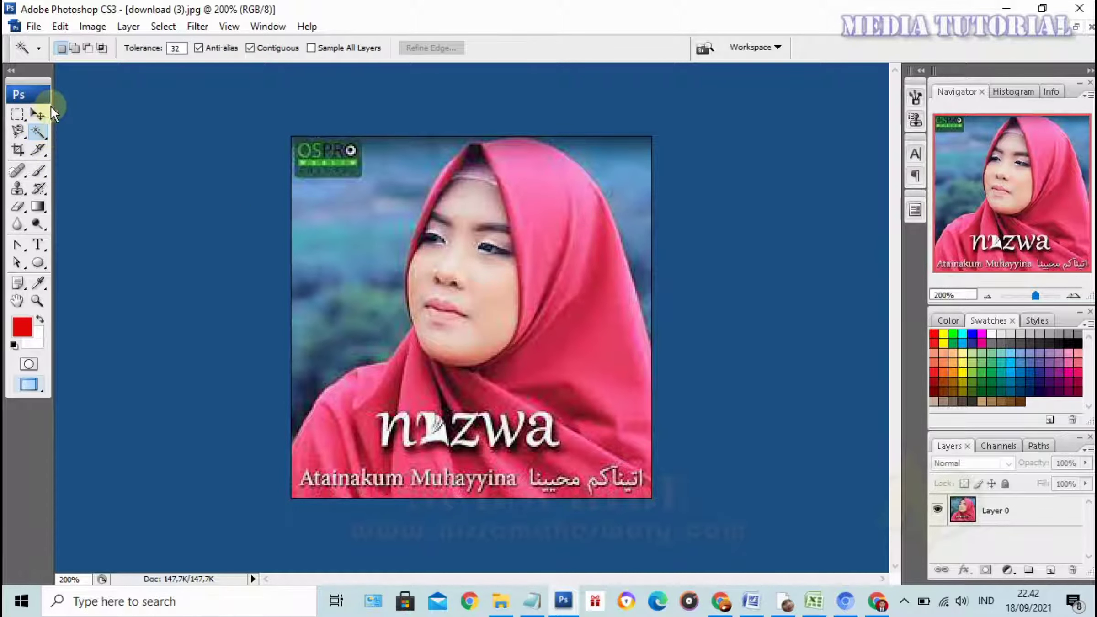
pyautogui.click(537, 234)
pyautogui.click(37, 113)
pyautogui.click(422, 280)
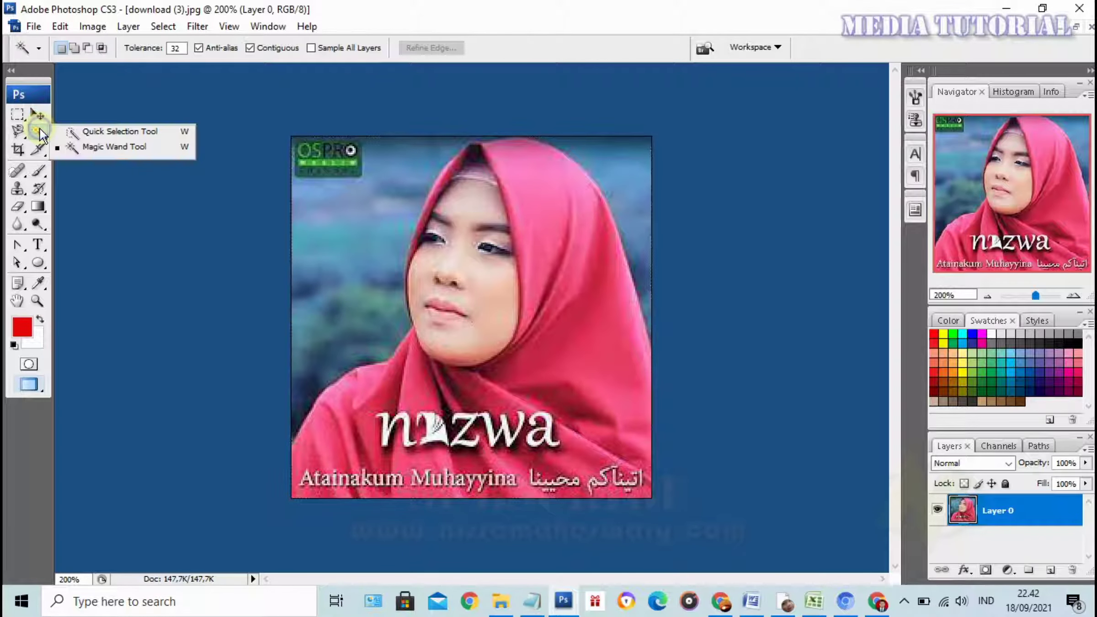
pyautogui.moveTo(40, 128); pyautogui.dragTo(91, 144)
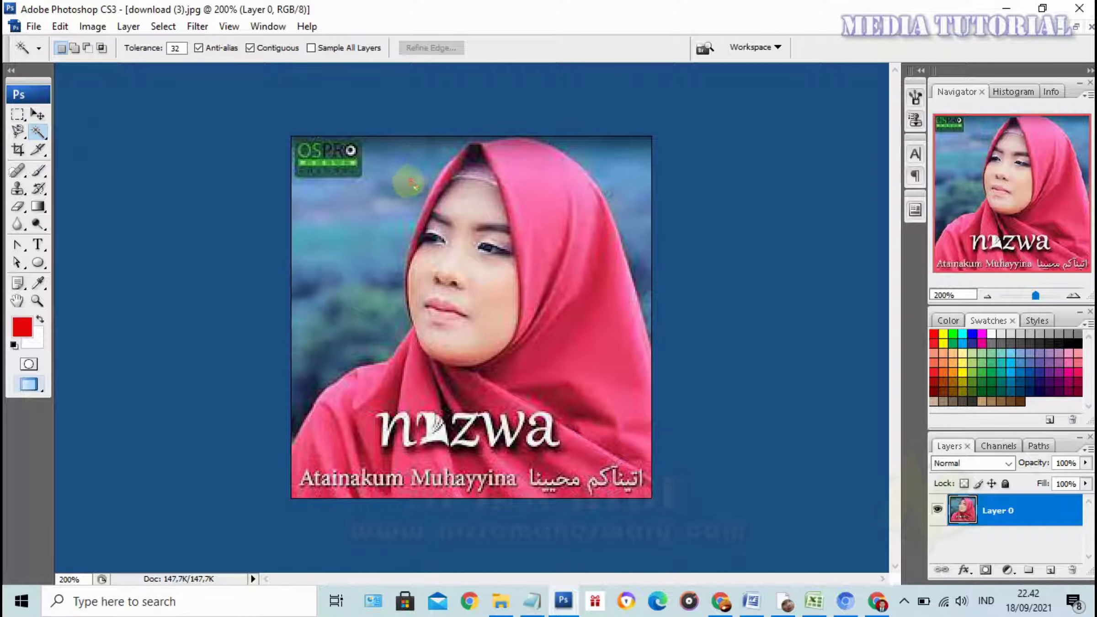
pyautogui.click(389, 254)
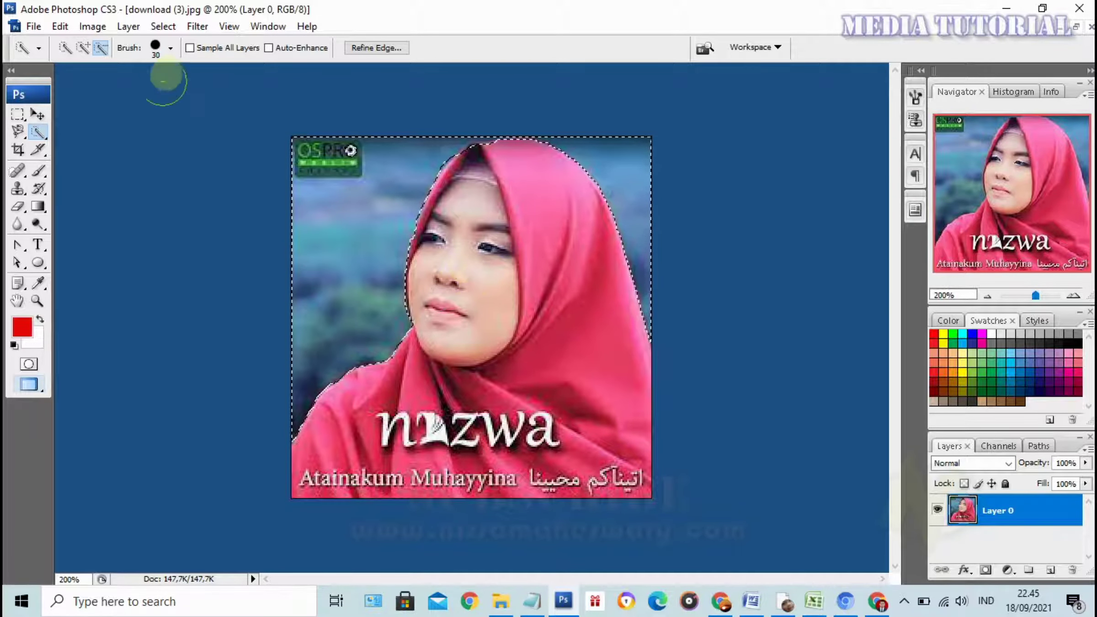
# Refine the selection along the hijab with a 13 px brush and delete the background.
pyautogui.click(170, 48)
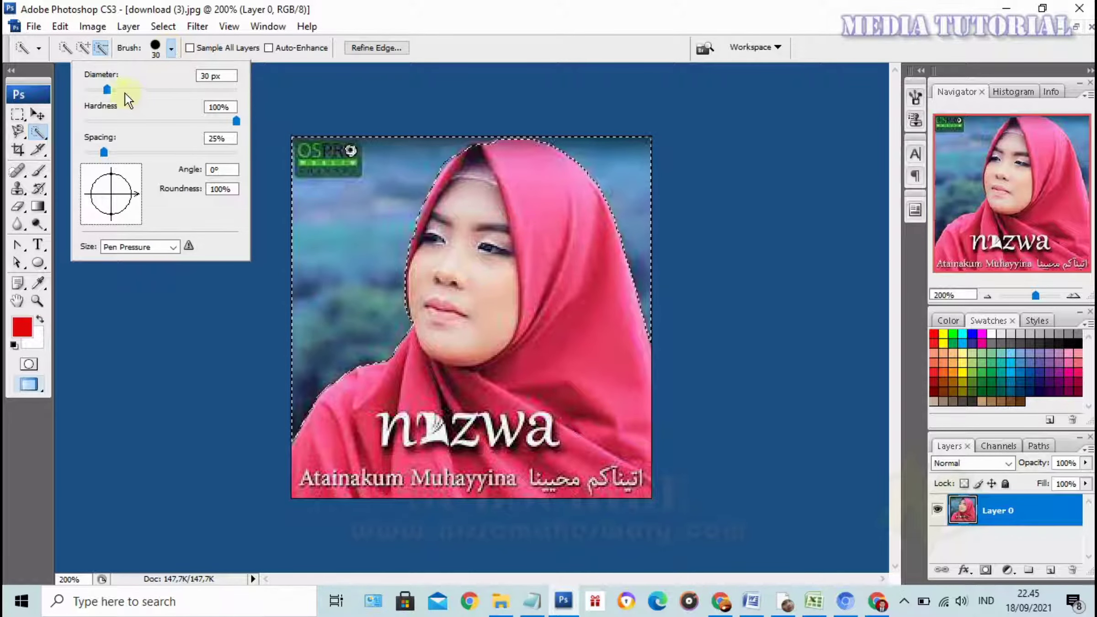
pyautogui.moveTo(98, 89); pyautogui.dragTo(94, 90)
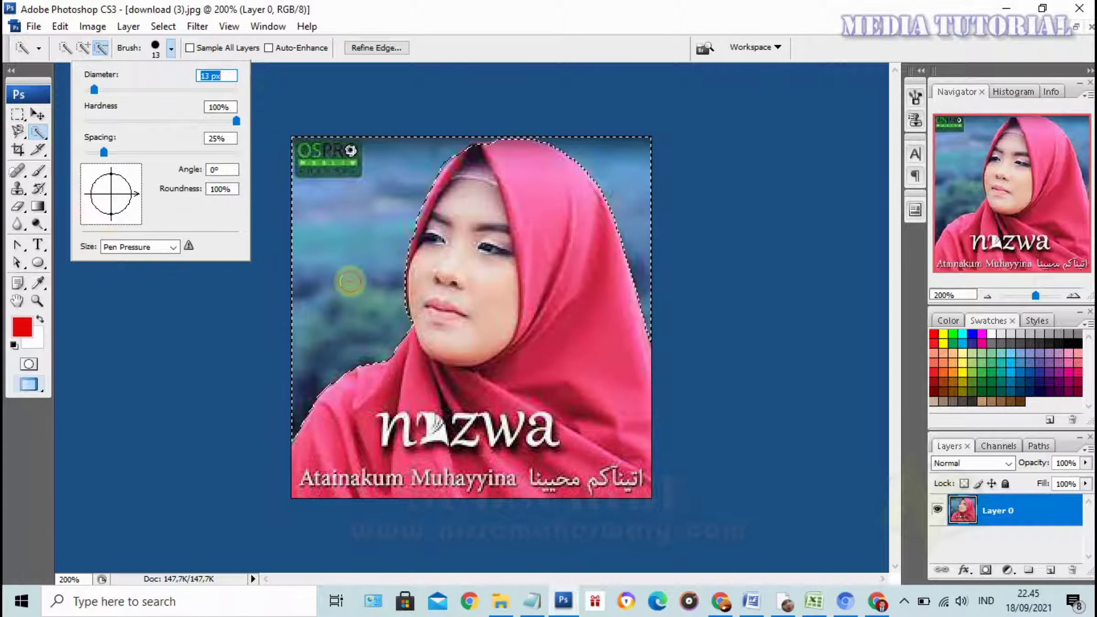
pyautogui.click(135, 288)
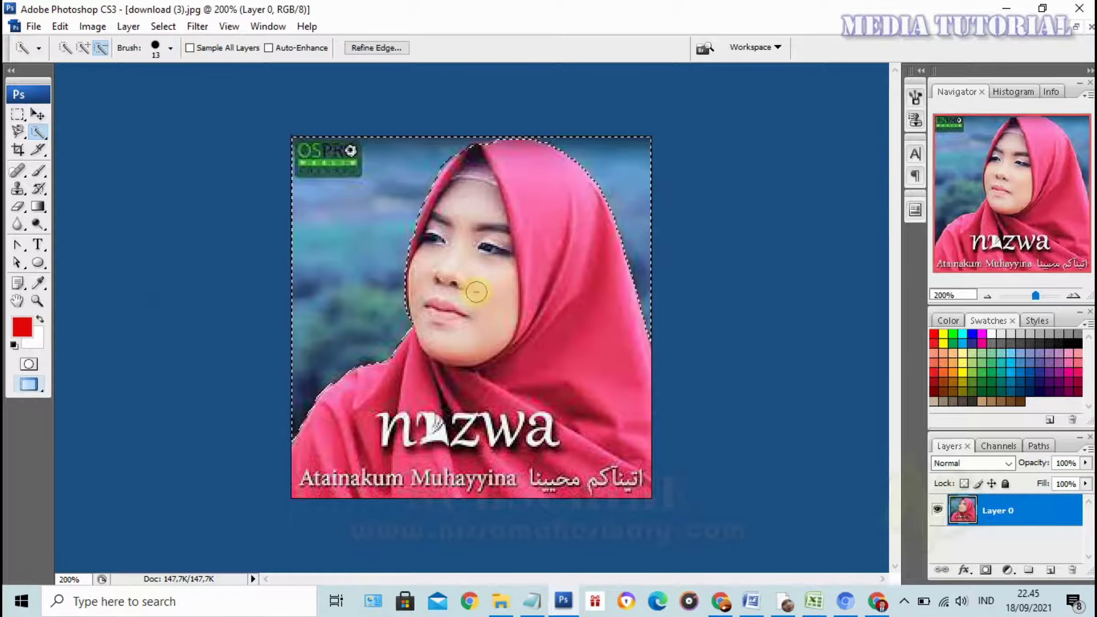
pyautogui.click(481, 154)
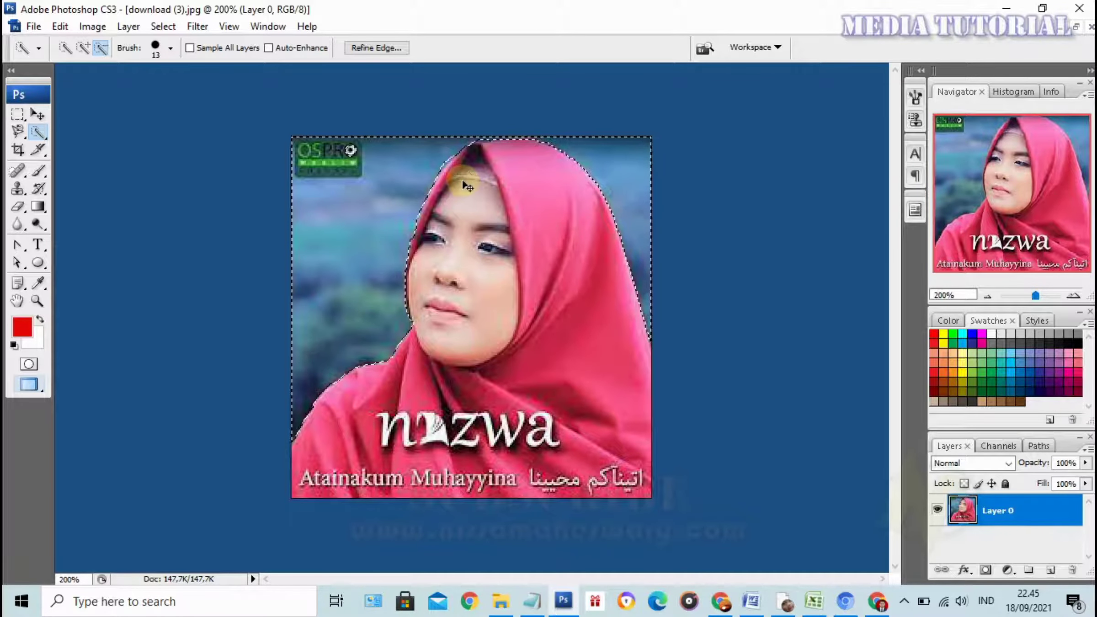
pyautogui.press('Delete')
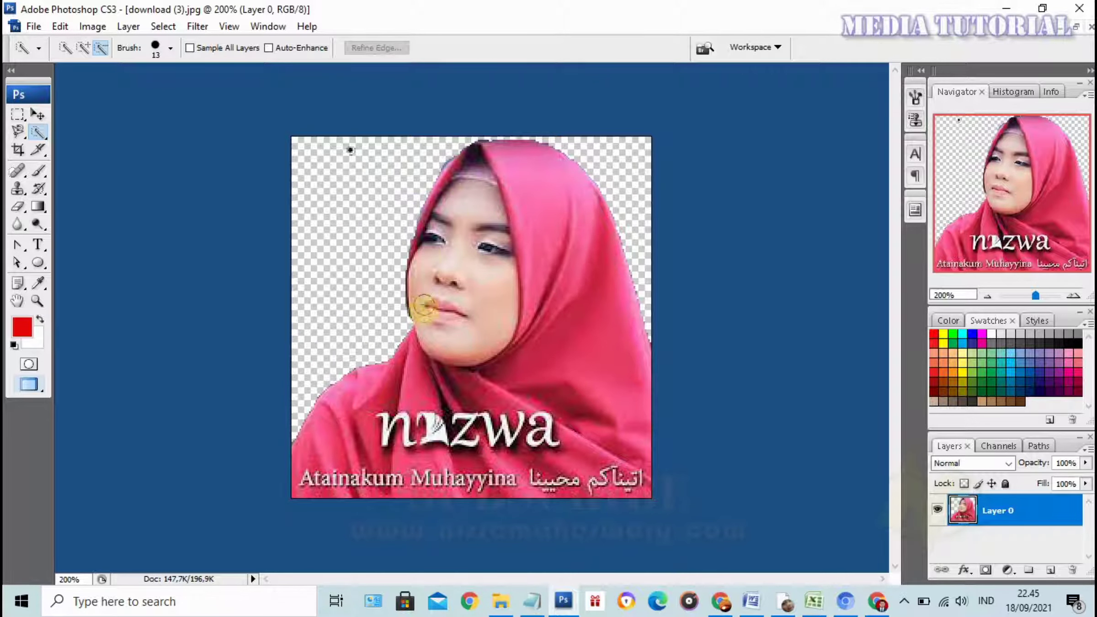
pyautogui.click(37, 113)
# Nudge the cut-out woman slightly right and down, then float both document windows.
pyautogui.moveTo(554, 232)
pyautogui.mouseDown()
pyautogui.moveTo(558, 251)
pyautogui.moveTo(561, 238)
pyautogui.mouseUp()
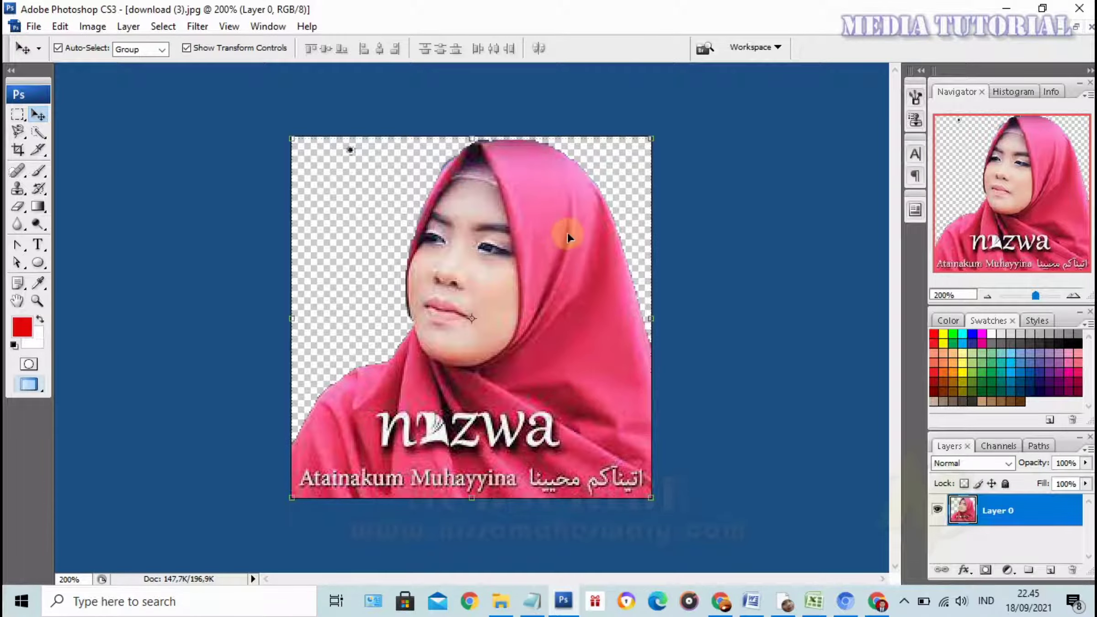
pyautogui.press('w')
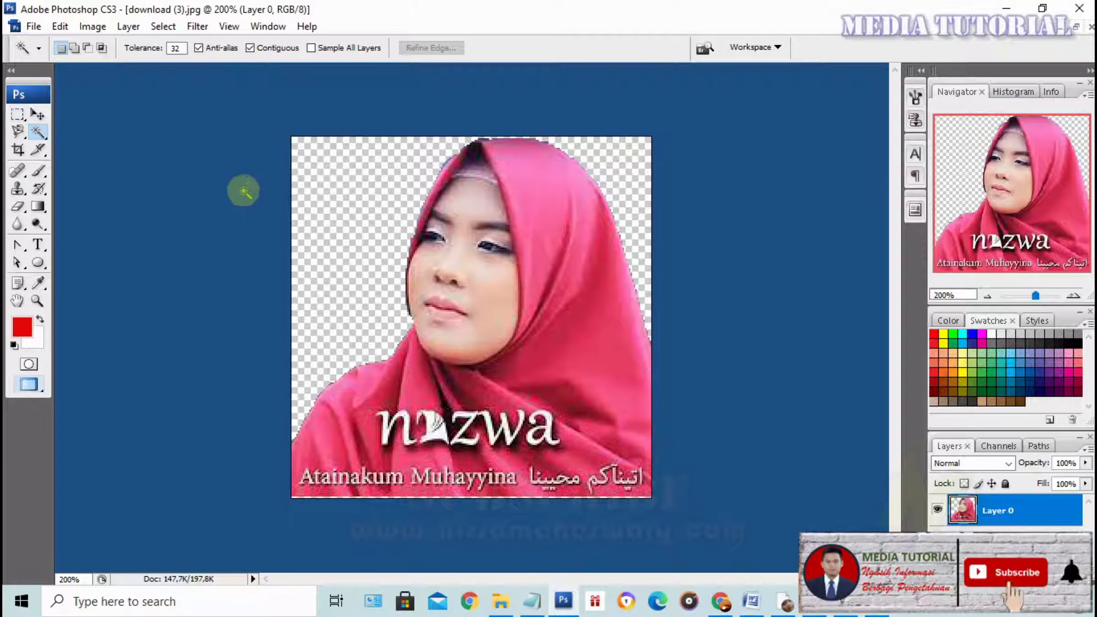
pyautogui.click(38, 114)
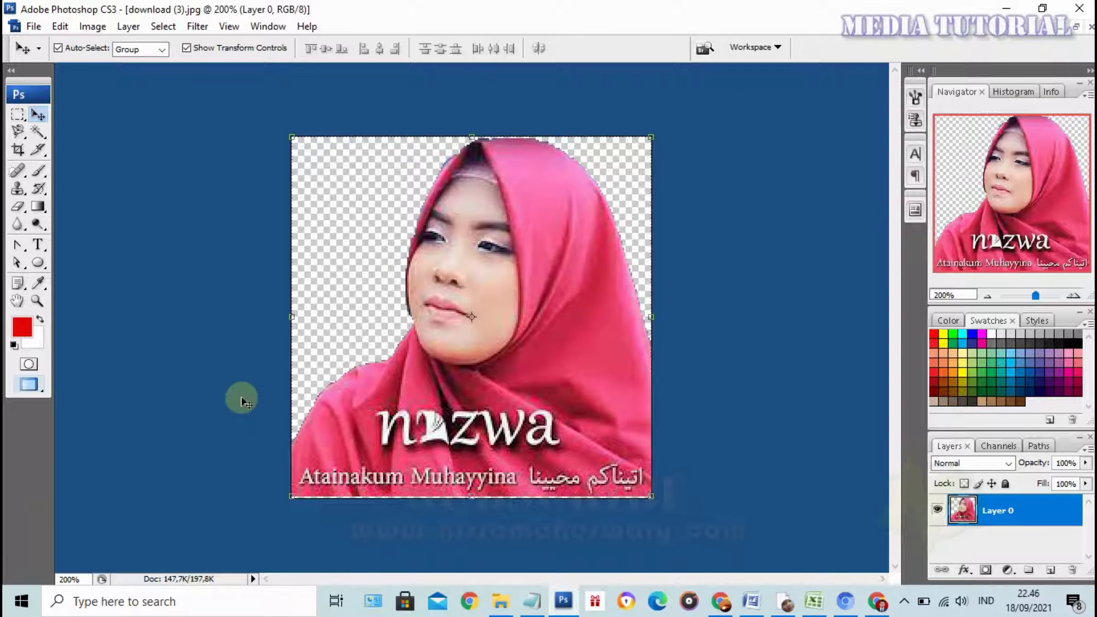
pyautogui.click(1077, 27)
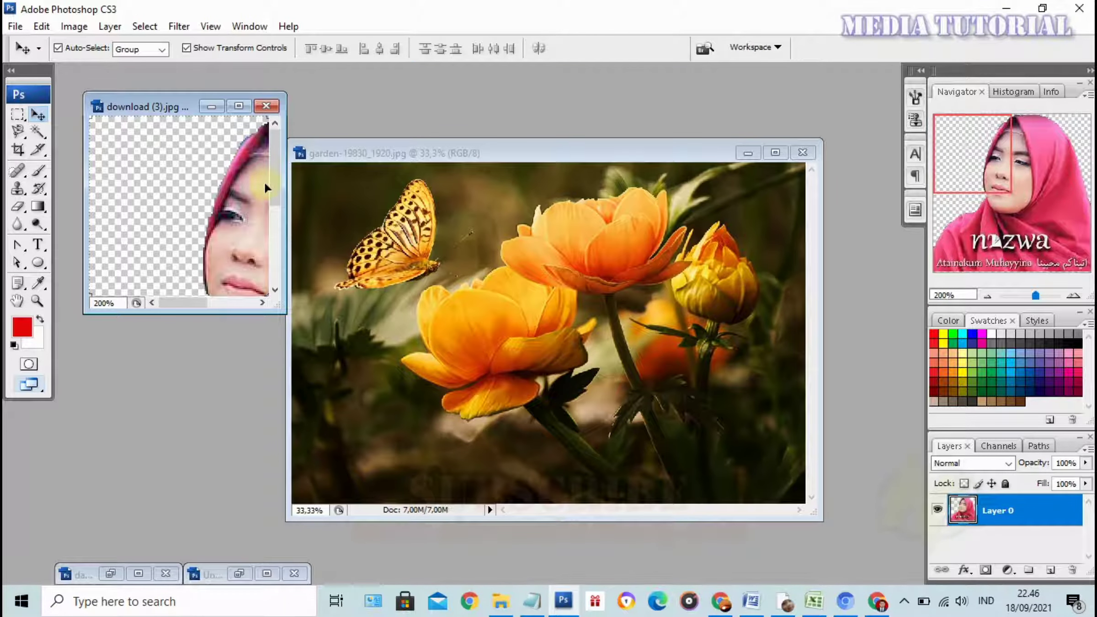
# Drag the cut-out woman into the garden photo and scale her into the bottom-right corner.
pyautogui.moveTo(248, 192); pyautogui.dragTo(476, 285)
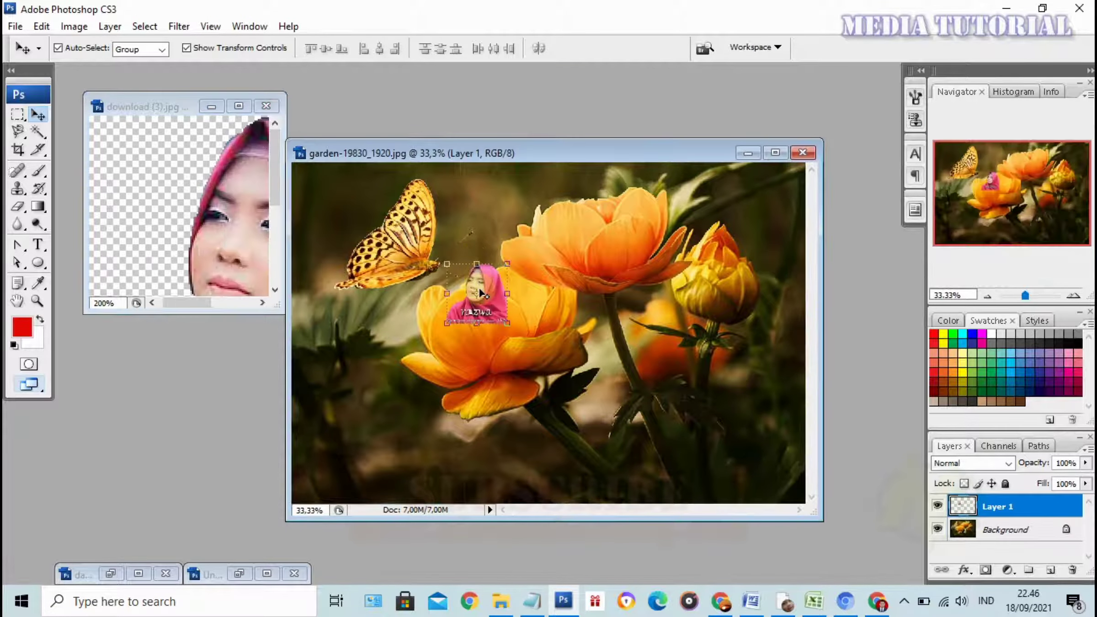
pyautogui.click(776, 152)
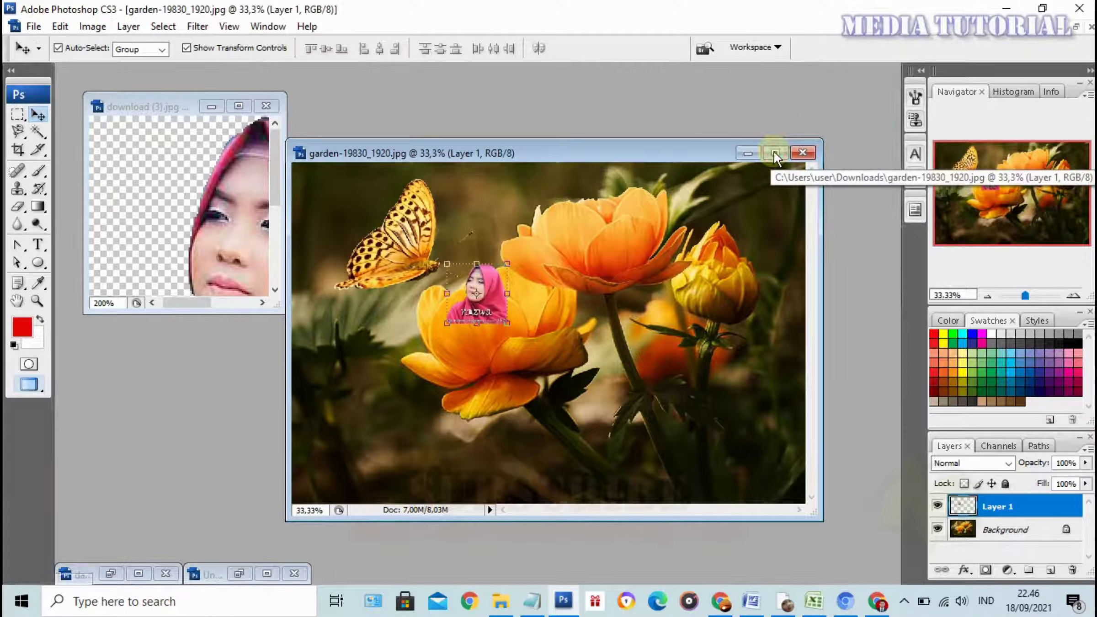
pyautogui.moveTo(563, 295)
pyautogui.mouseDown()
pyautogui.moveTo(510, 223)
pyautogui.moveTo(539, 315)
pyautogui.moveTo(558, 315)
pyautogui.mouseUp()
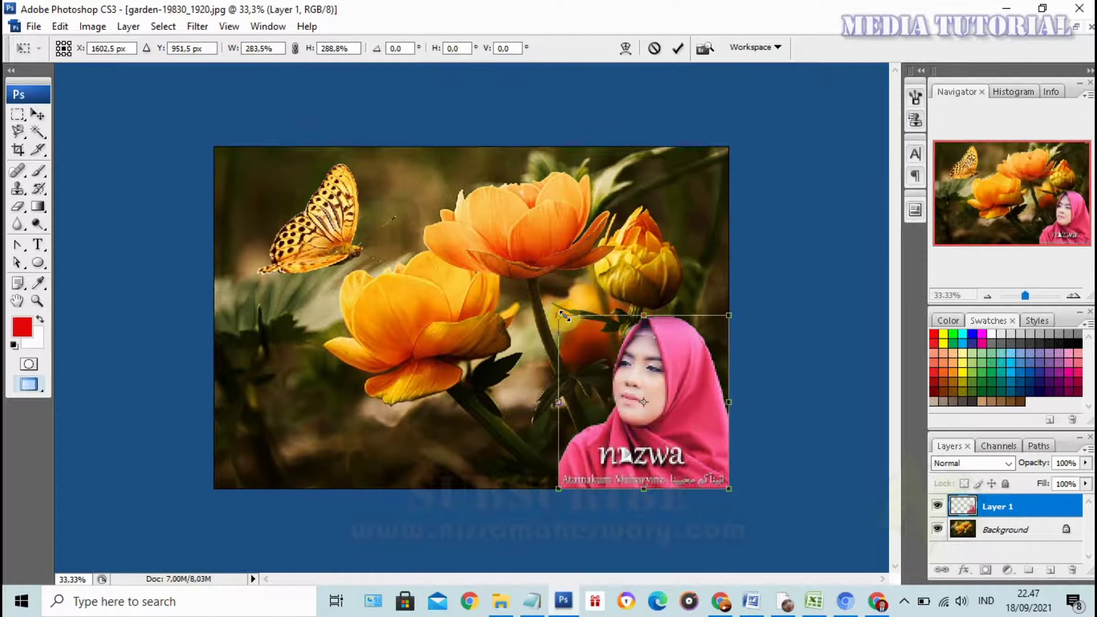
pyautogui.click(39, 114)
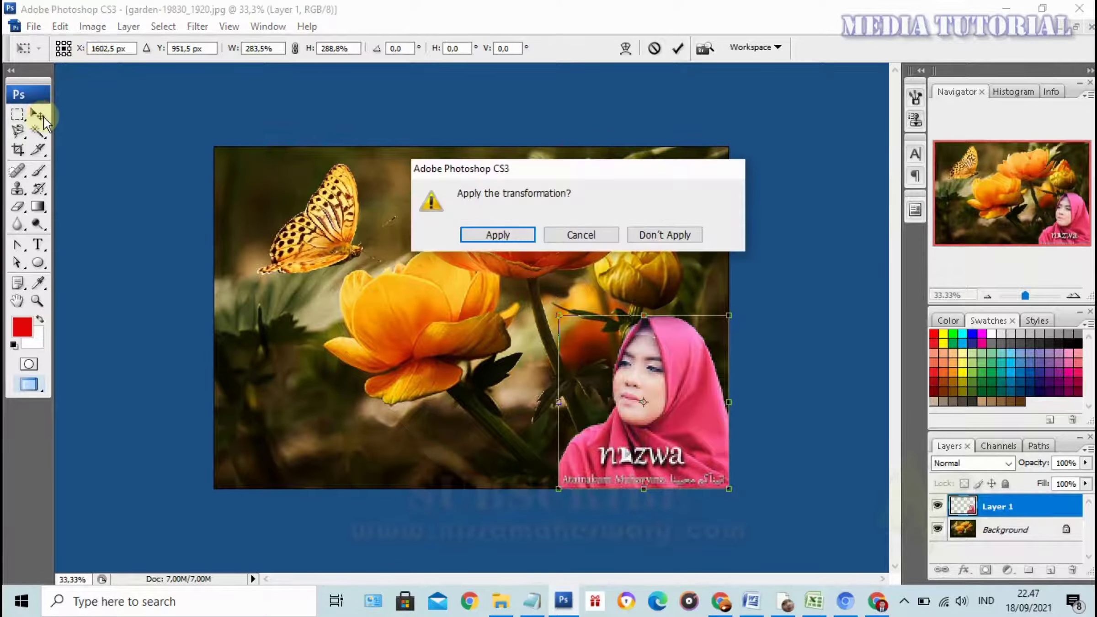
pyautogui.press('Return')
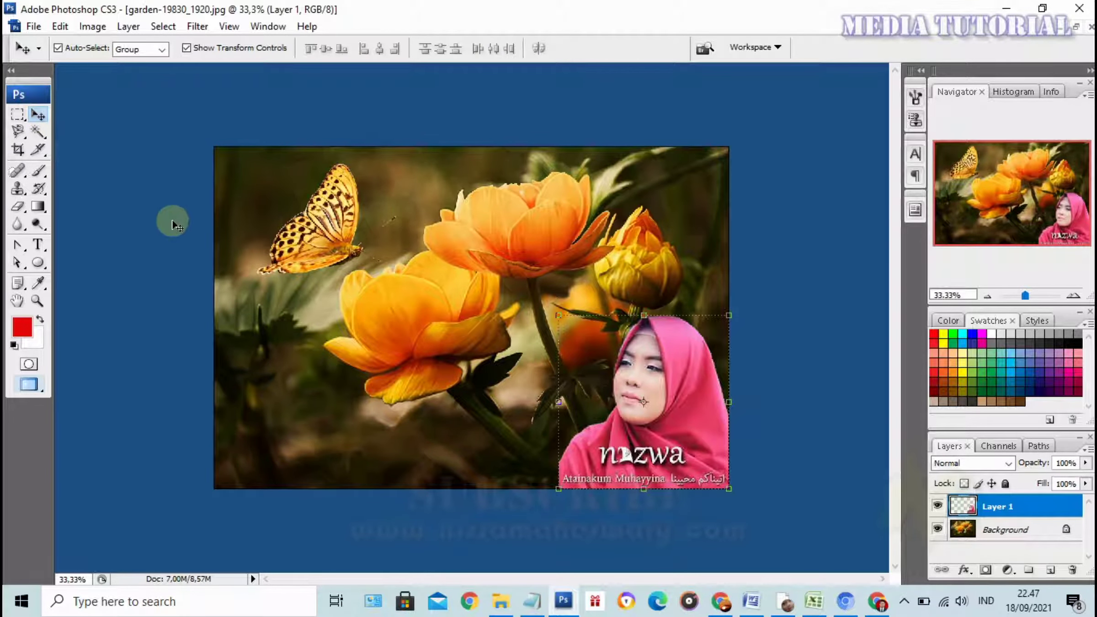
# Enlarge the woman a little more, check the whole composite, then bring up YouTube.
pyautogui.moveTo(557, 316); pyautogui.dragTo(516, 270)
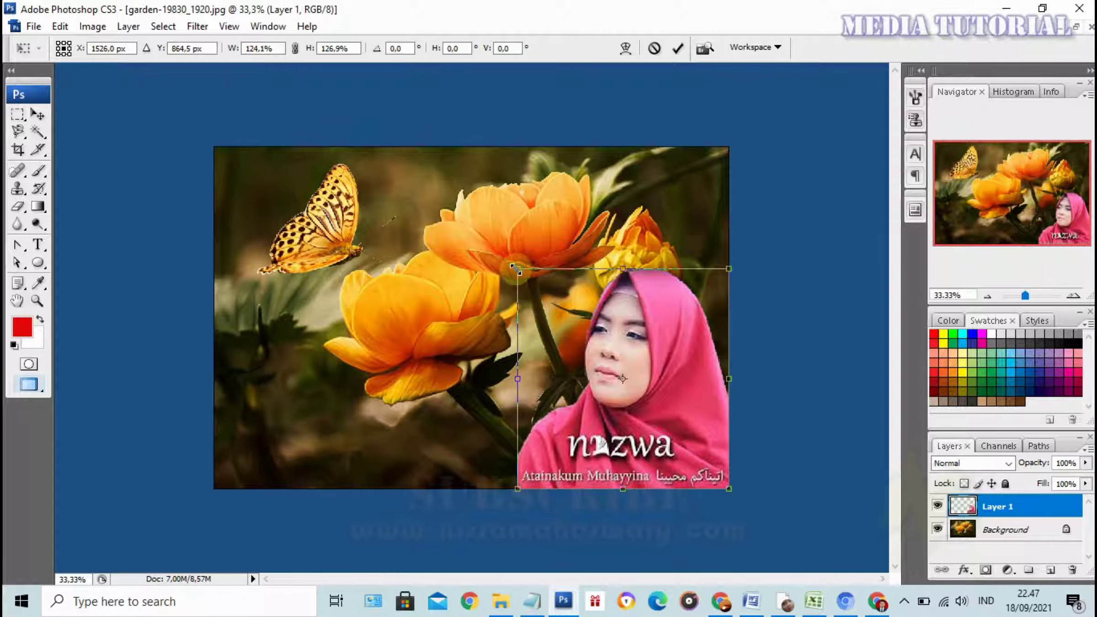
pyautogui.click(41, 114)
pyautogui.click(40, 111)
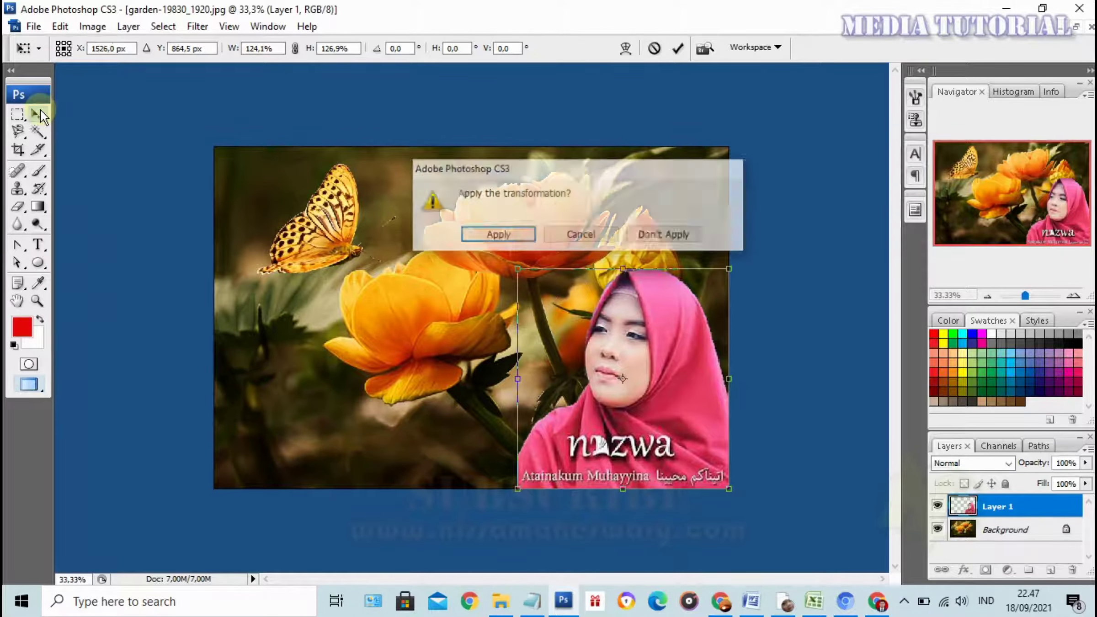
pyautogui.press('Return')
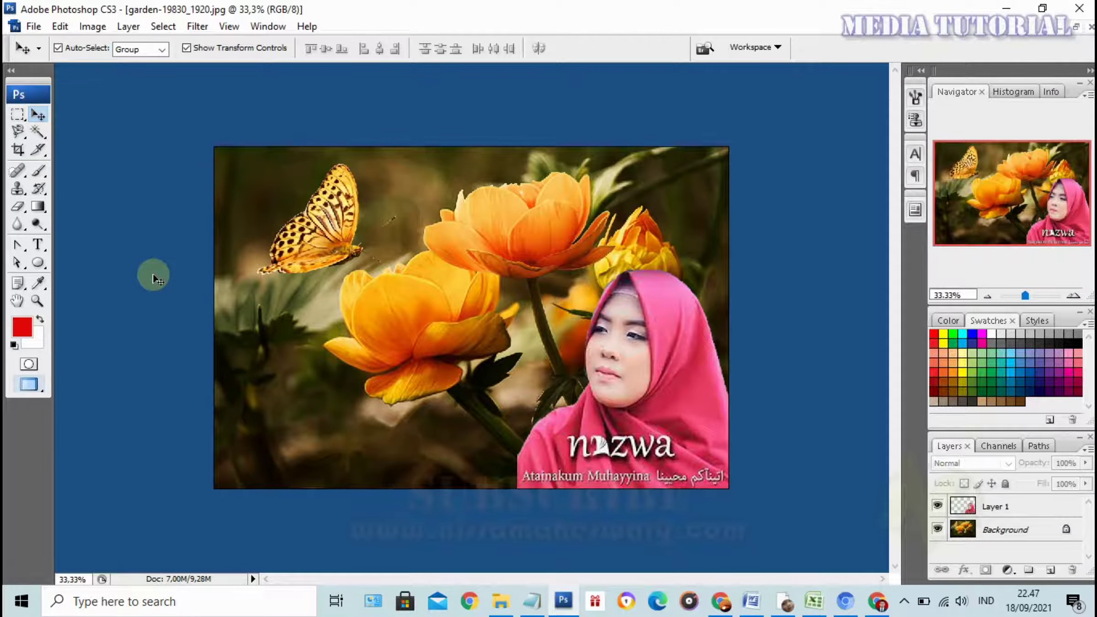
pyautogui.hotkey('ctrl', '+')
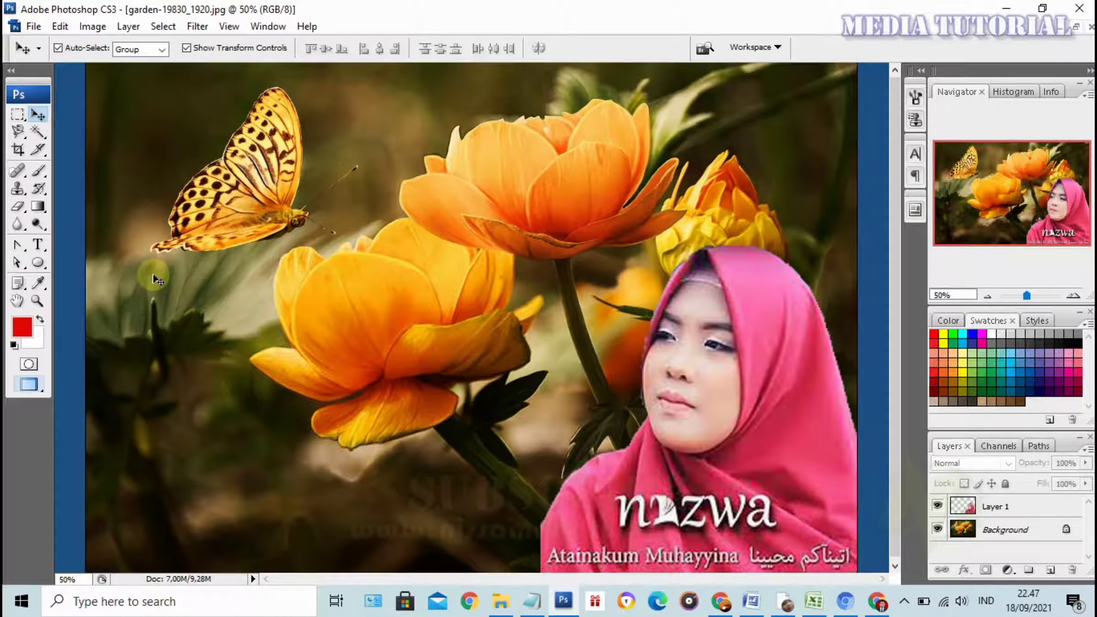
pyautogui.hotkey('ctrl', '-')
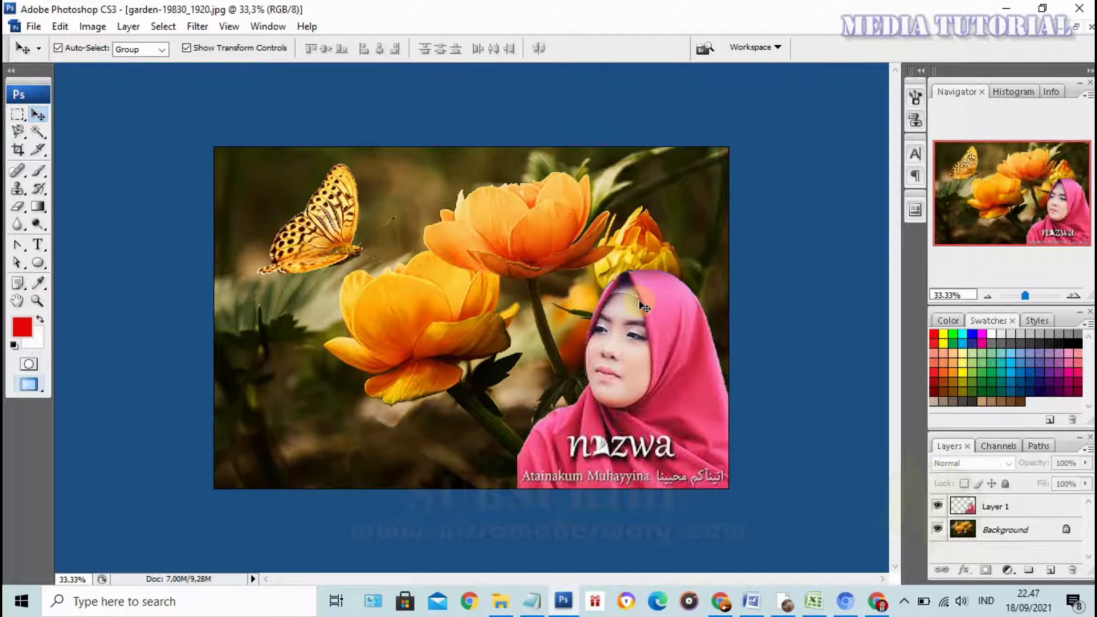
pyautogui.click(659, 358)
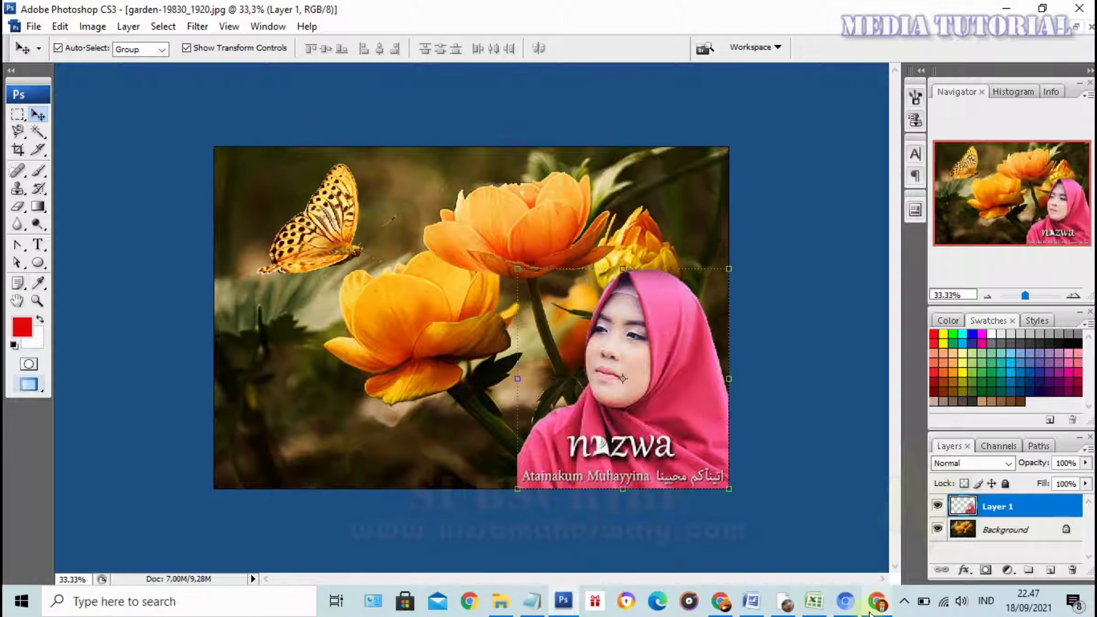
pyautogui.moveTo(876, 600)
pyautogui.click(842, 540)
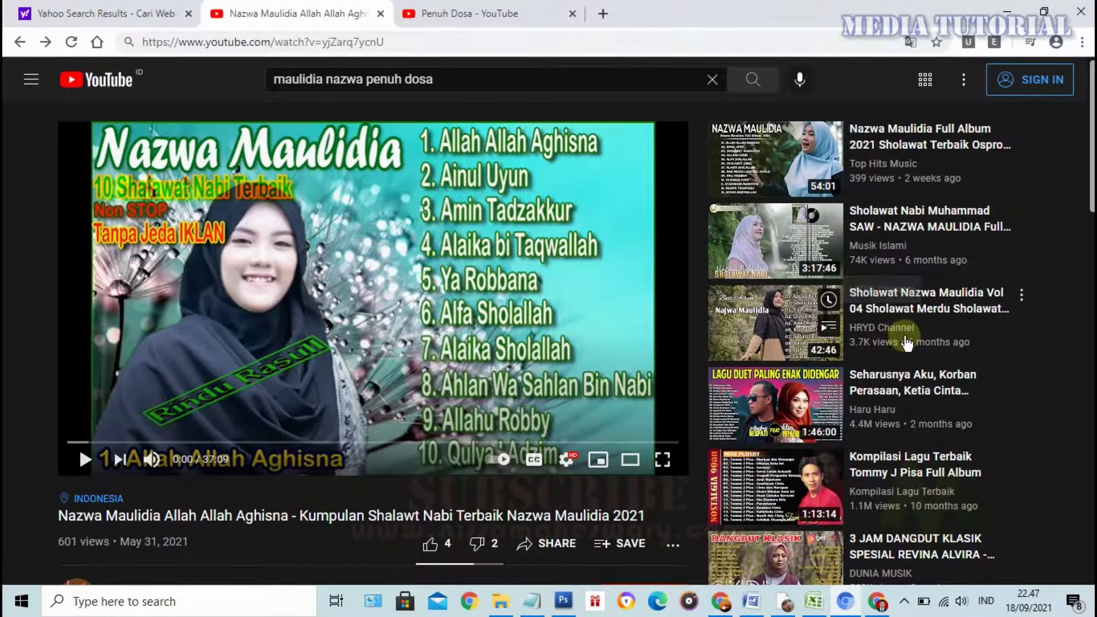
# Browse YouTube's recommended videos, then return to Photoshop with the woman's Layer 1 selected.
pyautogui.scroll(-5, 805, 320)
pyautogui.scroll(-10, 805, 318)
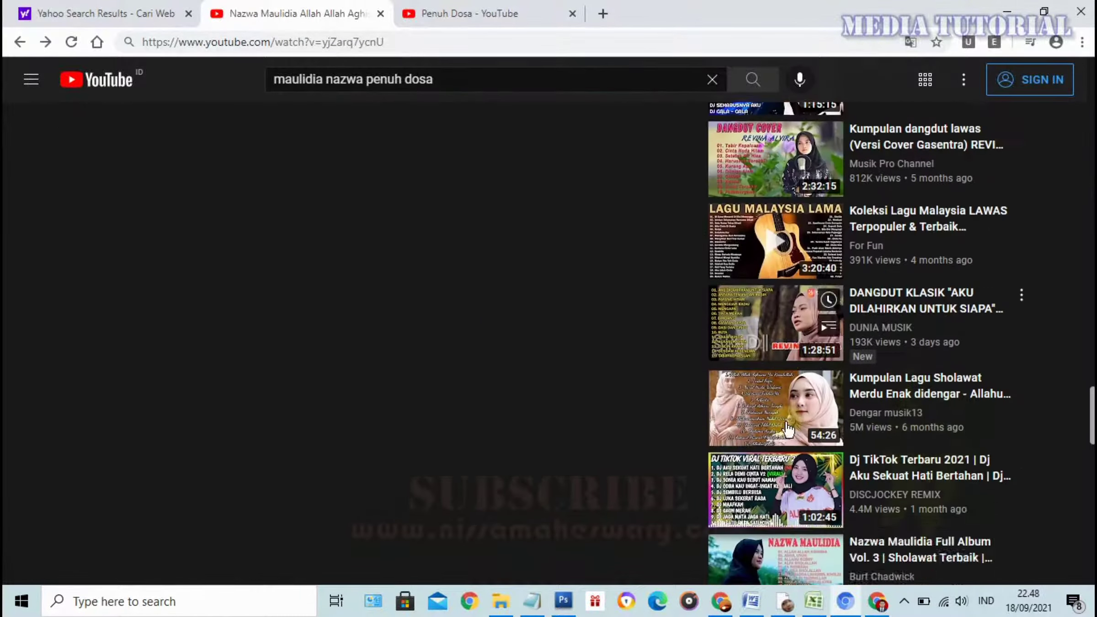
pyautogui.scroll(-1, 761, 503)
pyautogui.scroll(-2, 762, 502)
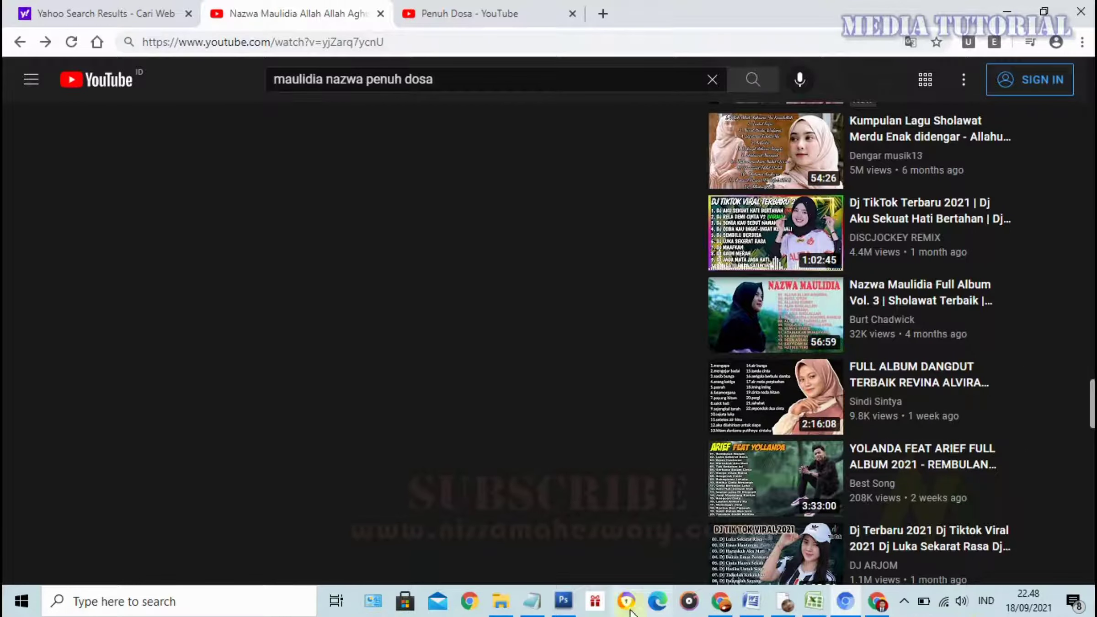
pyautogui.click(564, 601)
pyautogui.click(624, 366)
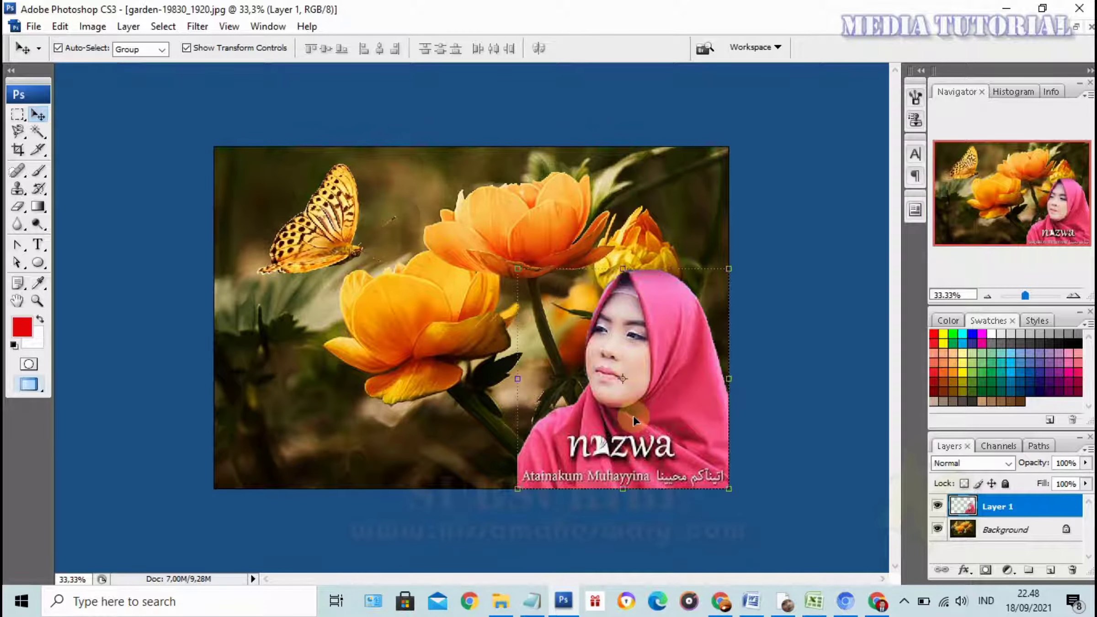
pyautogui.doubleClick(1066, 511)
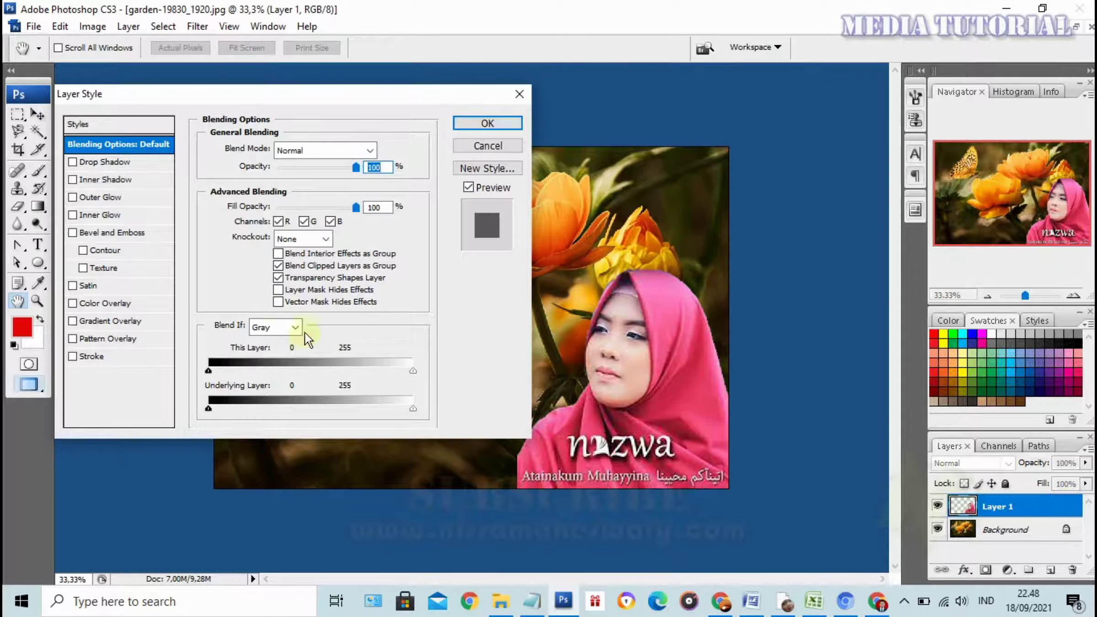
pyautogui.click(92, 356)
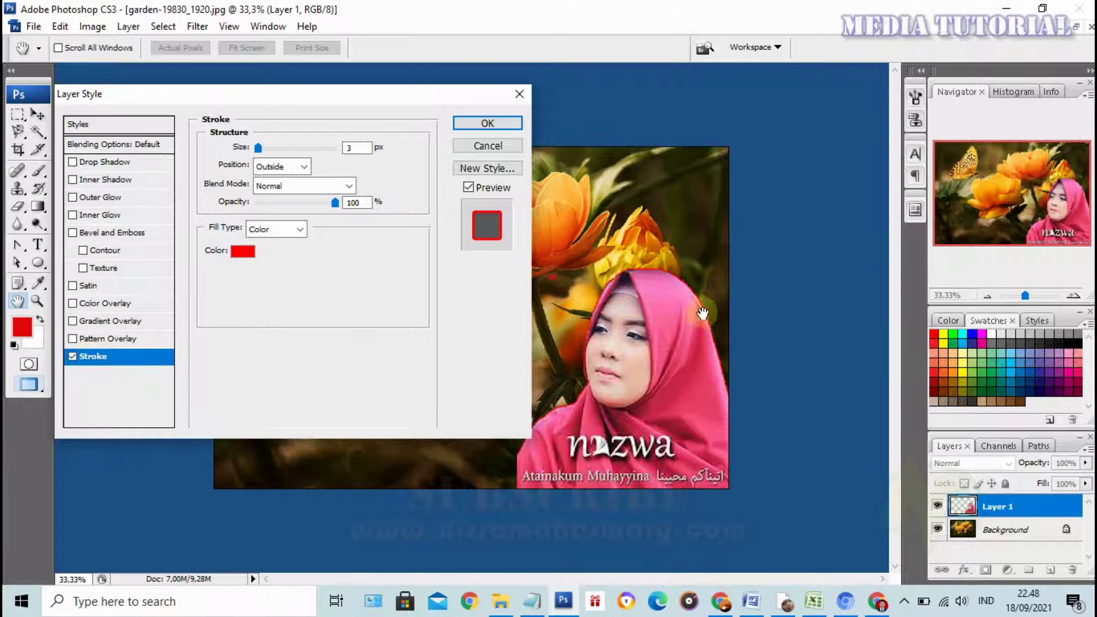
pyautogui.click(245, 255)
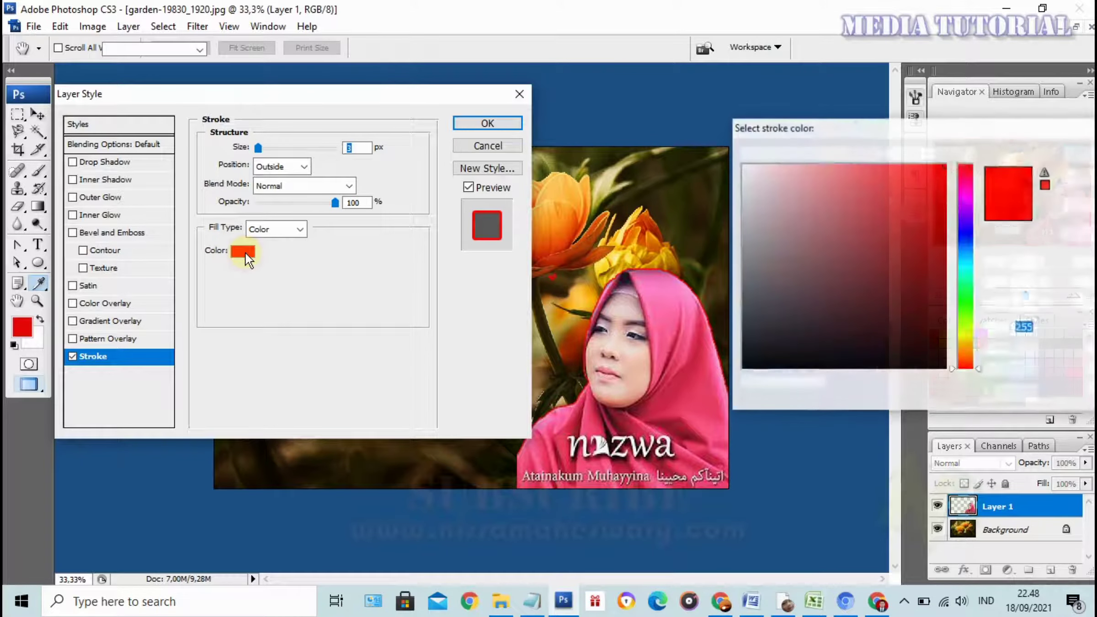
pyautogui.click(552, 276)
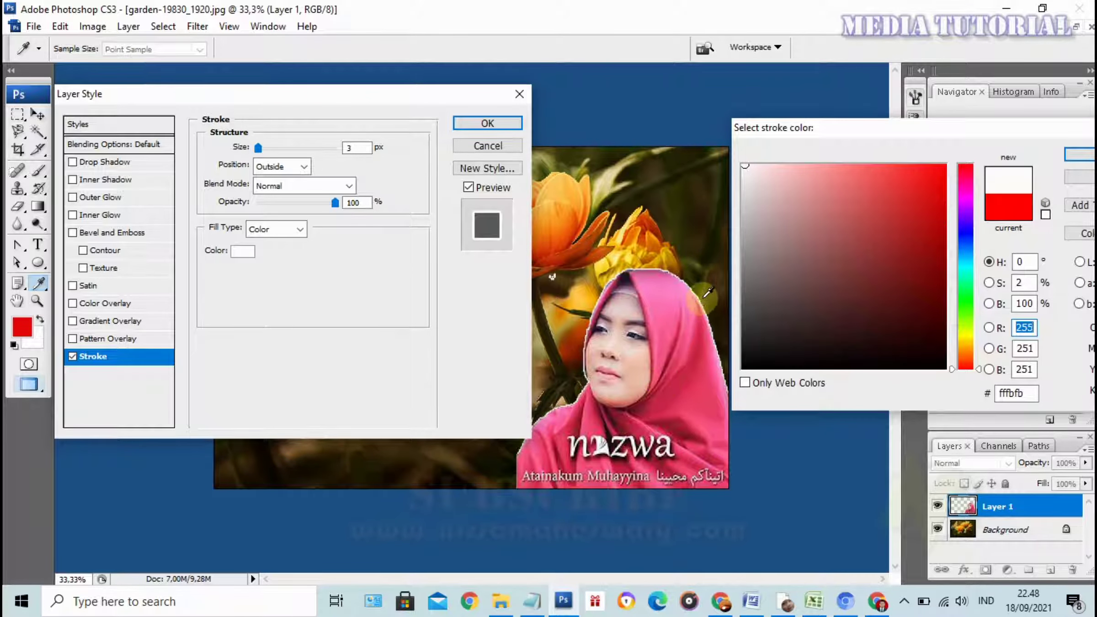
pyautogui.click(1089, 179)
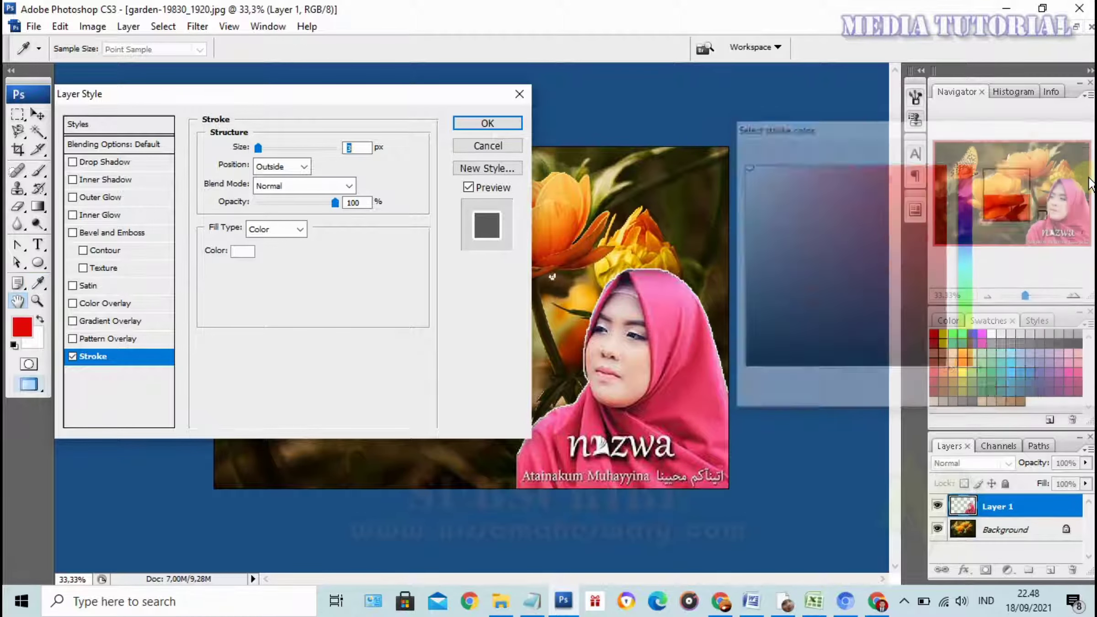
pyautogui.click(71, 356)
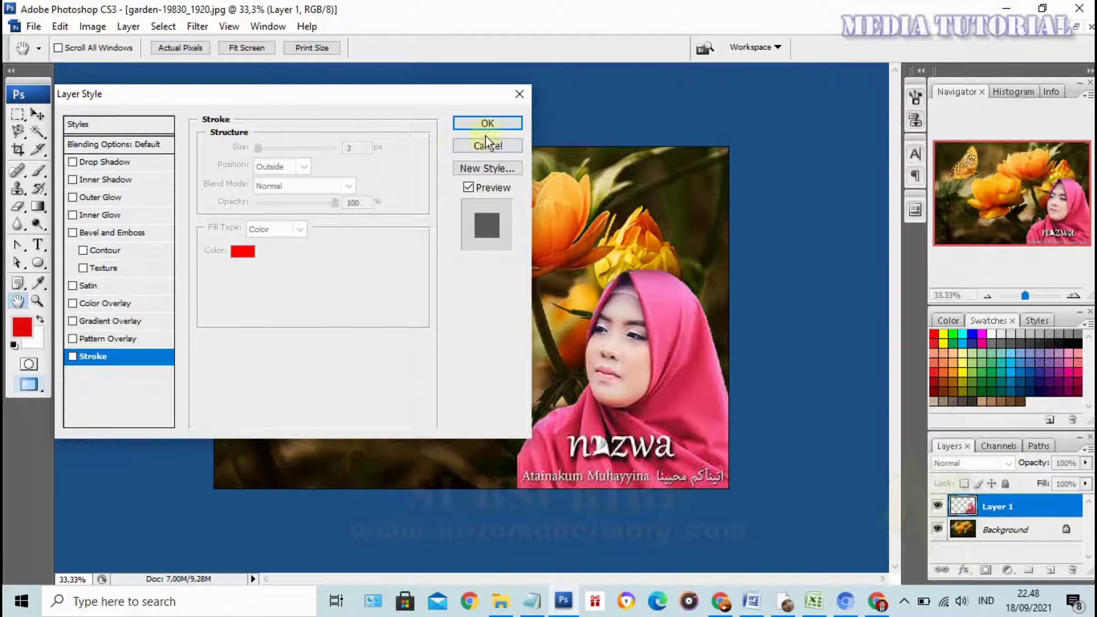
pyautogui.click(521, 93)
pyautogui.hotkey('ctrl', '+')
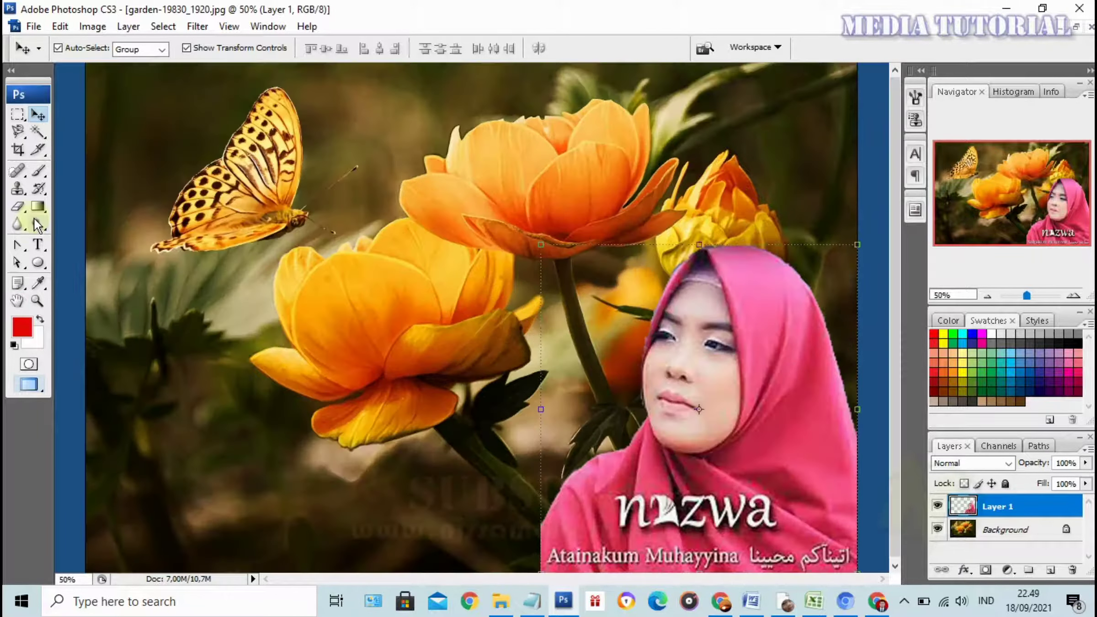
# Blur the hijab's edges against the background and yellow flower using a 48 px Blur brush.
pyautogui.click(18, 224)
pyautogui.click(17, 225)
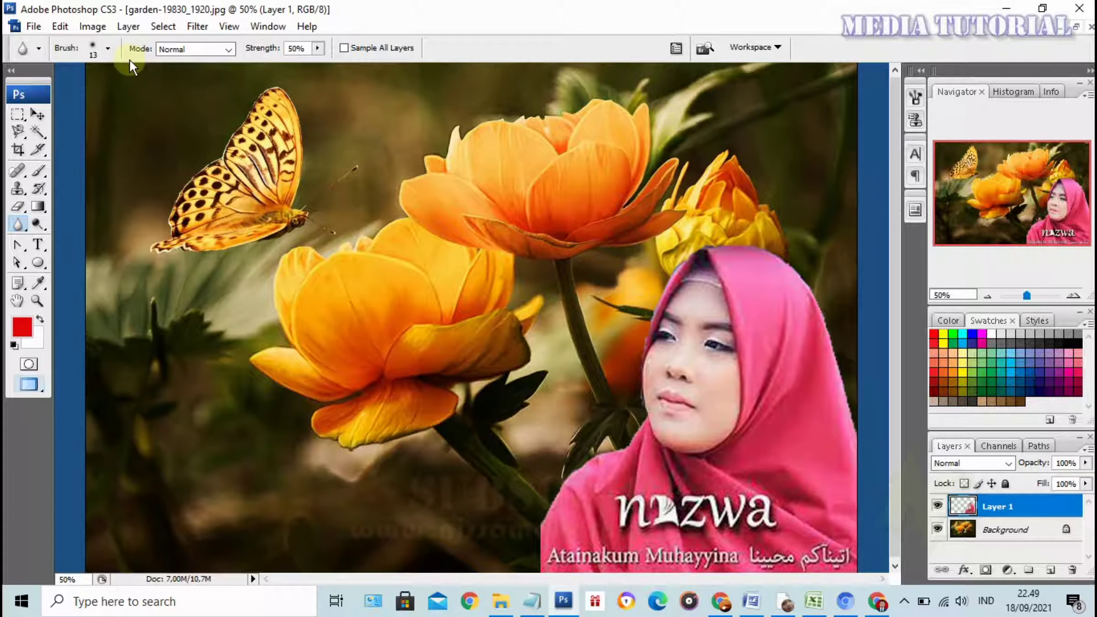
pyautogui.click(108, 49)
pyautogui.moveTo(51, 92); pyautogui.dragTo(61, 92)
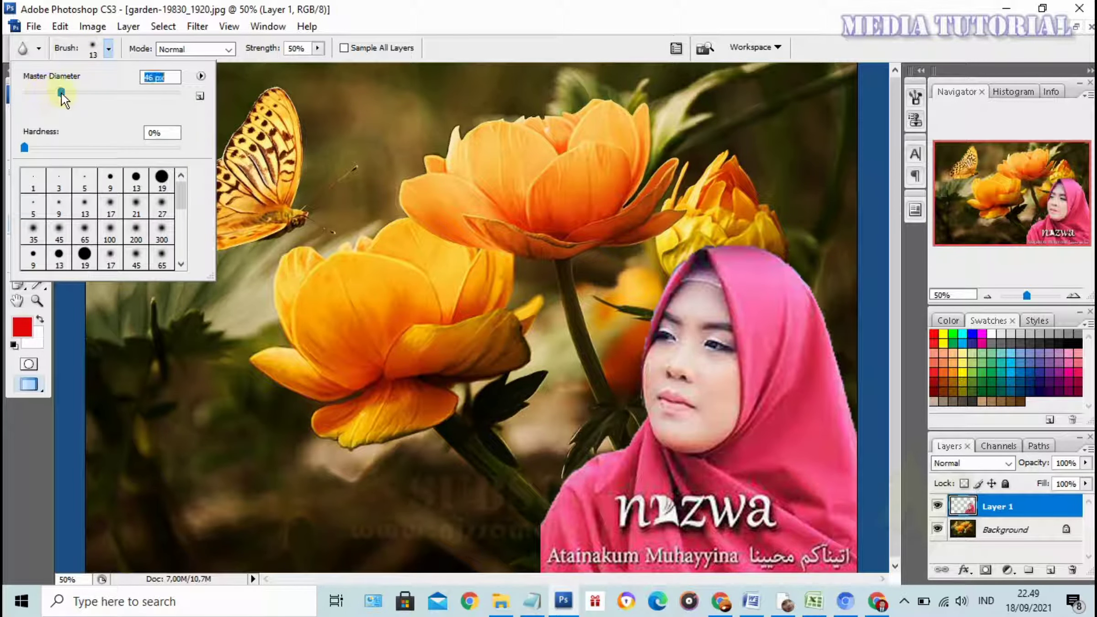
pyautogui.press('Return')
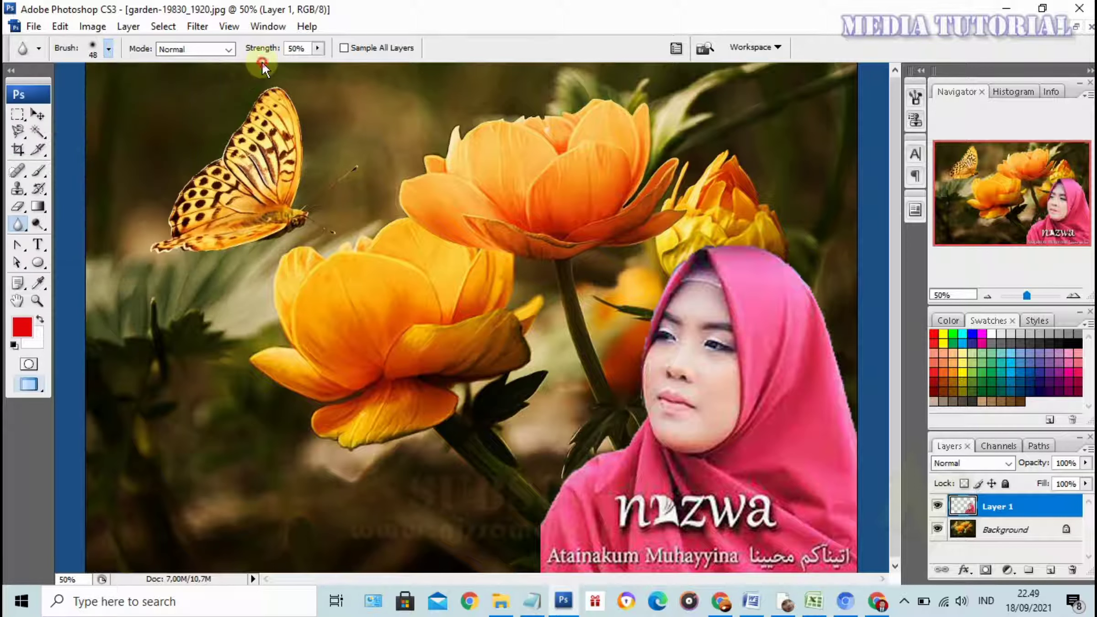
pyautogui.hotkey('ctrl', '+')
pyautogui.hotkey('ctrl', '-')
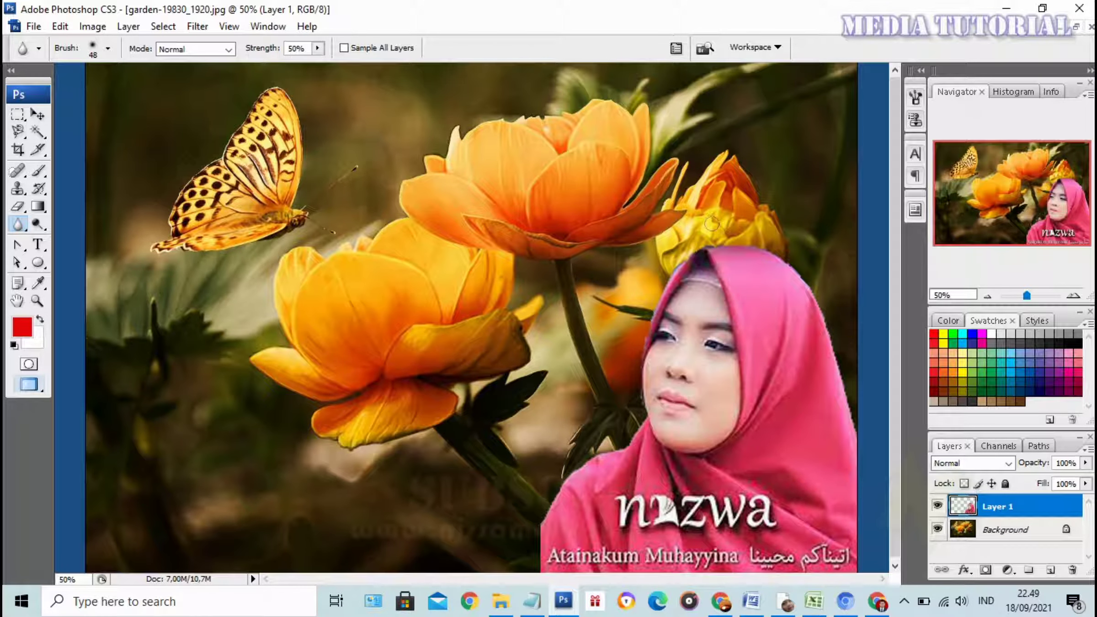
pyautogui.moveTo(782, 257)
pyautogui.mouseDown()
pyautogui.moveTo(833, 330)
pyautogui.moveTo(852, 428)
pyautogui.moveTo(768, 258)
pyautogui.moveTo(711, 242)
pyautogui.moveTo(649, 302)
pyautogui.moveTo(635, 357)
pyautogui.moveTo(643, 393)
pyautogui.moveTo(613, 462)
pyautogui.moveTo(554, 497)
pyautogui.moveTo(639, 414)
pyautogui.moveTo(672, 278)
pyautogui.mouseUp()
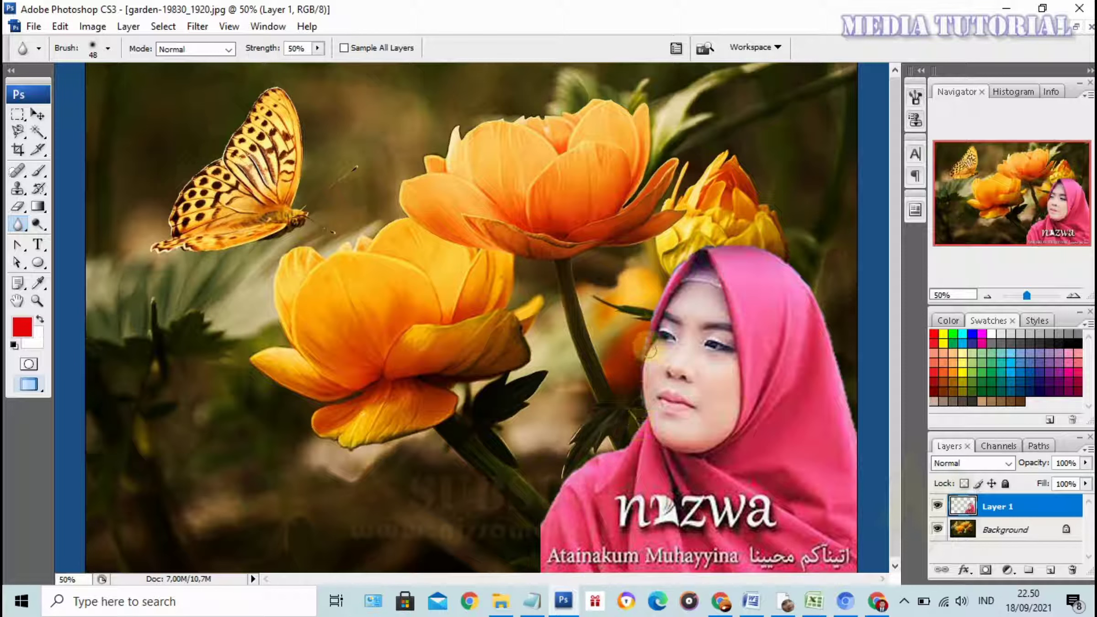
pyautogui.moveTo(678, 262)
pyautogui.mouseDown()
pyautogui.moveTo(704, 244)
pyautogui.moveTo(764, 247)
pyautogui.moveTo(805, 274)
pyautogui.moveTo(854, 432)
pyautogui.moveTo(841, 358)
pyautogui.mouseUp()
pyautogui.click(38, 114)
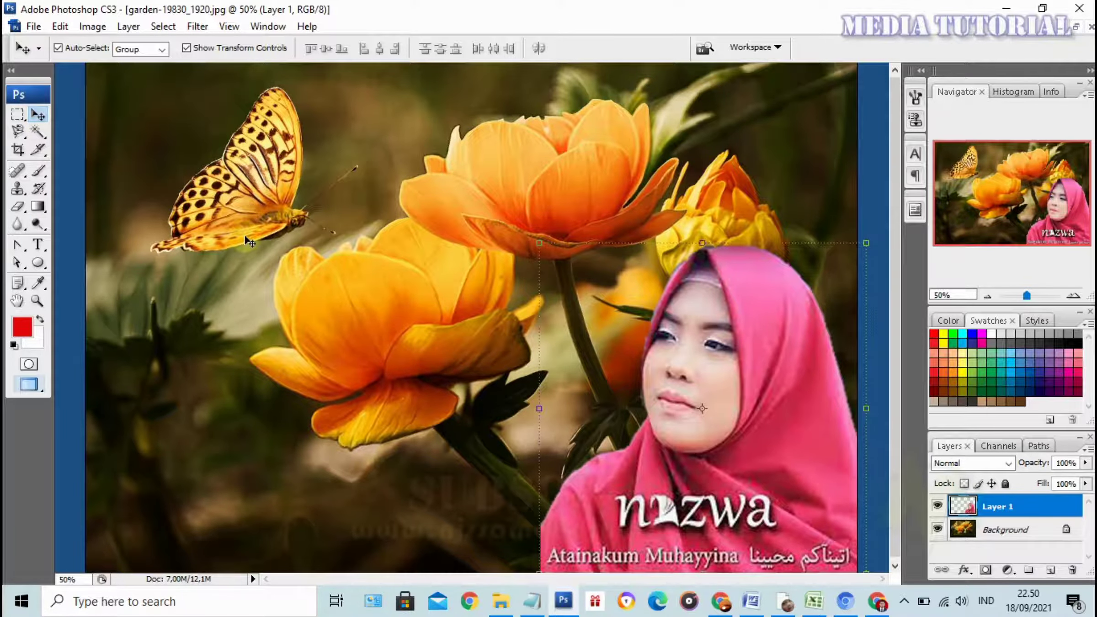
# Float the document windows and close download (3).jpg without saving changes.
pyautogui.hotkey('ctrl', '-')
pyautogui.hotkey('ctrl', '-')
pyautogui.hotkey('ctrl', '+')
pyautogui.click(597, 247)
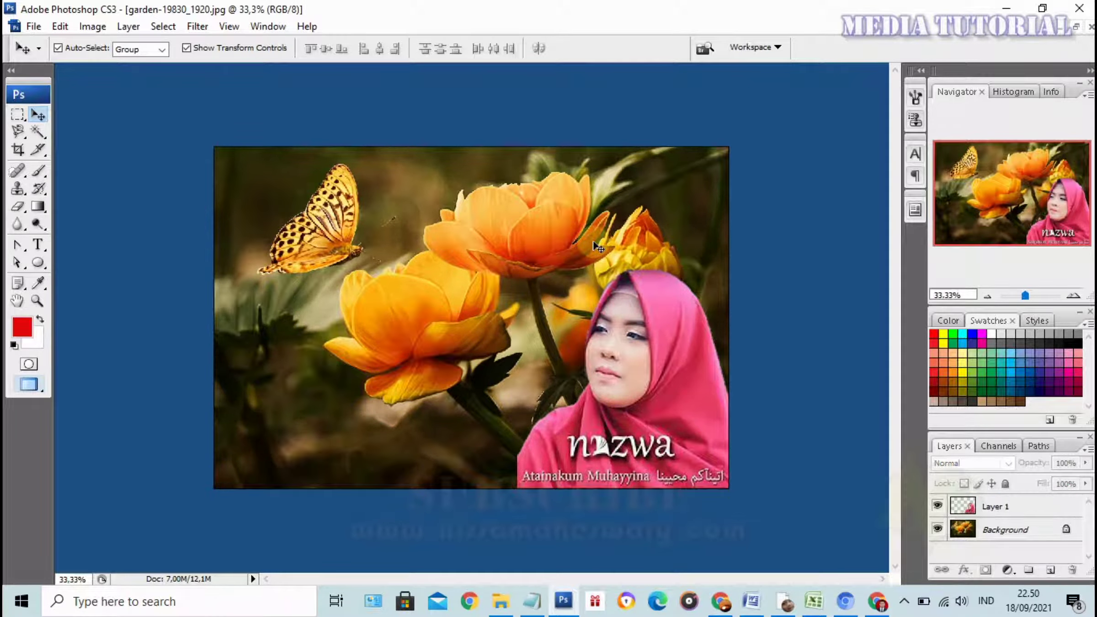
pyautogui.click(1078, 26)
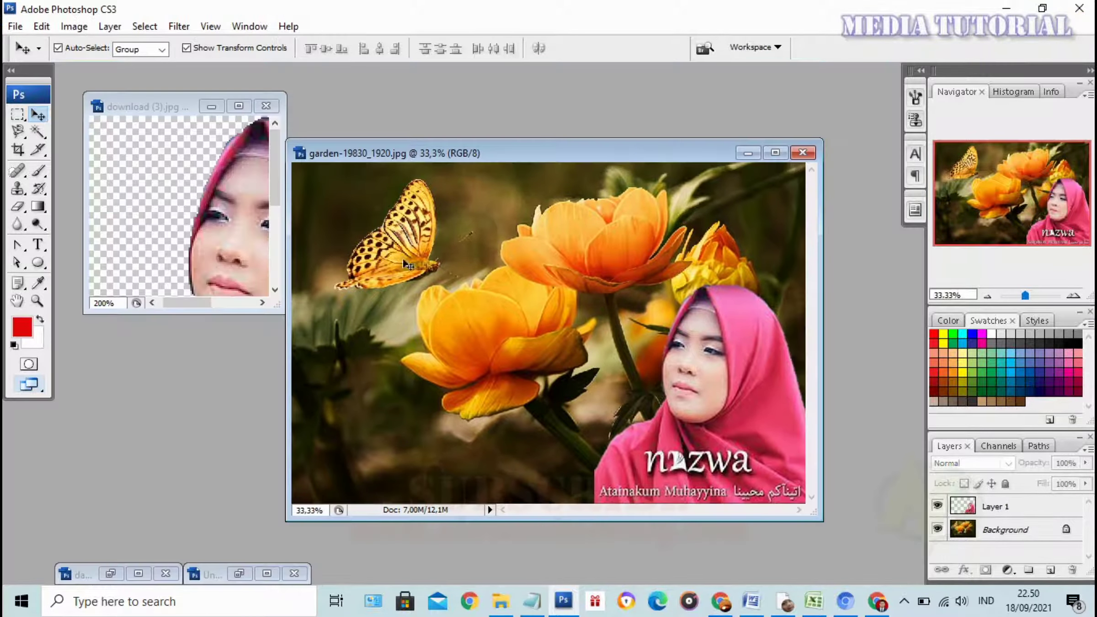
pyautogui.click(208, 210)
pyautogui.click(266, 106)
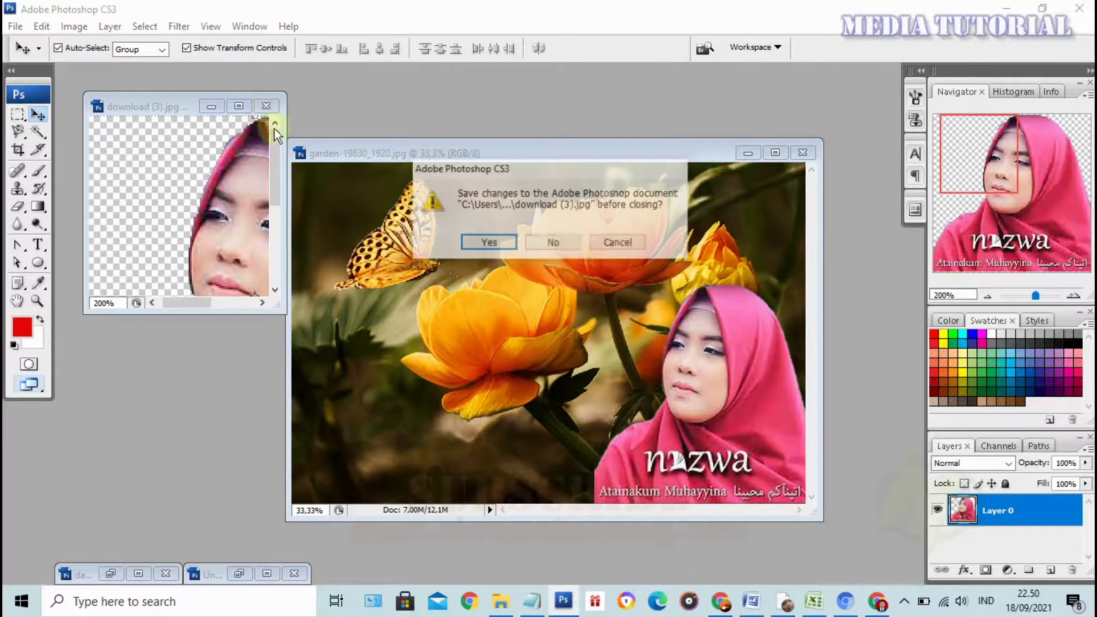
pyautogui.click(555, 244)
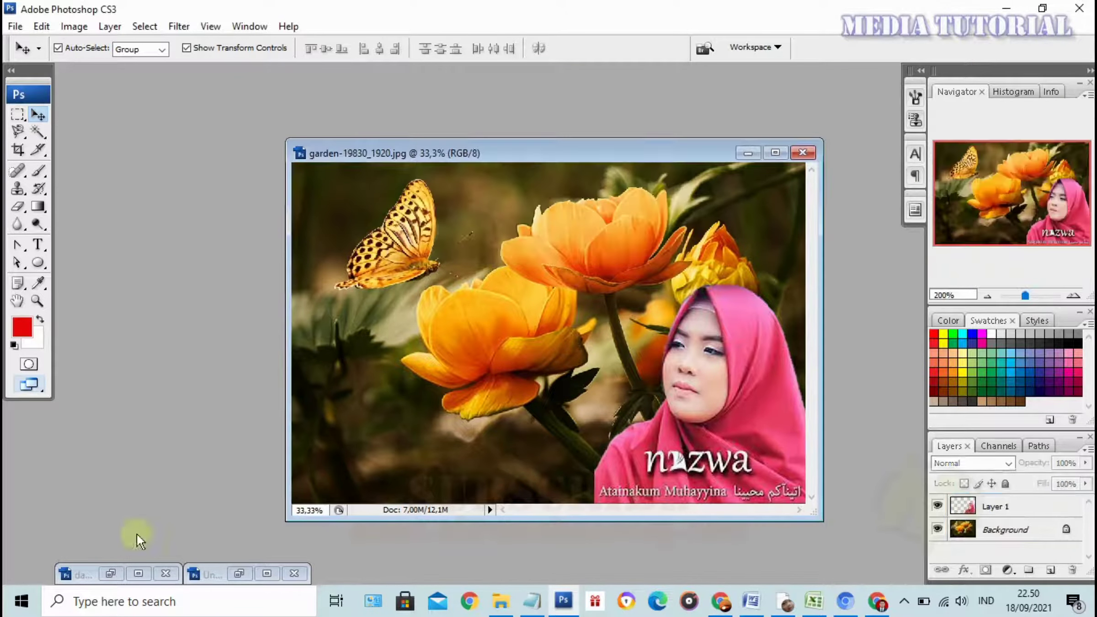
# Place the dandelion poster beside the garden image and start a text line at its top-left.
pyautogui.click(115, 575)
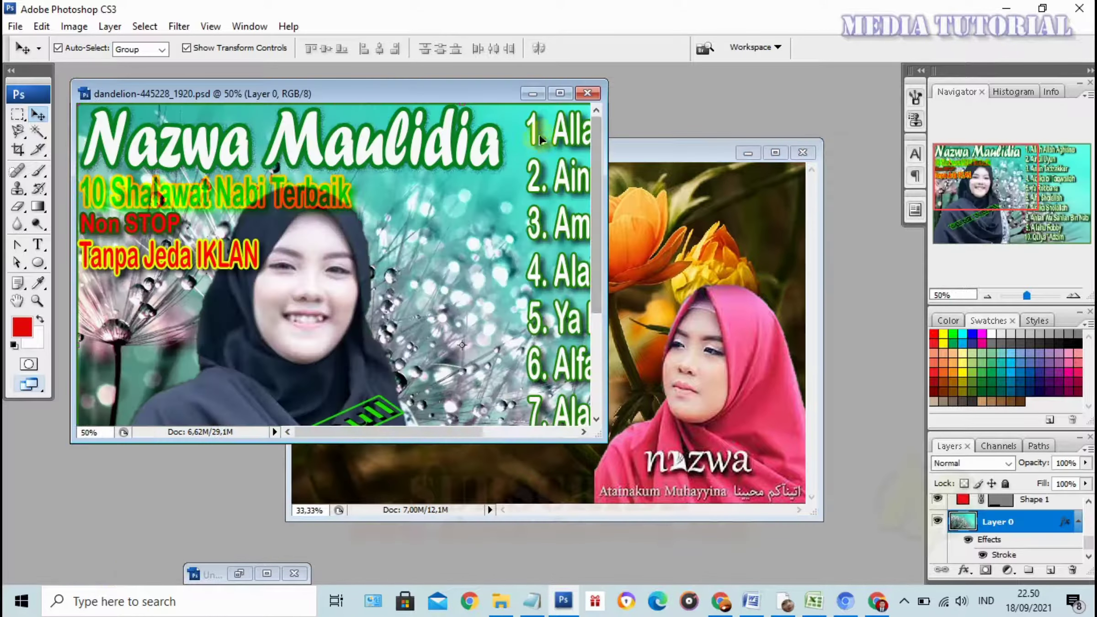
pyautogui.click(552, 133)
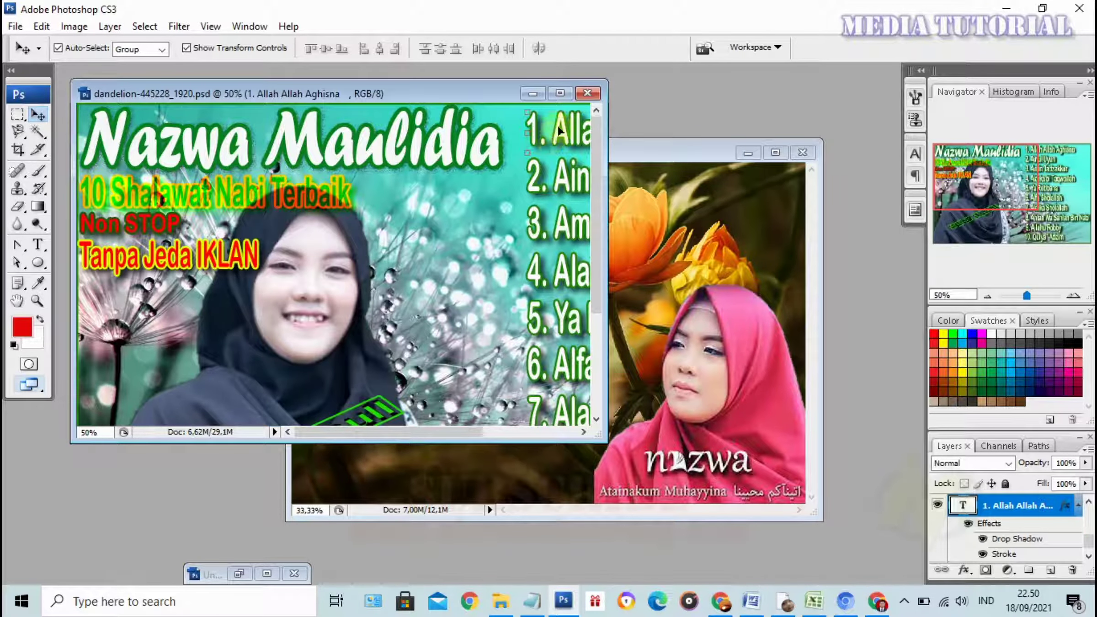
pyautogui.moveTo(441, 94); pyautogui.dragTo(207, 321)
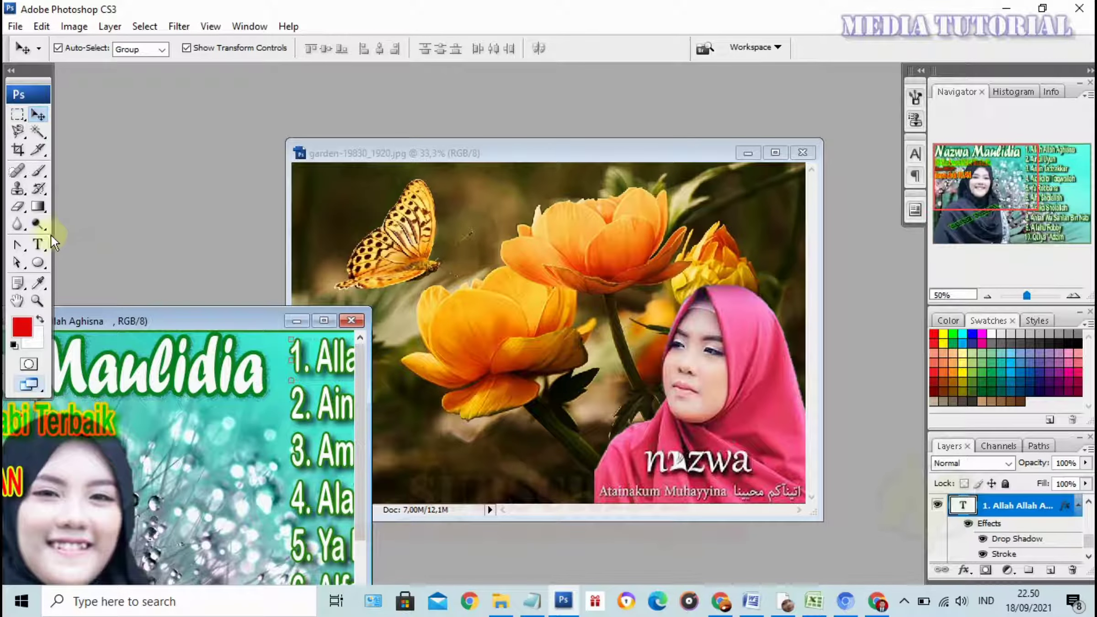
pyautogui.click(38, 116)
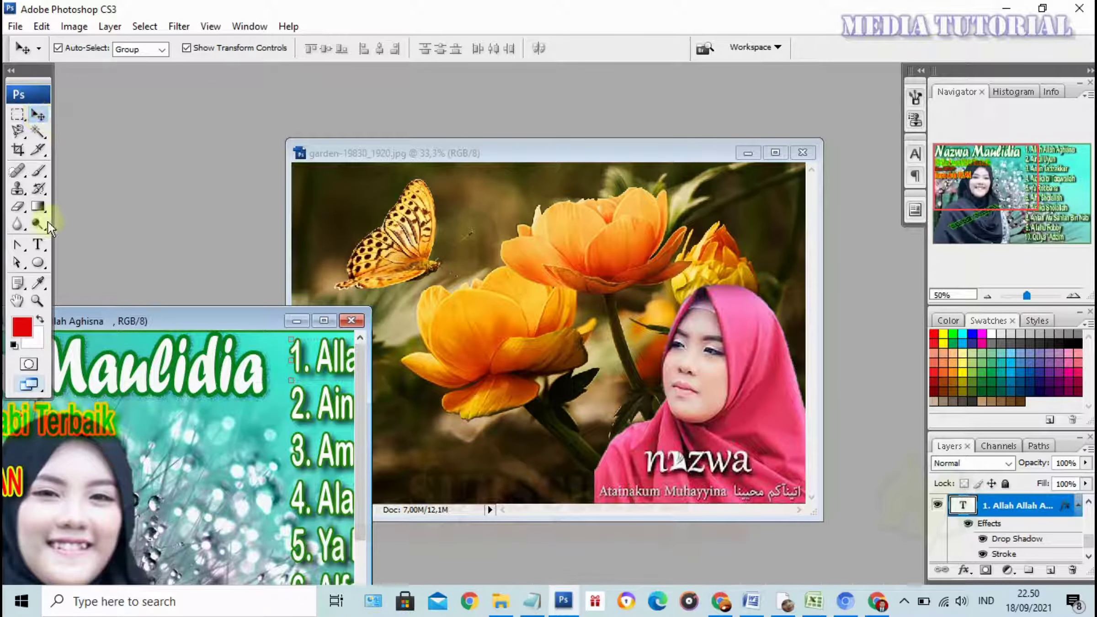
pyautogui.click(38, 247)
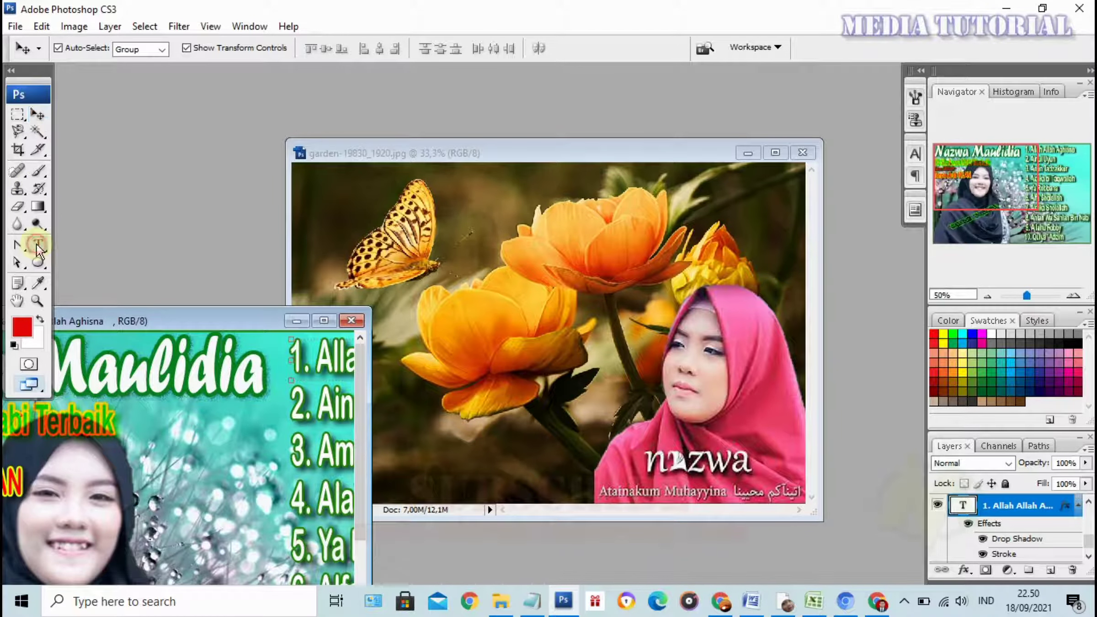
pyautogui.click(350, 210)
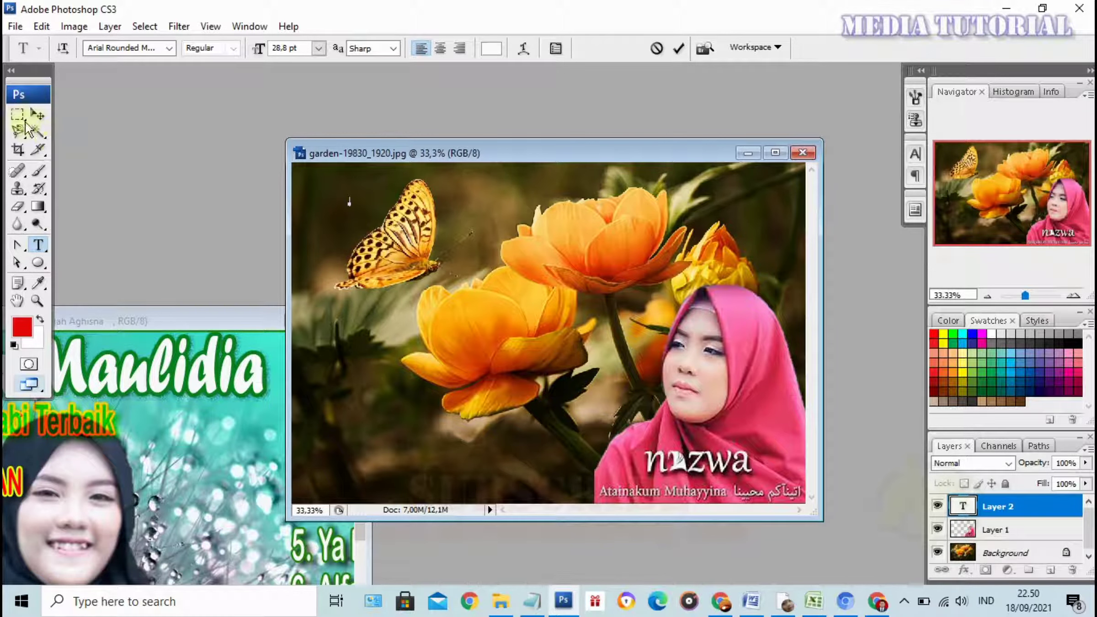
# Type the title '1. Ya Robbana' on the garden image, checking the dandelion poster for reference.
pyautogui.write('1.')
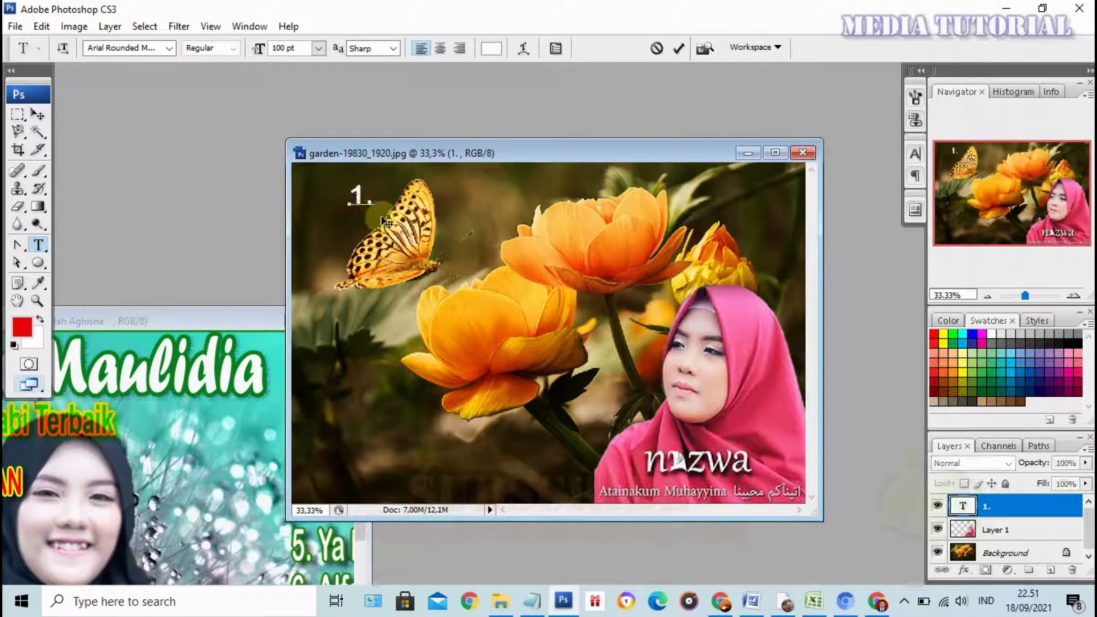
pyautogui.doubleClick(253, 319)
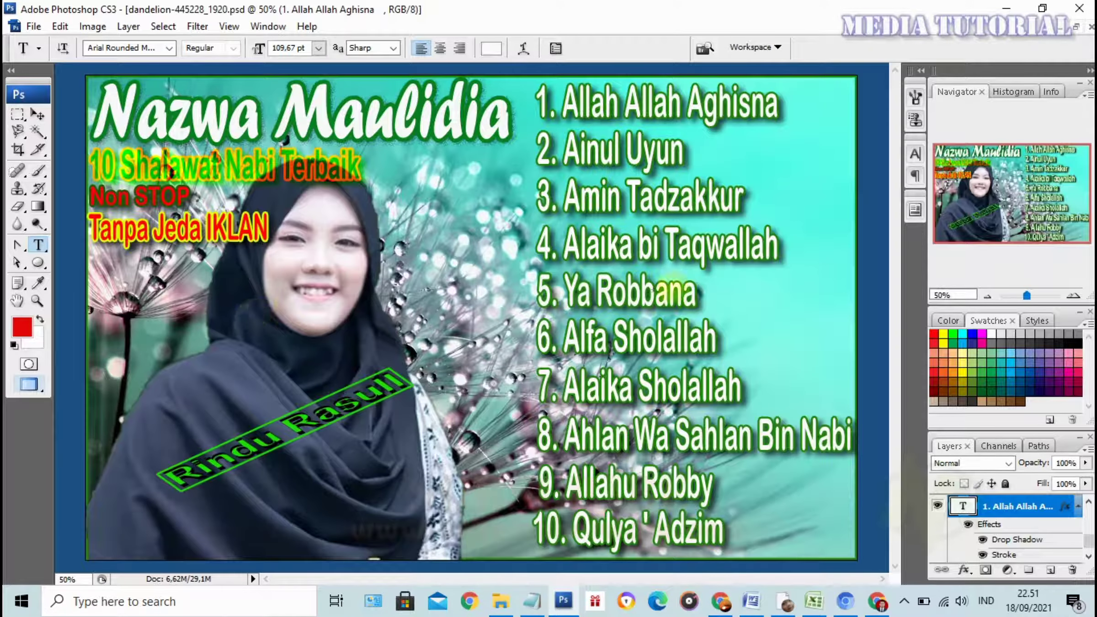
pyautogui.click(1074, 26)
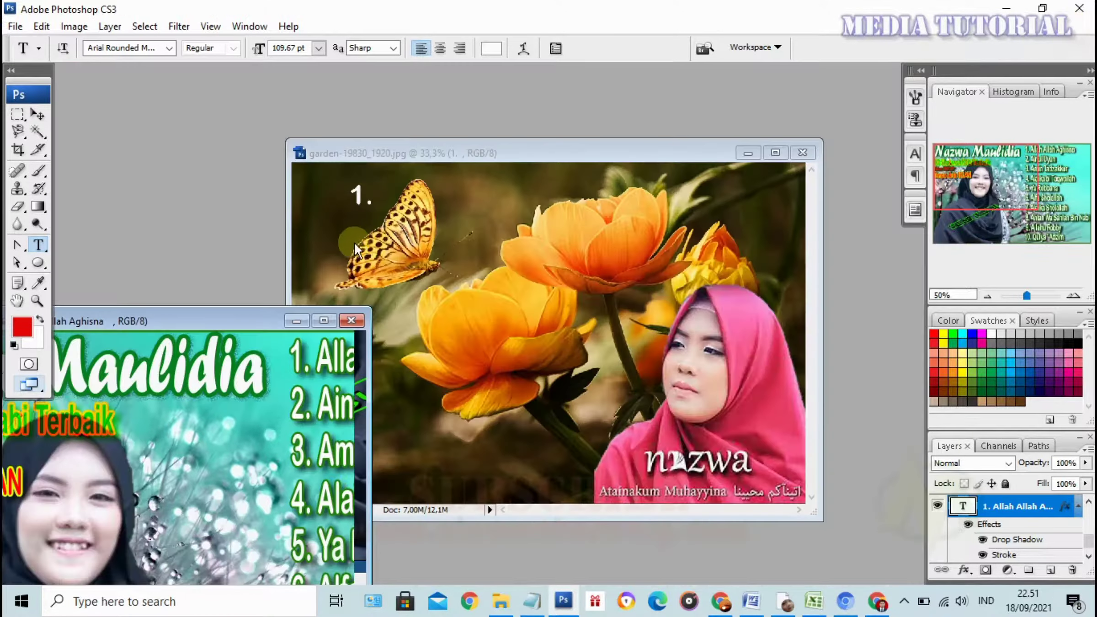
pyautogui.click(362, 200)
pyautogui.write('Ya Robbana')
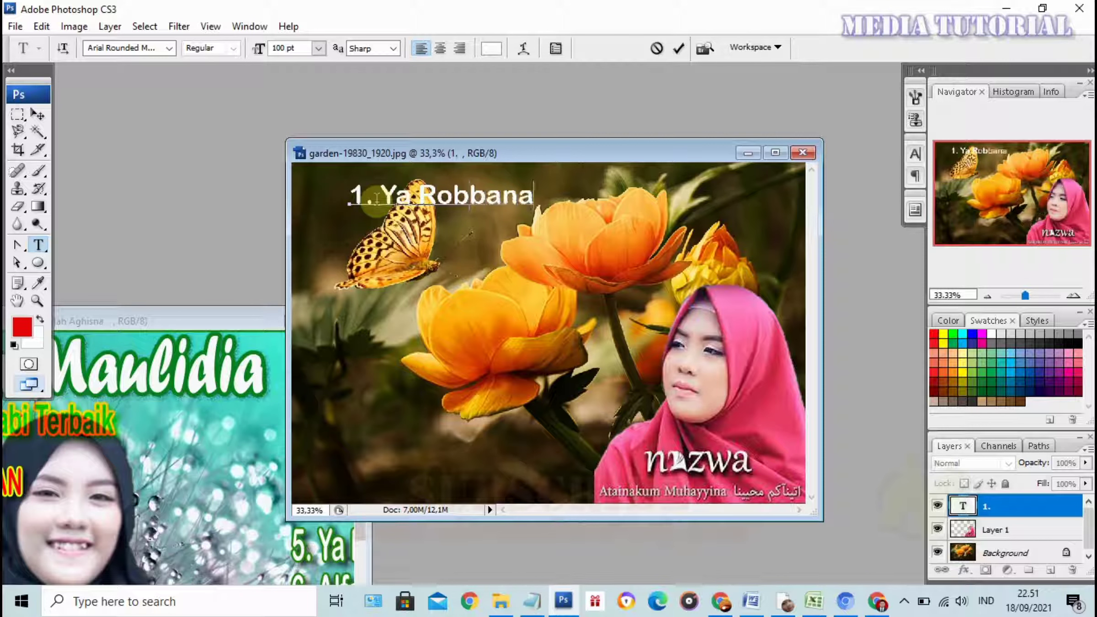
pyautogui.click(775, 153)
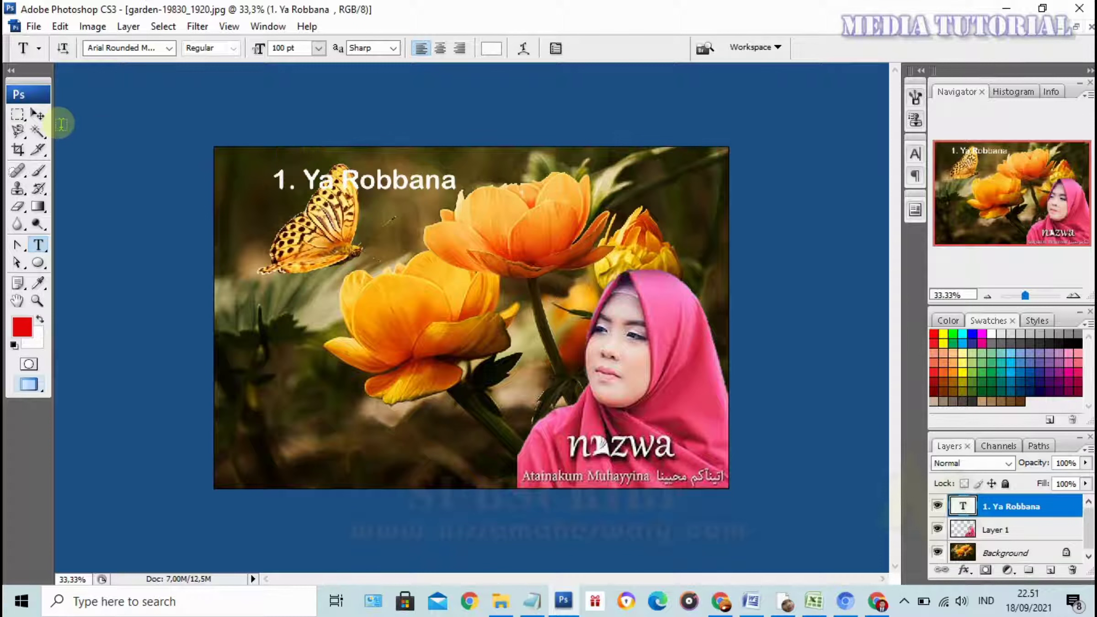
pyautogui.click(37, 114)
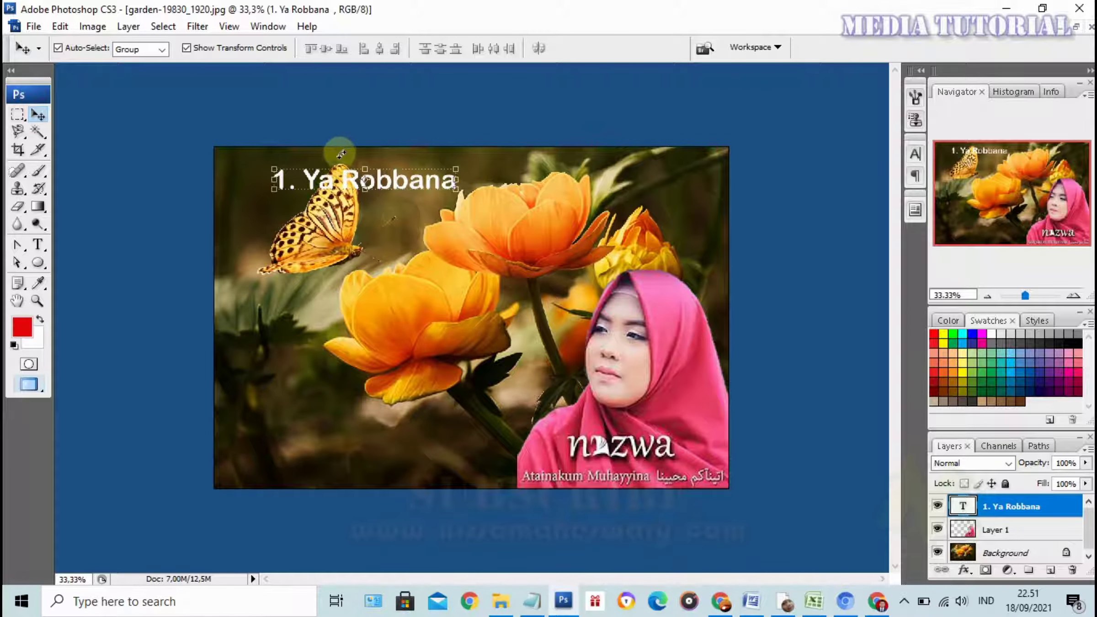
# Move the '1. Ya Robbana' title top-left and scale it to 90.7% width, 150.2% height.
pyautogui.moveTo(365, 185)
pyautogui.mouseDown()
pyautogui.moveTo(324, 178)
pyautogui.moveTo(332, 207)
pyautogui.mouseUp()
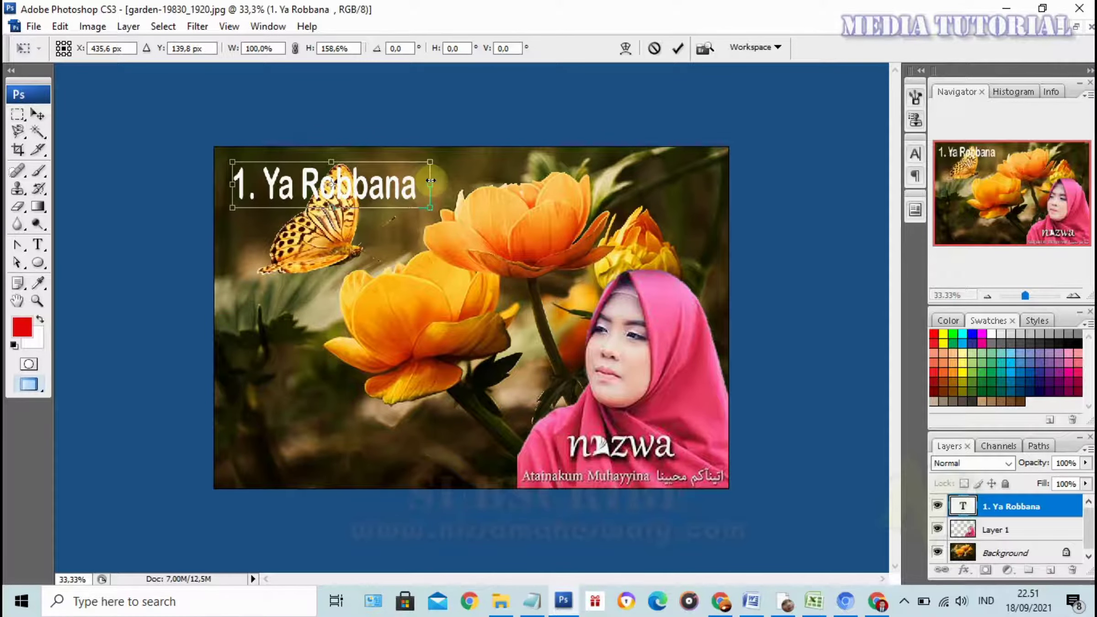
pyautogui.moveTo(434, 184); pyautogui.dragTo(478, 184)
pyautogui.moveTo(355, 209); pyautogui.dragTo(355, 206)
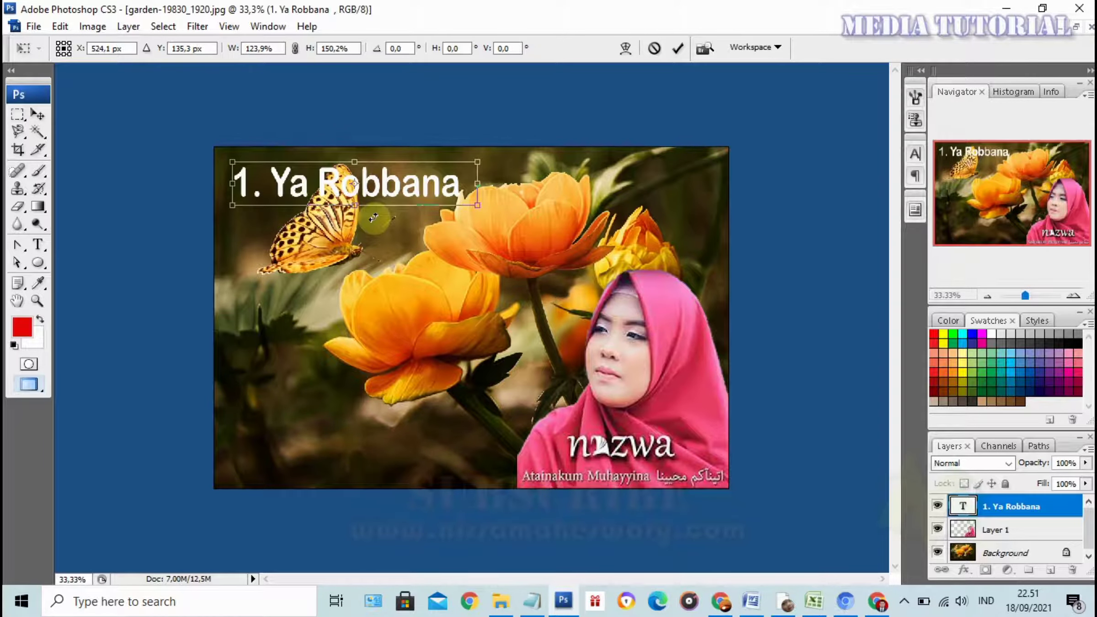
pyautogui.hotkey('ctrl', '+')
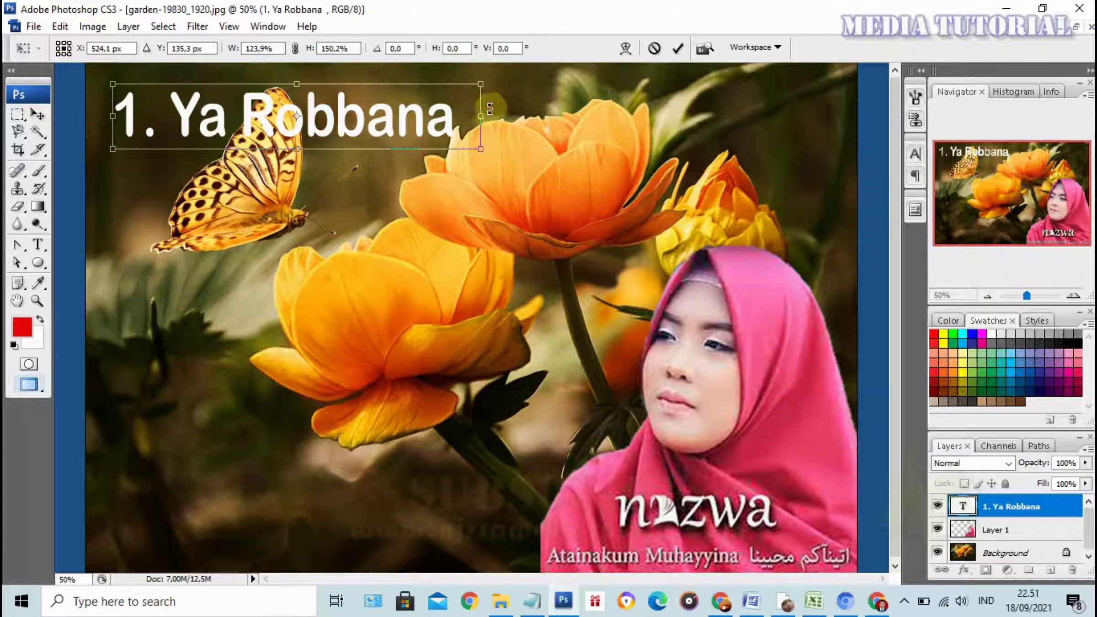
pyautogui.moveTo(478, 117); pyautogui.dragTo(382, 116)
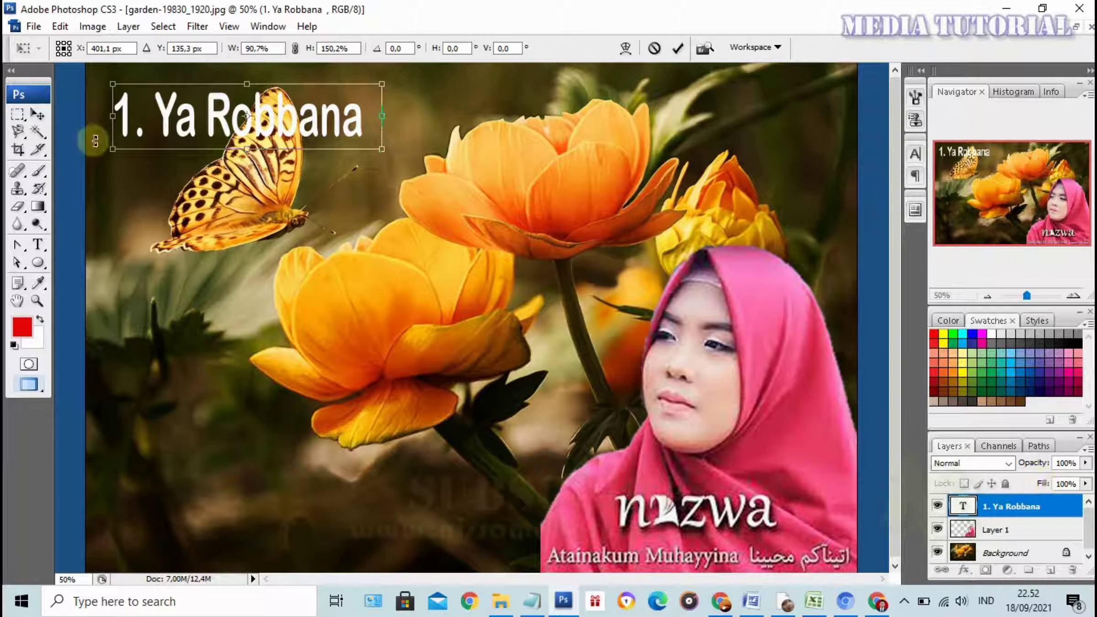
pyautogui.click(1071, 508)
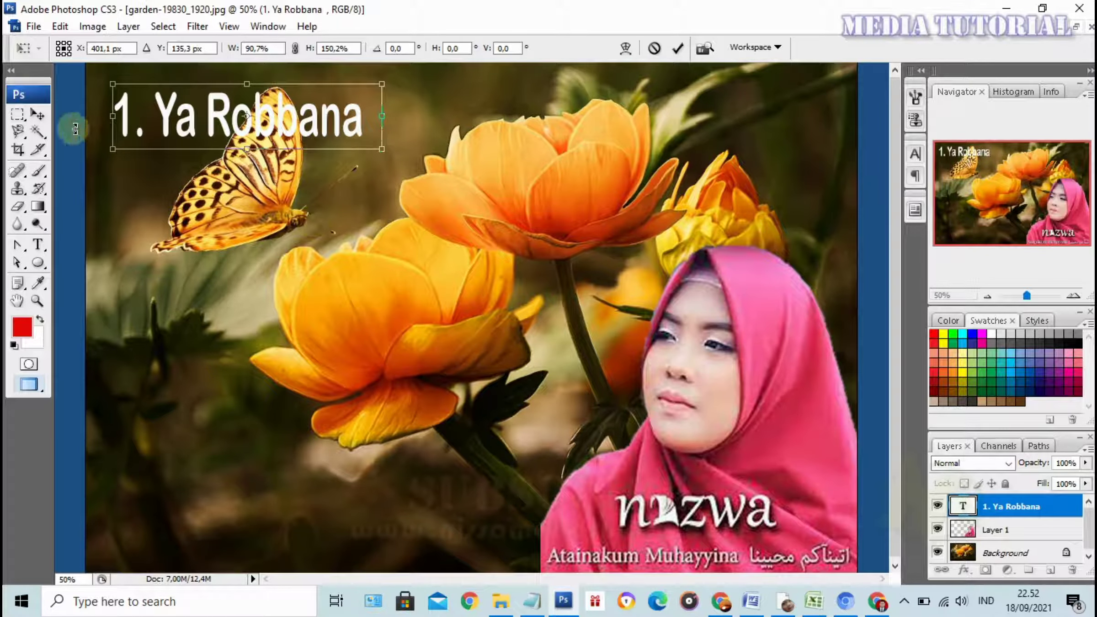
pyautogui.click(39, 111)
pyautogui.press('Return')
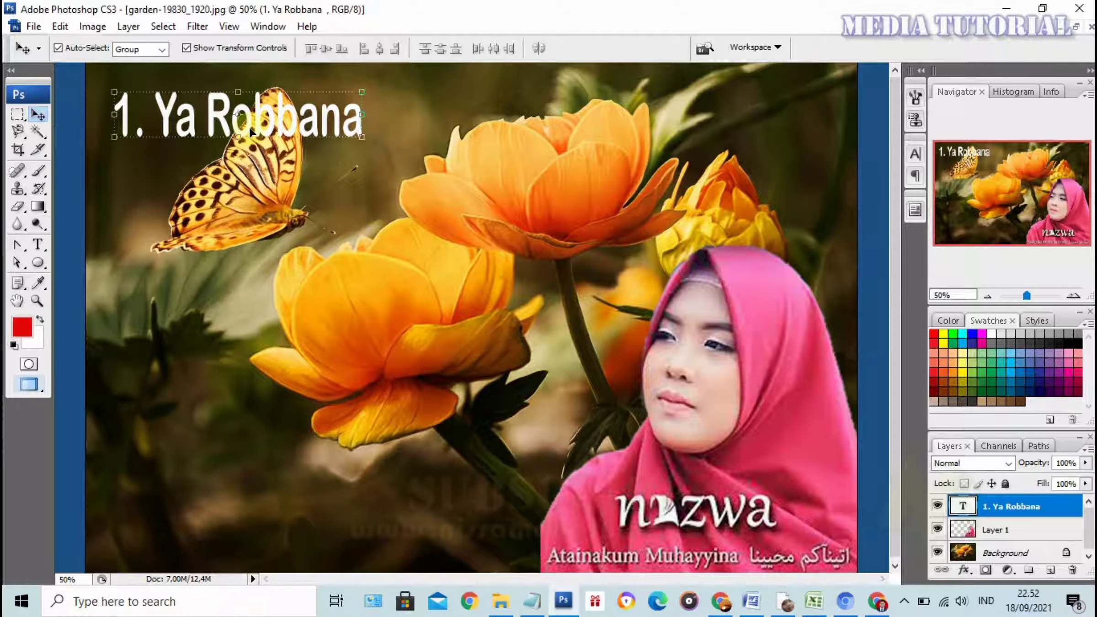
# Open the title layer's Layer Style settings, then close them without changes.
pyautogui.click(1032, 505)
pyautogui.click(1068, 512)
pyautogui.doubleClick(1068, 512)
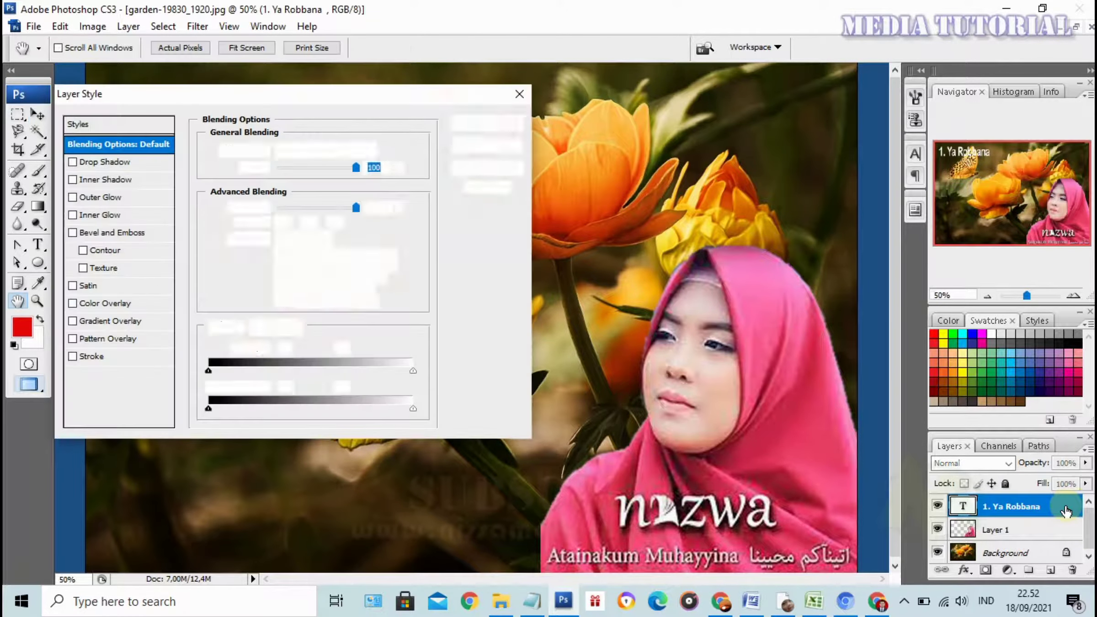
pyautogui.moveTo(338, 94)
pyautogui.mouseDown()
pyautogui.moveTo(676, 97)
pyautogui.moveTo(658, 93)
pyautogui.mouseUp()
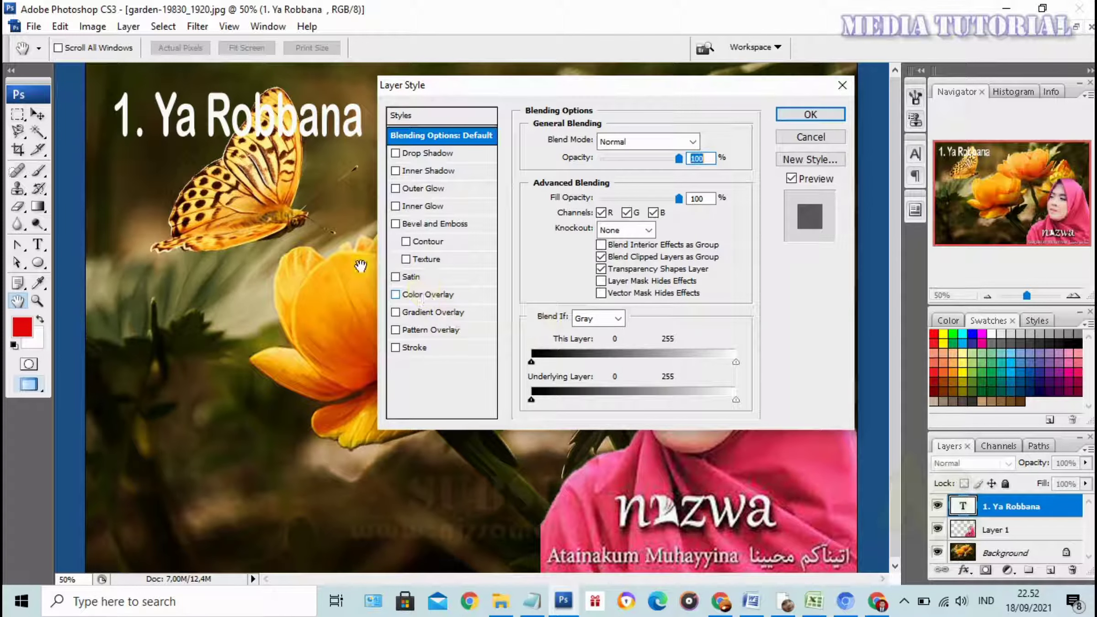
pyautogui.click(842, 86)
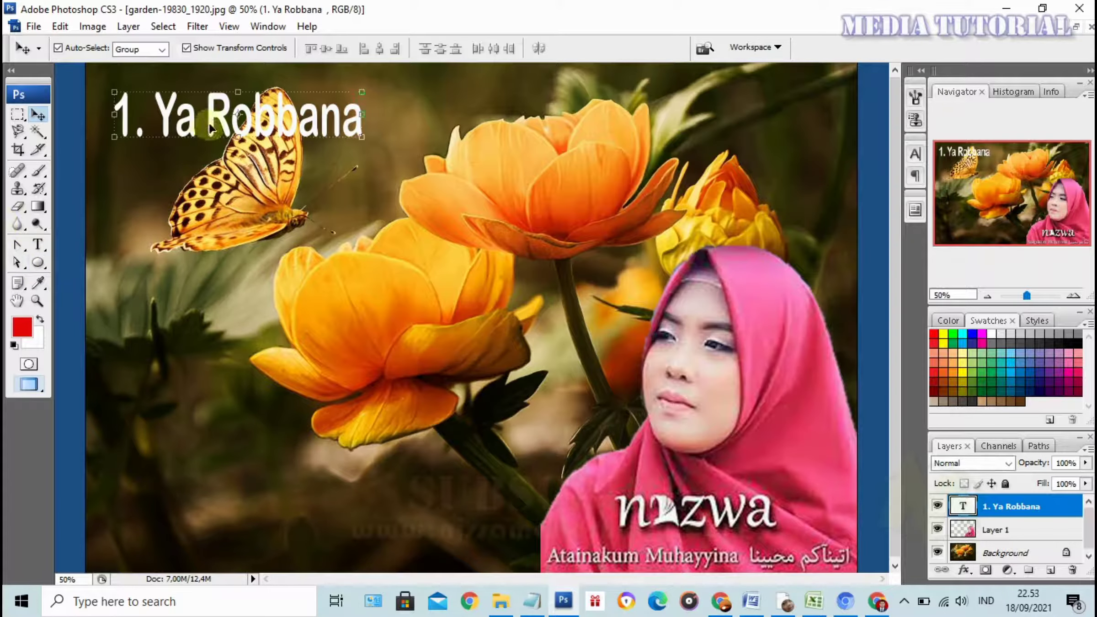
# Select all of the '1. Ya Robbana' title text for editing.
pyautogui.click(41, 247)
pyautogui.click(154, 121)
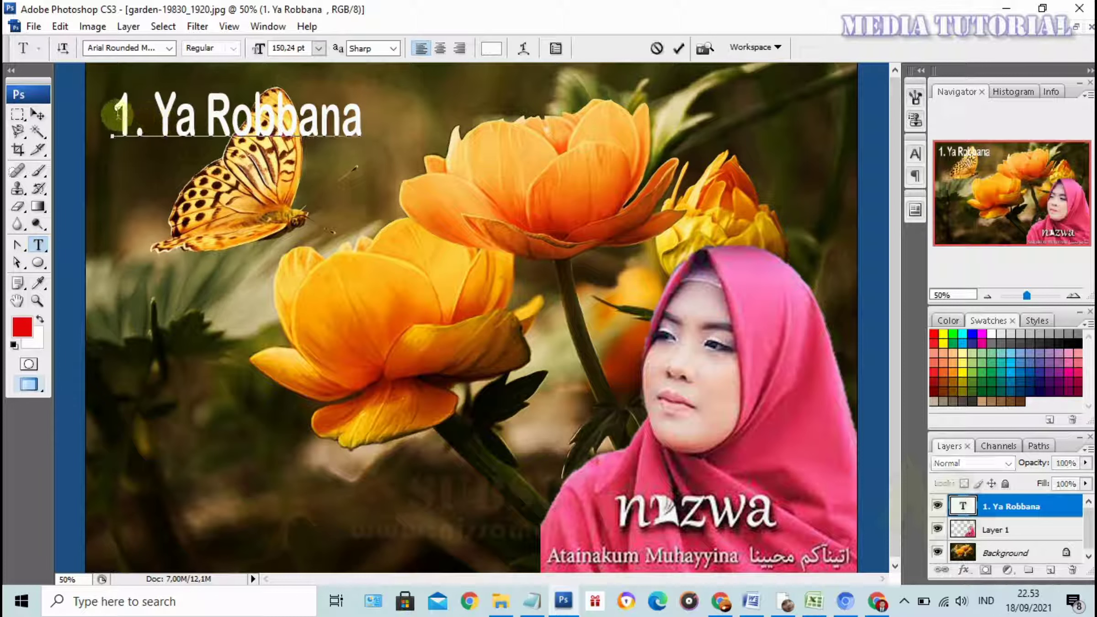
pyautogui.moveTo(112, 117); pyautogui.dragTo(324, 119)
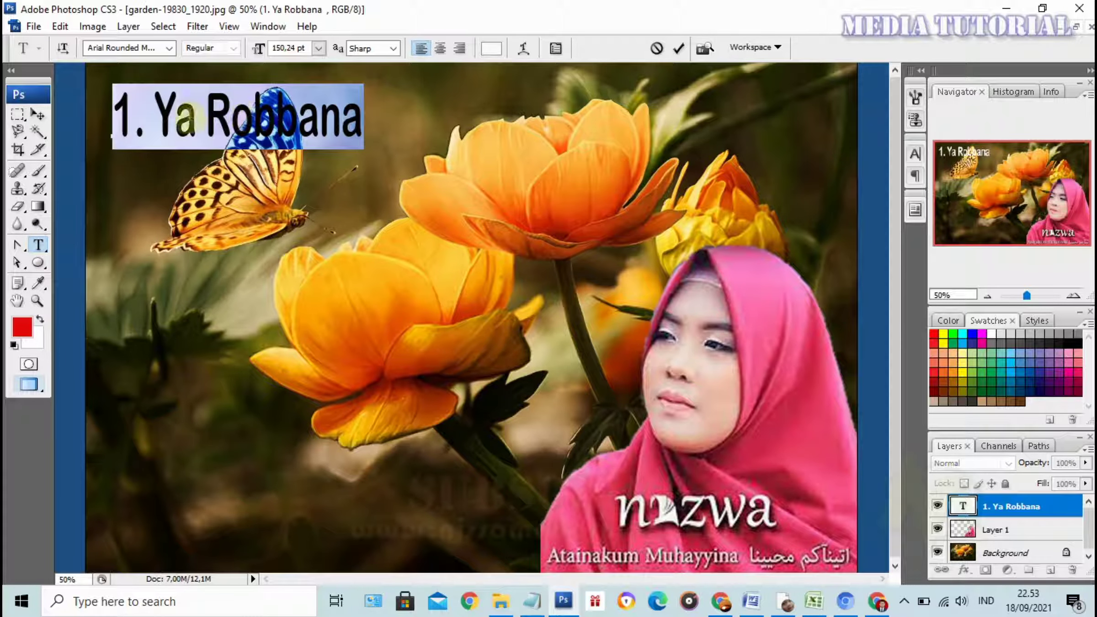
pyautogui.click(201, 118)
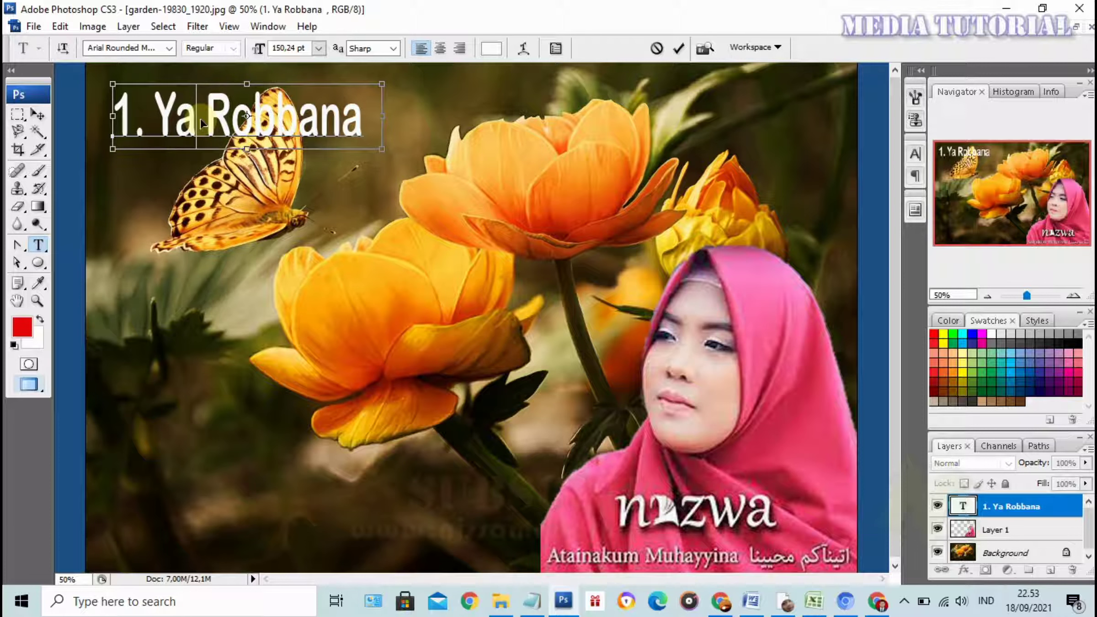
pyautogui.hotkey('ctrl', 'a')
# Try a bright red text colour, discard it, and reselect the title layer with Move.
pyautogui.click(491, 48)
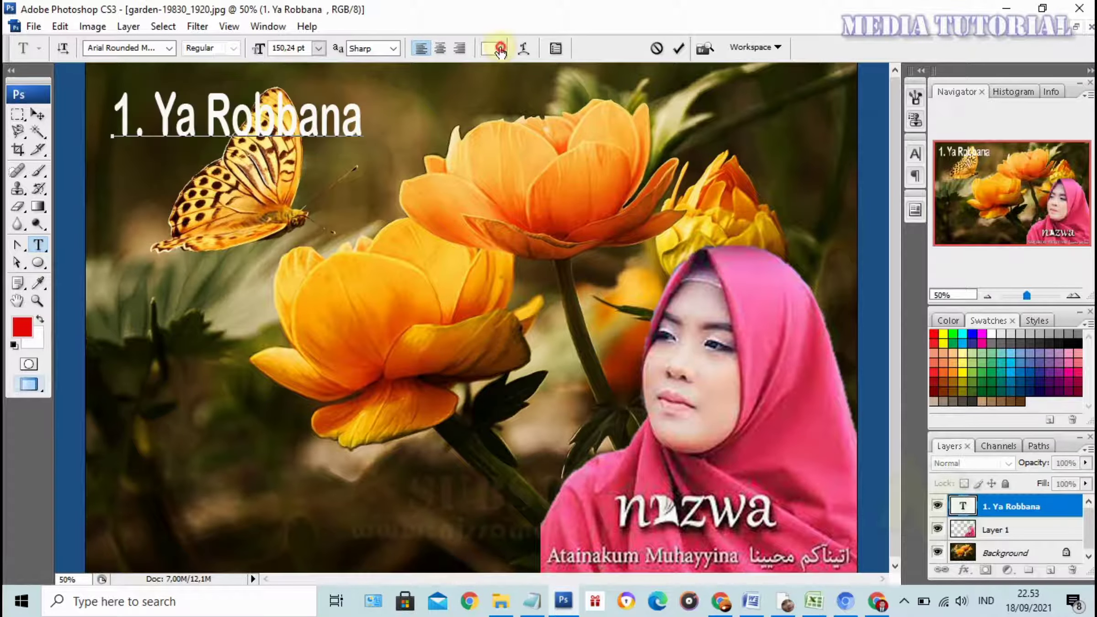
pyautogui.click(917, 355)
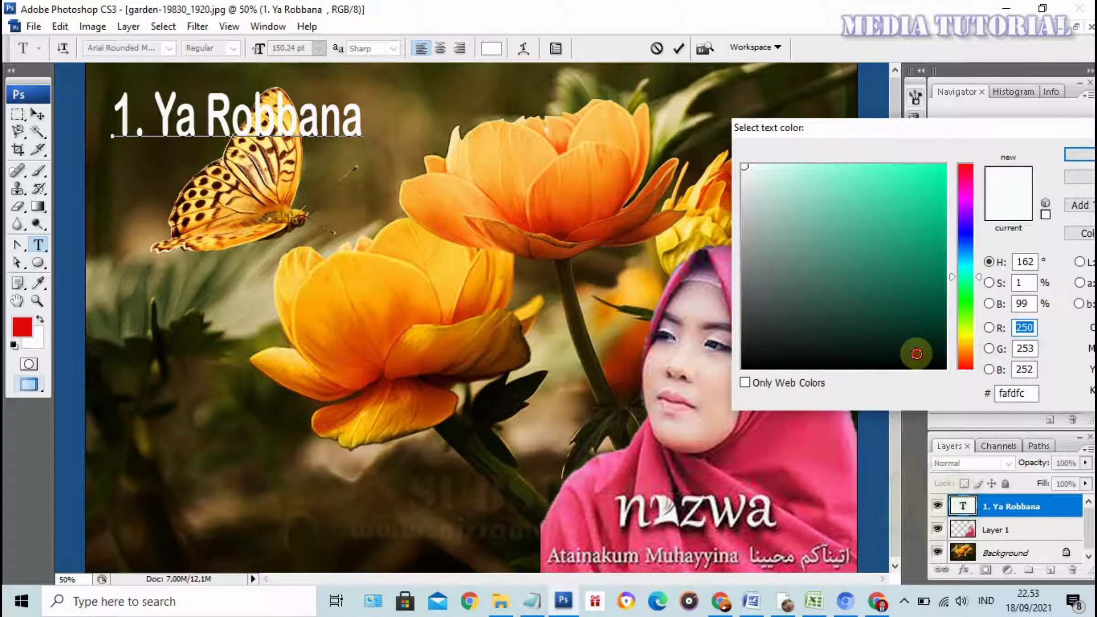
pyautogui.click(966, 167)
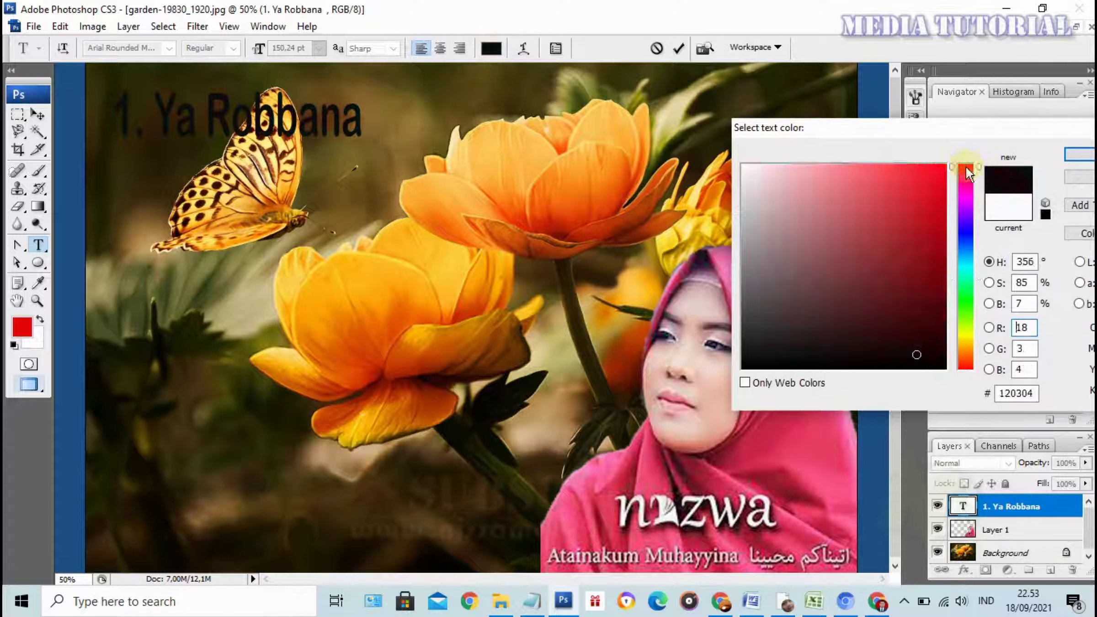
pyautogui.click(936, 170)
pyautogui.moveTo(936, 169); pyautogui.dragTo(924, 201)
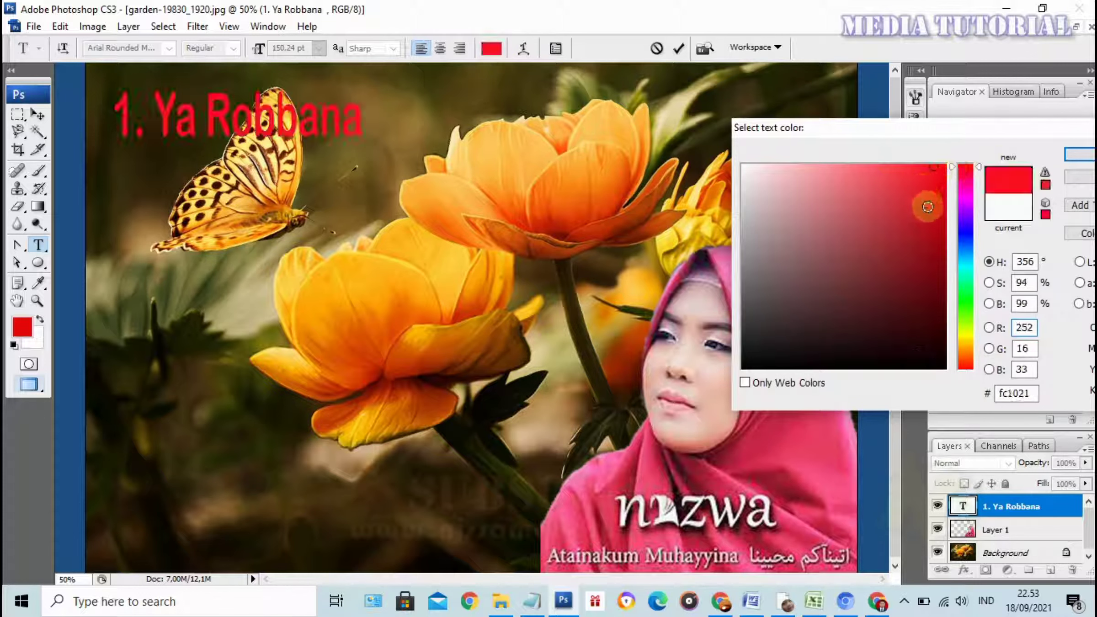
pyautogui.press('Escape')
pyautogui.click(37, 115)
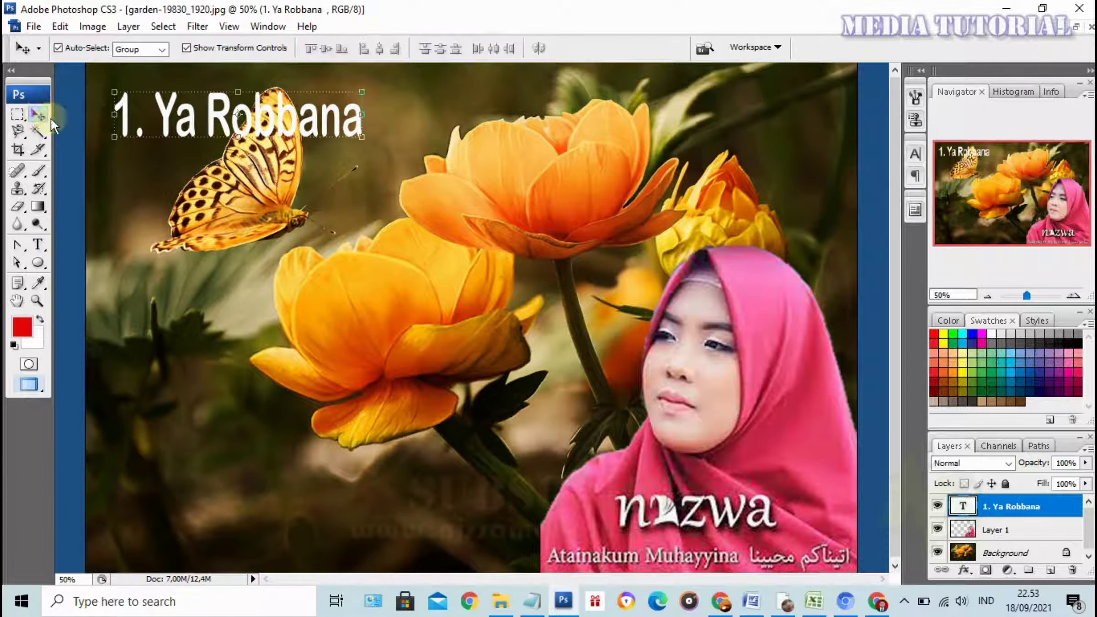
pyautogui.click(1058, 507)
# Add a white Color Overlay effect to the '1. Ya Robbana' title layer.
pyautogui.doubleClick(1059, 507)
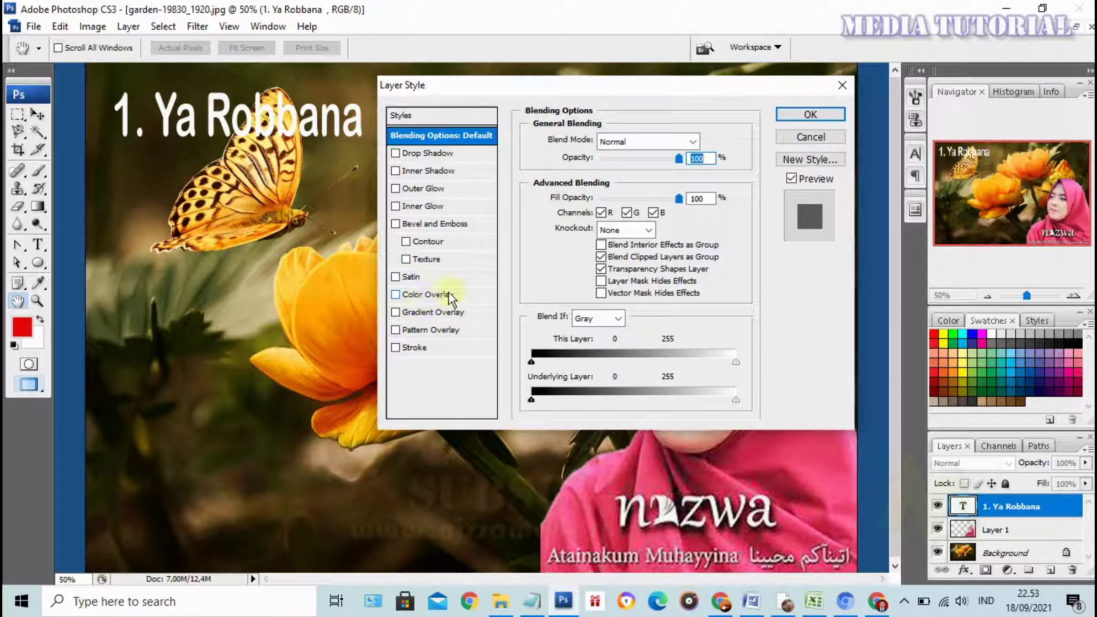
pyautogui.click(428, 294)
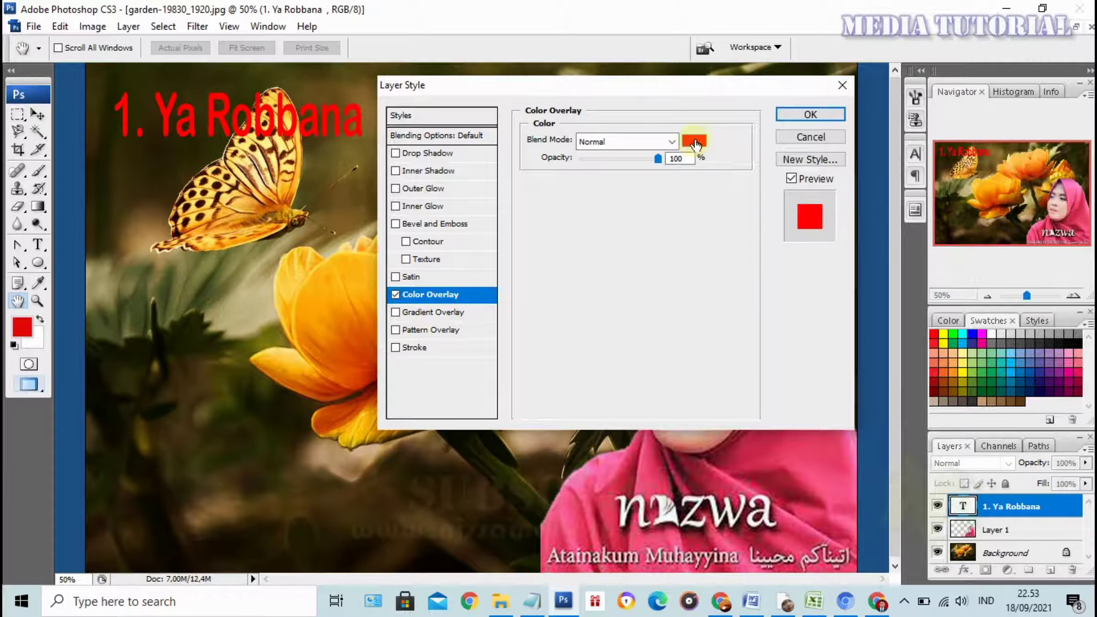
pyautogui.click(695, 140)
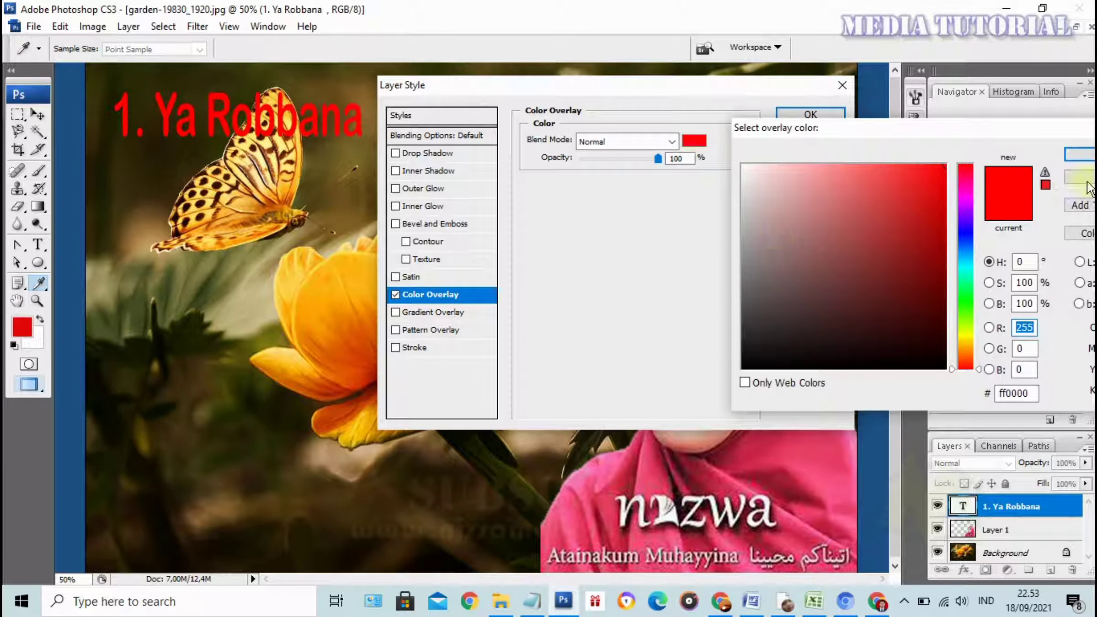
pyautogui.click(1080, 153)
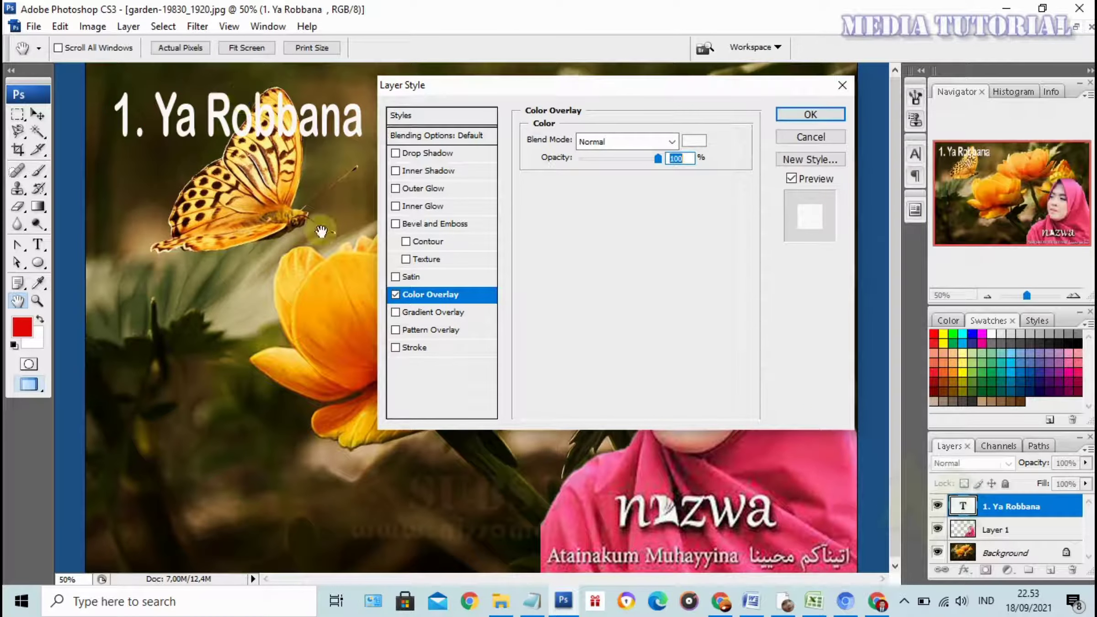
# Add a 10 px dark green stroke and a drop shadow angled at 145°.
pyautogui.click(421, 348)
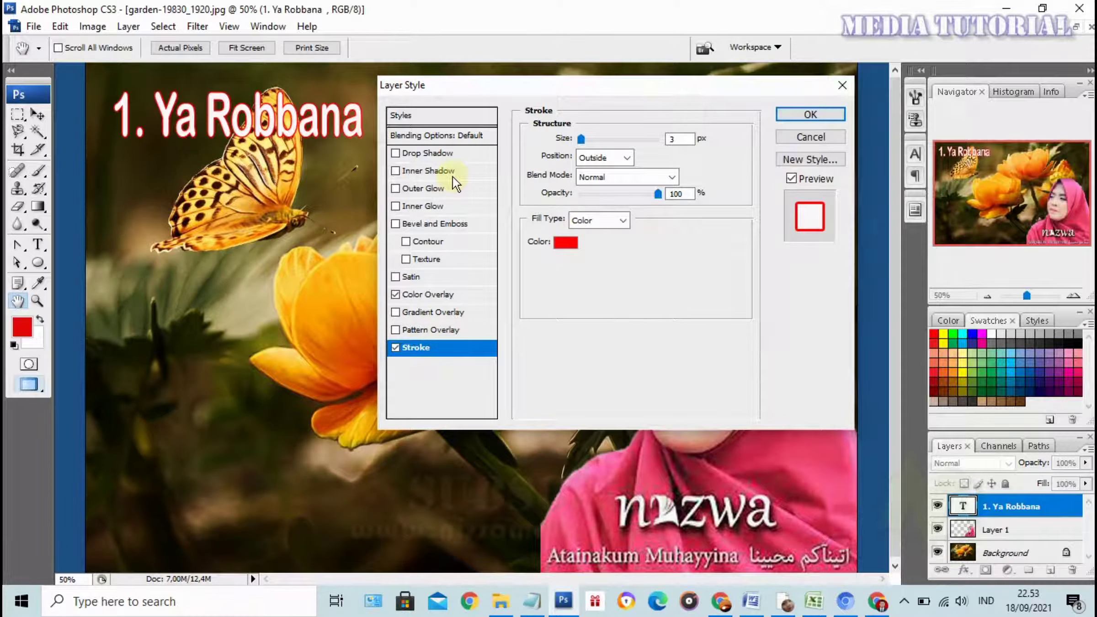
pyautogui.click(566, 243)
pyautogui.click(1081, 155)
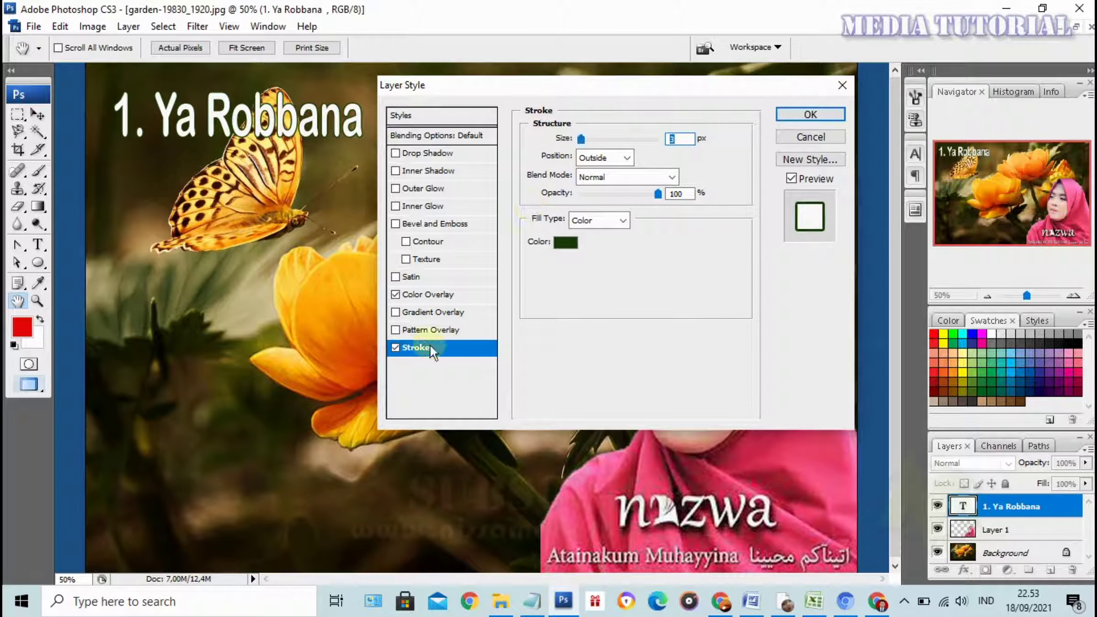
pyautogui.moveTo(582, 138); pyautogui.dragTo(587, 138)
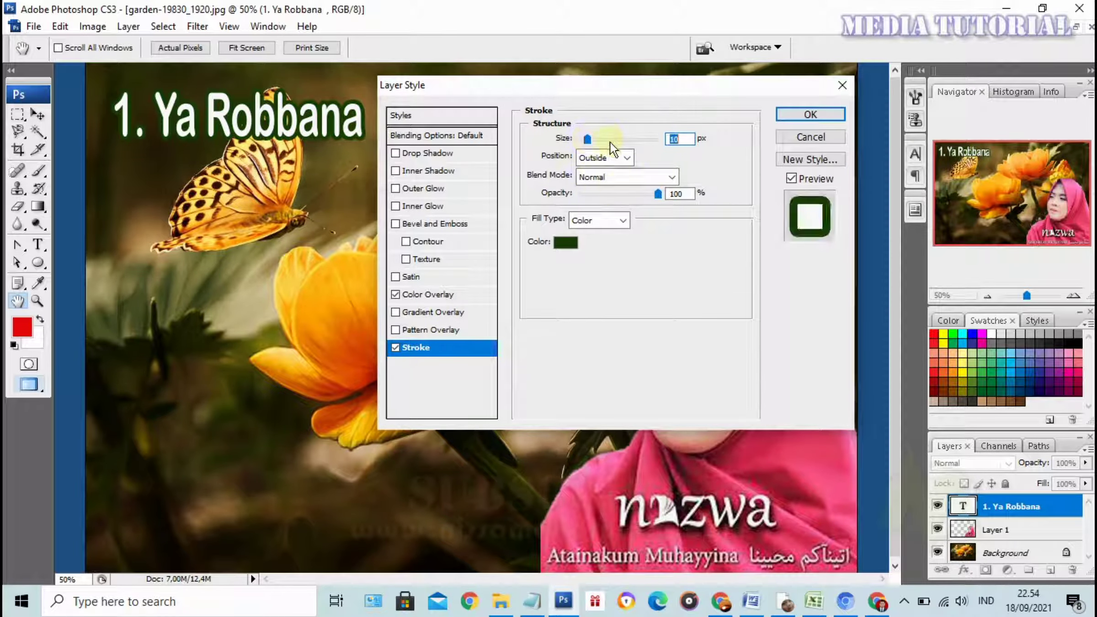
pyautogui.click(438, 154)
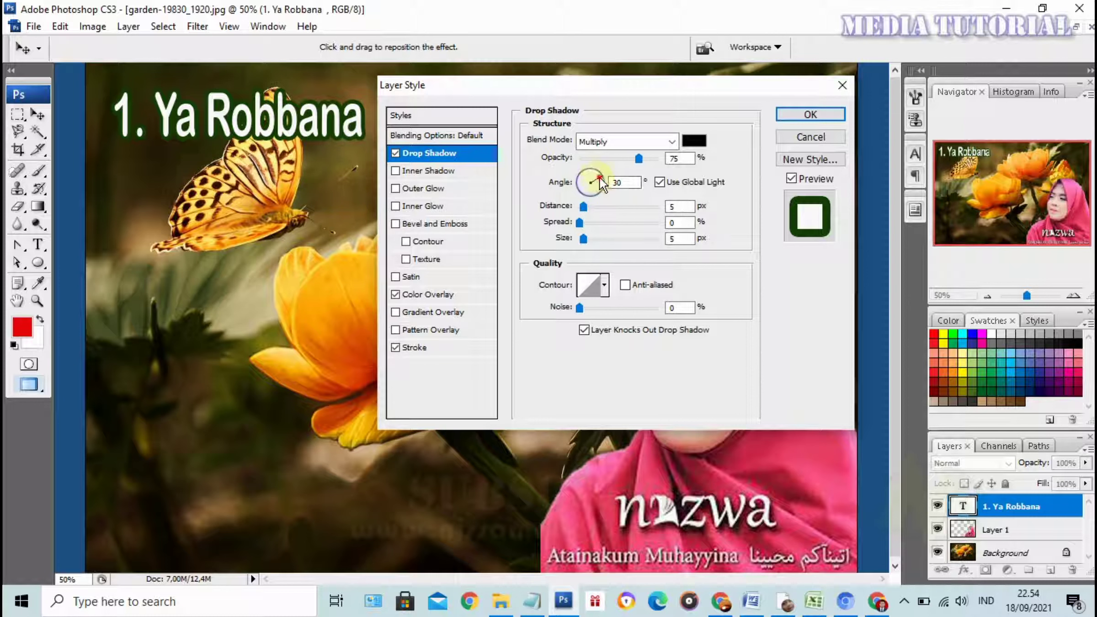
pyautogui.moveTo(600, 176)
pyautogui.mouseDown()
pyautogui.moveTo(575, 171)
pyautogui.moveTo(602, 203)
pyautogui.mouseUp()
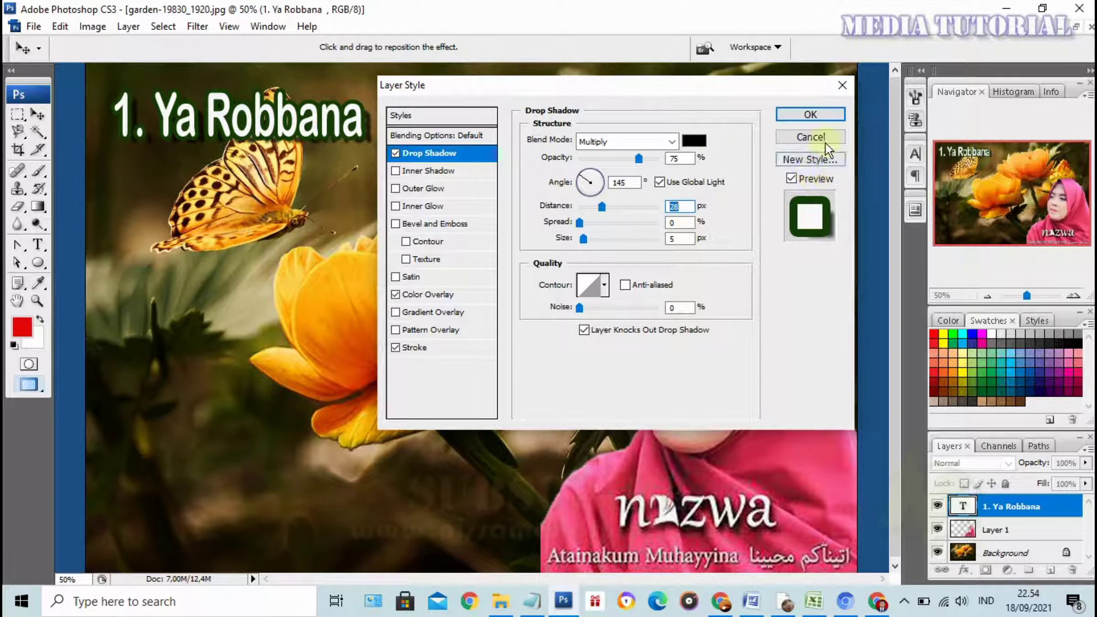
# Change the title's stroke colour to bright red.
pyautogui.click(415, 348)
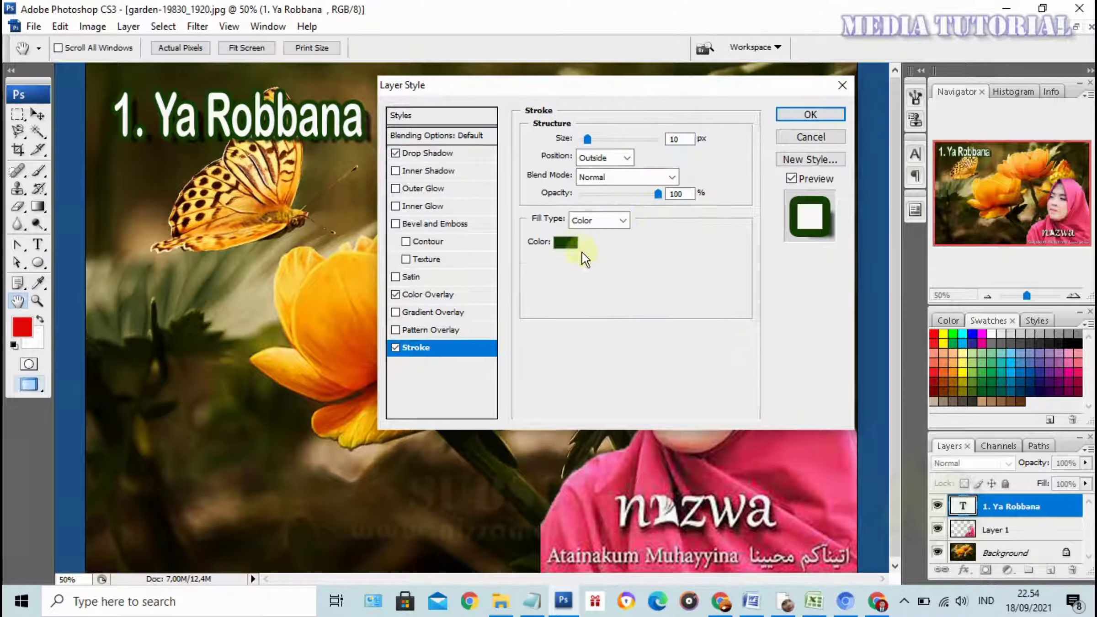
pyautogui.click(567, 242)
pyautogui.click(964, 172)
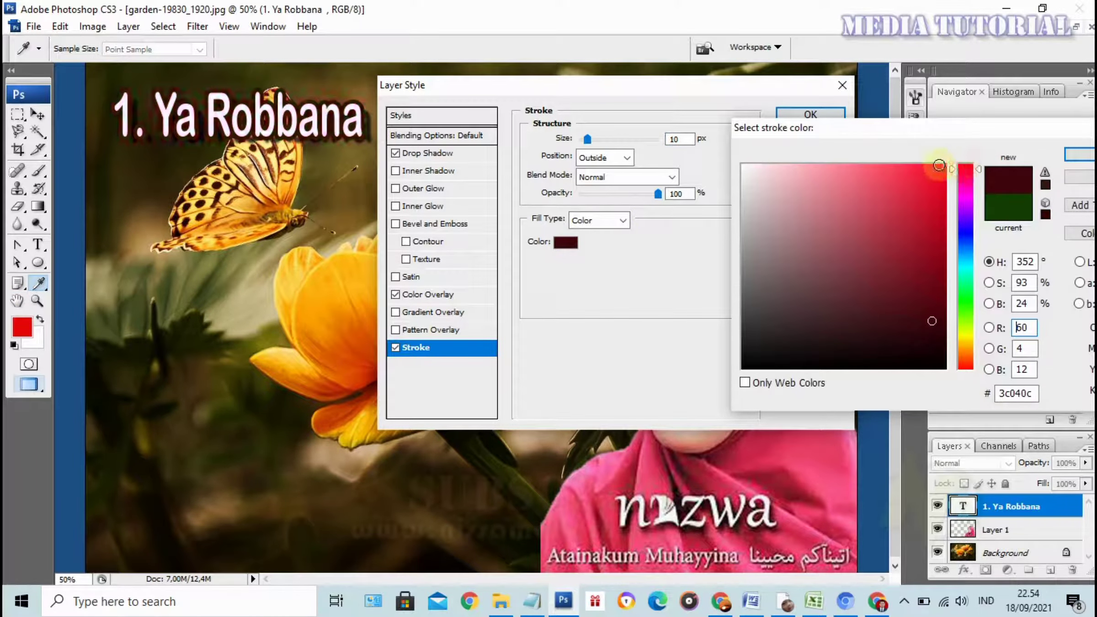
pyautogui.click(944, 165)
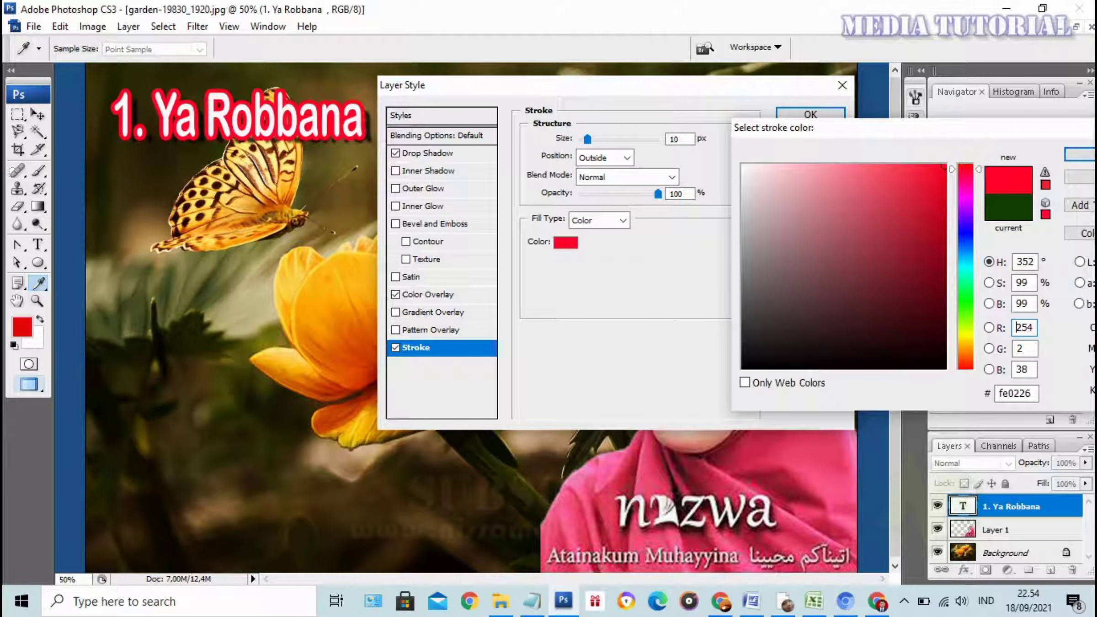
pyautogui.click(1080, 155)
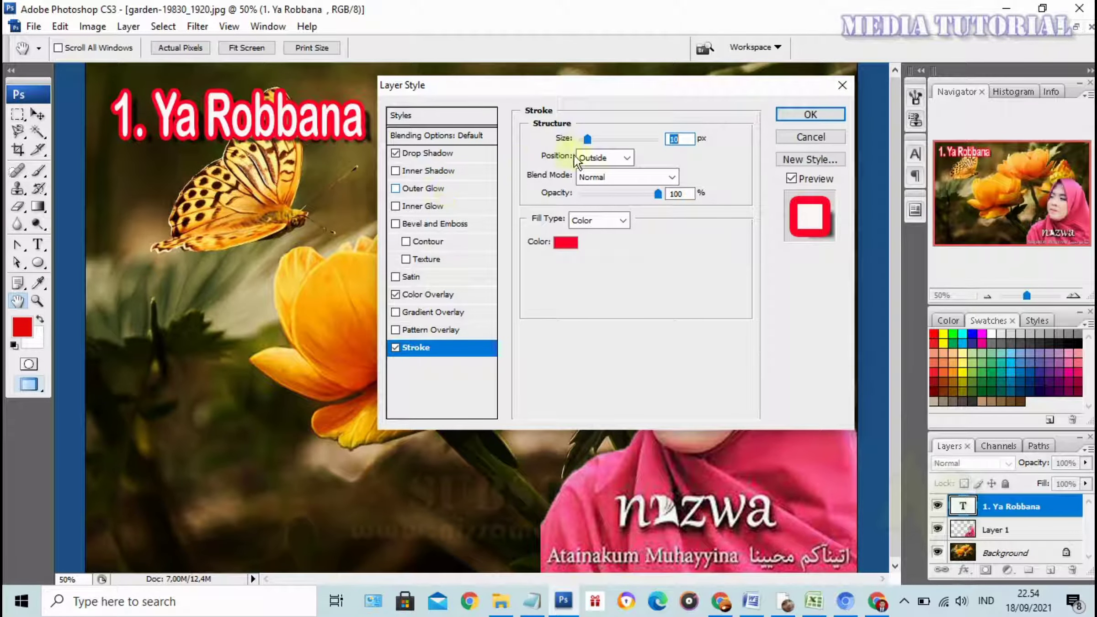
# Adjust the drop shadow: slightly shorter distance, 23% spread, 32 px size.
pyautogui.click(456, 154)
pyautogui.moveTo(604, 204); pyautogui.dragTo(605, 210)
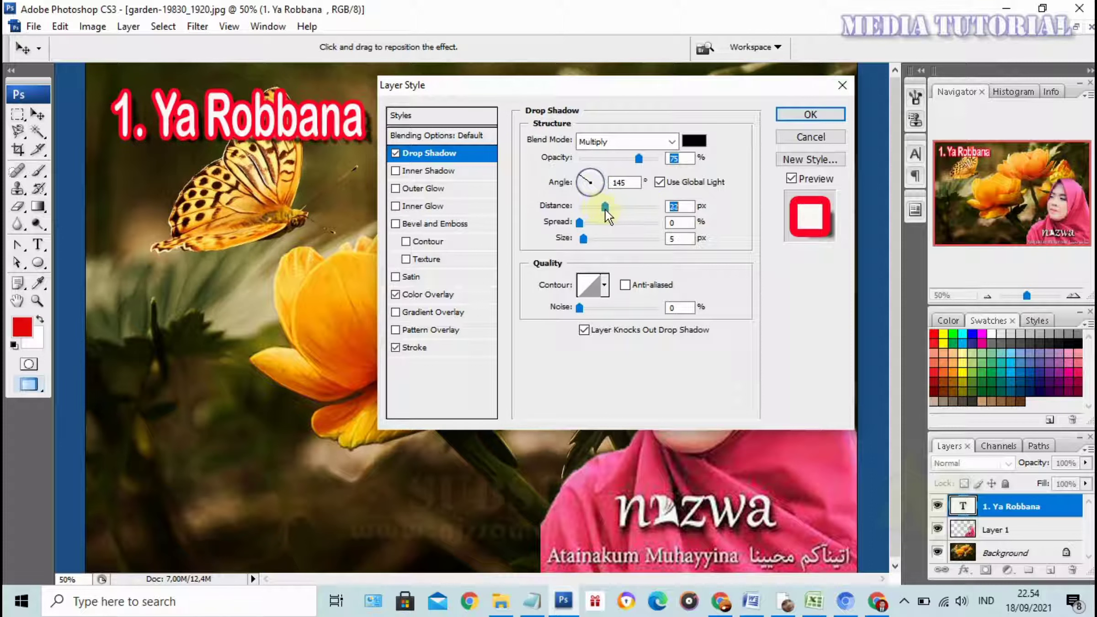
pyautogui.moveTo(580, 223)
pyautogui.mouseDown()
pyautogui.moveTo(607, 239)
pyautogui.moveTo(594, 239)
pyautogui.mouseUp()
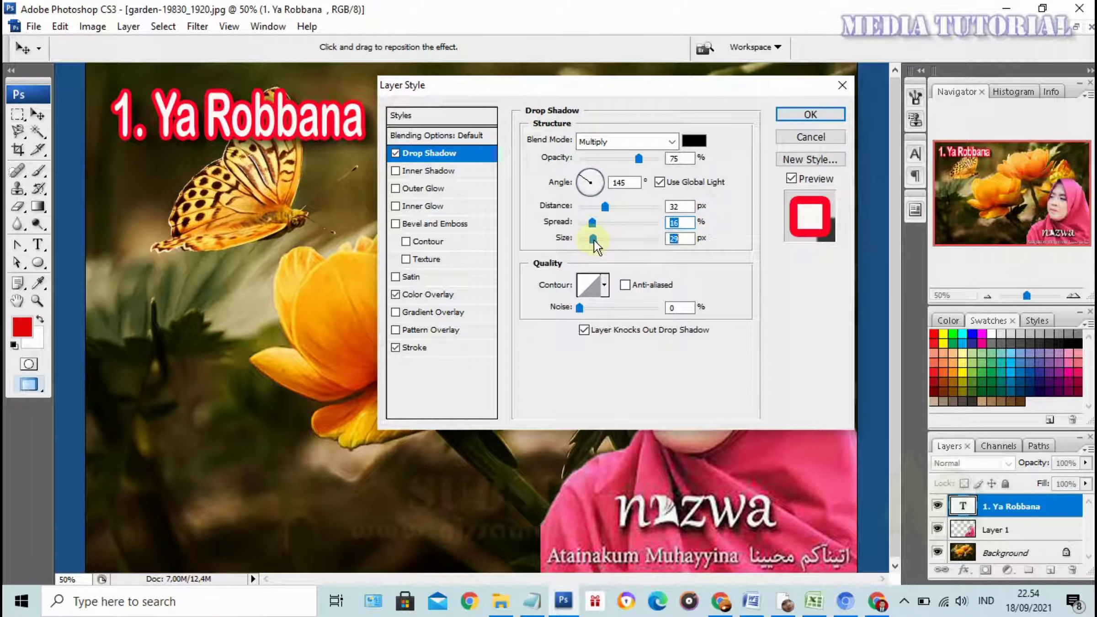
pyautogui.moveTo(594, 239)
pyautogui.mouseDown()
pyautogui.moveTo(612, 228)
pyautogui.moveTo(618, 207)
pyautogui.moveTo(609, 207)
pyautogui.mouseUp()
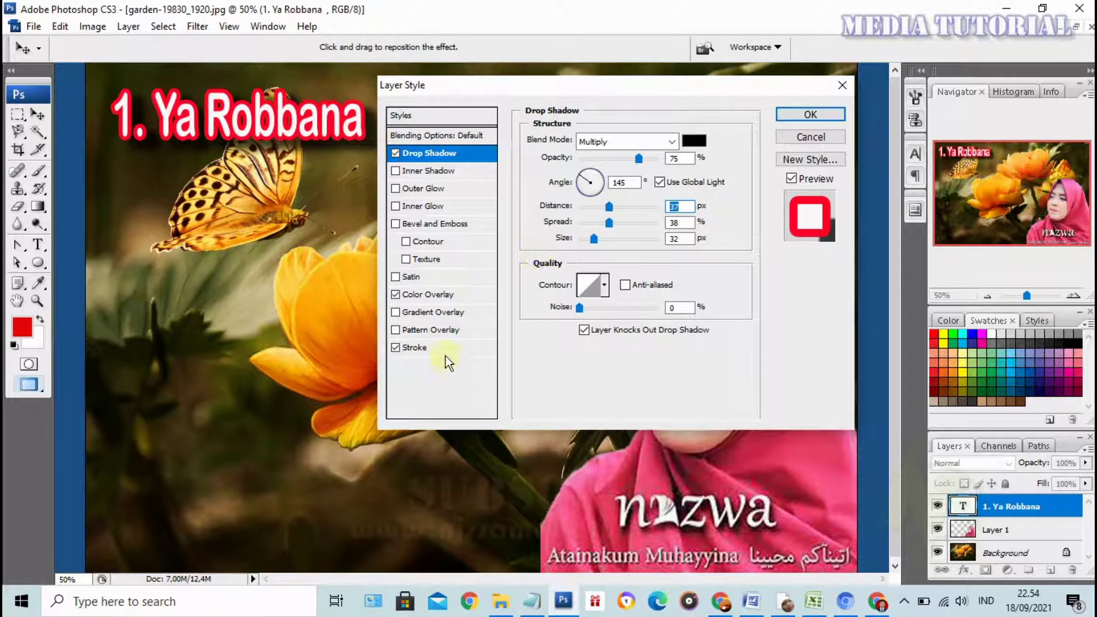
# Keep the stroke at 10 px, apply the effects, and preview the title.
pyautogui.click(467, 349)
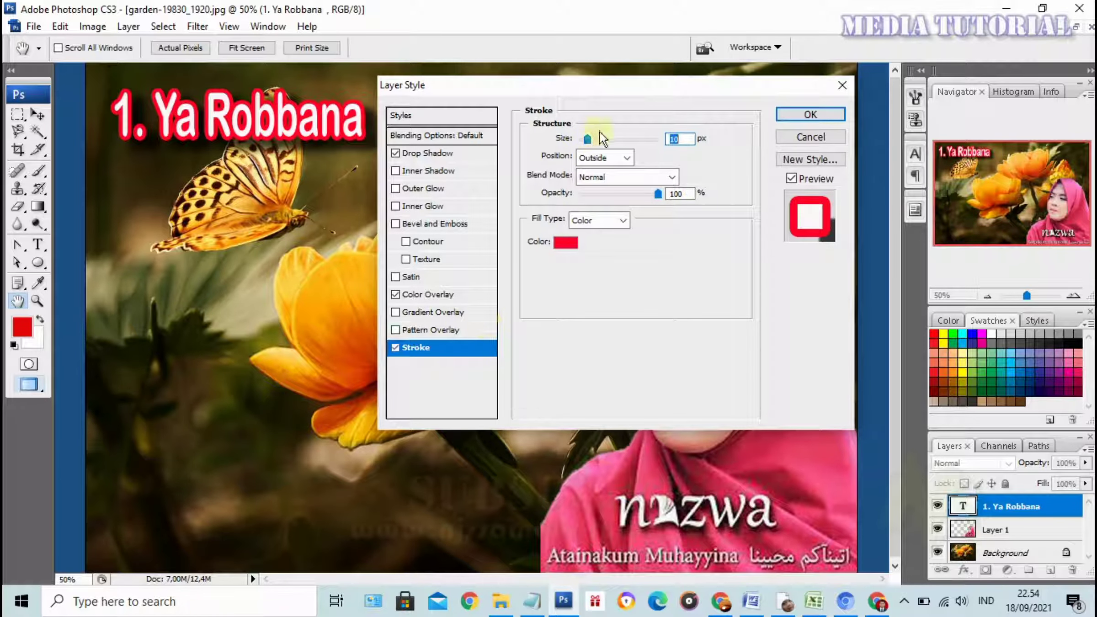
pyautogui.moveTo(588, 139); pyautogui.dragTo(584, 137)
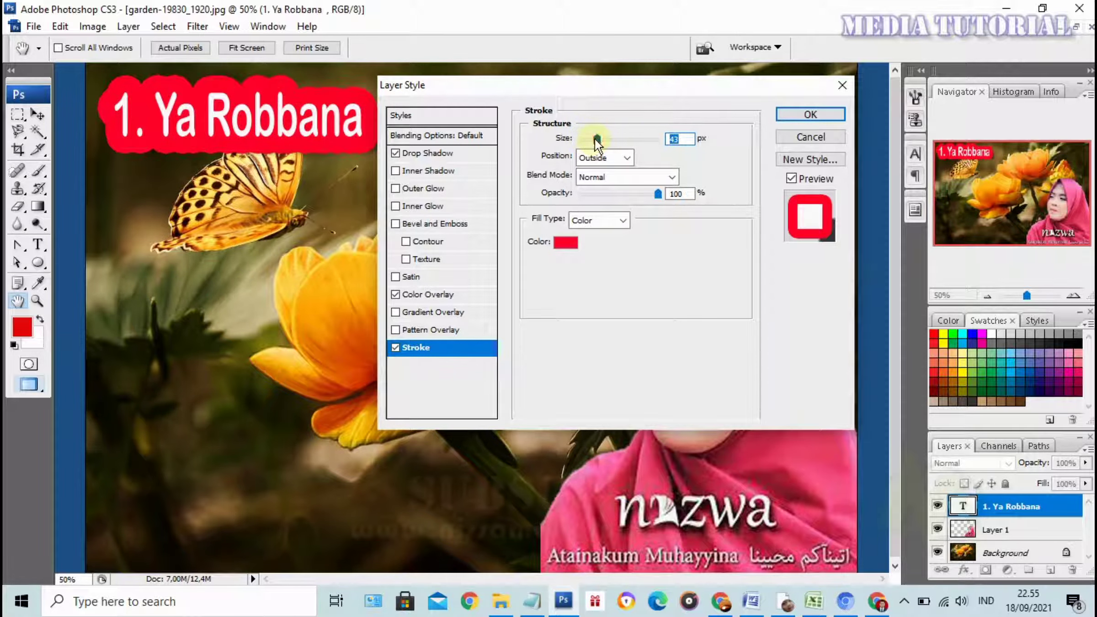
pyautogui.moveTo(585, 136); pyautogui.dragTo(586, 139)
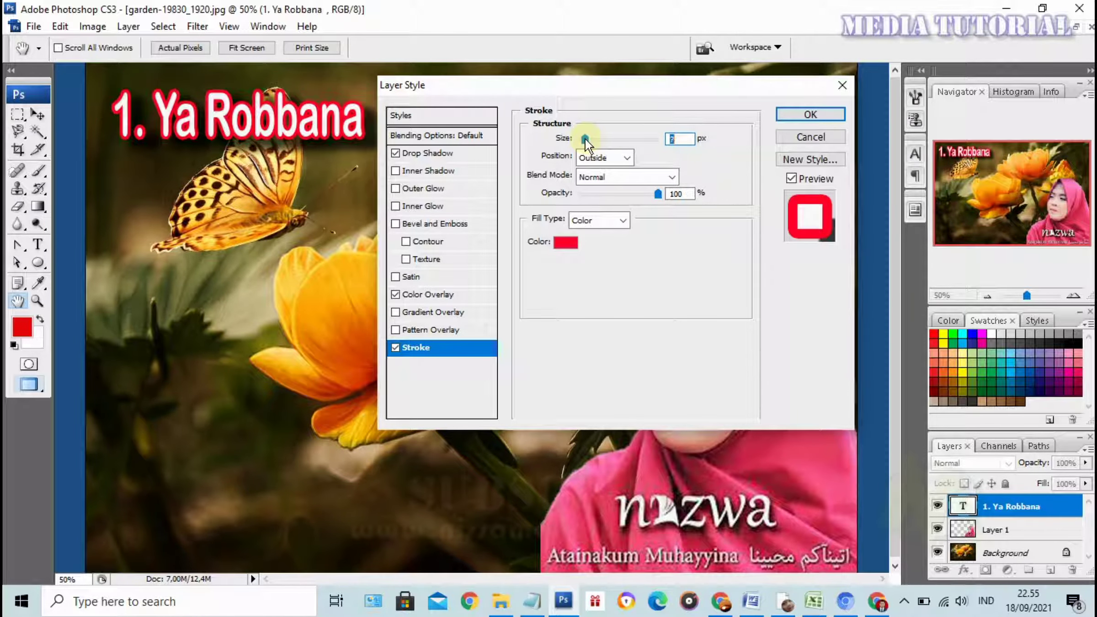
pyautogui.click(811, 114)
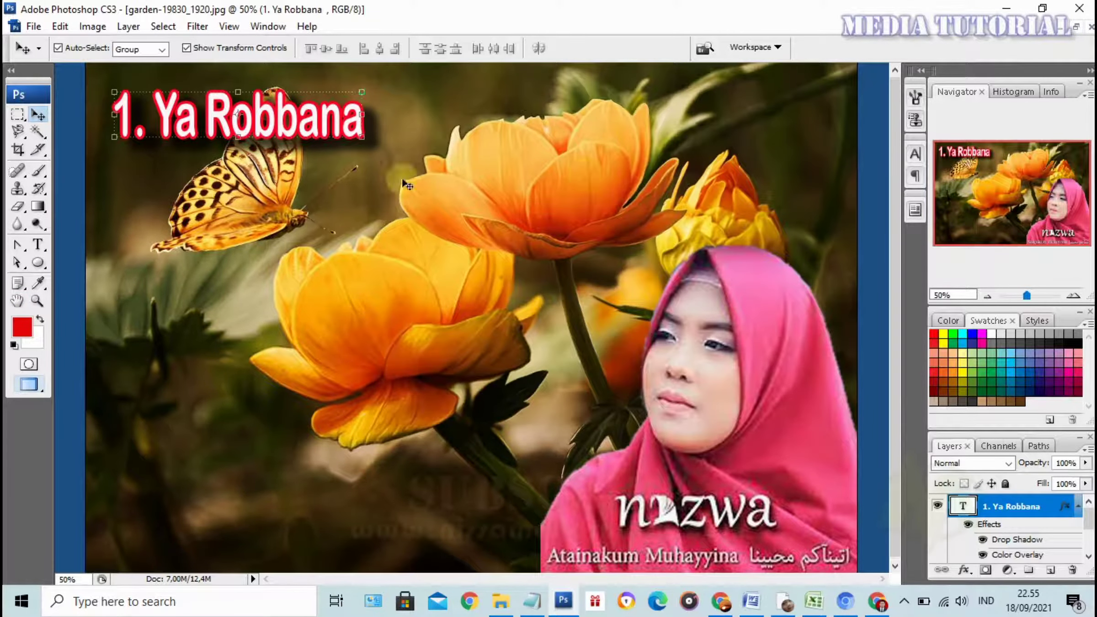
pyautogui.click(387, 178)
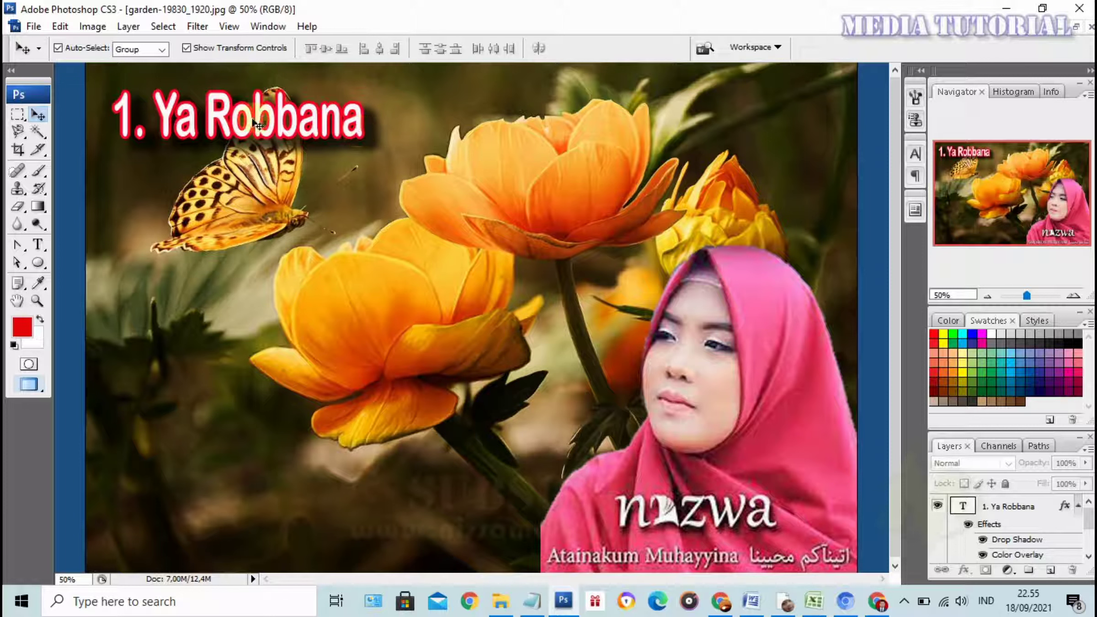
pyautogui.click(195, 122)
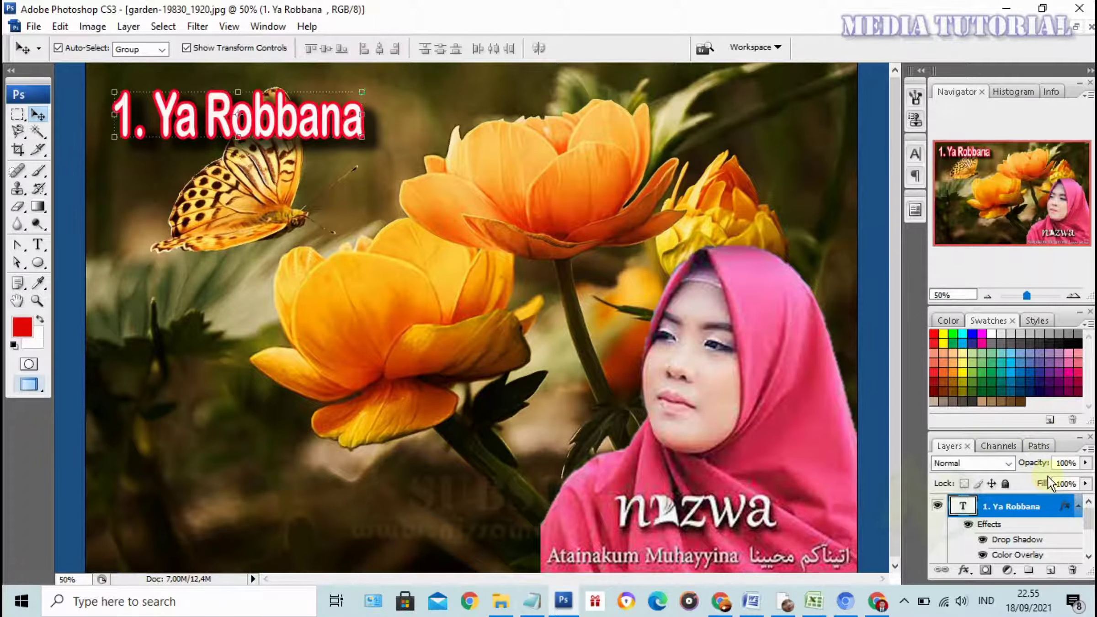
# Duplicate the red '1. Ya Robbana' line and shift the copy below the original.
pyautogui.rightClick(1052, 505)
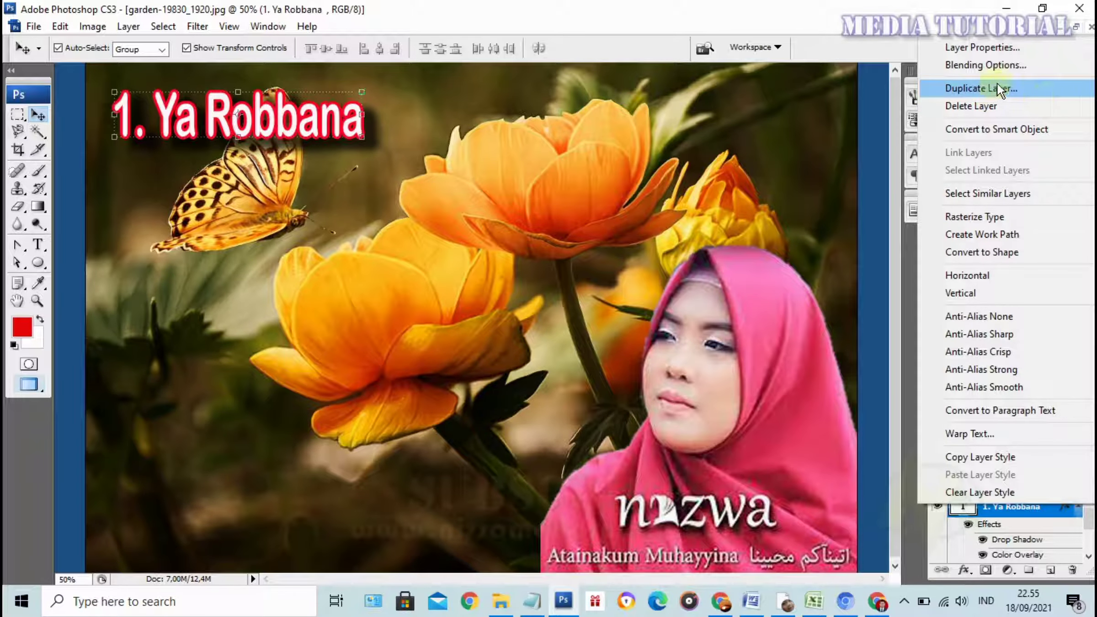
pyautogui.click(979, 88)
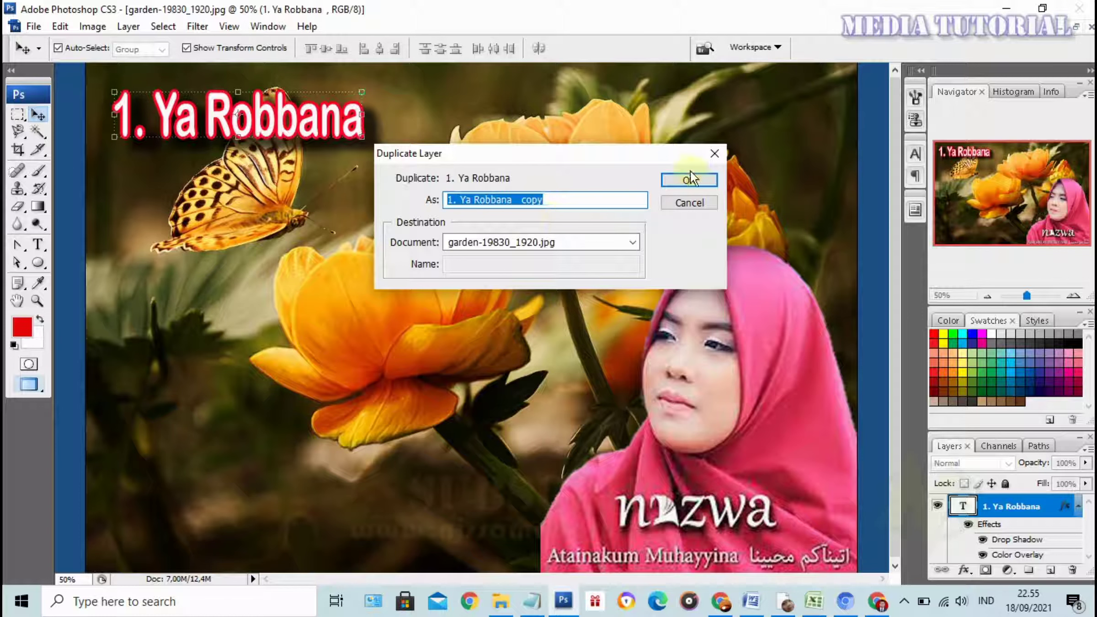
pyautogui.press('Return')
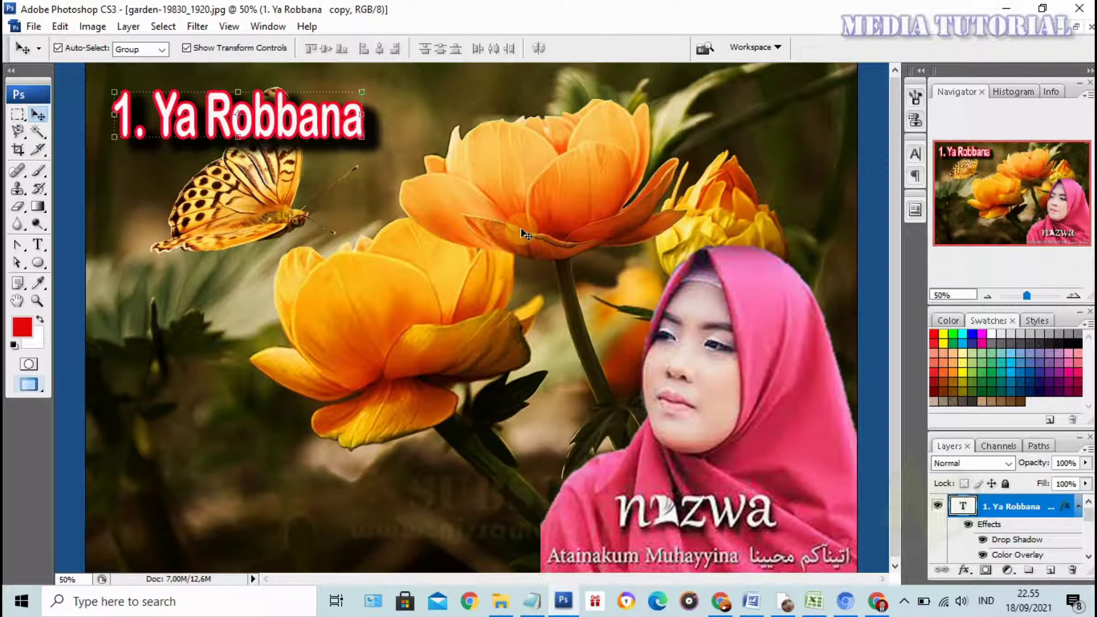
pyautogui.hotkey('shift', 'Down')
pyautogui.hotkey('shift', 'Down')
pyautogui.hotkey('shift', 'Down')
pyautogui.hotkey('shift', 'Down')
pyautogui.hotkey('shift', 'Down')
pyautogui.hotkey('shift', 'Down')
pyautogui.hotkey('shift', 'Down')
pyautogui.hotkey('shift', 'Down')
pyautogui.hotkey('shift', 'Down')
pyautogui.hotkey('shift', 'Down')
pyautogui.hotkey('shift', 'Down')
pyautogui.hotkey('shift', 'Down')
pyautogui.hotkey('shift', 'Down')
pyautogui.hotkey('shift', 'Down')
pyautogui.hotkey('shift', 'Down')
pyautogui.hotkey('shift', 'Down')
pyautogui.hotkey('shift', 'Down')
pyautogui.hotkey('shift', 'Down')
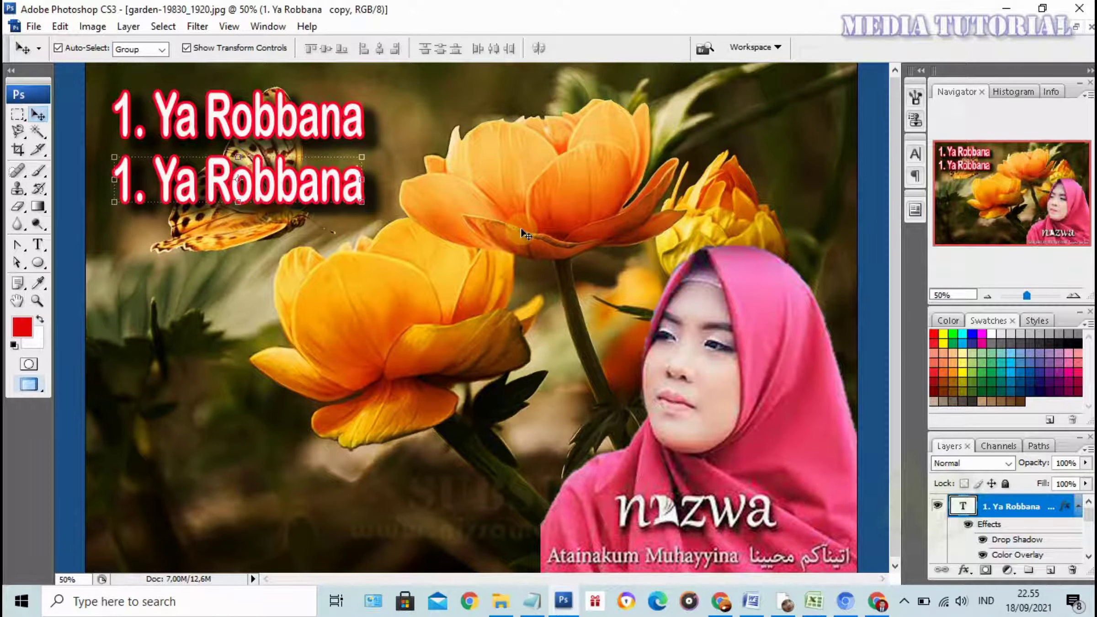
# Add a third '1. Ya Robbana' line beneath, nudged for even spacing.
pyautogui.rightClick(1038, 505)
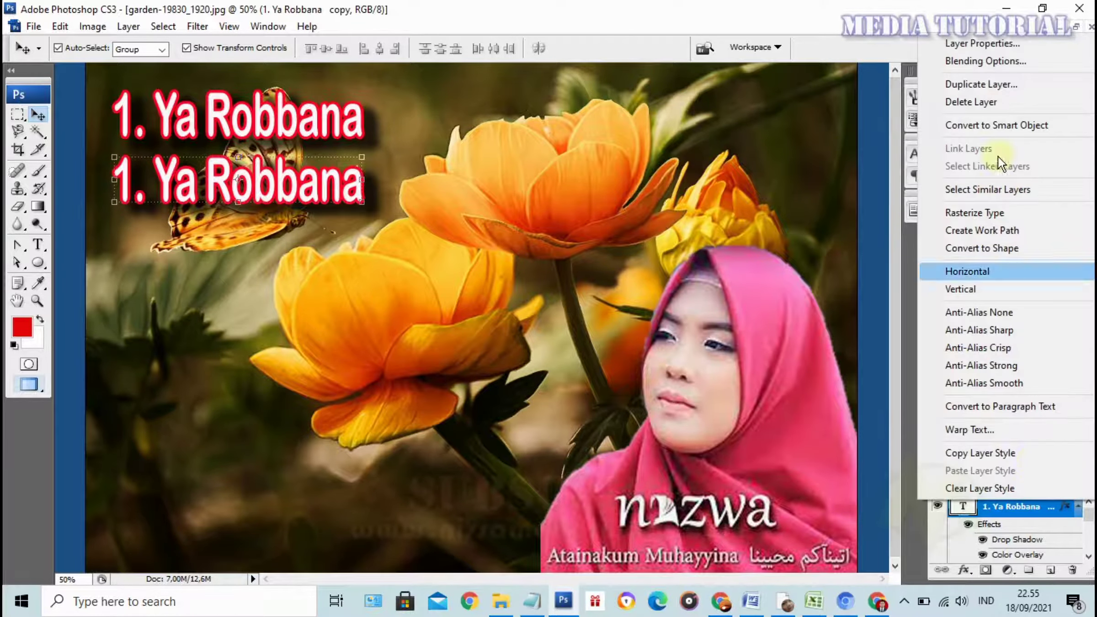
pyautogui.click(989, 82)
pyautogui.press('Return')
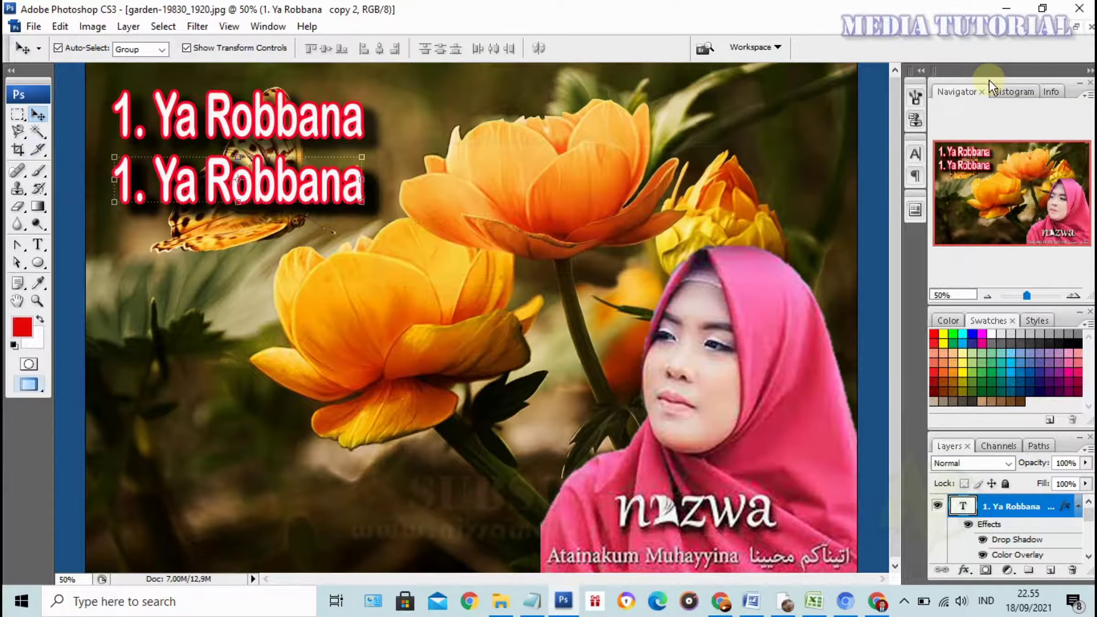
pyautogui.hotkey('shift', 'Down')
pyautogui.hotkey('shift', 'Down')
pyautogui.hotkey('shift', 'Down')
pyautogui.hotkey('shift', 'Down')
pyautogui.hotkey('shift', 'Down')
pyautogui.hotkey('shift', 'Down')
pyautogui.hotkey('shift', 'Down')
pyautogui.hotkey('shift', 'Down')
pyautogui.hotkey('shift', 'Down')
pyautogui.hotkey('shift', 'Down')
pyautogui.hotkey('shift', 'Down')
pyautogui.hotkey('shift', 'Down')
pyautogui.hotkey('shift', 'Down')
pyautogui.hotkey('shift', 'Down')
pyautogui.hotkey('shift', 'Down')
pyautogui.hotkey('shift', 'Down')
pyautogui.hotkey('shift', 'Down')
pyautogui.hotkey('shift', 'Down')
pyautogui.hotkey('shift', 'Down')
pyautogui.hotkey('shift', 'Down')
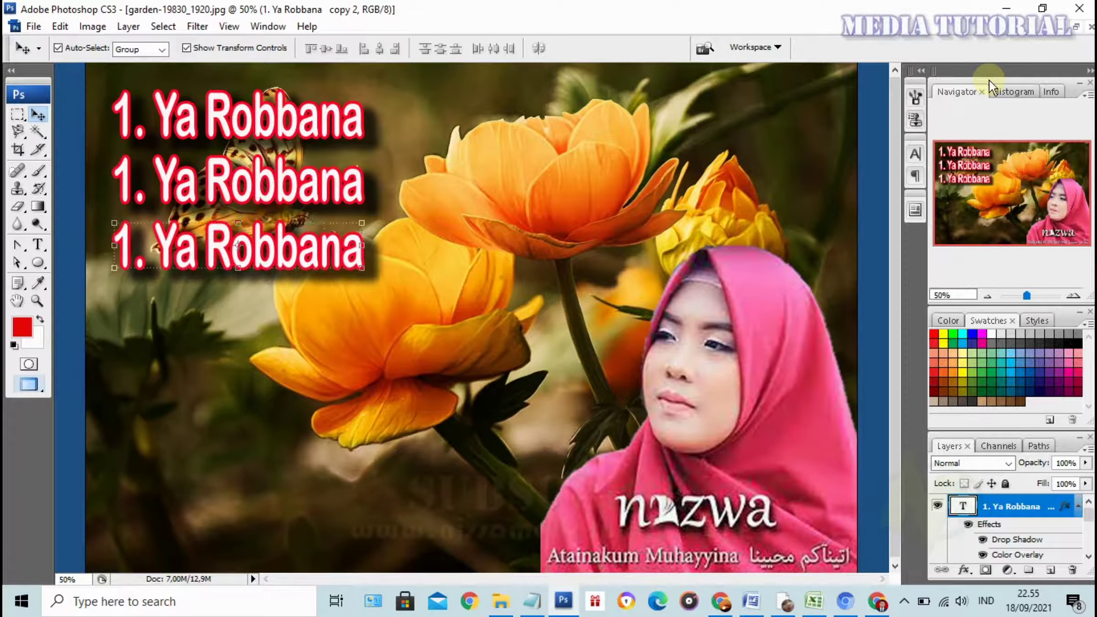
pyautogui.press('Up')
pyautogui.press('Up')
pyautogui.press('Up')
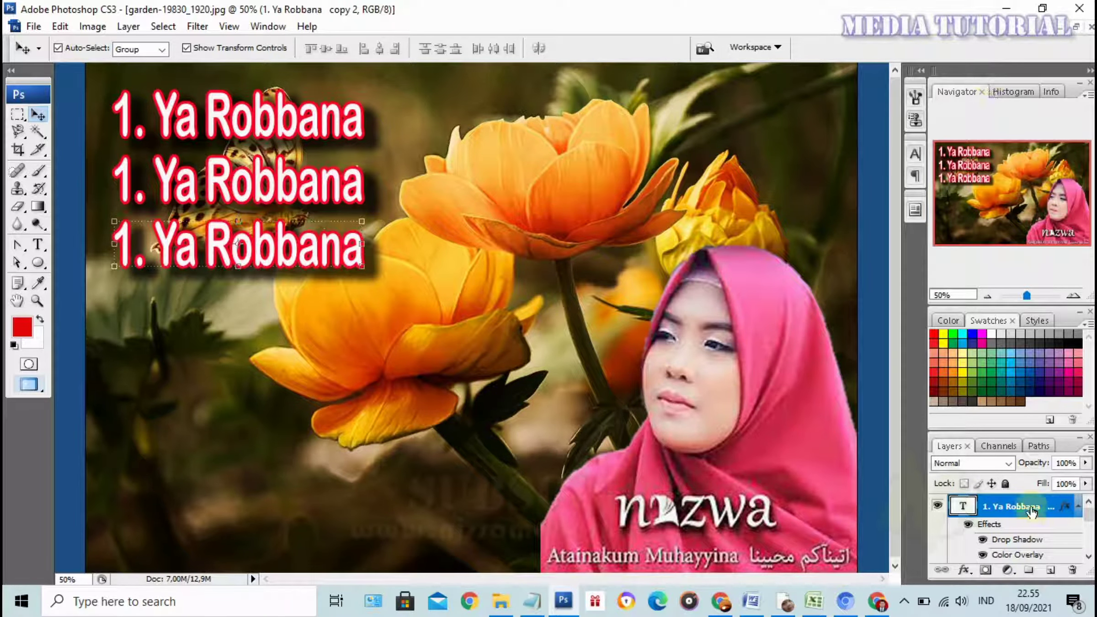
# Add a fourth '1. Ya Robbana' copy at the bottom of the column.
pyautogui.rightClick(1033, 503)
pyautogui.click(984, 84)
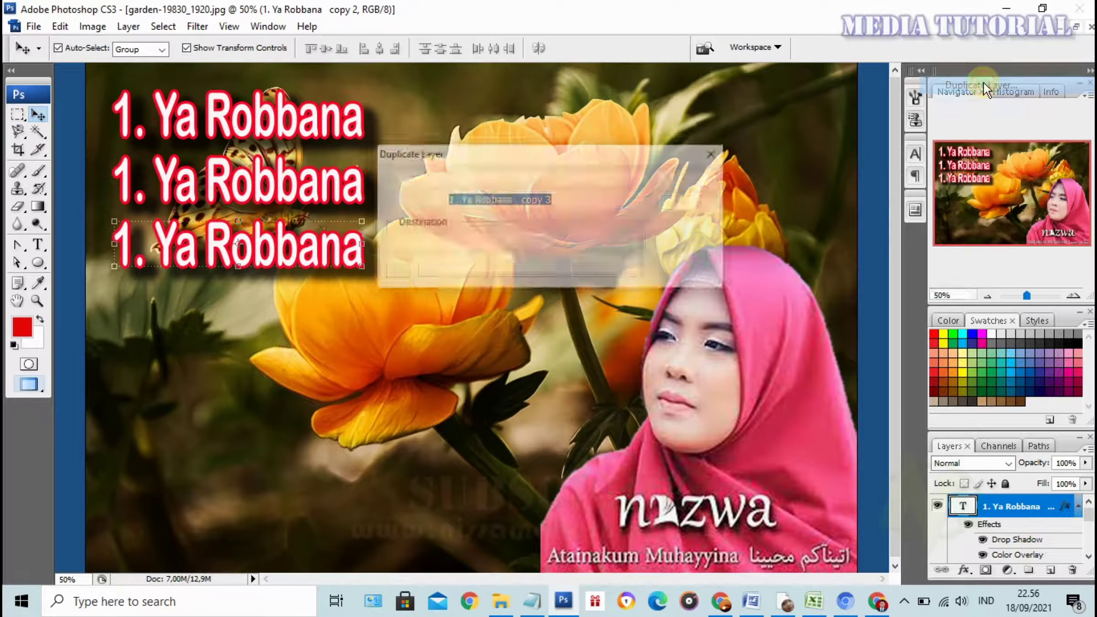
pyautogui.press('Return')
pyautogui.hotkey('shift', 'Down')
pyautogui.hotkey('shift', 'Down')
pyautogui.hotkey('shift', 'Down')
pyautogui.hotkey('shift', 'Down')
pyautogui.hotkey('shift', 'Down')
pyautogui.hotkey('shift', 'Down')
pyautogui.hotkey('shift', 'Down')
pyautogui.hotkey('shift', 'Down')
pyautogui.hotkey('shift', 'Down')
pyautogui.hotkey('shift', 'Down')
pyautogui.hotkey('shift', 'Down')
pyautogui.hotkey('shift', 'Down')
pyautogui.hotkey('shift', 'Down')
pyautogui.hotkey('shift', 'Down')
pyautogui.hotkey('shift', 'Down')
pyautogui.hotkey('shift', 'Down')
pyautogui.hotkey('shift', 'Down')
pyautogui.hotkey('shift', 'Down')
pyautogui.hotkey('shift', 'Down')
pyautogui.hotkey('shift', 'Down')
pyautogui.hotkey('shift', 'Down')
pyautogui.hotkey('shift', 'Down')
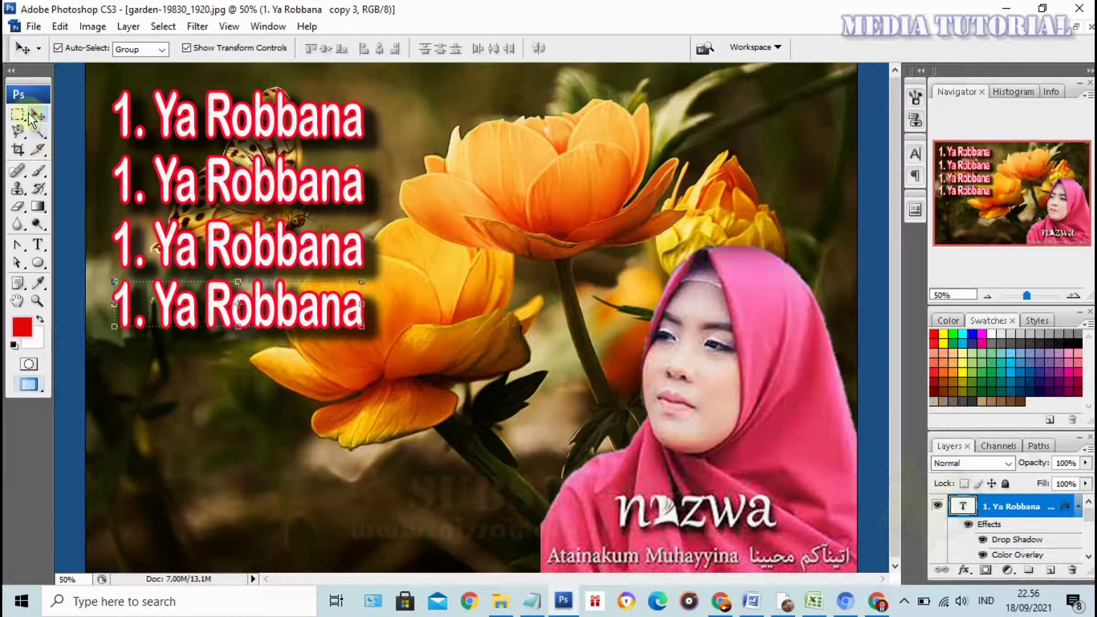
pyautogui.click(38, 245)
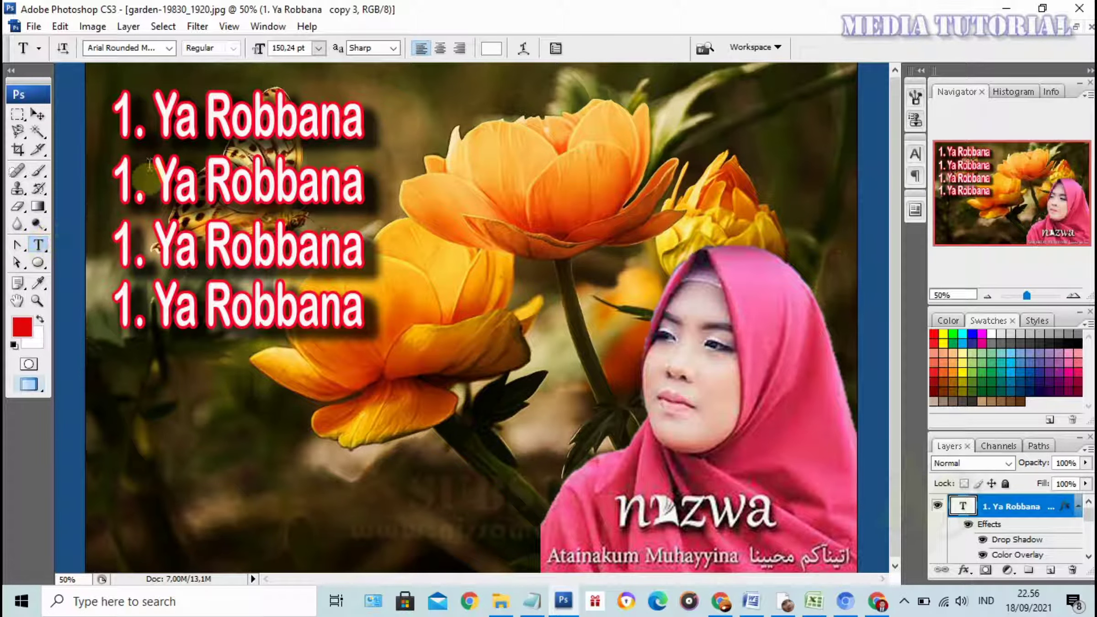
# Change the second line to '1. Ya Rosullaloh'.
pyautogui.click(159, 183)
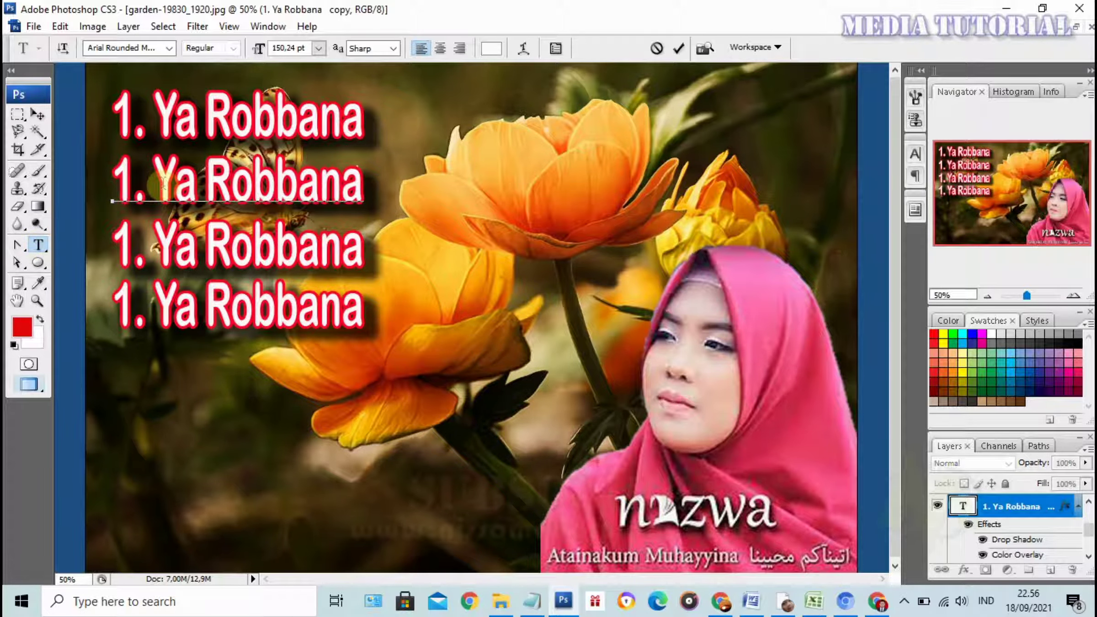
pyautogui.moveTo(253, 183); pyautogui.dragTo(368, 188)
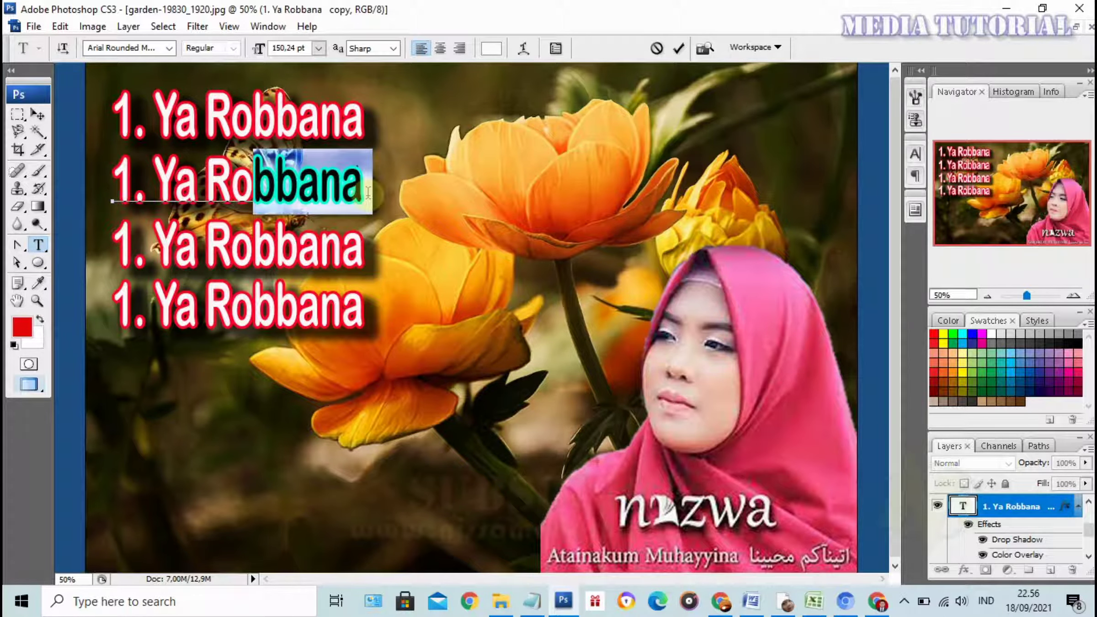
pyautogui.write('su')
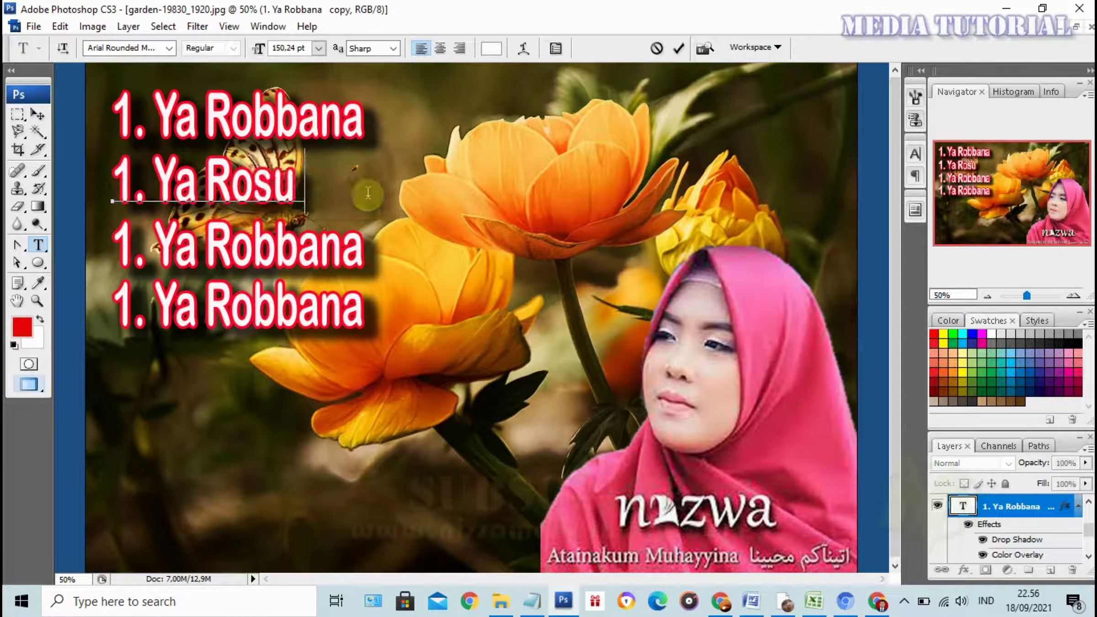
pyautogui.write('llaloh')
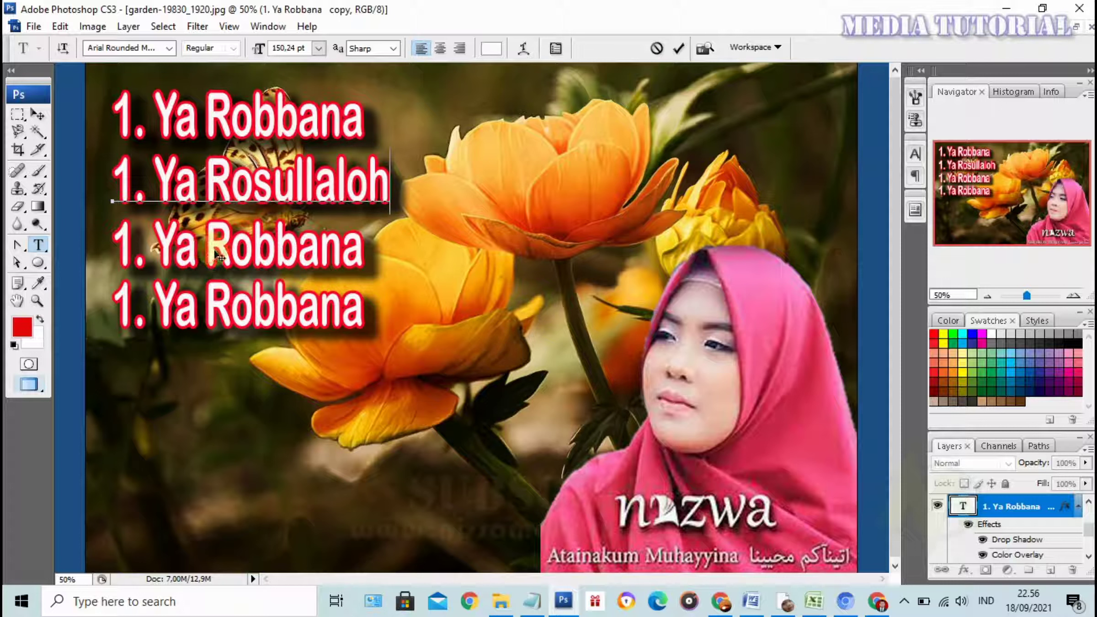
pyautogui.click(38, 114)
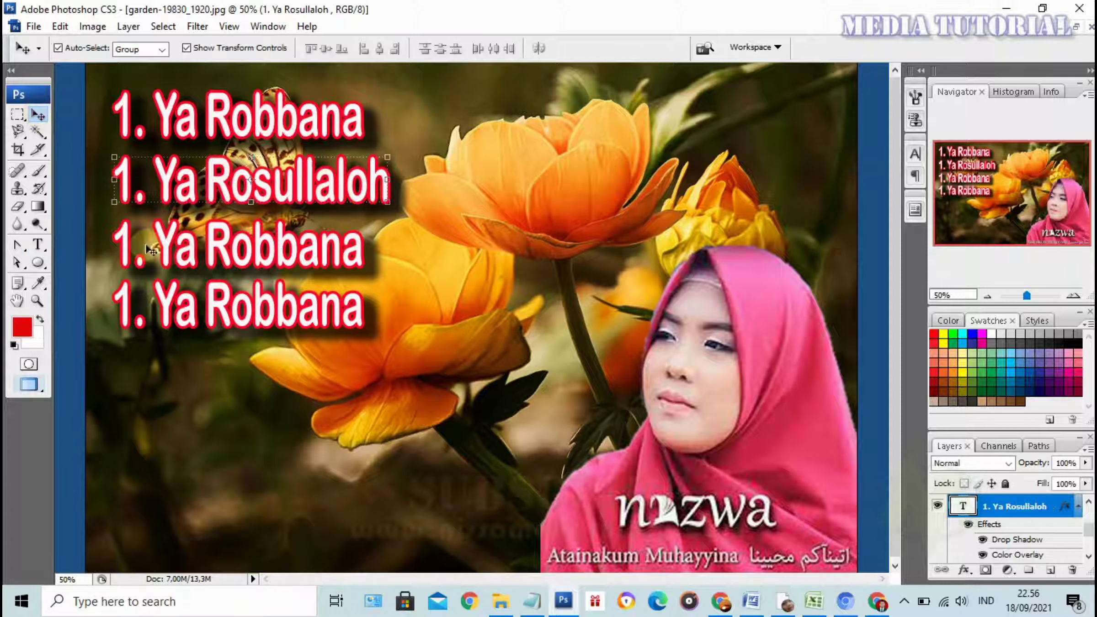
# Change the third line to '1. Ya Alloh'.
pyautogui.click(39, 244)
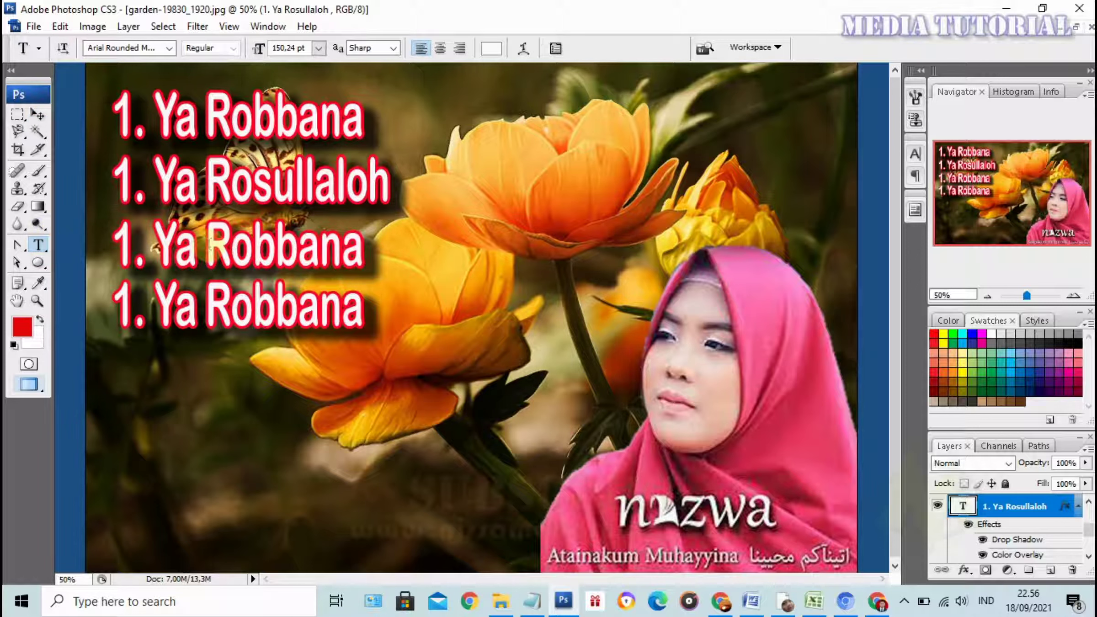
pyautogui.click(210, 245)
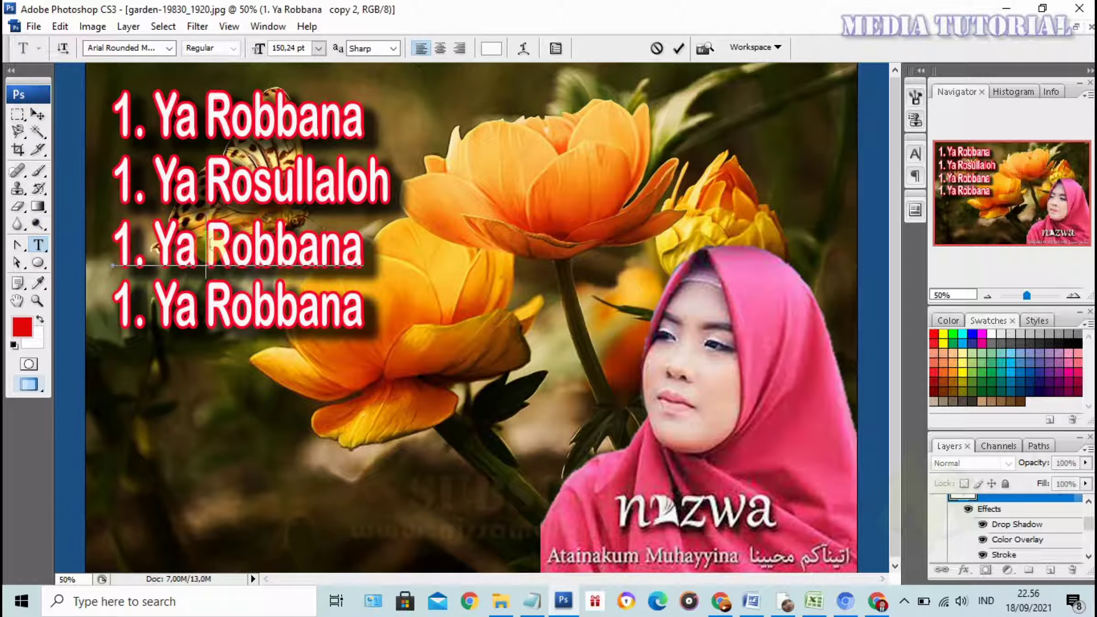
pyautogui.write('Alloh')
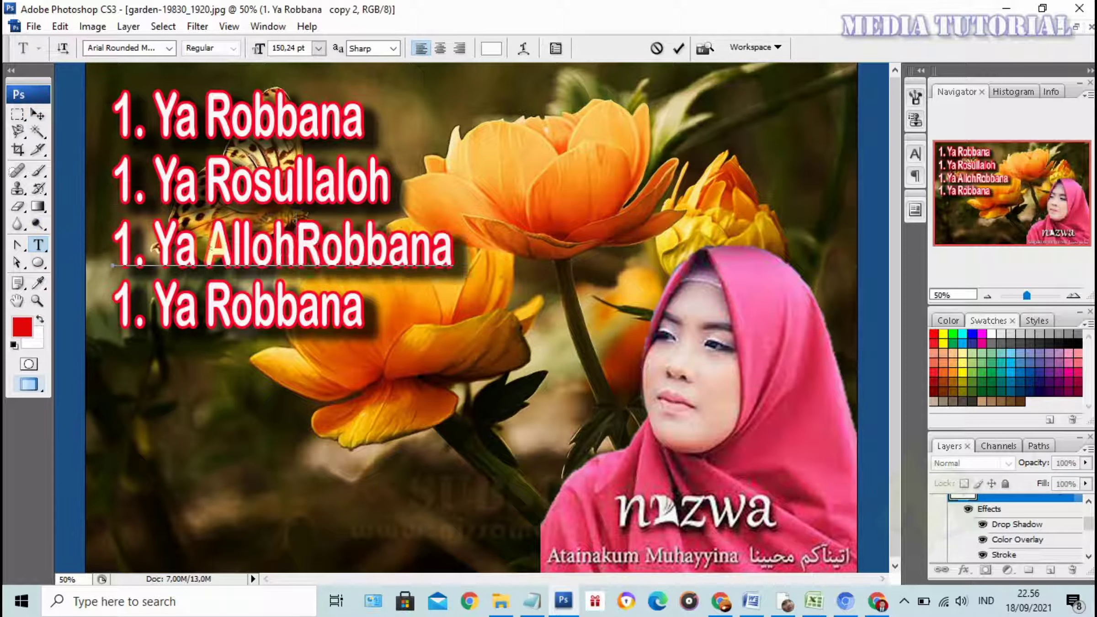
pyautogui.press('Delete')
pyautogui.press('Delete')
pyautogui.press('Delete')
pyautogui.press('Delete')
pyautogui.press('Delete')
pyautogui.press('Delete')
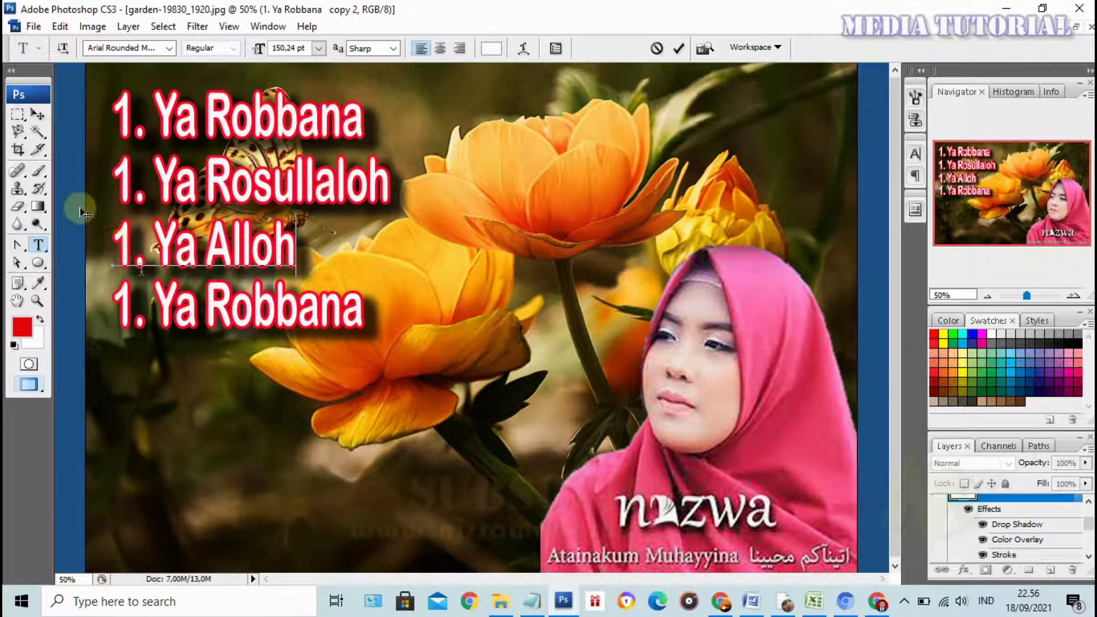
pyautogui.click(41, 117)
# Change the fourth line to '1. Ya Robi'.
pyautogui.click(39, 245)
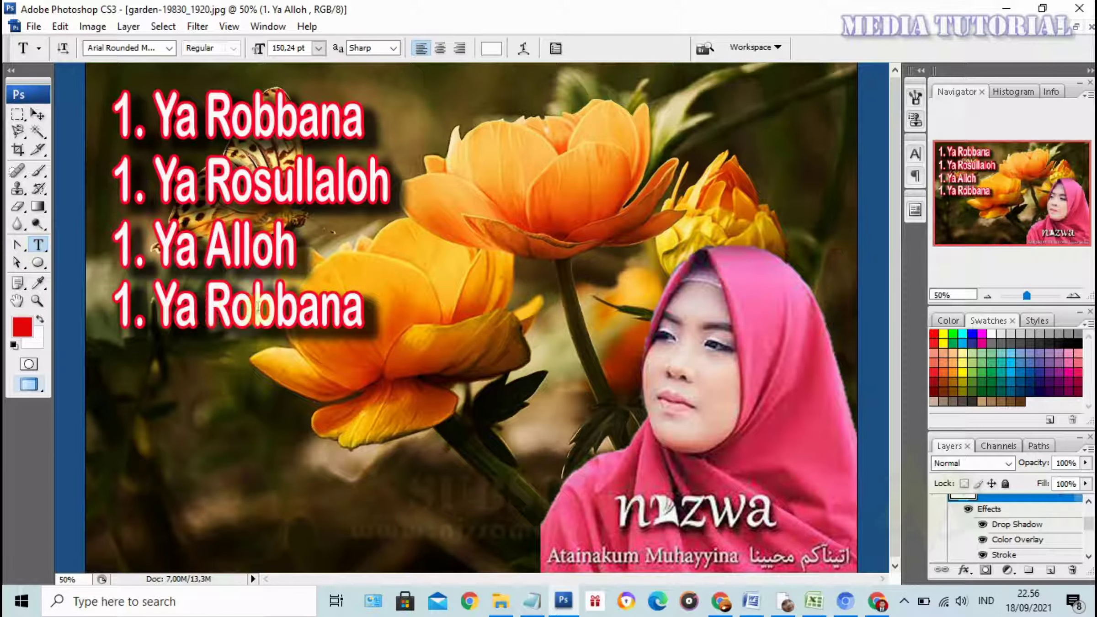
pyautogui.moveTo(276, 306); pyautogui.dragTo(371, 312)
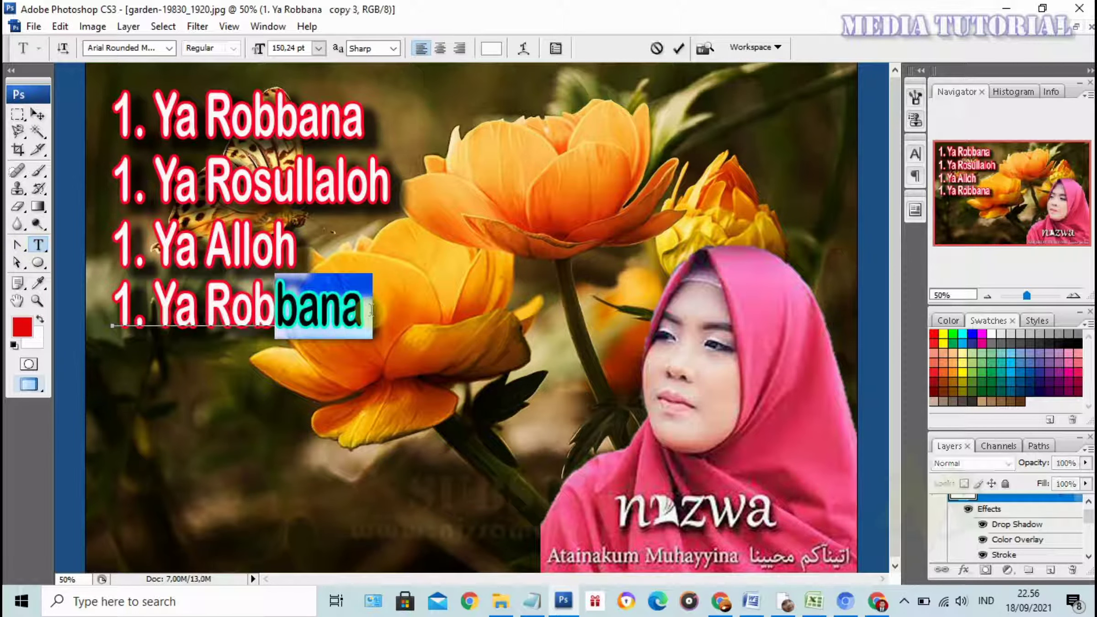
pyautogui.write('i')
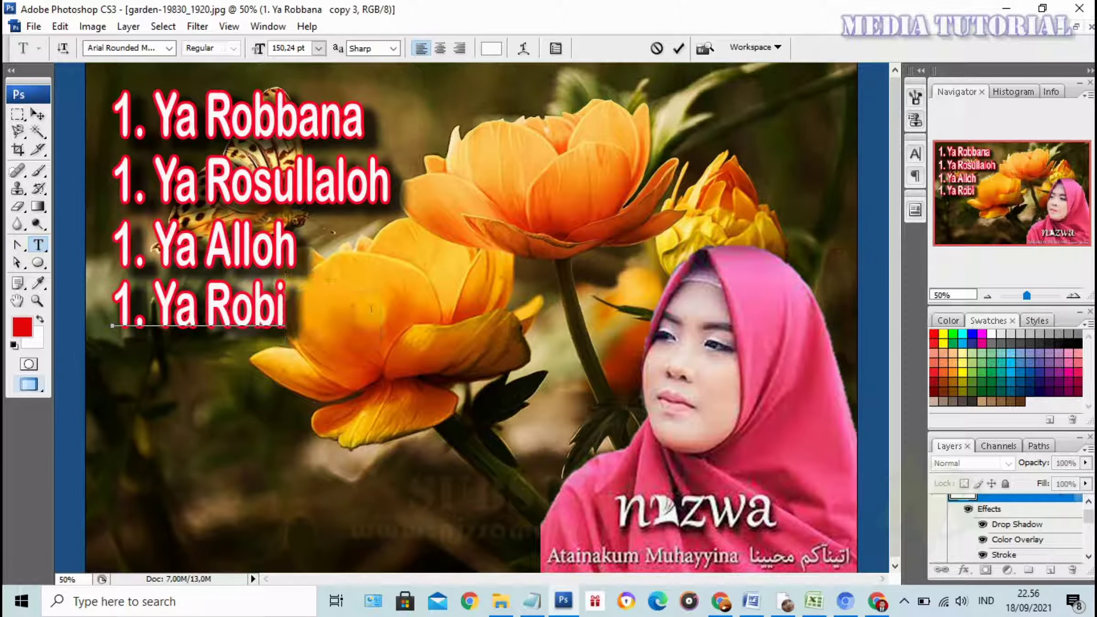
pyautogui.click(38, 120)
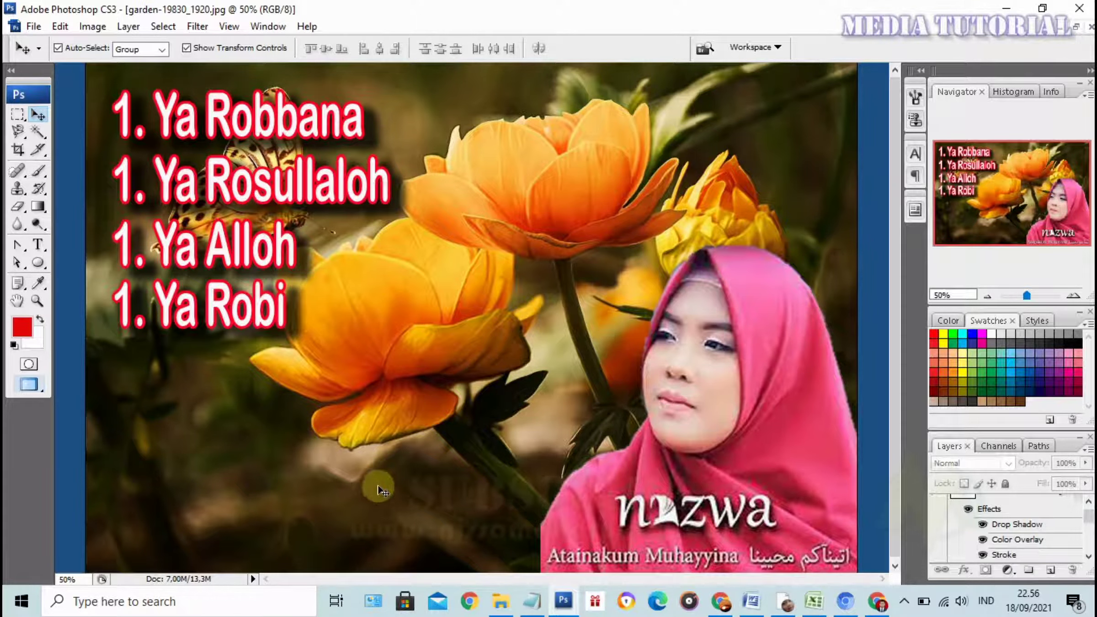
# Type a yellow 'Maulidi Nazwa' text line above the orange flower, correcting typos.
pyautogui.click(312, 128)
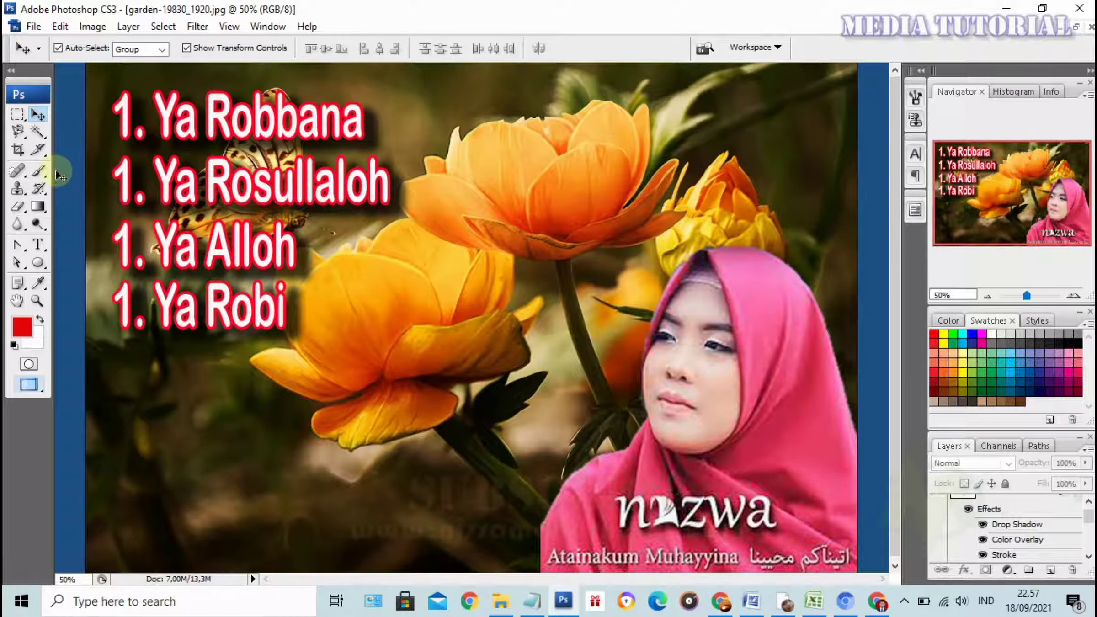
pyautogui.click(39, 245)
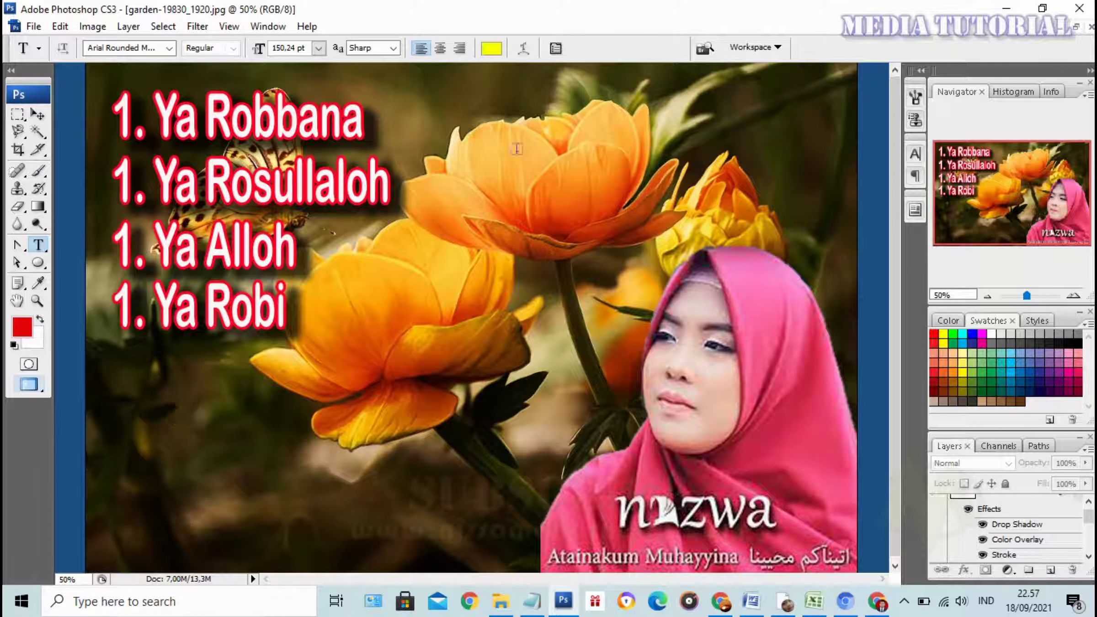
pyautogui.click(490, 136)
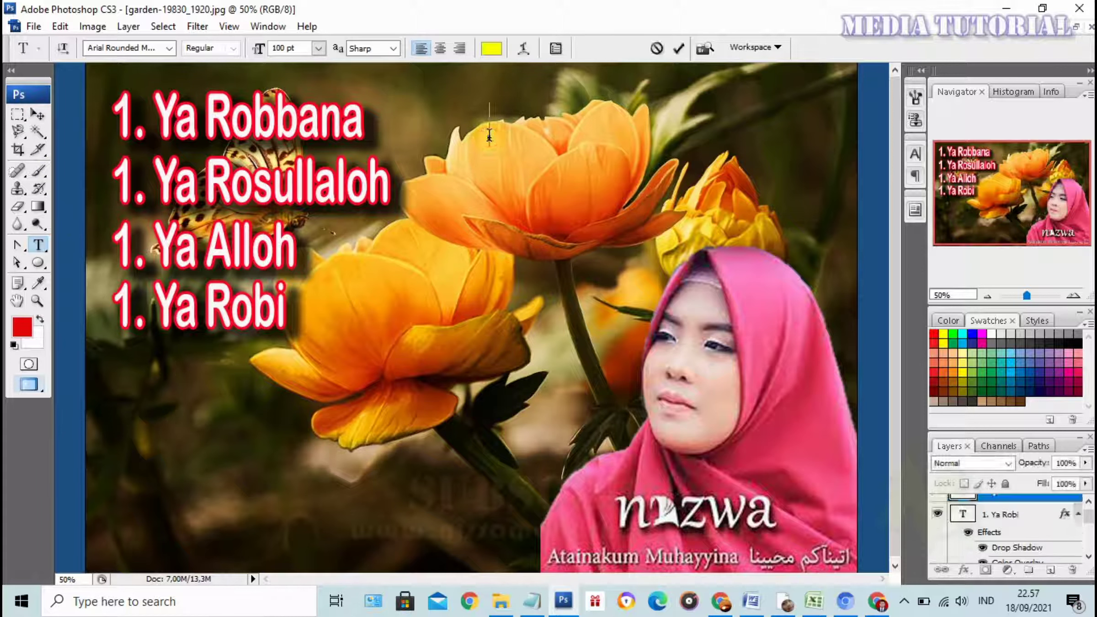
pyautogui.write('Mau;idia')
pyautogui.press('BackSpace')
pyautogui.press('BackSpace')
pyautogui.press('BackSpace')
pyautogui.press('BackSpace')
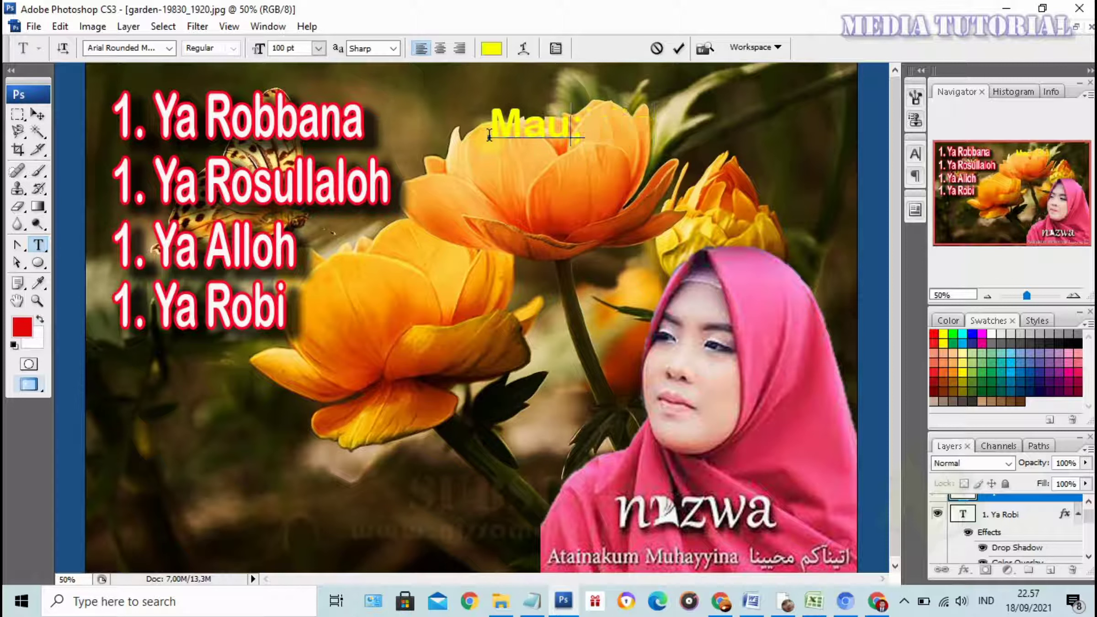
pyautogui.write('idi')
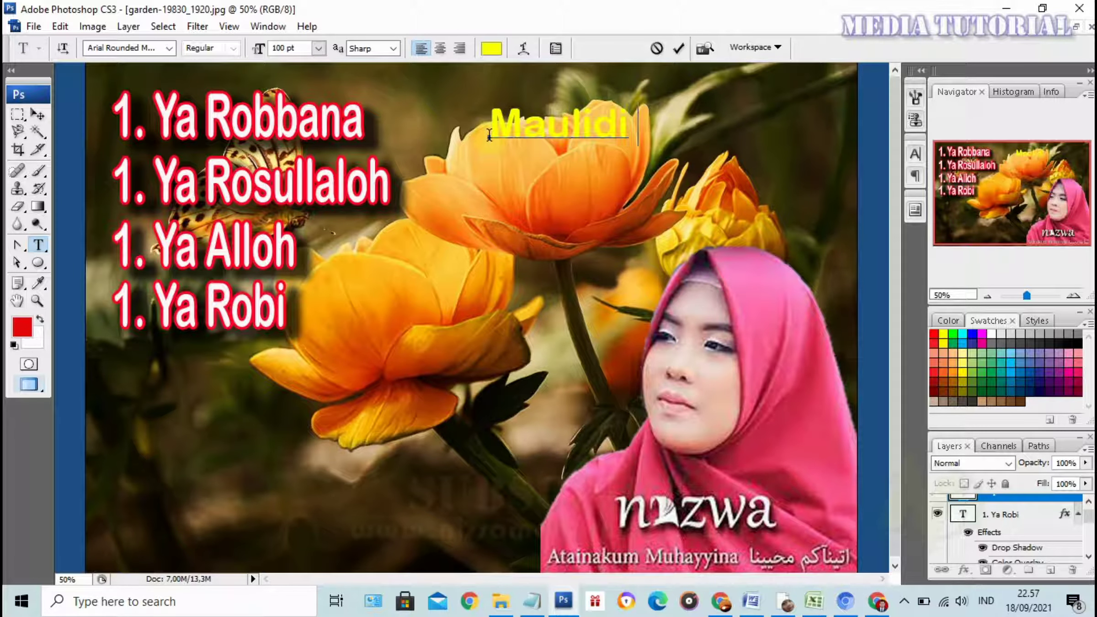
pyautogui.write(' Z')
pyautogui.press('BackSpace')
pyautogui.write('Nazw')
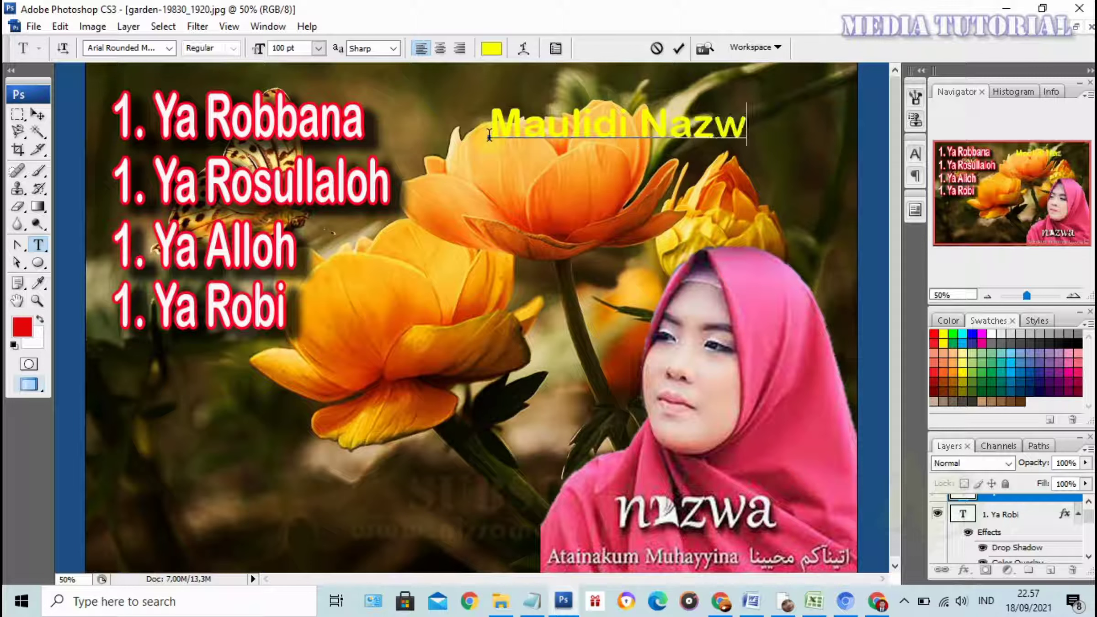
pyautogui.write('a')
pyautogui.click(38, 114)
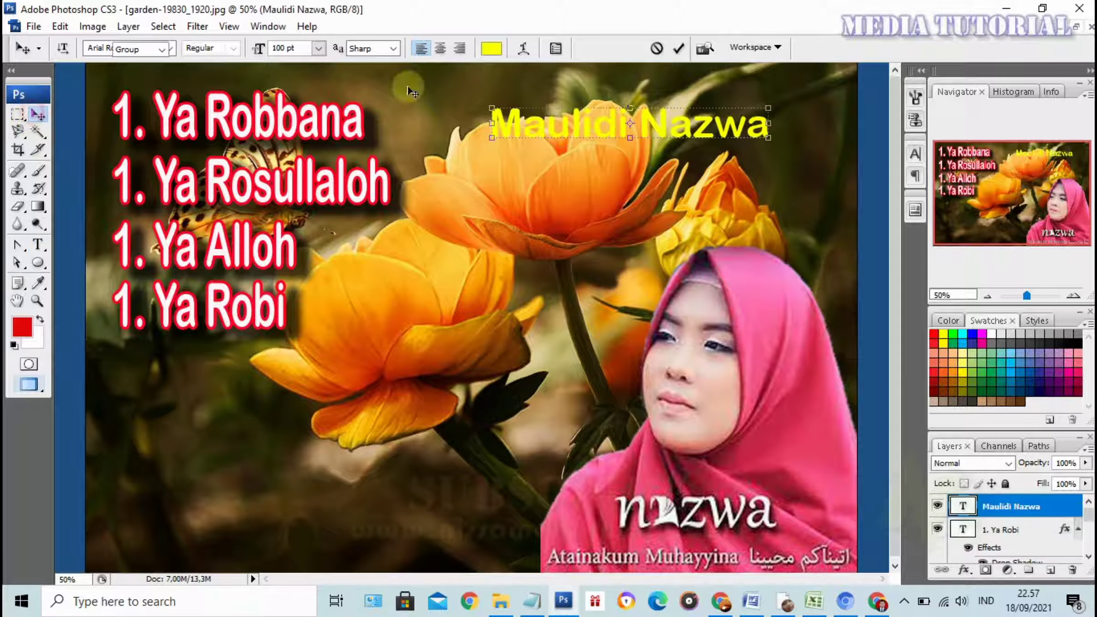
# Scale the 'Maulidi Nazwa' text larger and wider across the top of the poster.
pyautogui.moveTo(631, 138); pyautogui.dragTo(632, 202)
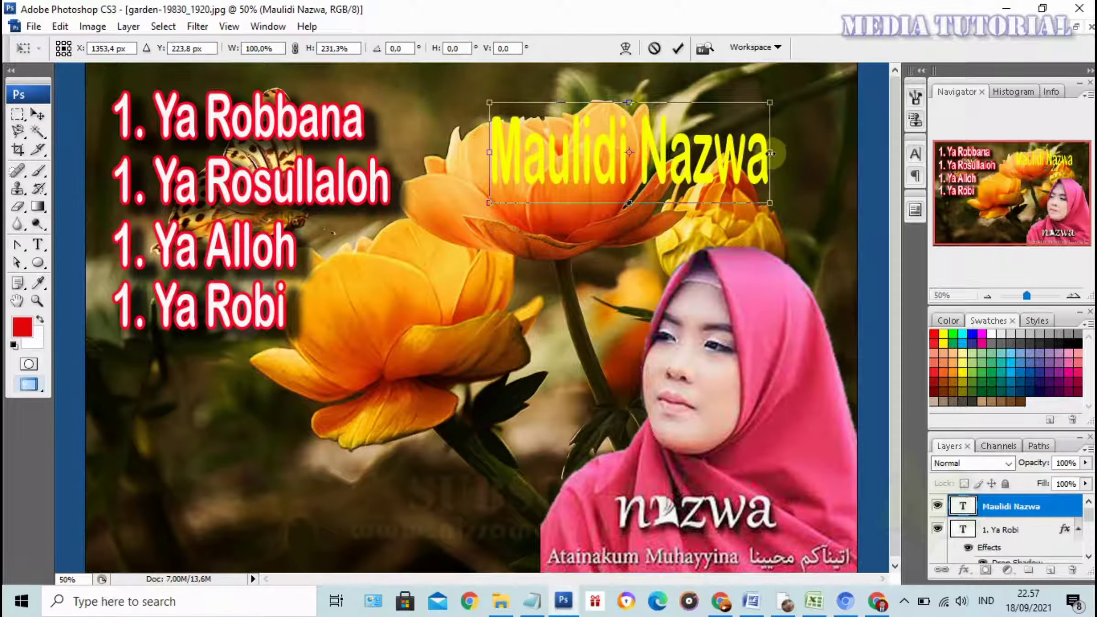
pyautogui.moveTo(771, 152); pyautogui.dragTo(834, 153)
pyautogui.moveTo(704, 146); pyautogui.dragTo(699, 115)
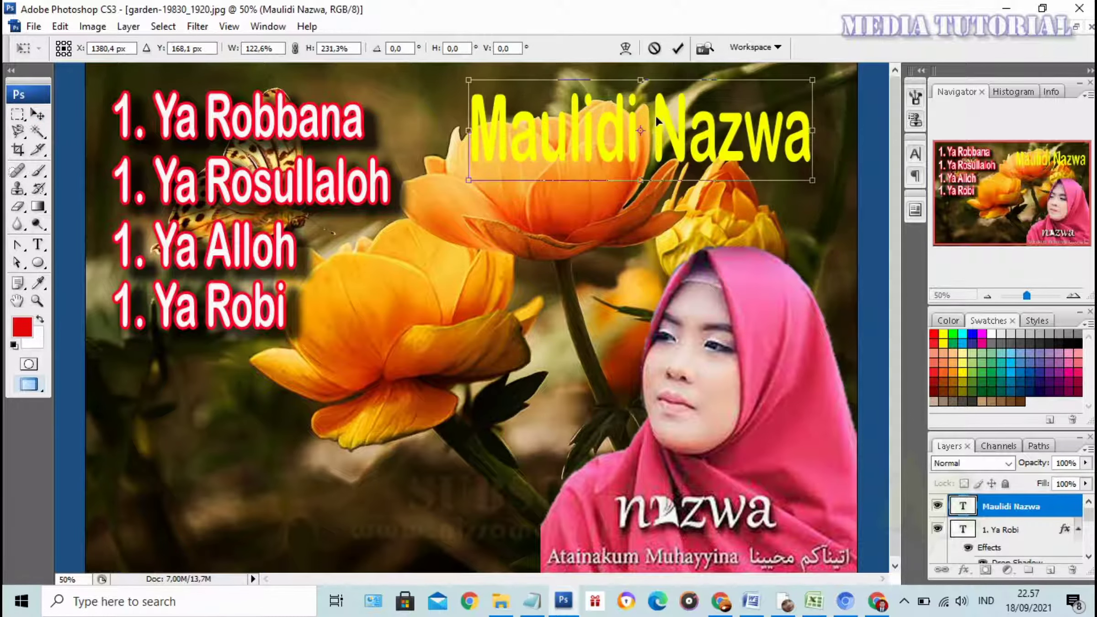
pyautogui.click(895, 183)
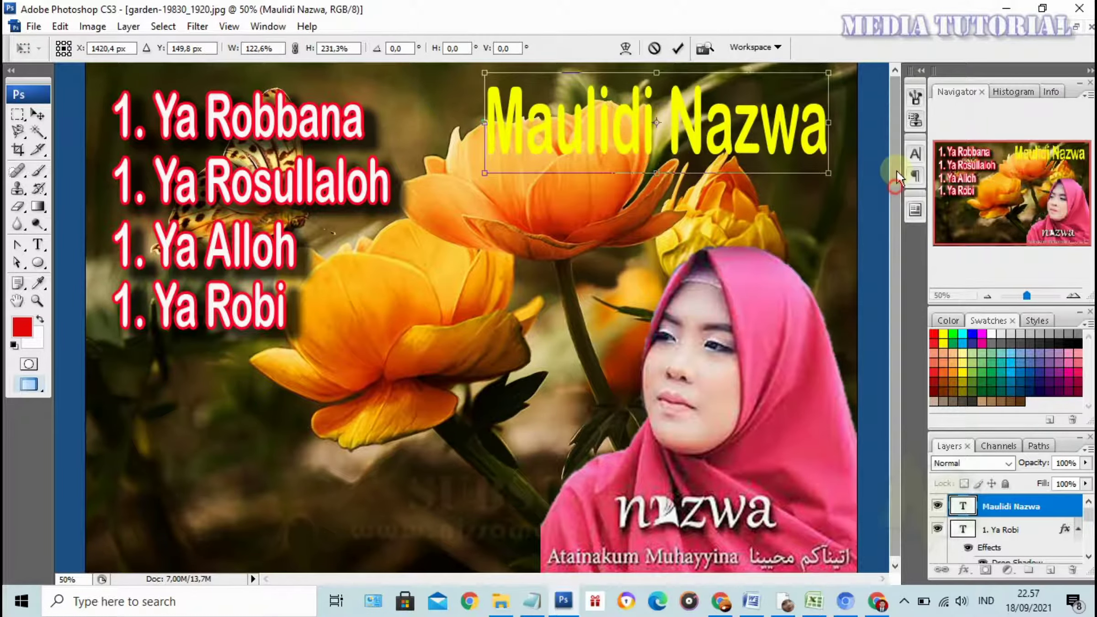
pyautogui.moveTo(484, 122); pyautogui.dragTo(420, 122)
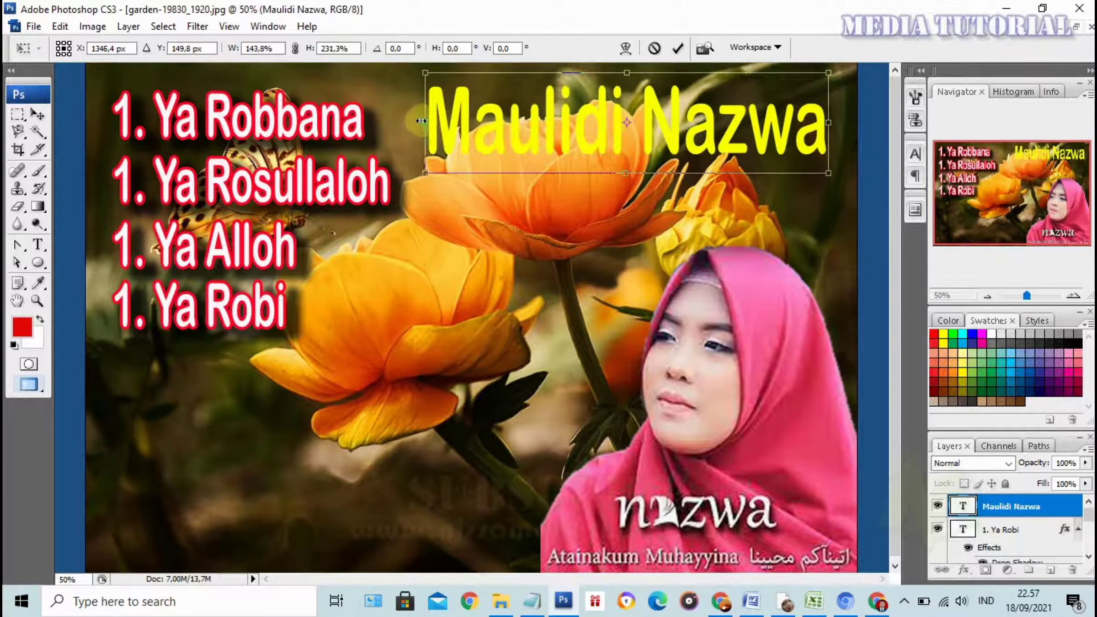
pyautogui.moveTo(621, 172); pyautogui.dragTo(631, 158)
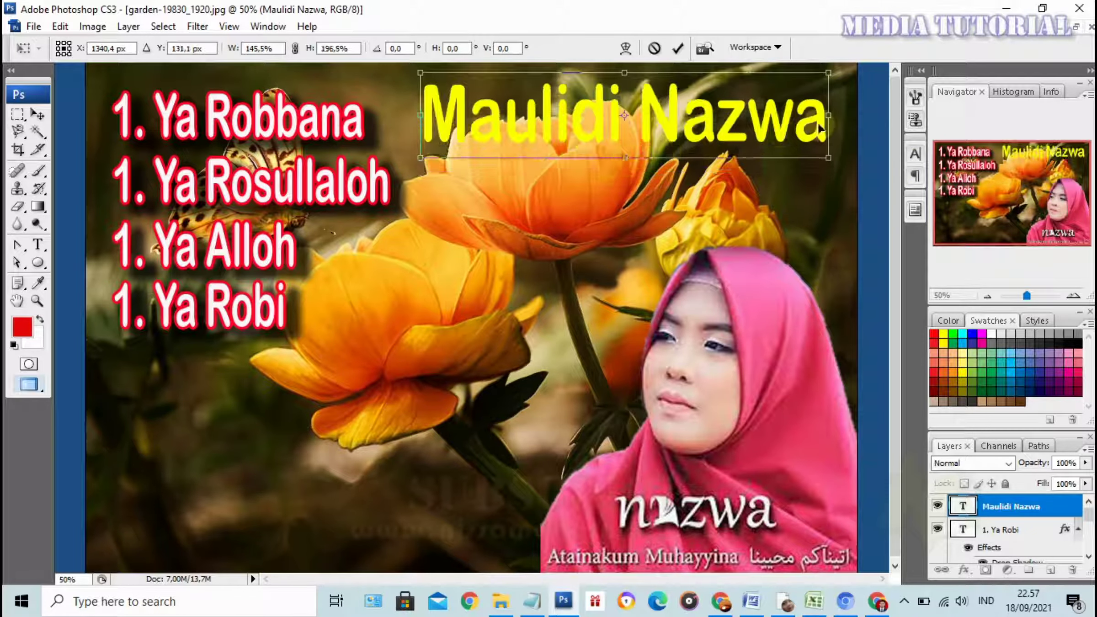
pyautogui.moveTo(828, 115); pyautogui.dragTo(846, 112)
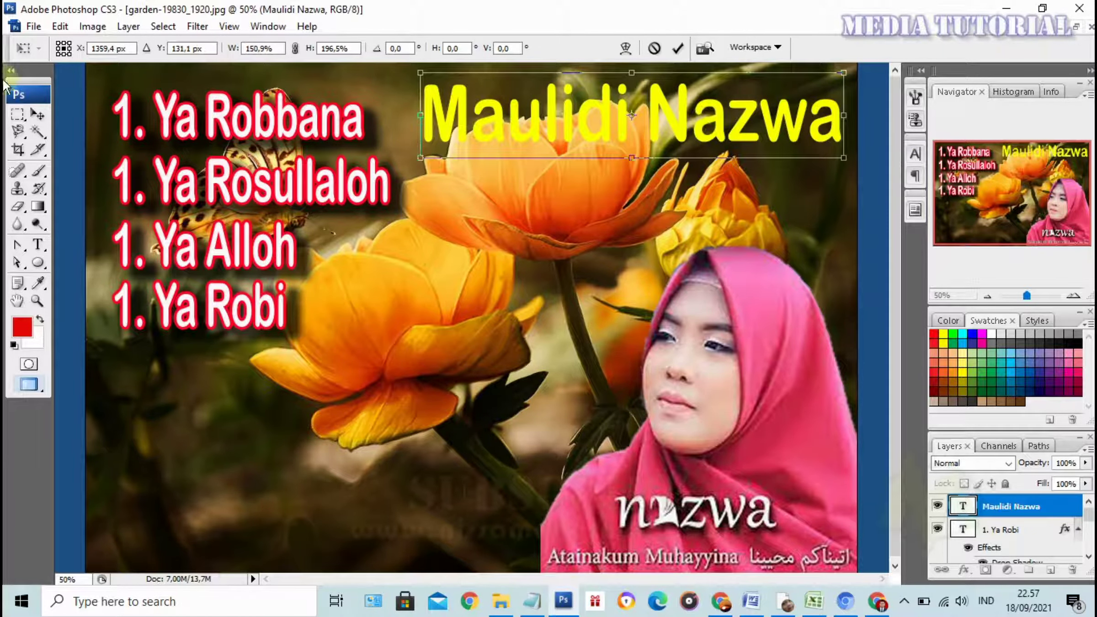
pyautogui.click(37, 115)
pyautogui.press('Return')
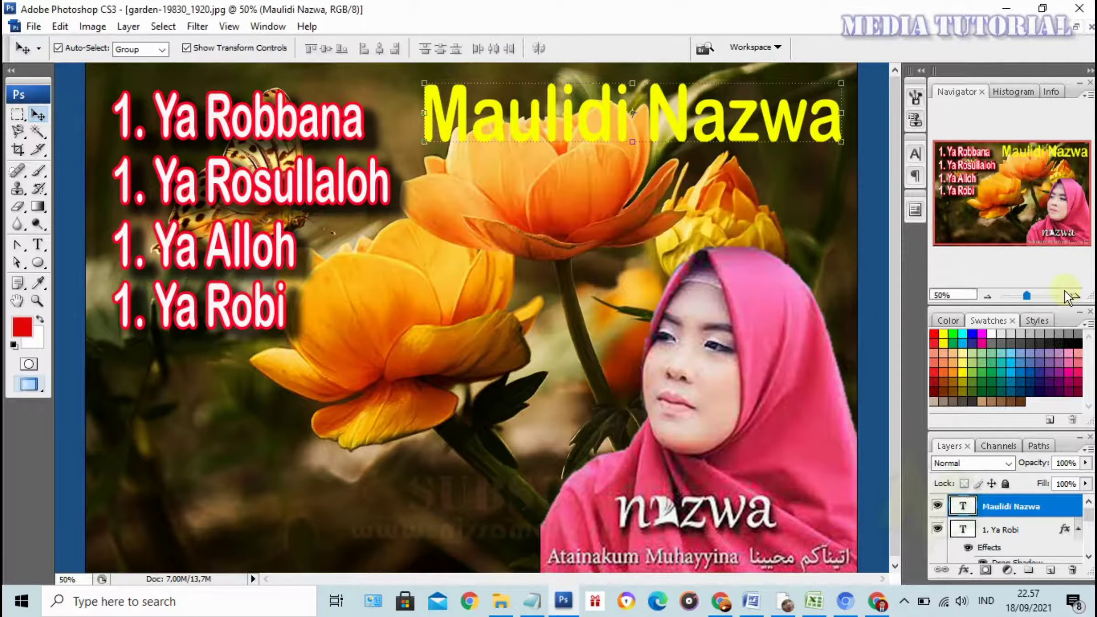
pyautogui.doubleClick(1067, 509)
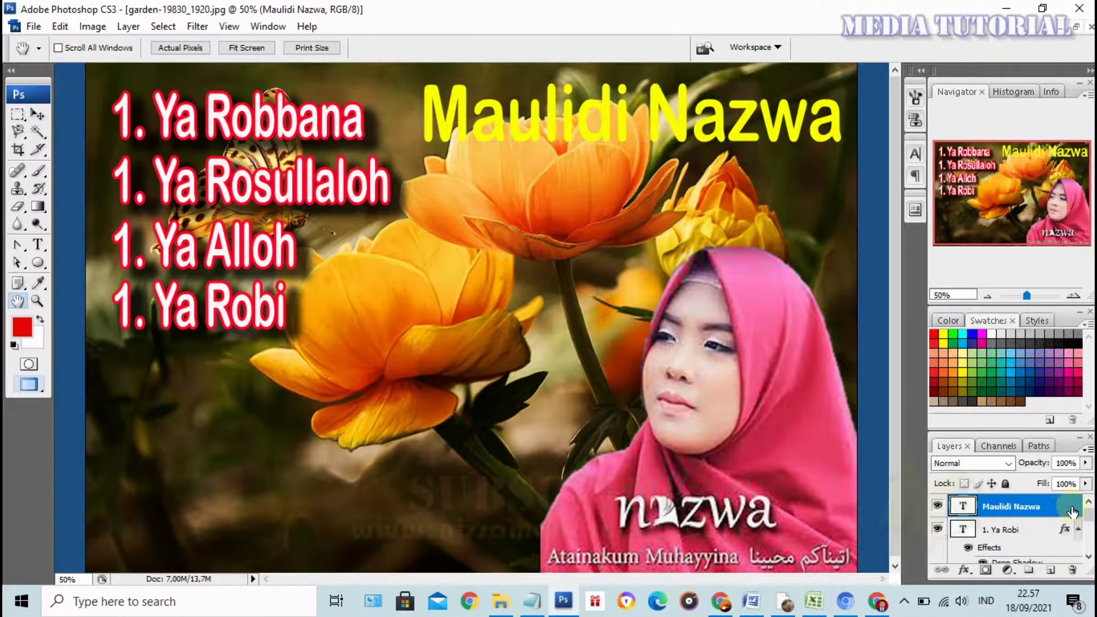
# Add a drop shadow at distance 16 and a 10 px dark green stroke to the heading.
pyautogui.moveTo(684, 85); pyautogui.dragTo(622, 184)
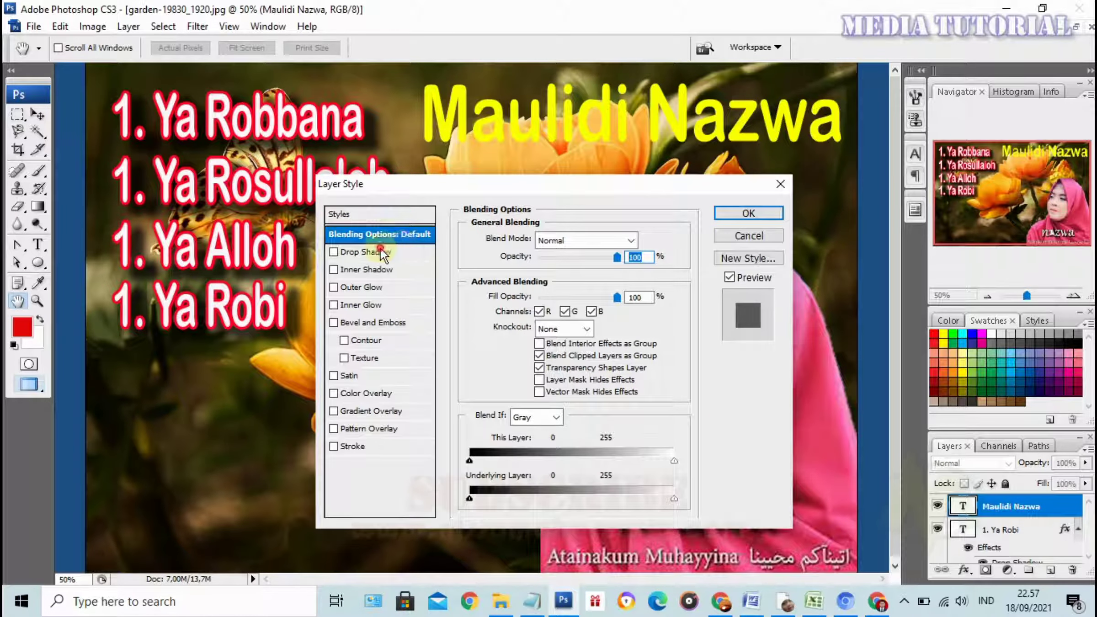
pyautogui.click(380, 250)
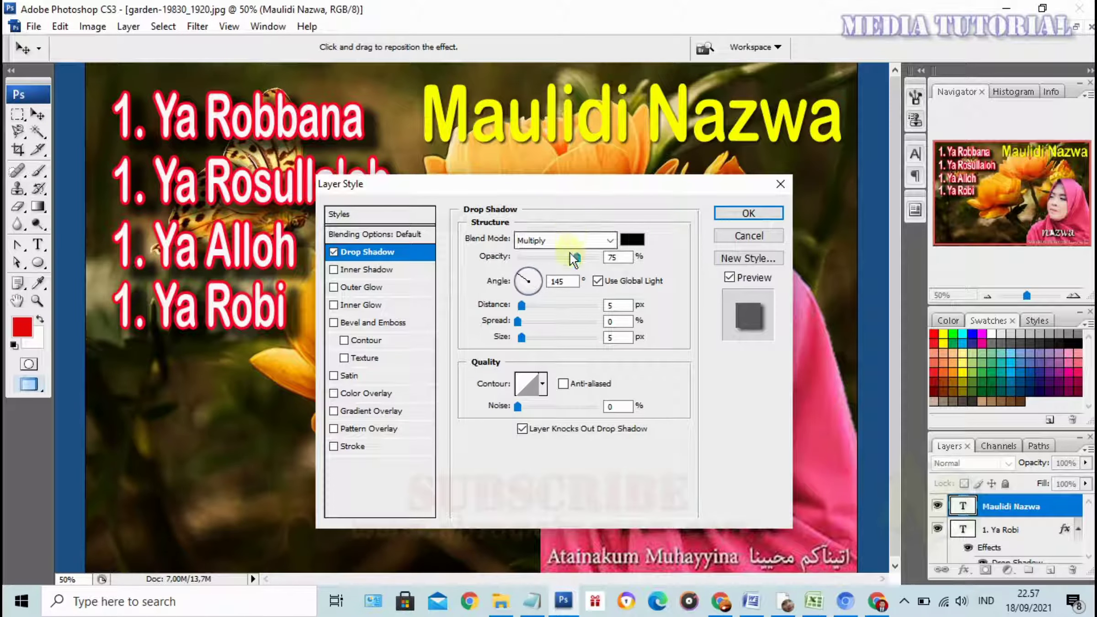
pyautogui.moveTo(522, 306); pyautogui.dragTo(531, 311)
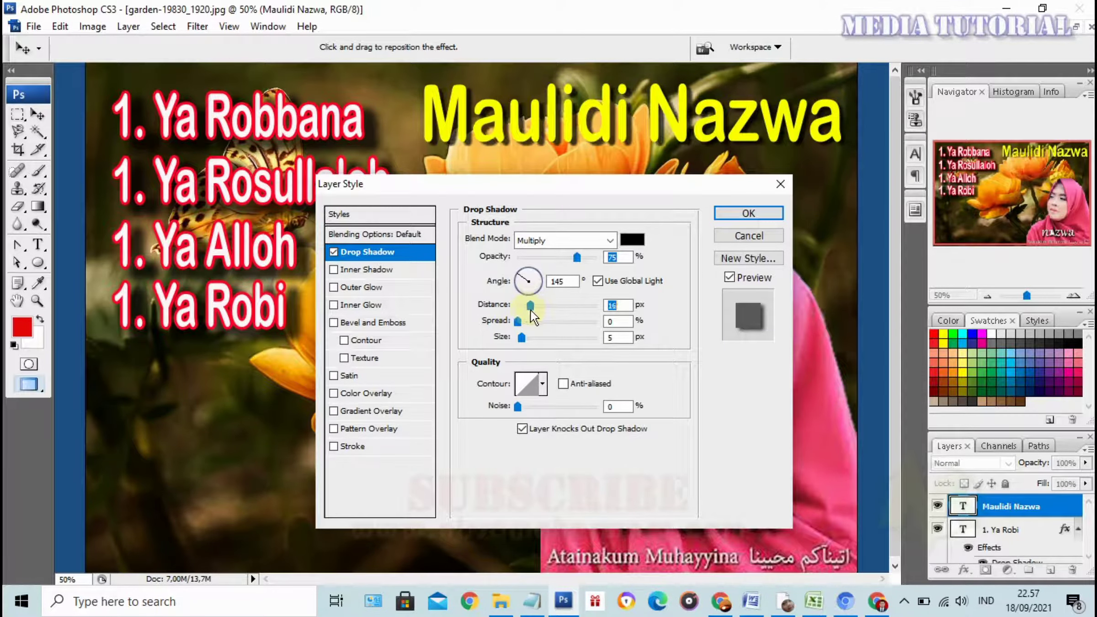
pyautogui.click(385, 446)
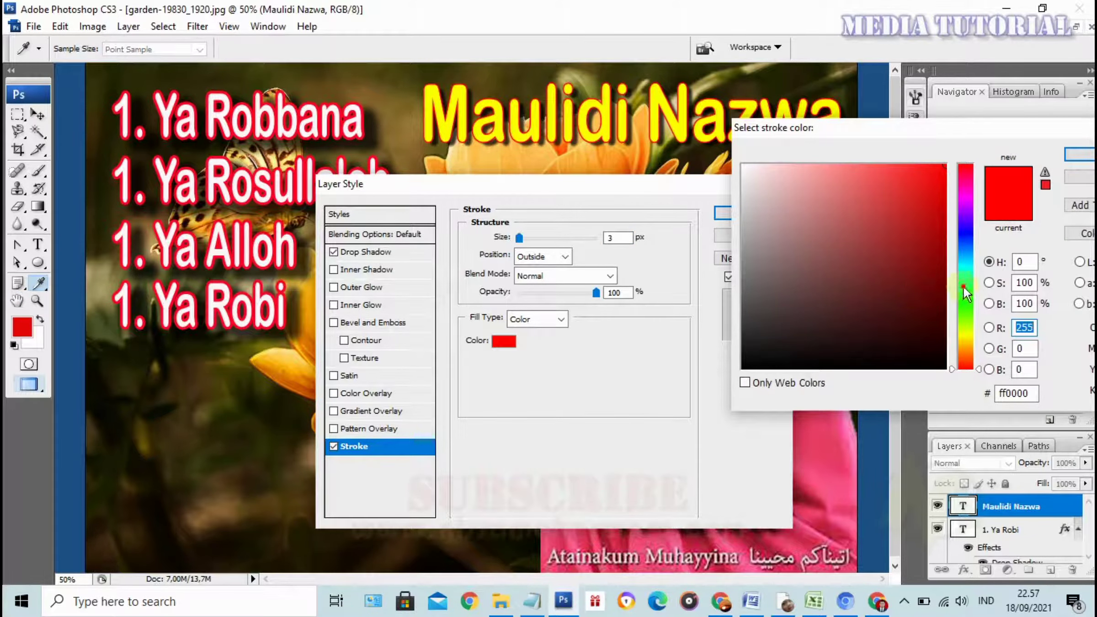
pyautogui.click(966, 287)
pyautogui.moveTo(927, 331); pyautogui.dragTo(941, 319)
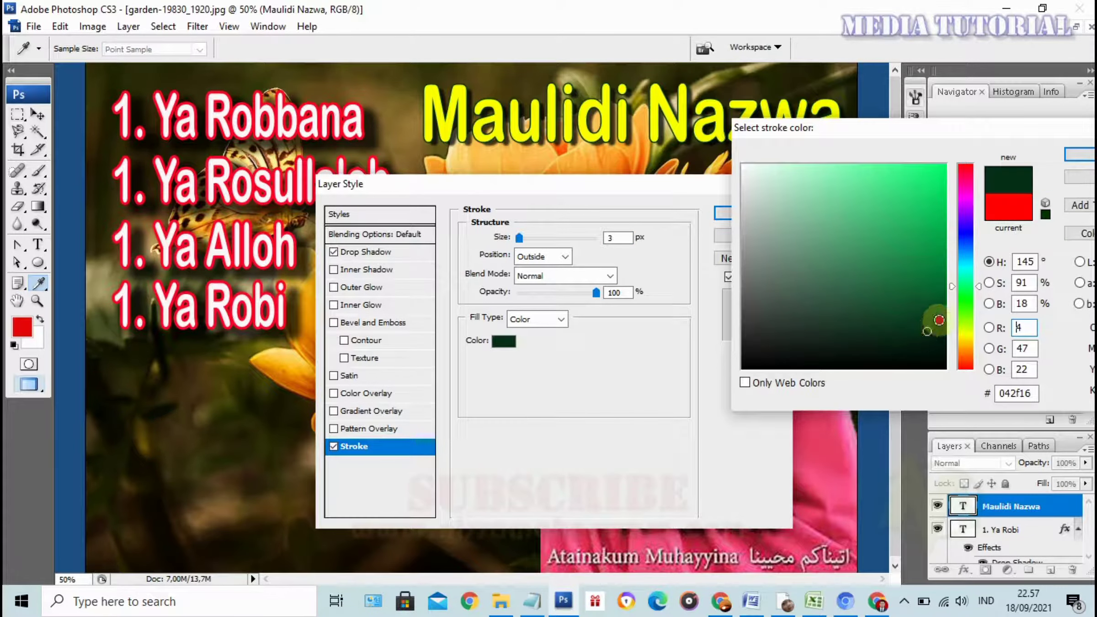
pyautogui.click(1080, 155)
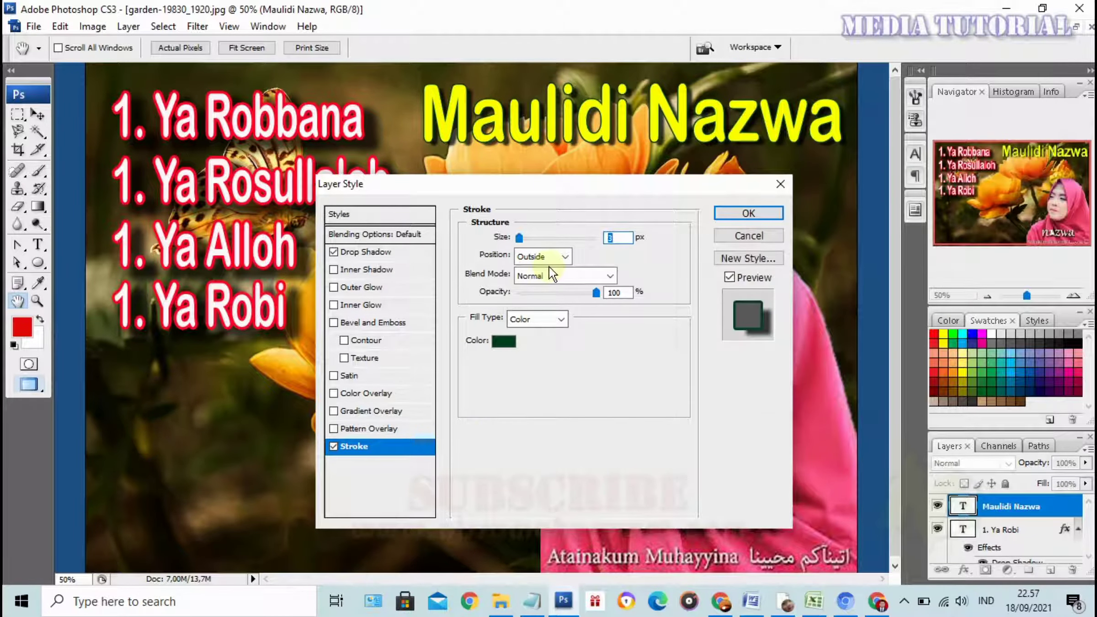
pyautogui.moveTo(519, 245); pyautogui.dragTo(526, 242)
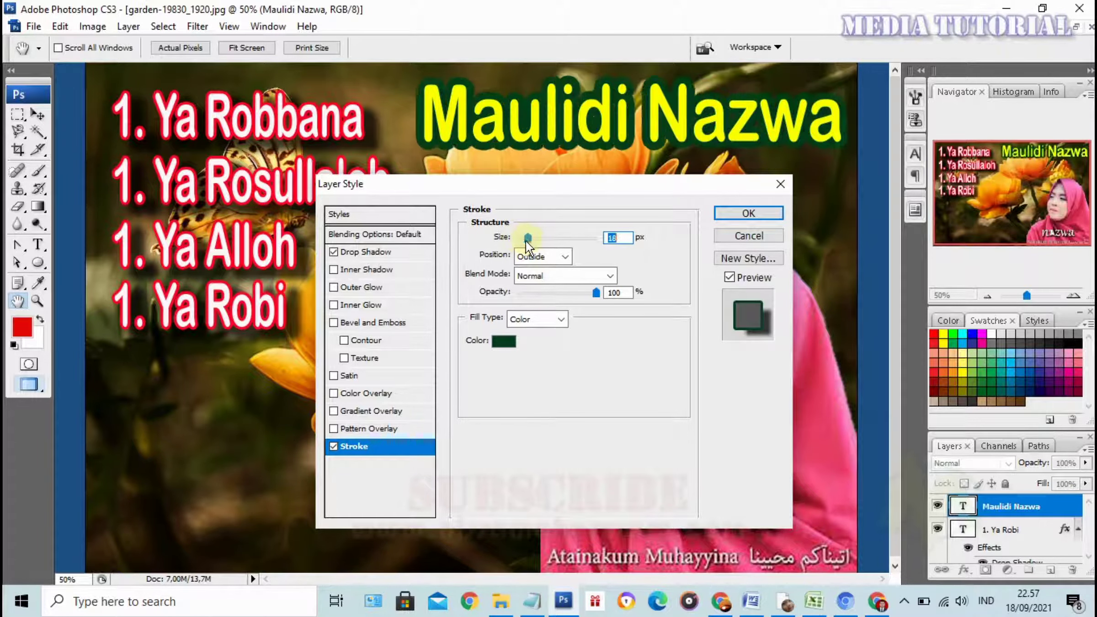
# Enlarge the drop shadow to Spread 10, Size 21, with Normal blending and added noise.
pyautogui.click(399, 251)
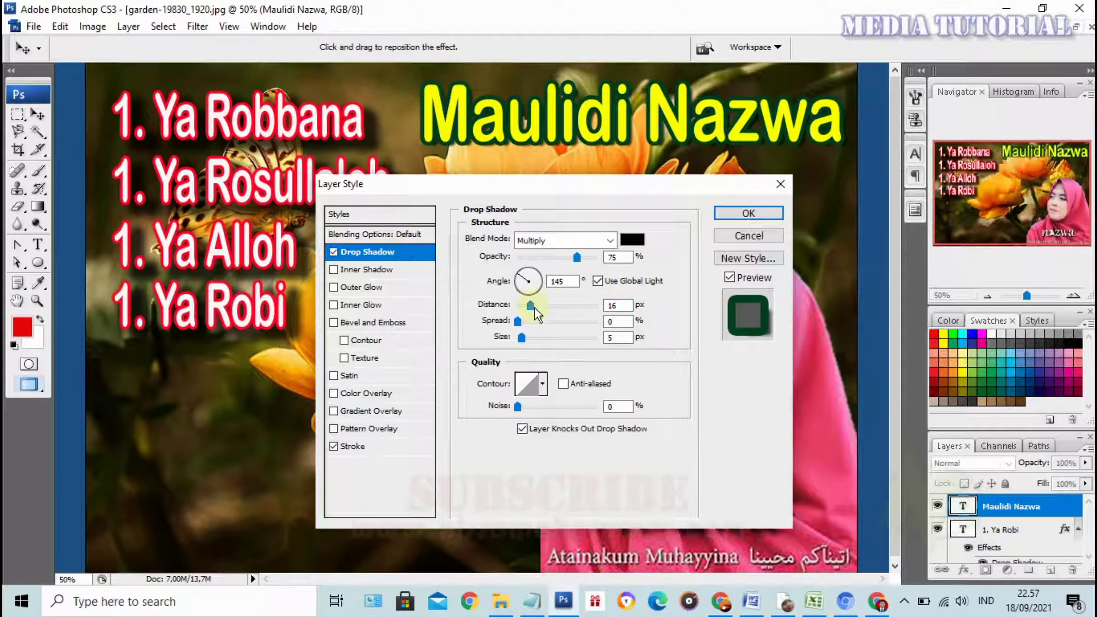
pyautogui.moveTo(516, 322); pyautogui.dragTo(529, 334)
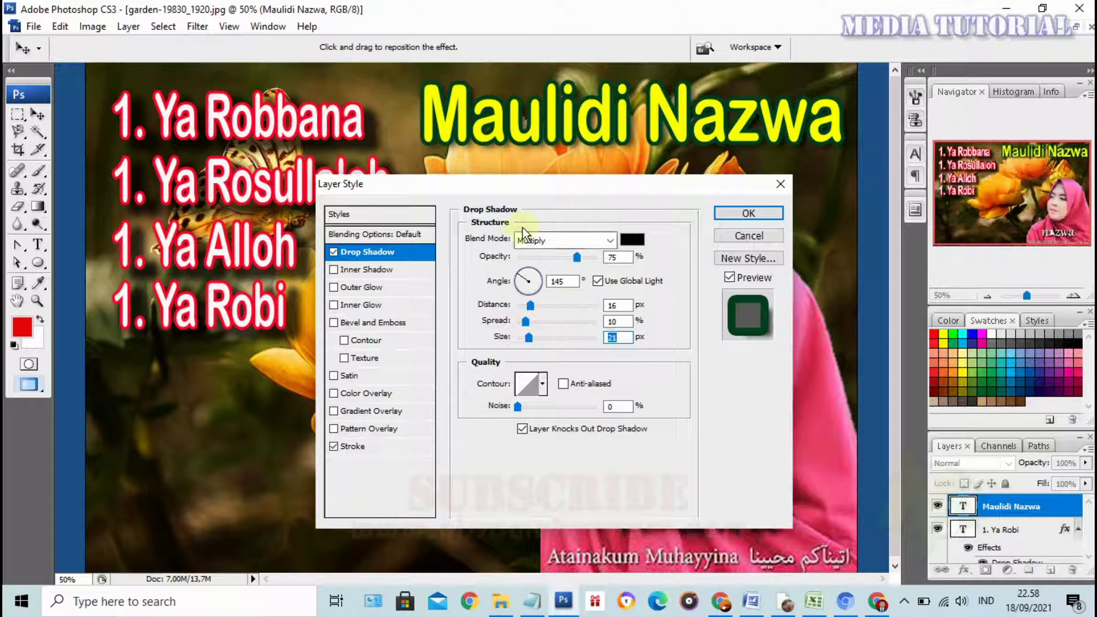
pyautogui.click(610, 240)
pyautogui.click(549, 252)
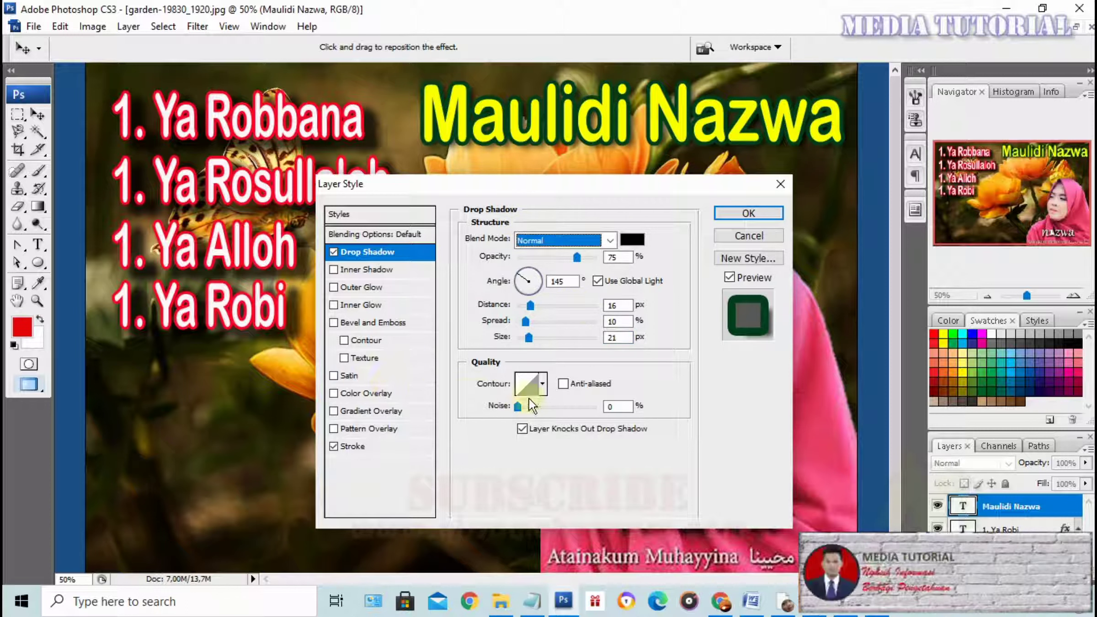
pyautogui.moveTo(518, 406)
pyautogui.mouseDown()
pyautogui.moveTo(589, 415)
pyautogui.moveTo(593, 404)
pyautogui.moveTo(536, 406)
pyautogui.mouseUp()
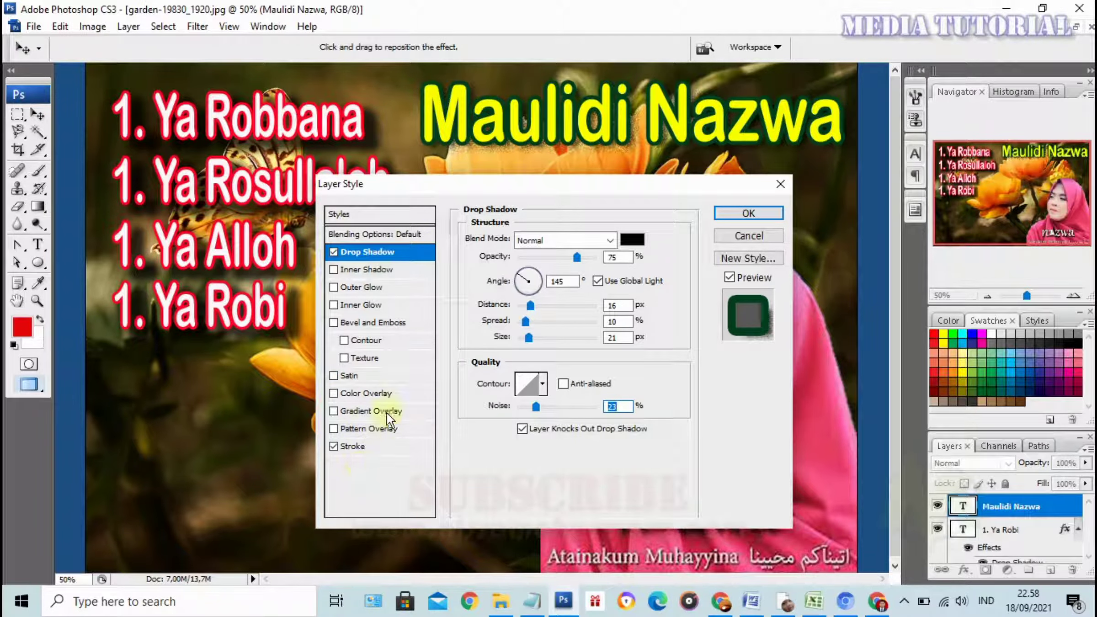
pyautogui.click(400, 232)
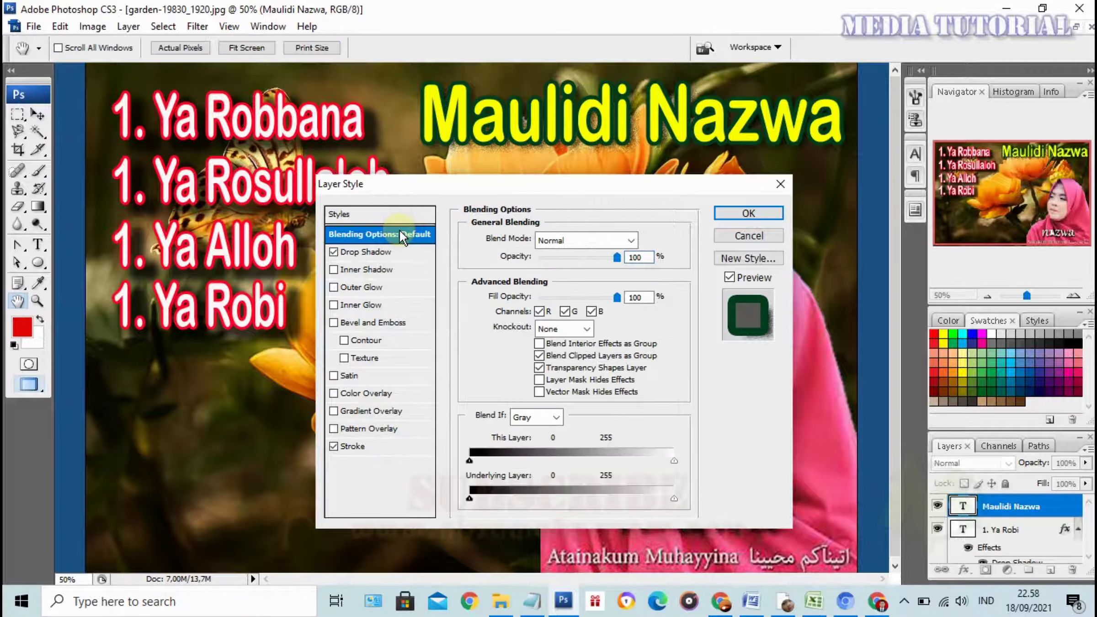
# Exclude the G channel in Blending Options so the heading turns red-orange, then apply.
pyautogui.click(565, 311)
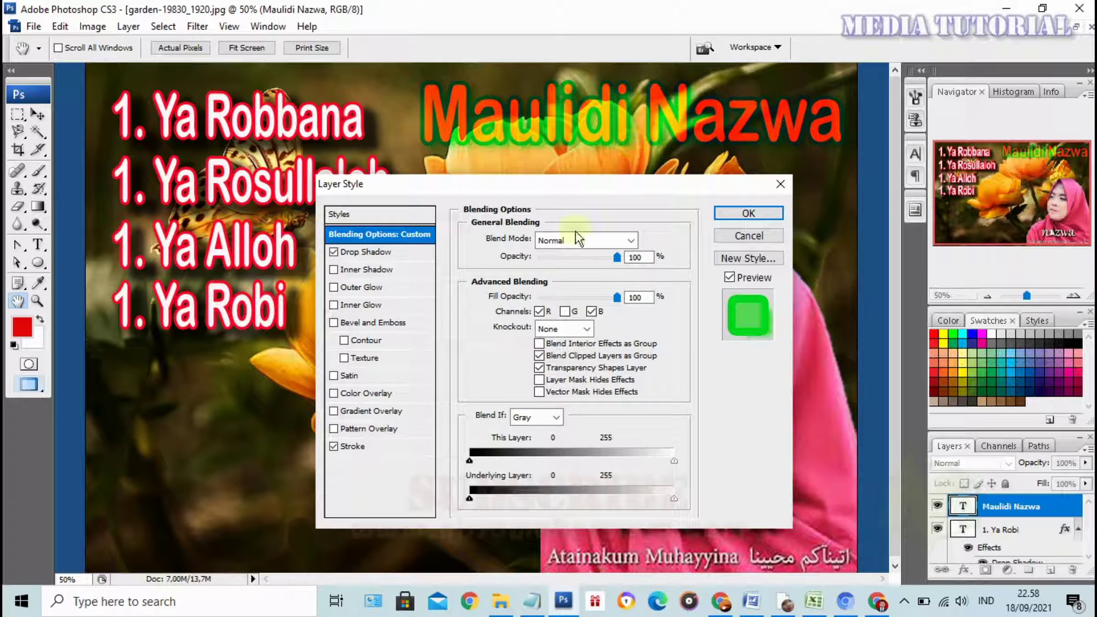
pyautogui.click(566, 312)
pyautogui.click(566, 312)
pyautogui.click(592, 312)
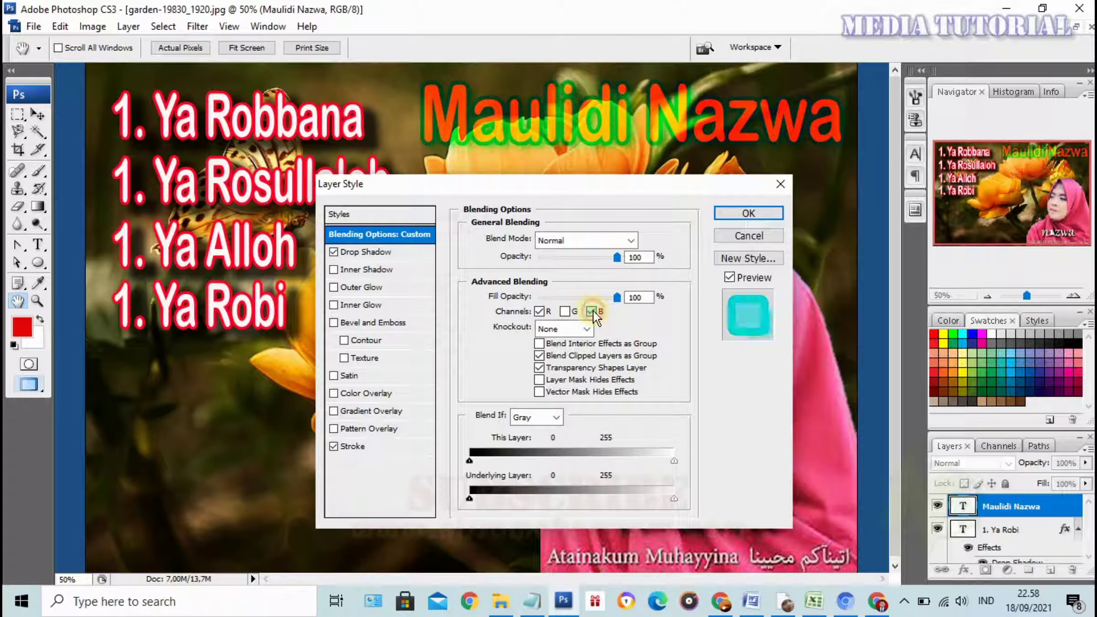
pyautogui.click(566, 312)
pyautogui.click(540, 312)
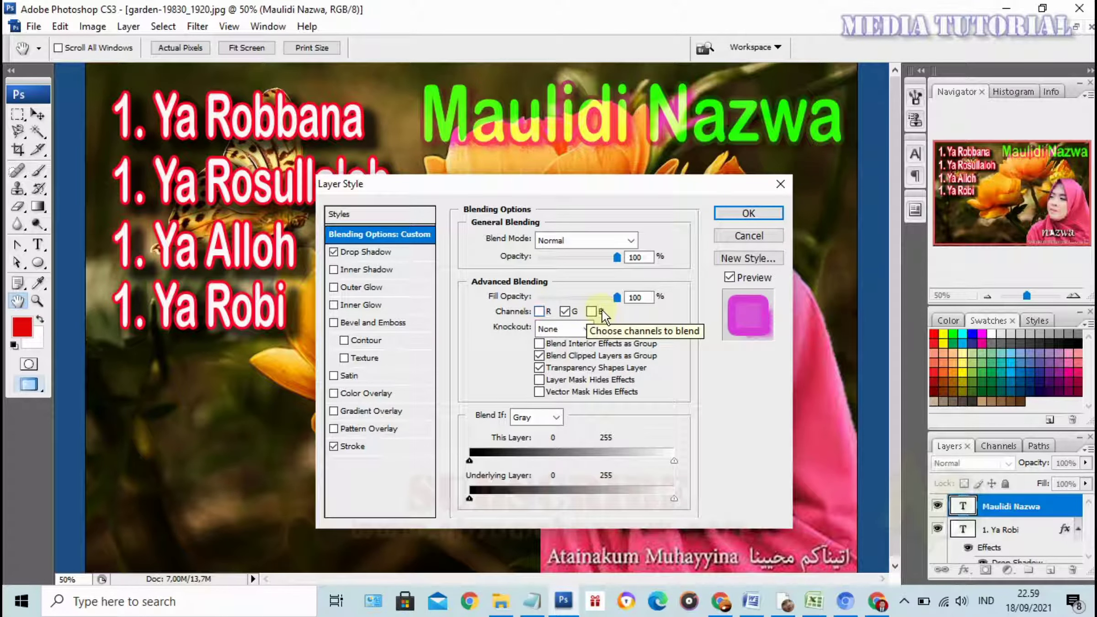
pyautogui.click(590, 312)
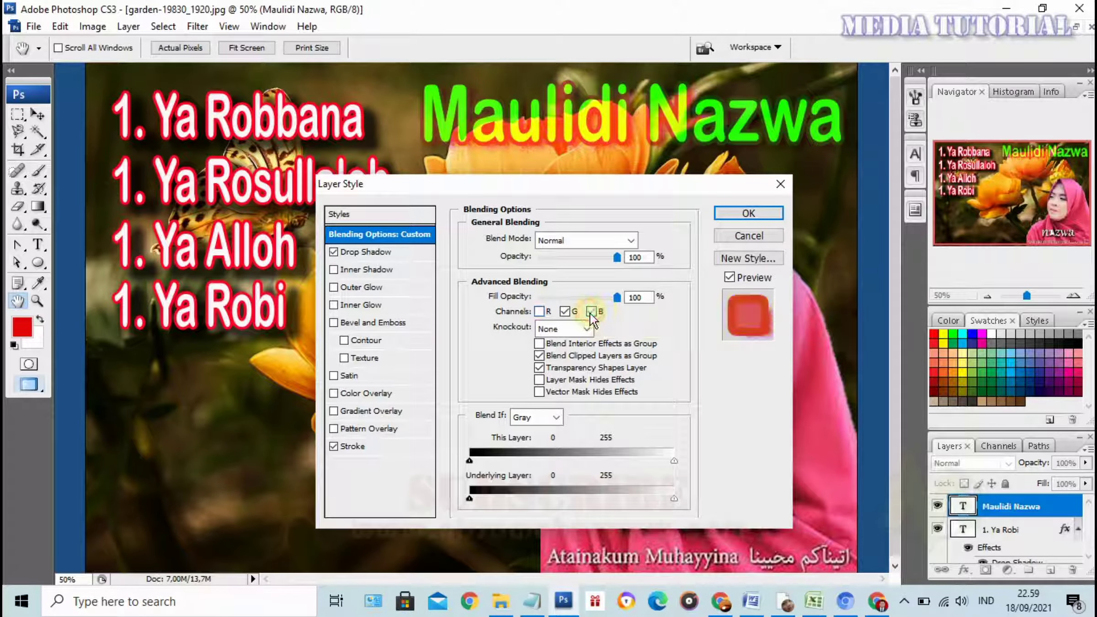
pyautogui.click(540, 312)
pyautogui.click(565, 312)
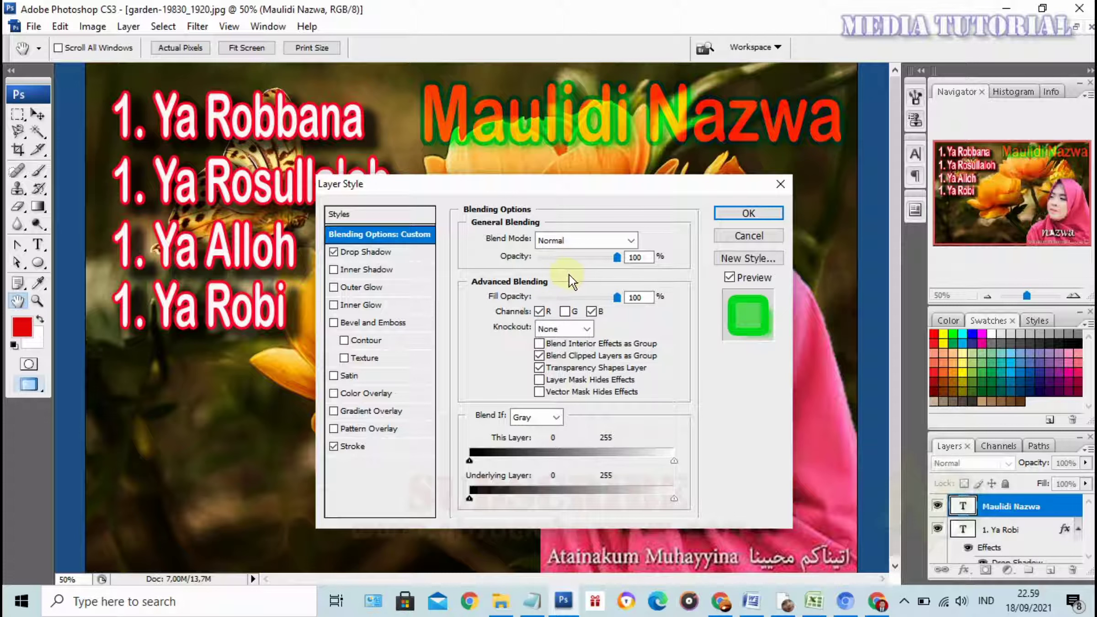
pyautogui.press('Return')
pyautogui.press('v')
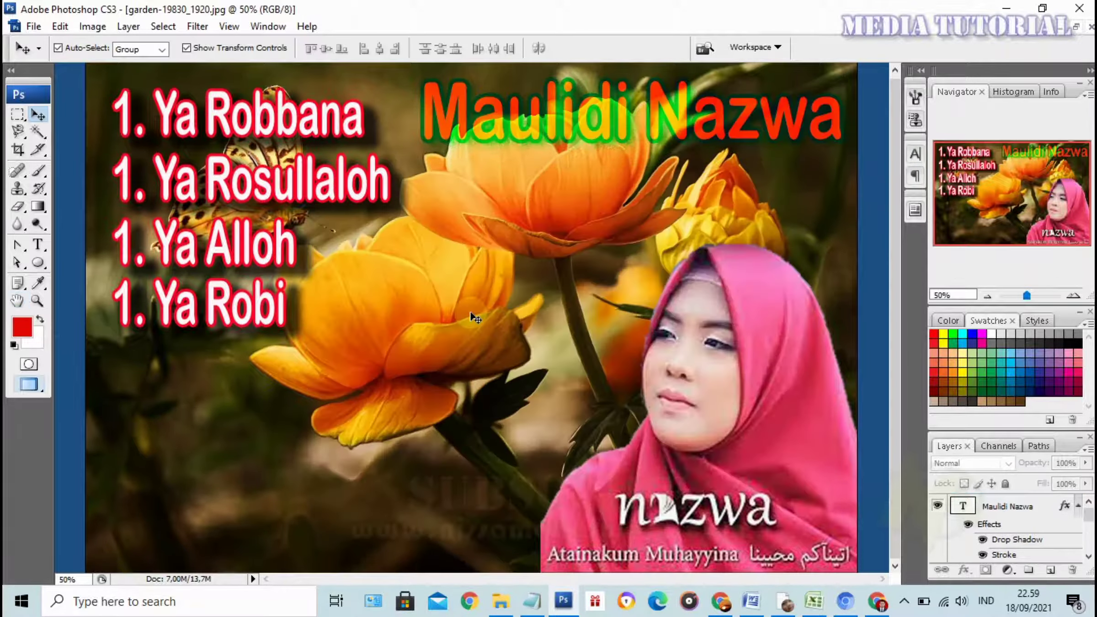
pyautogui.click(35, 27)
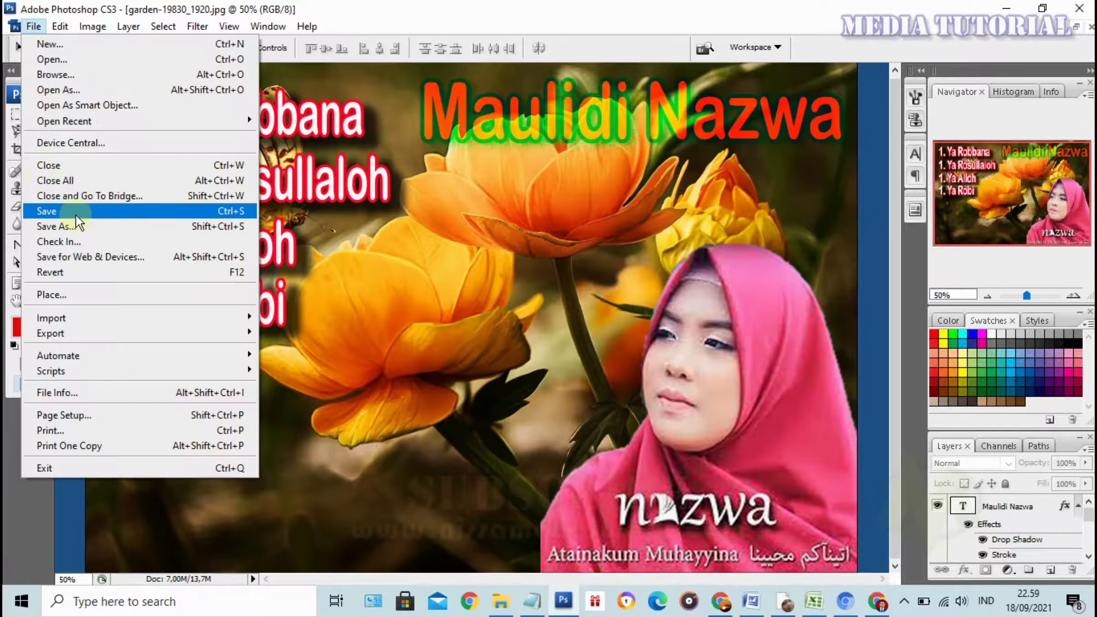
pyautogui.click(75, 215)
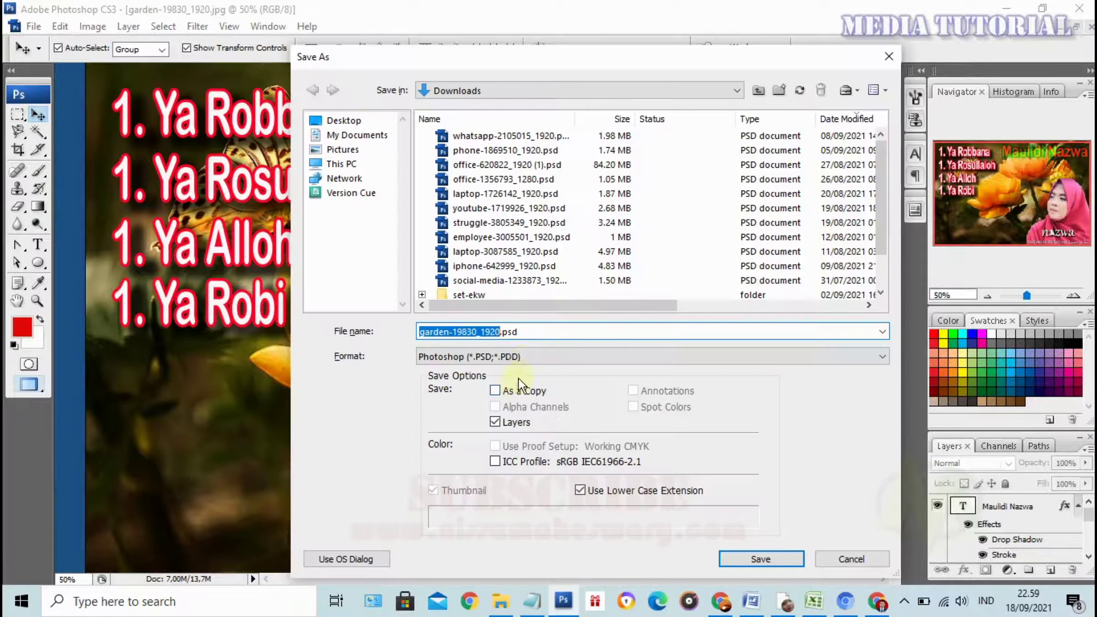
pyautogui.click(524, 359)
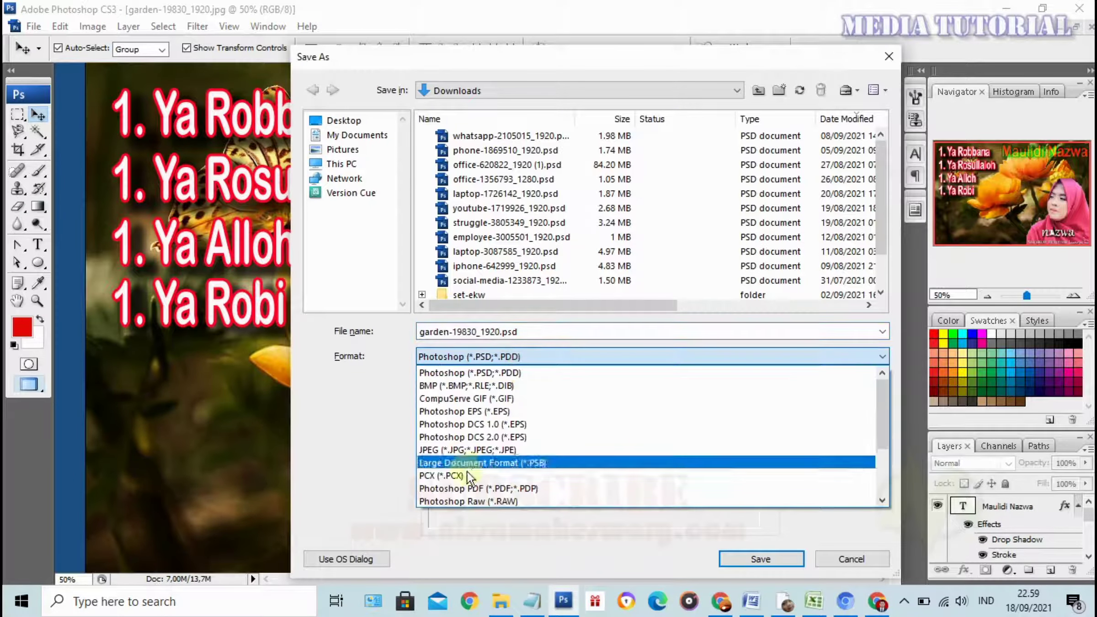
pyautogui.click(469, 450)
pyautogui.click(551, 331)
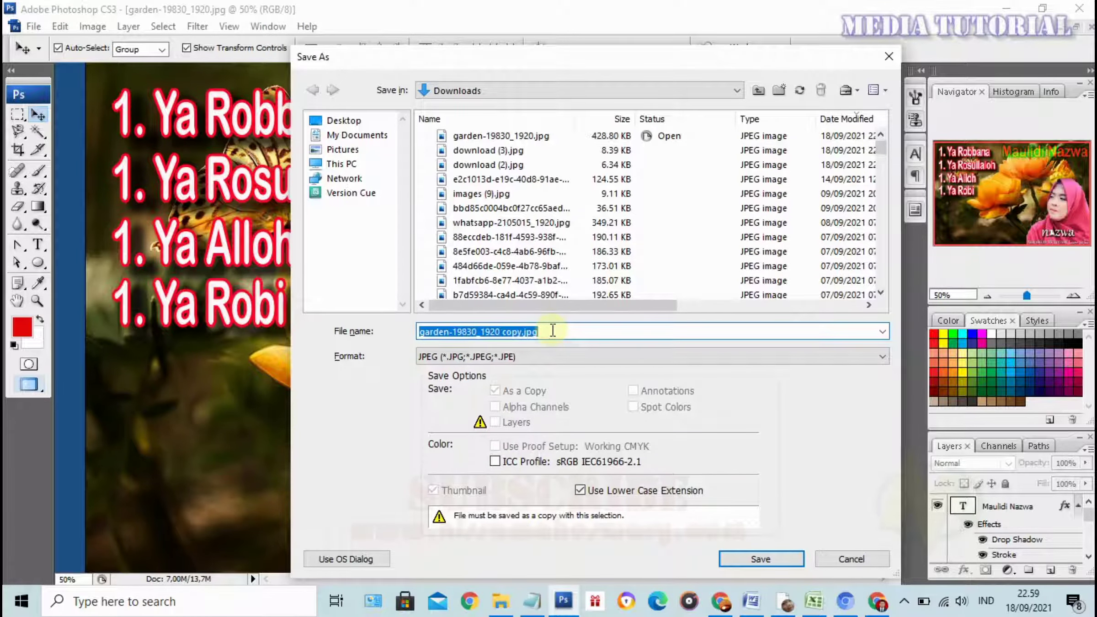
pyautogui.click(552, 330)
pyautogui.press('Return')
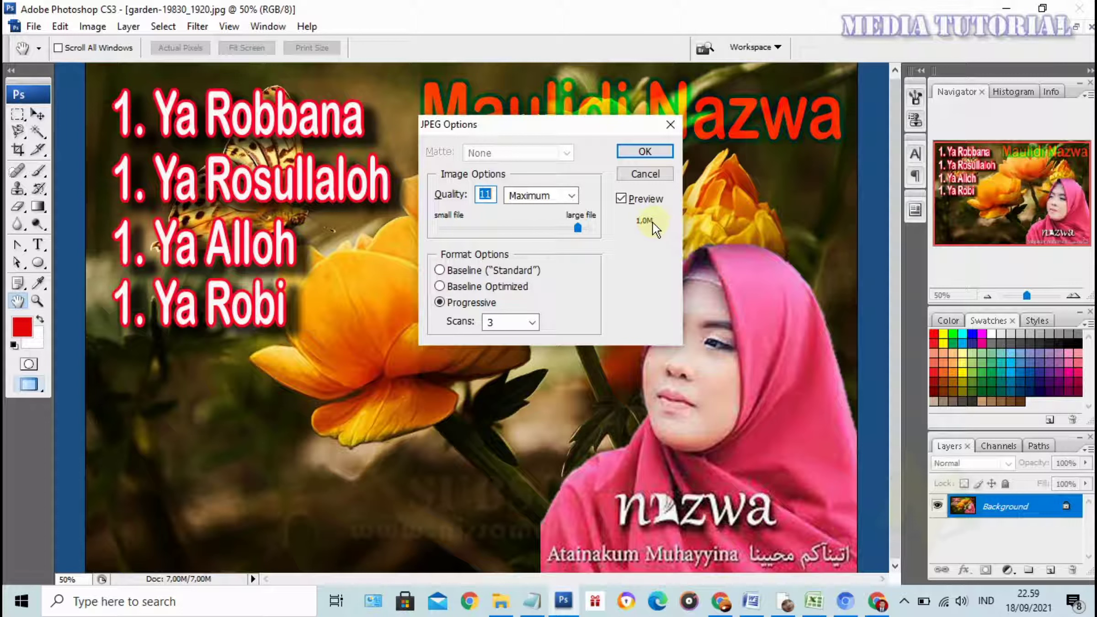
pyautogui.moveTo(579, 228); pyautogui.dragTo(594, 231)
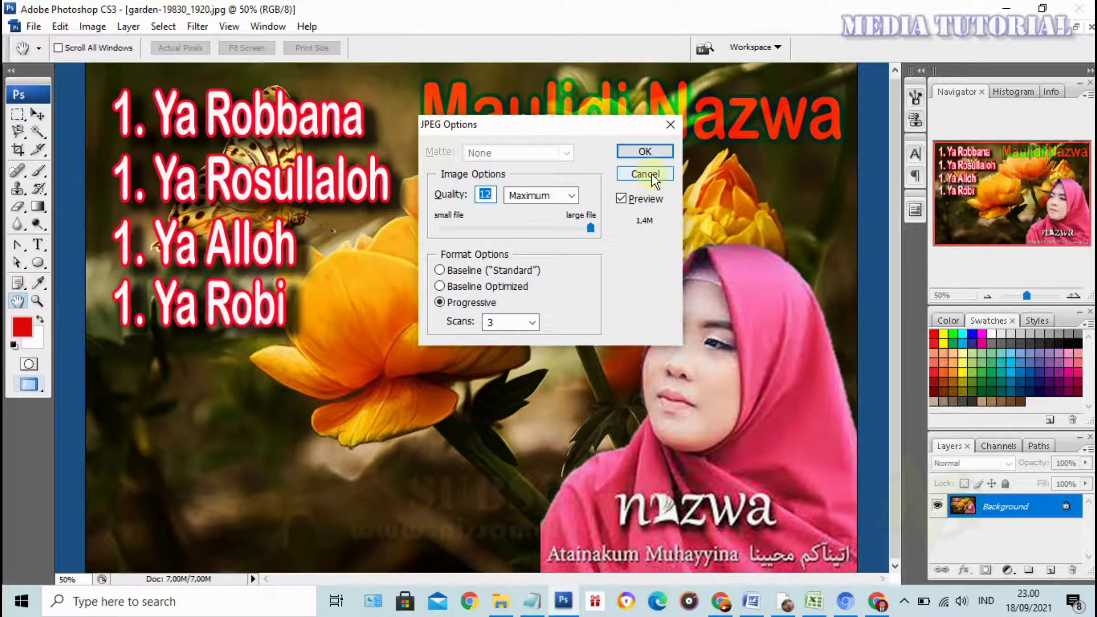
pyautogui.click(652, 176)
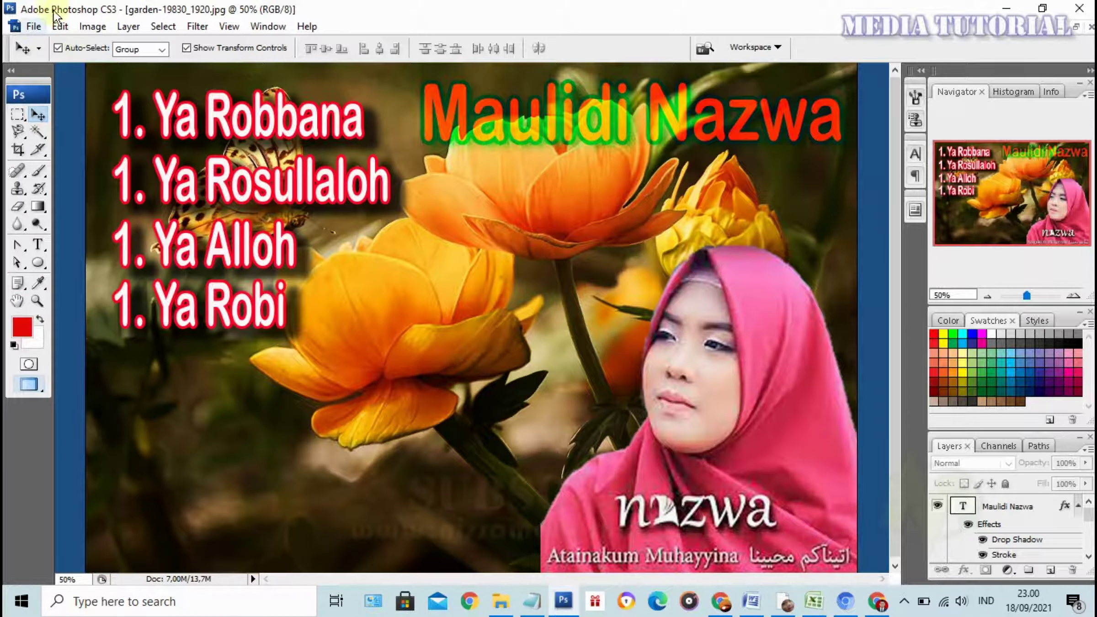
pyautogui.click(92, 25)
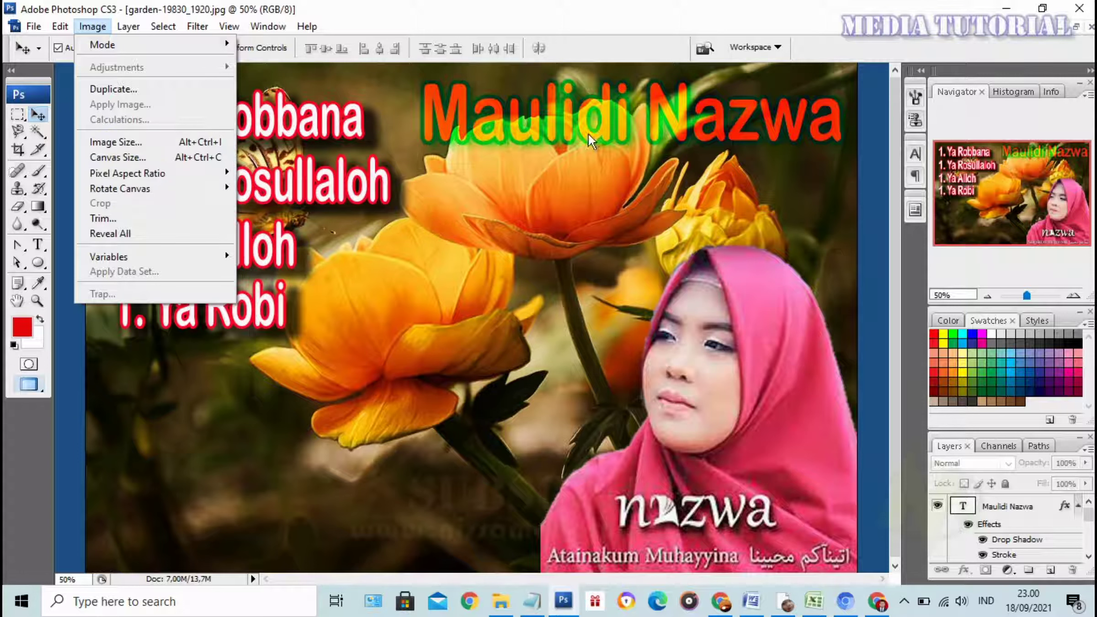
pyautogui.click(299, 137)
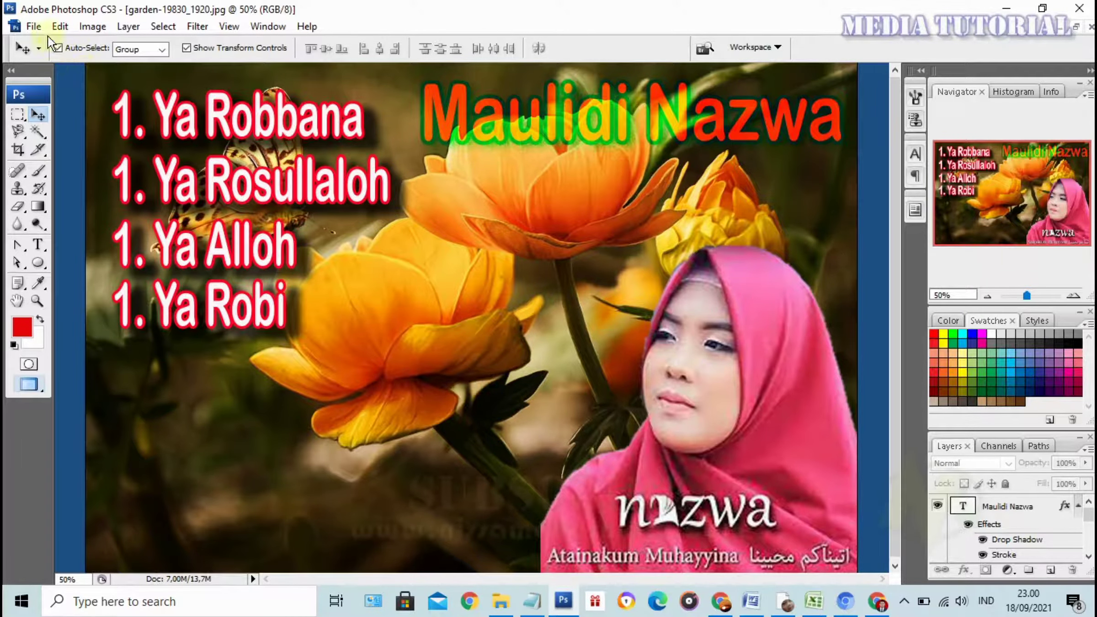
pyautogui.click(32, 25)
pyautogui.click(64, 210)
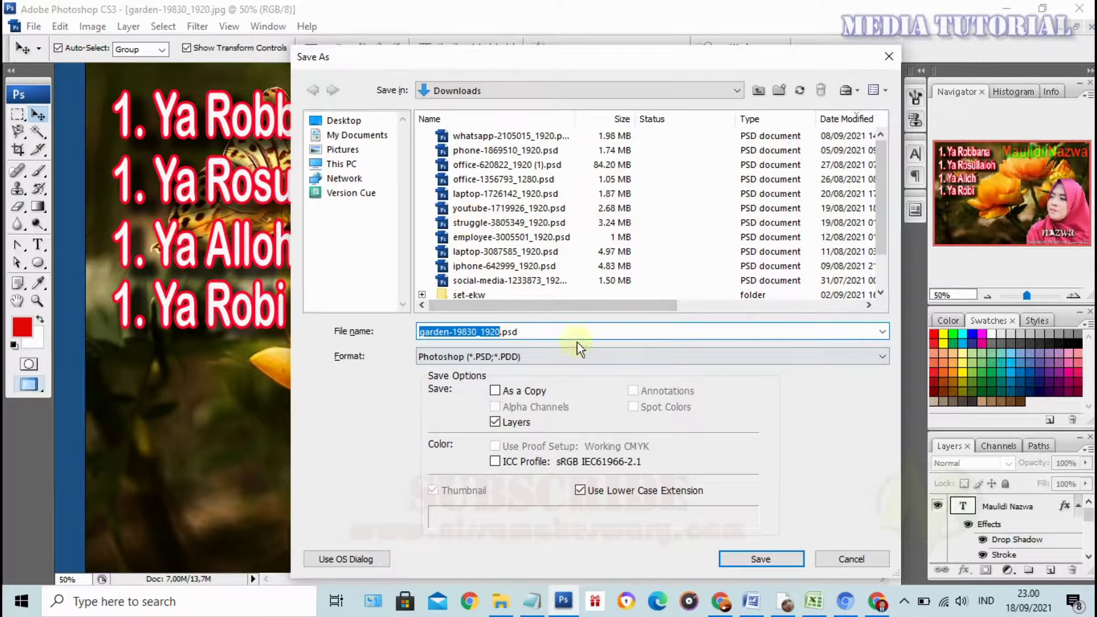
pyautogui.click(490, 360)
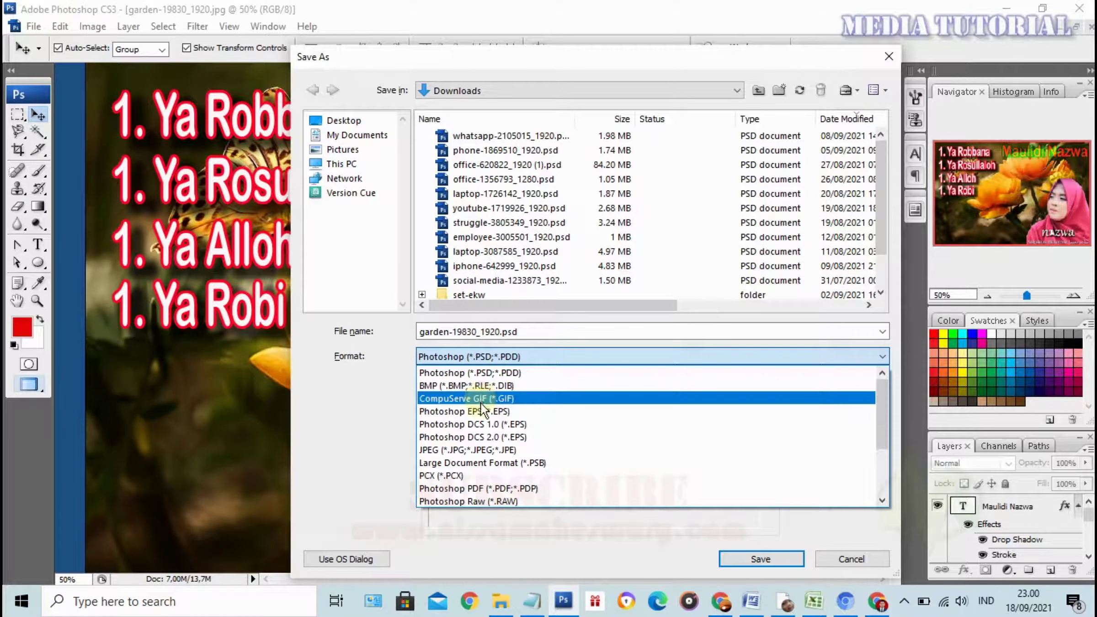
pyautogui.click(444, 450)
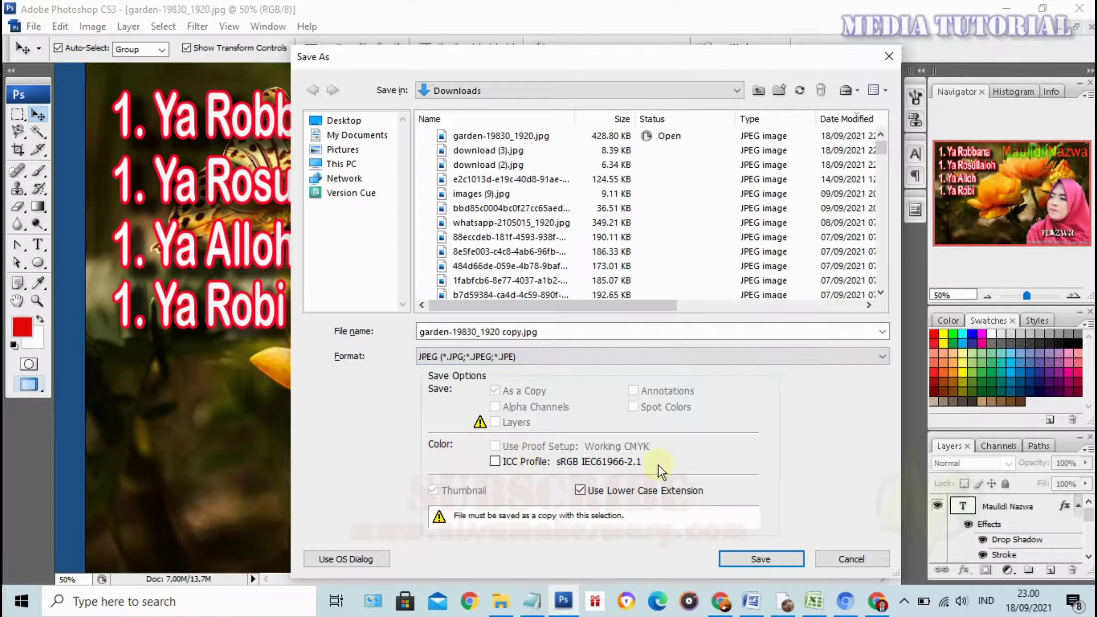
pyautogui.press('Return')
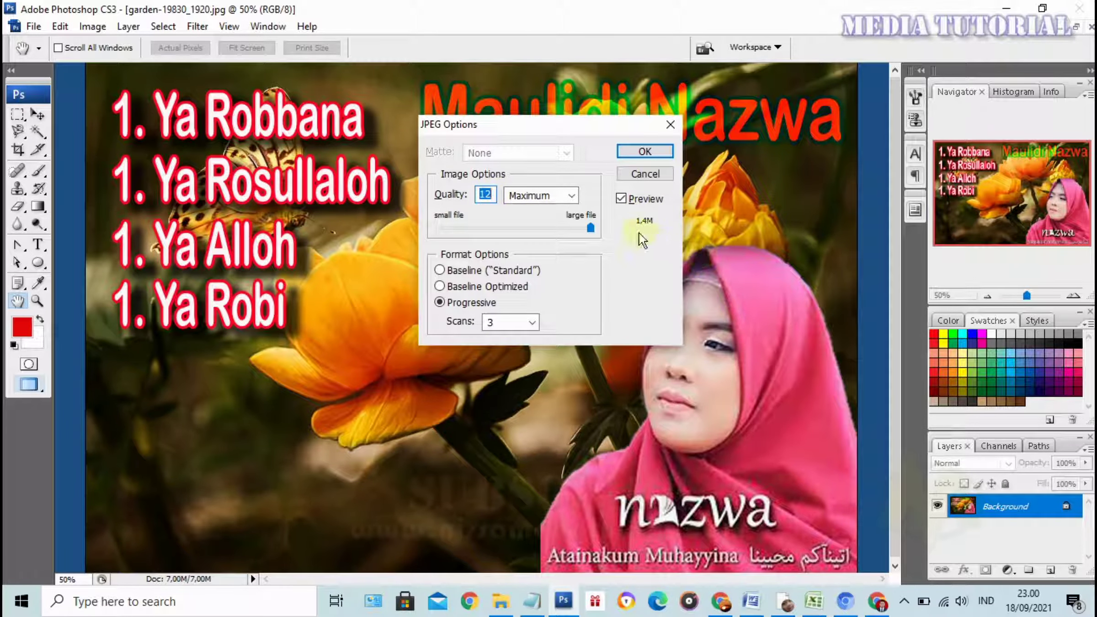
pyautogui.moveTo(651, 172); pyautogui.dragTo(655, 219)
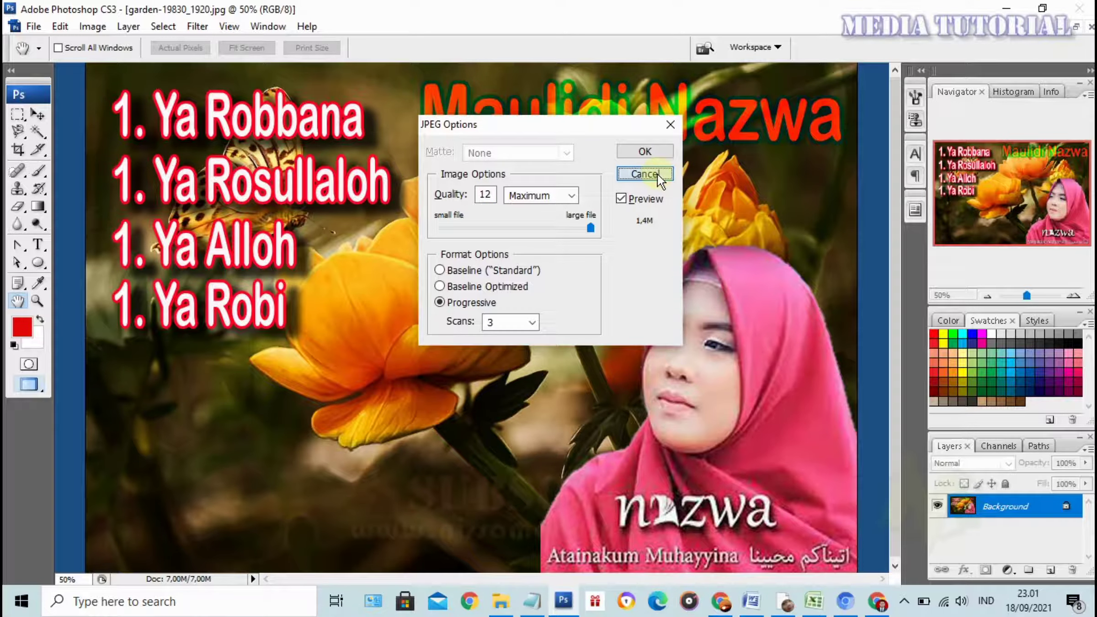
pyautogui.click(658, 175)
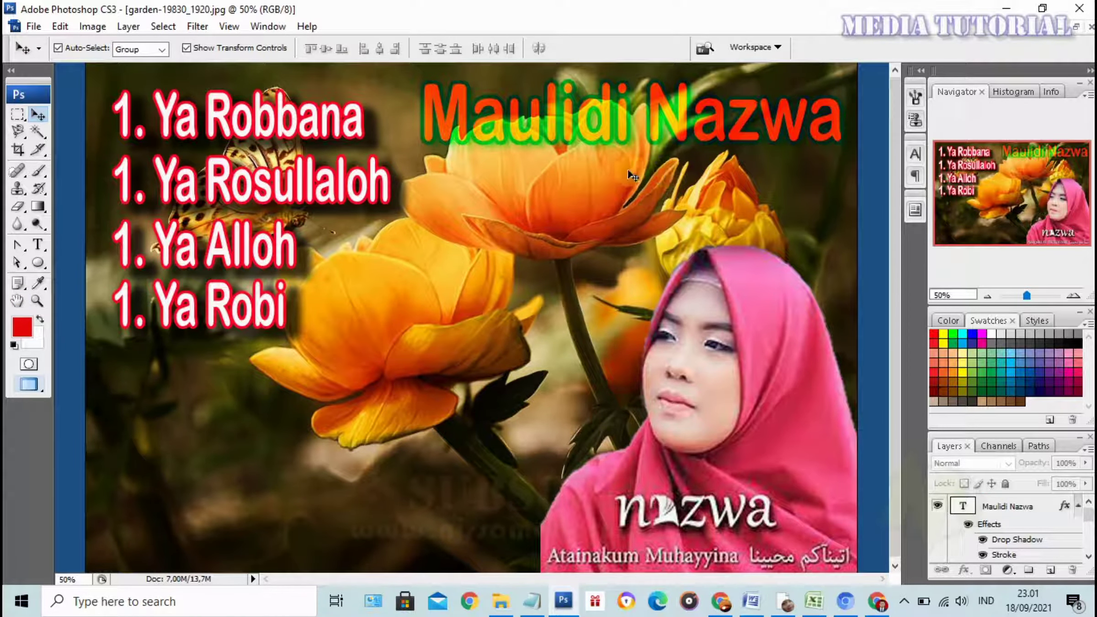
# Resample the poster from 72 to 100 pixels/inch, giving 2667 × 1771 pixels.
pyautogui.click(117, 86)
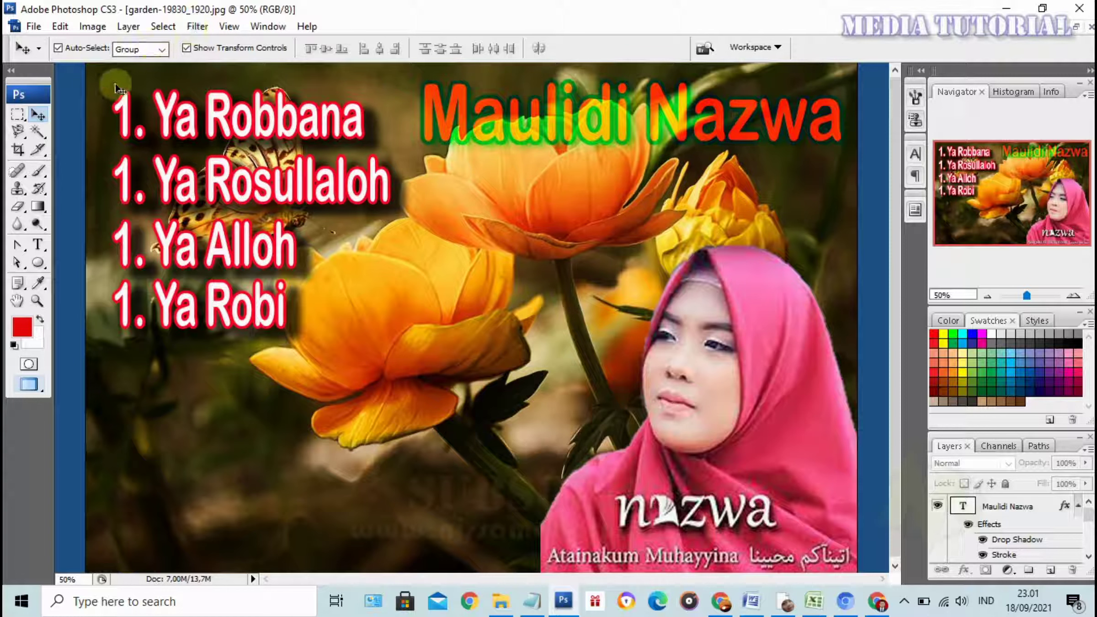
pyautogui.click(93, 27)
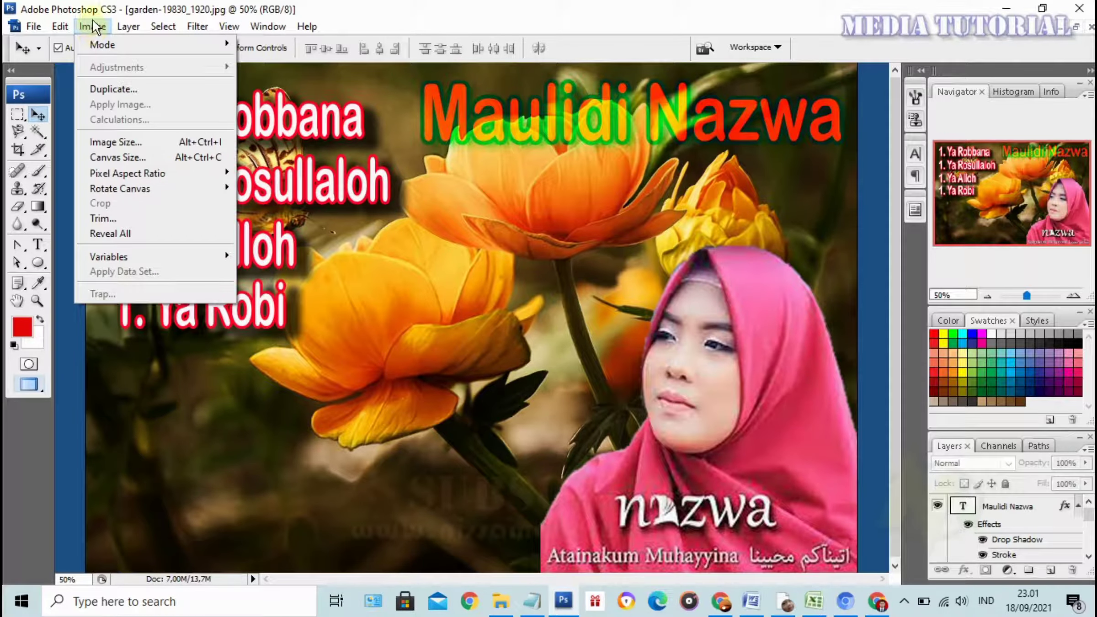
pyautogui.click(121, 140)
pyautogui.doubleClick(520, 380)
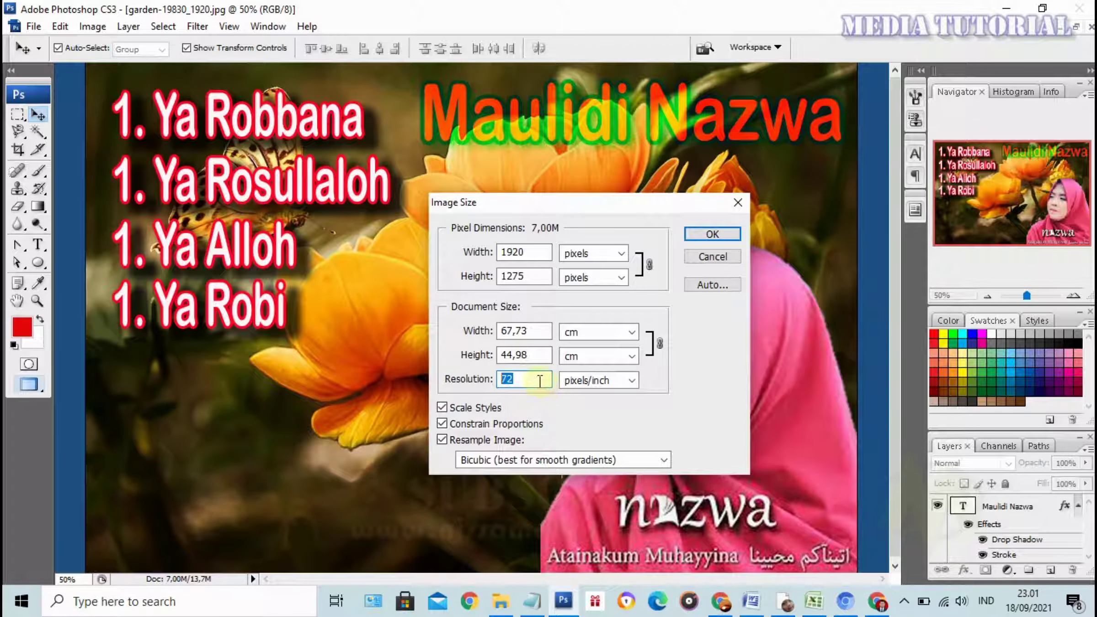
pyautogui.write('100')
pyautogui.press('Return')
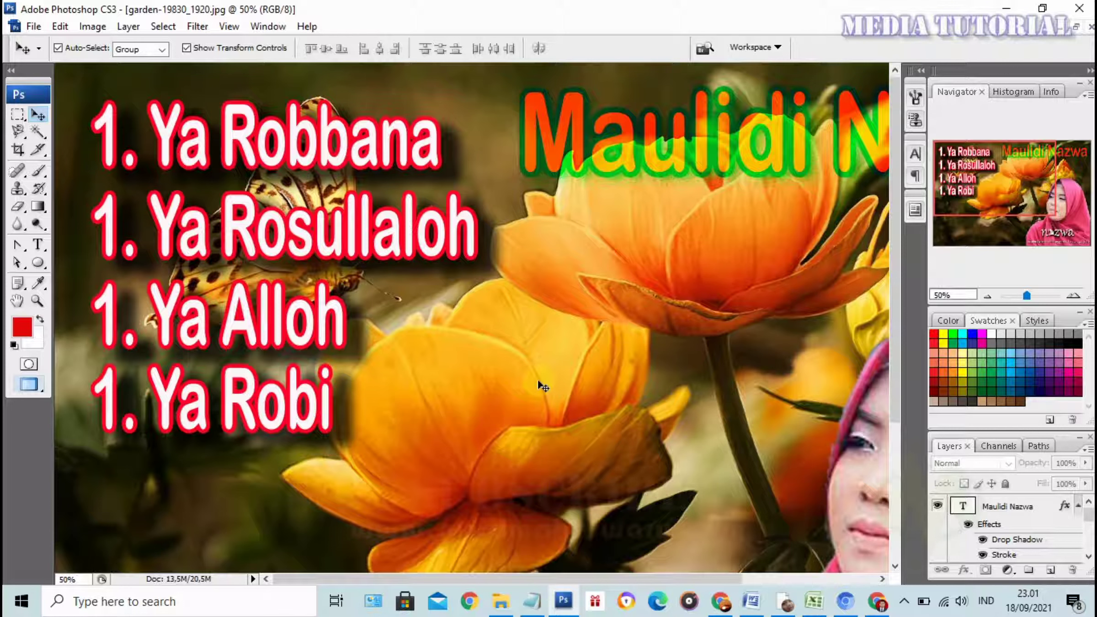
pyautogui.hotkey('ctrl', '-')
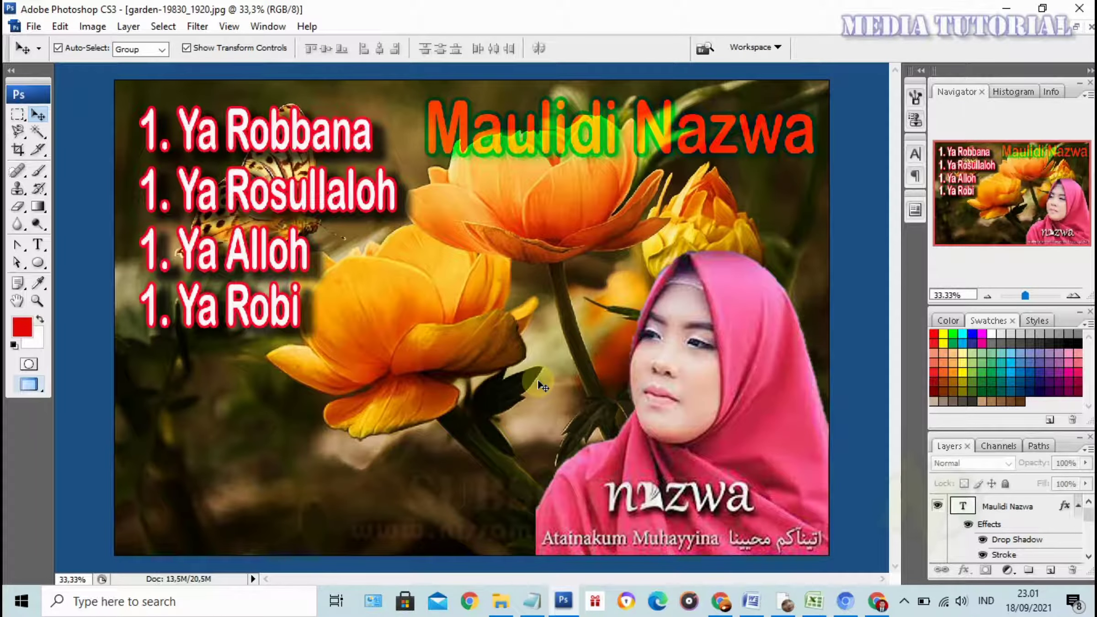
# Zoom out to view the whole poster at 25%.
pyautogui.hotkey('ctrl', '-')
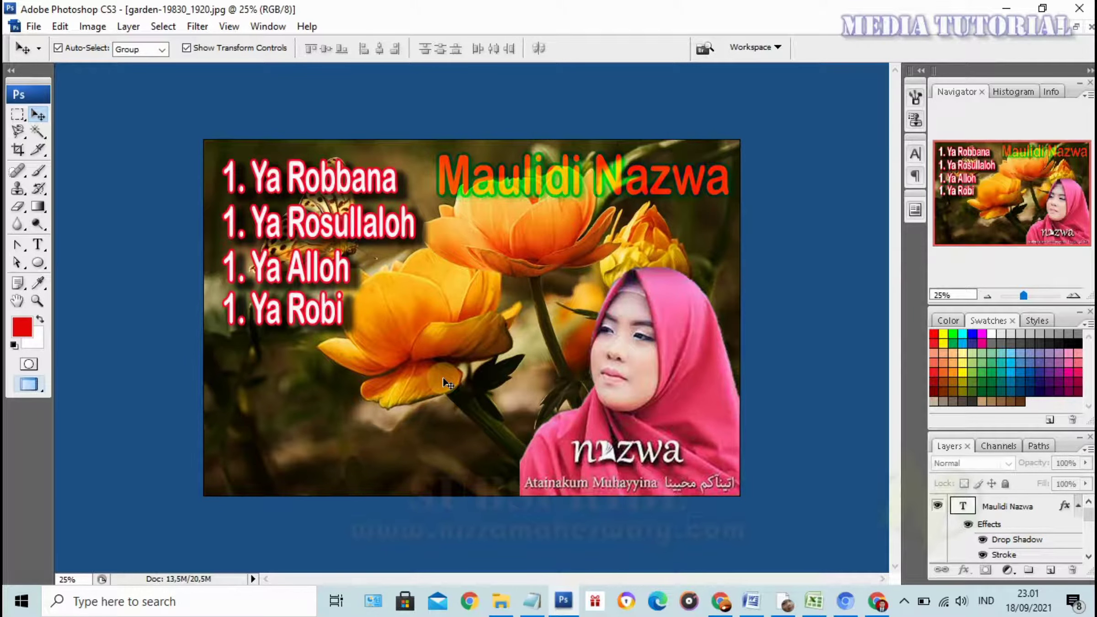
pyautogui.hotkey('ctrl', '+')
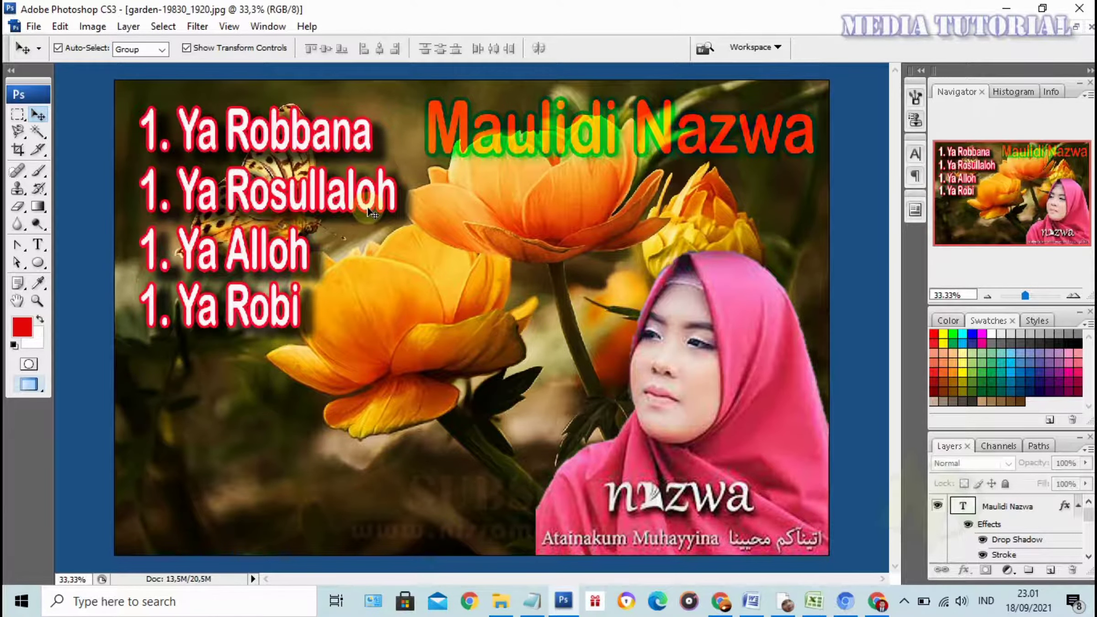
pyautogui.hotkey('ctrl', '-')
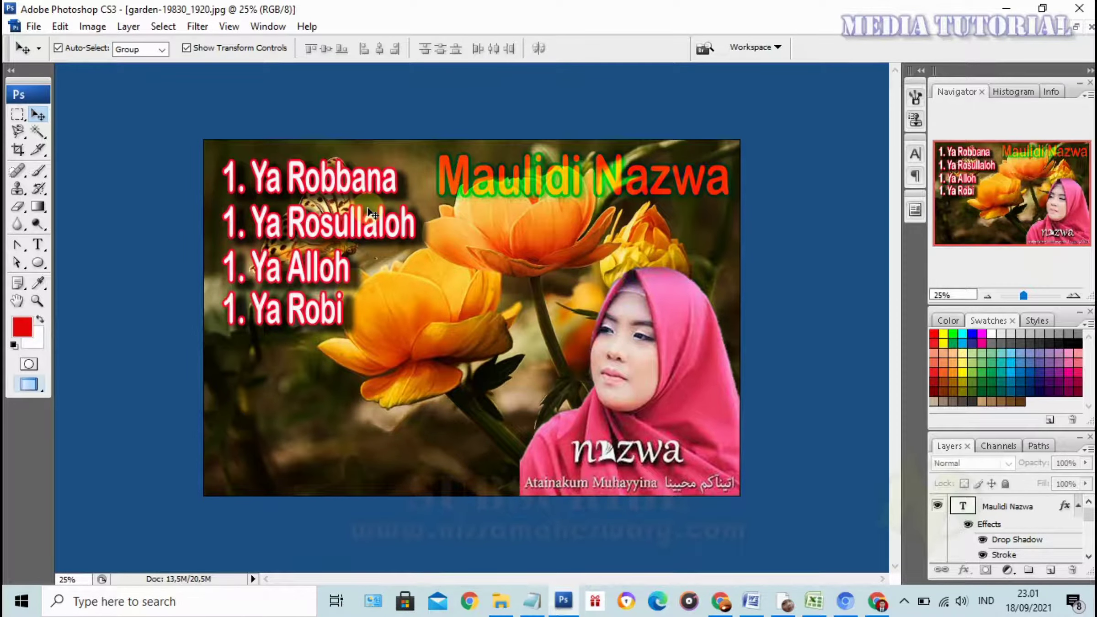
pyautogui.hotkey('ctrl', '+')
pyautogui.hotkey('ctrl', '-')
pyautogui.click(34, 26)
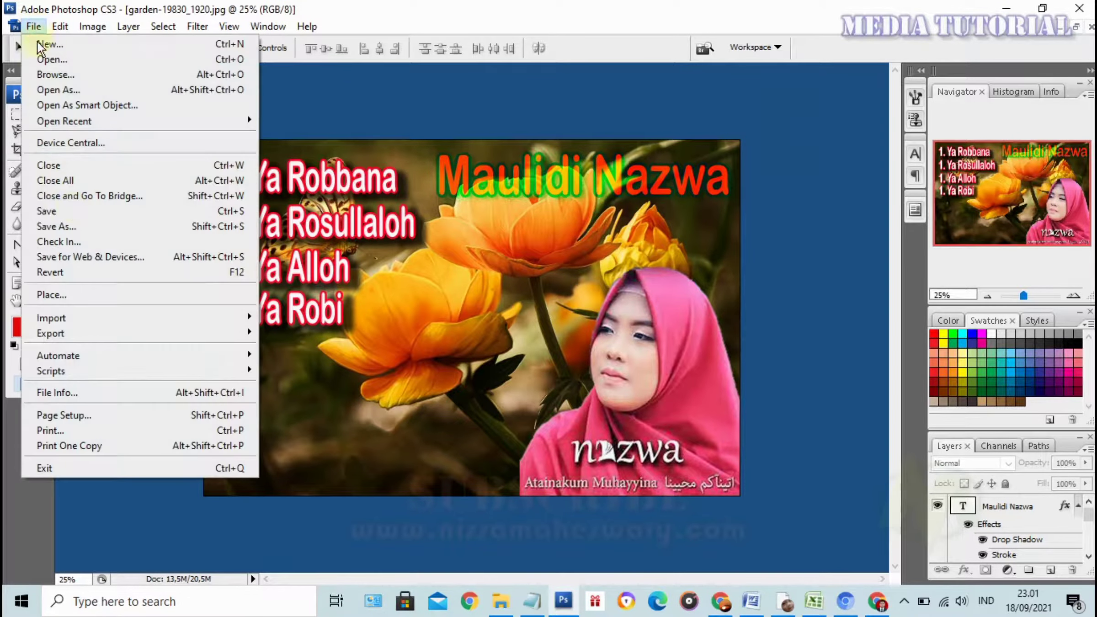
# Save the poster to Downloads as JPEG 'garden-19830_1920 copy.jpg' at quality 11.
pyautogui.click(84, 215)
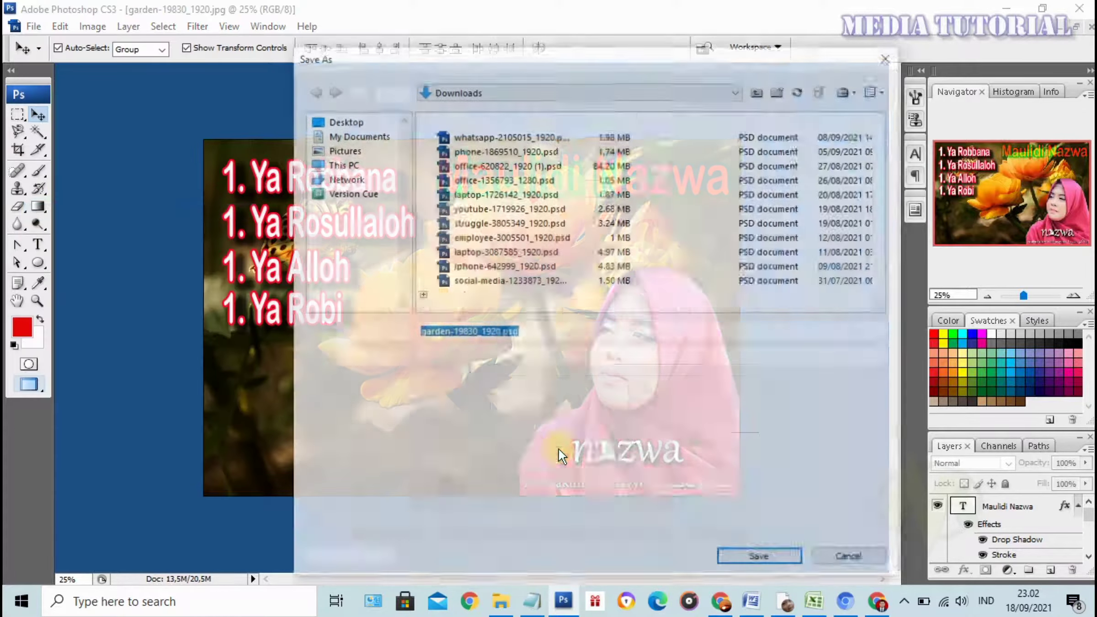
pyautogui.click(537, 357)
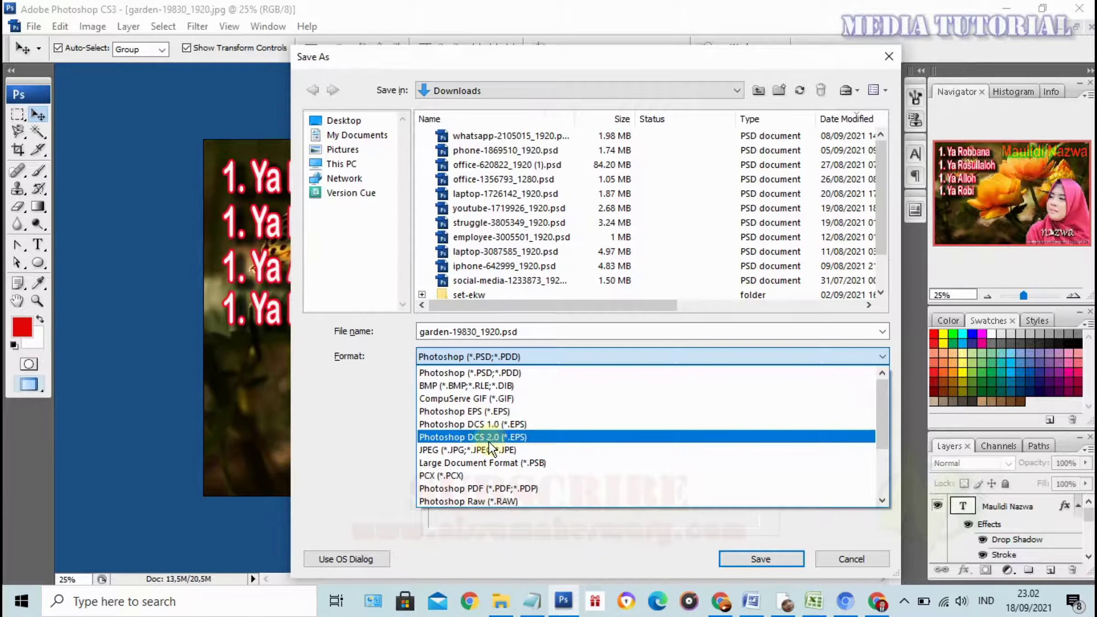
pyautogui.click(468, 448)
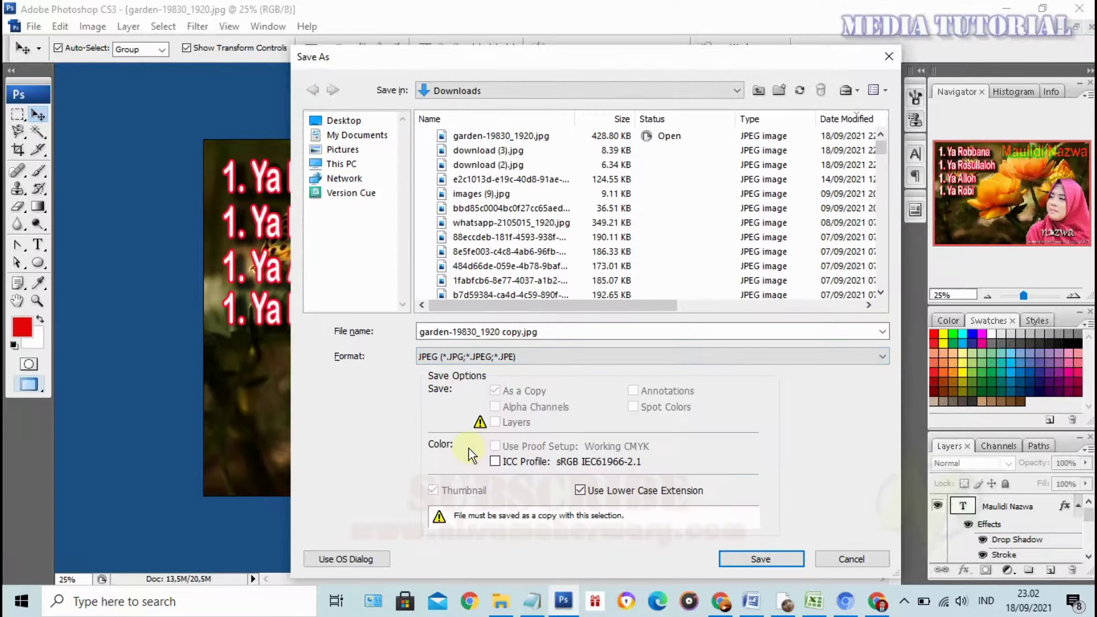
pyautogui.click(769, 557)
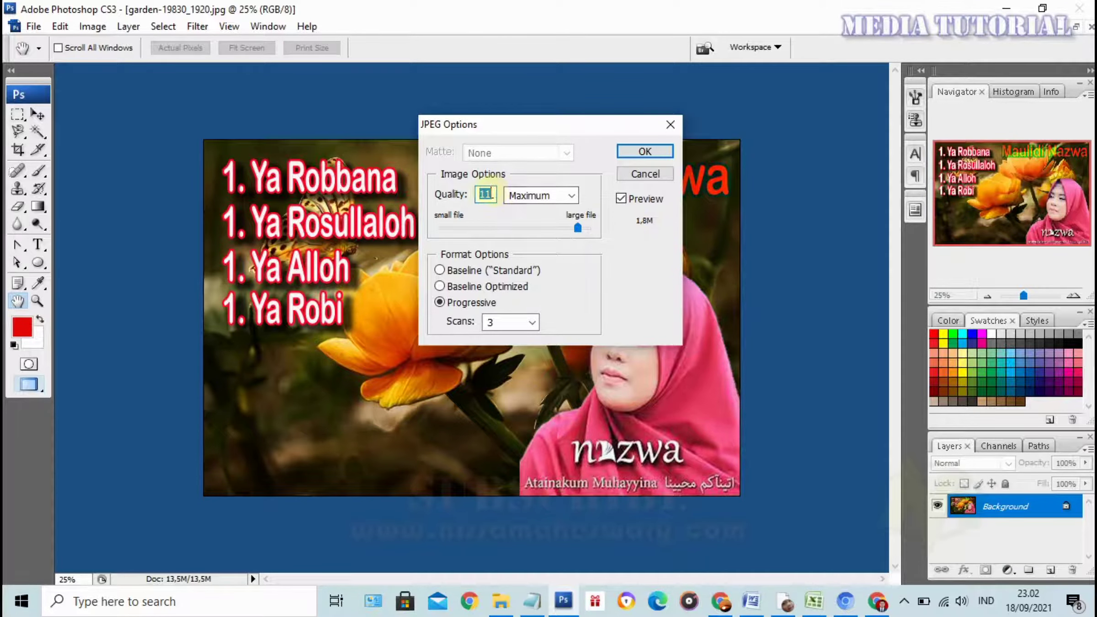
pyautogui.write('12')
pyautogui.press('BackSpace')
pyautogui.write('1')
pyautogui.press('Return')
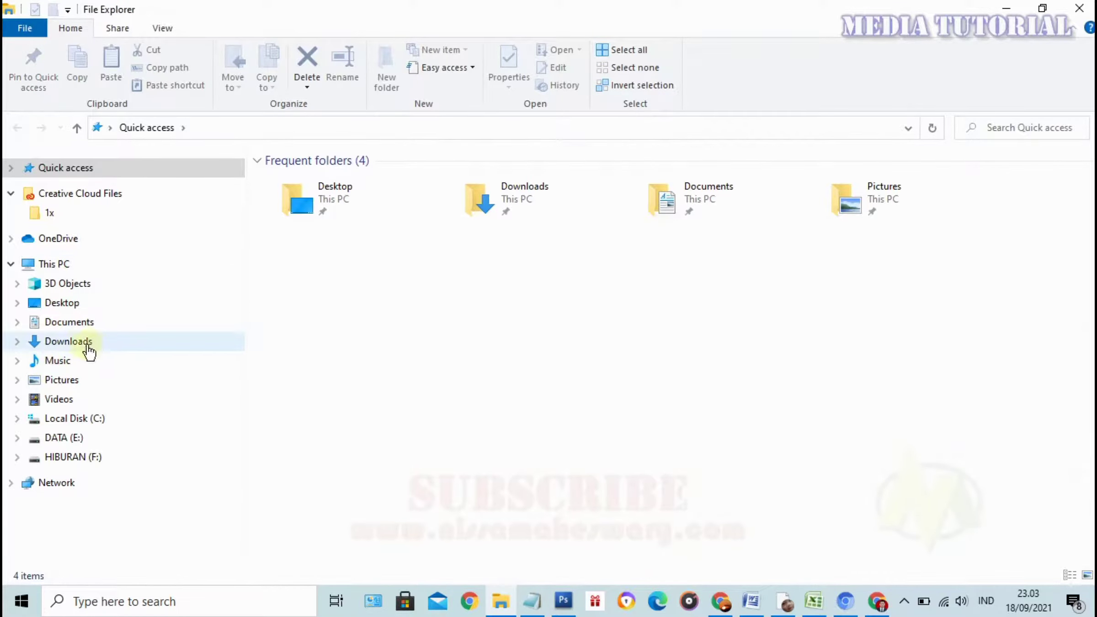
# Open 'garden-19830_1920 copy.jpg' from Downloads in Photos.
pyautogui.click(77, 342)
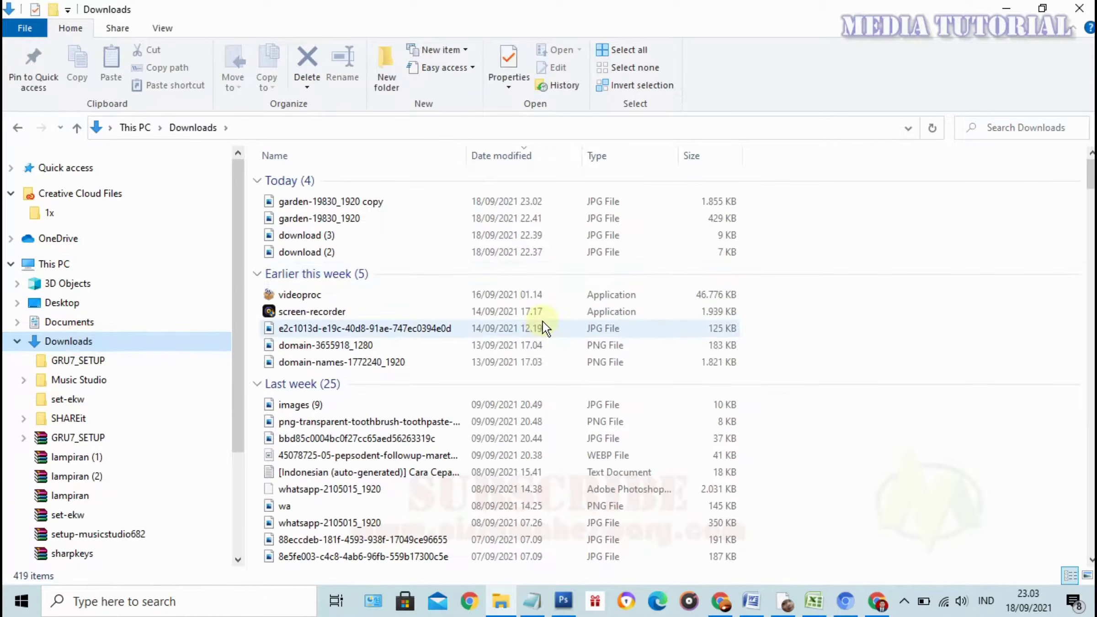
pyautogui.doubleClick(411, 235)
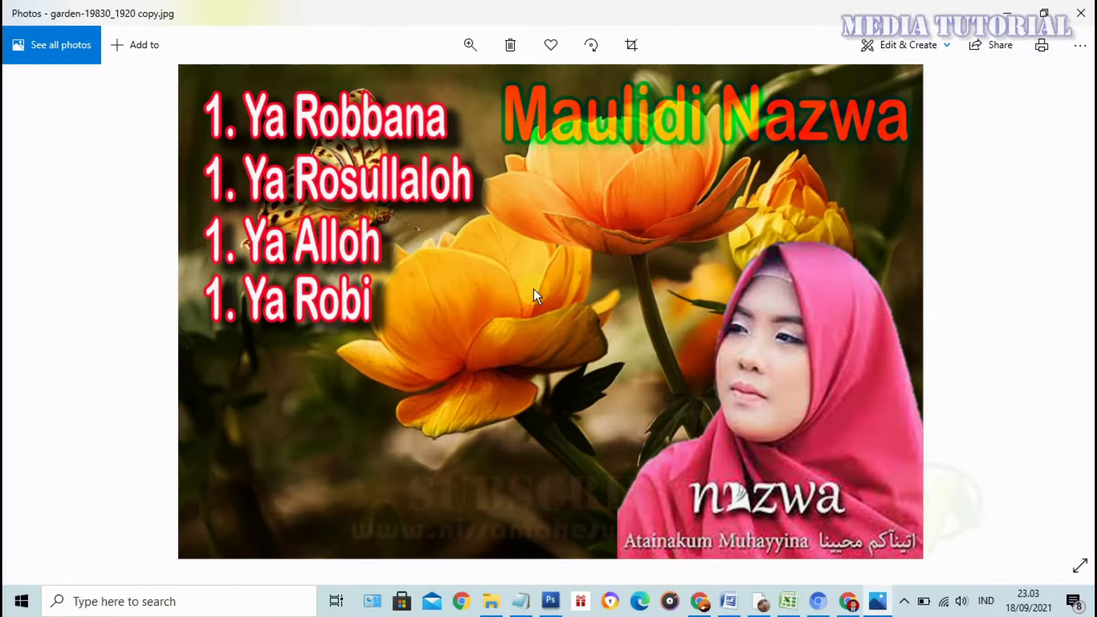
# Compare against the original garden-19830_1920.jpg, then return to the poster with Layer 1 deselected.
pyautogui.press('Left')
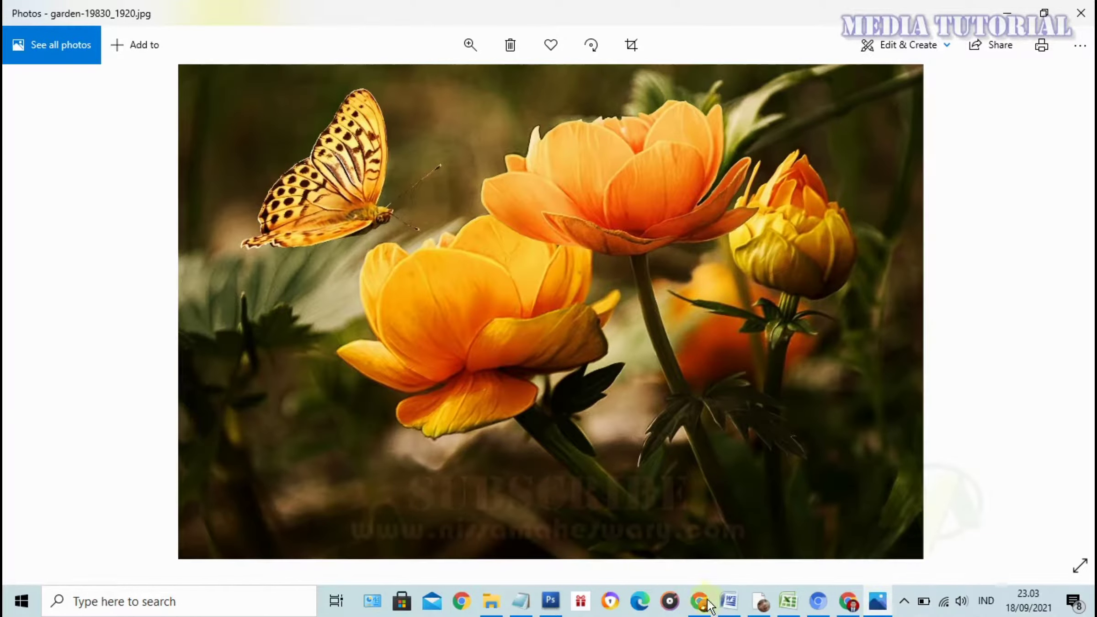
pyautogui.click(551, 602)
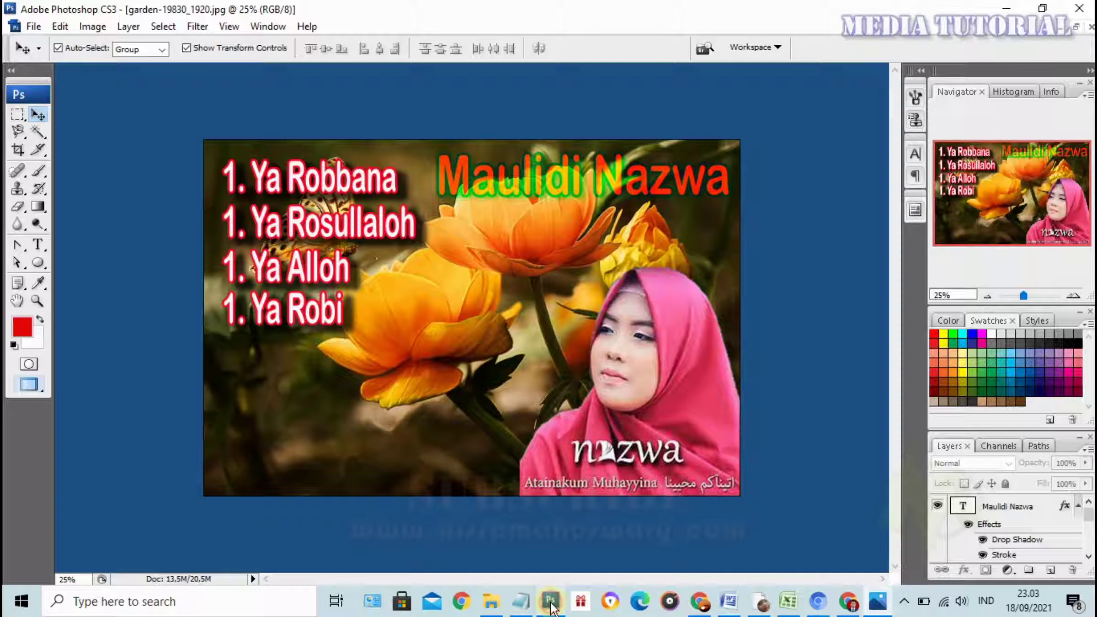
pyautogui.click(836, 334)
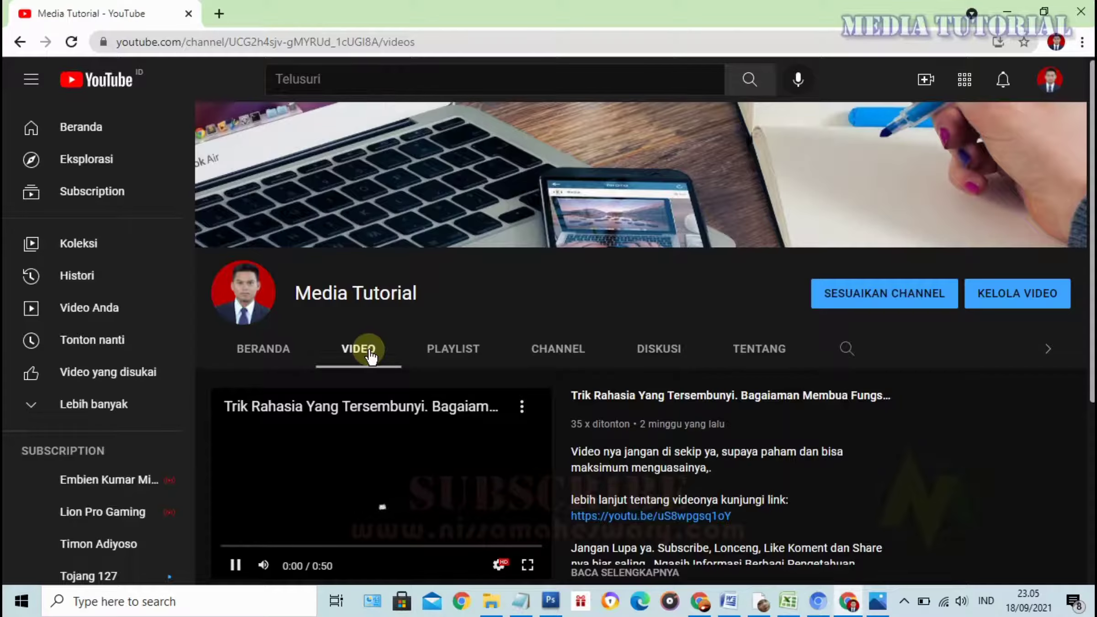
pyautogui.scroll(-5, 409, 407)
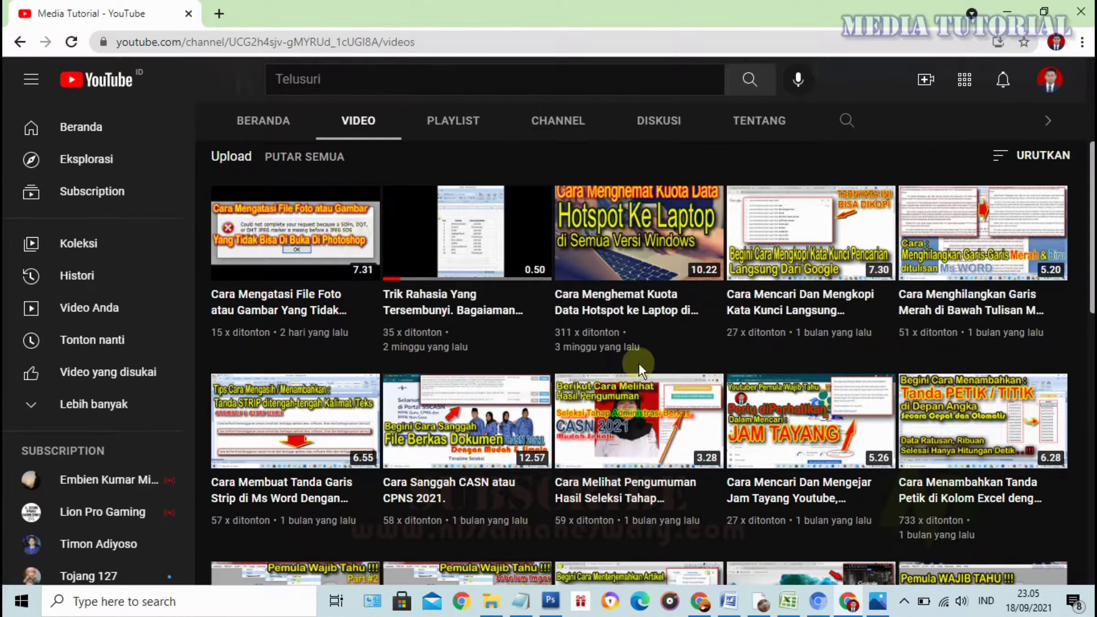
pyautogui.scroll(-3, 751, 301)
pyautogui.scroll(-4, 684, 347)
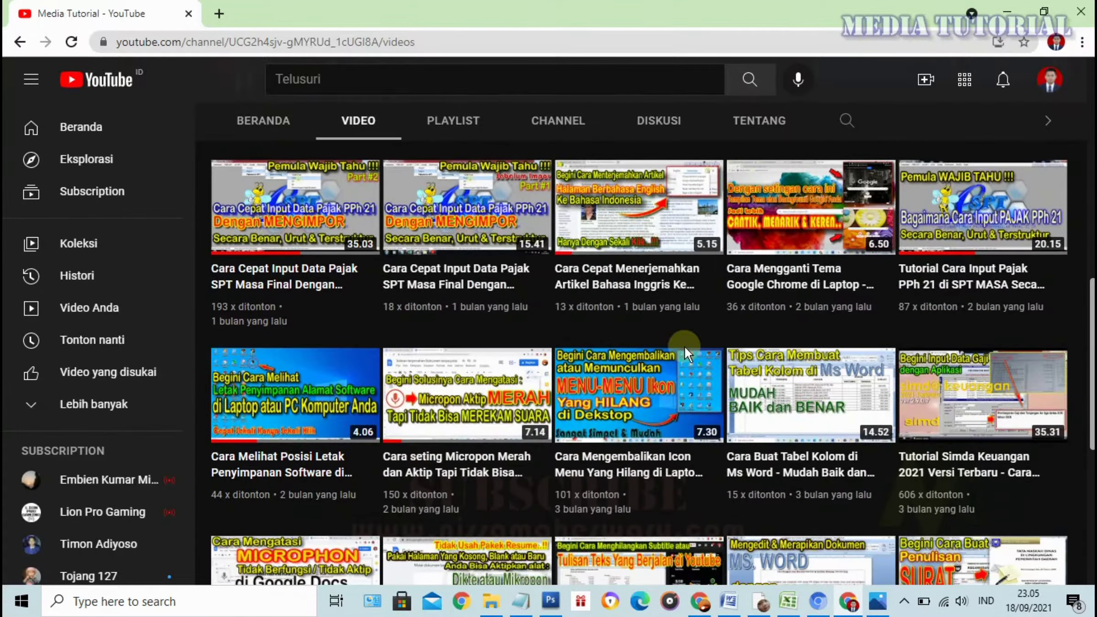
pyautogui.scroll(-5, 684, 346)
pyautogui.scroll(-5, 686, 352)
pyautogui.scroll(-5, 686, 353)
pyautogui.scroll(-5, 686, 352)
pyautogui.scroll(-2, 688, 353)
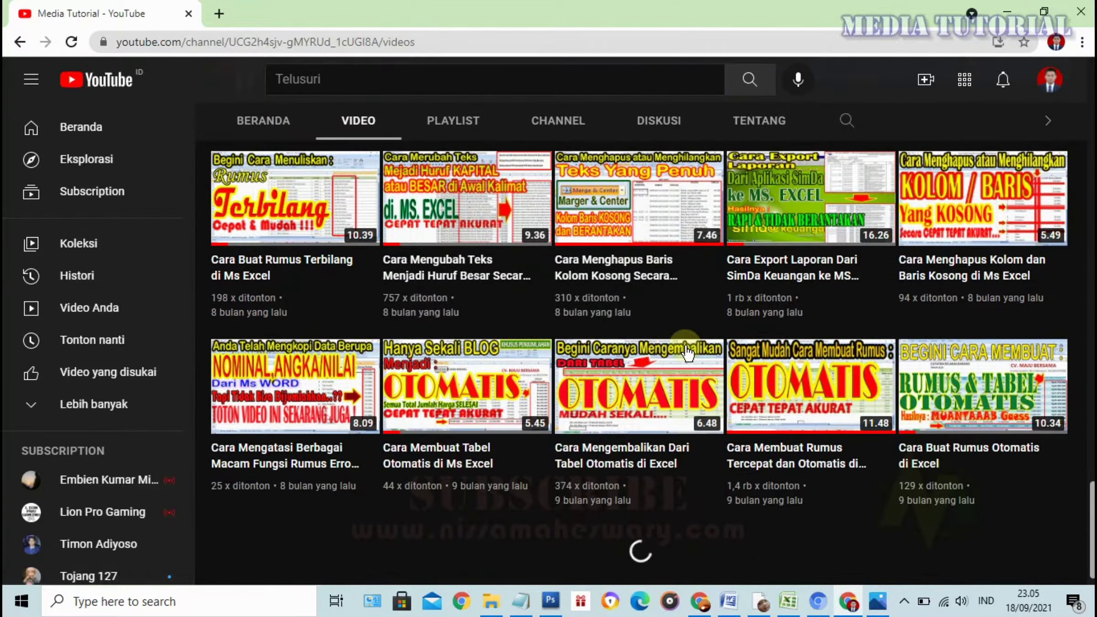
pyautogui.scroll(-3, 688, 353)
pyautogui.scroll(-3, 688, 353)
pyautogui.scroll(-3, 610, 427)
pyautogui.scroll(3, 611, 427)
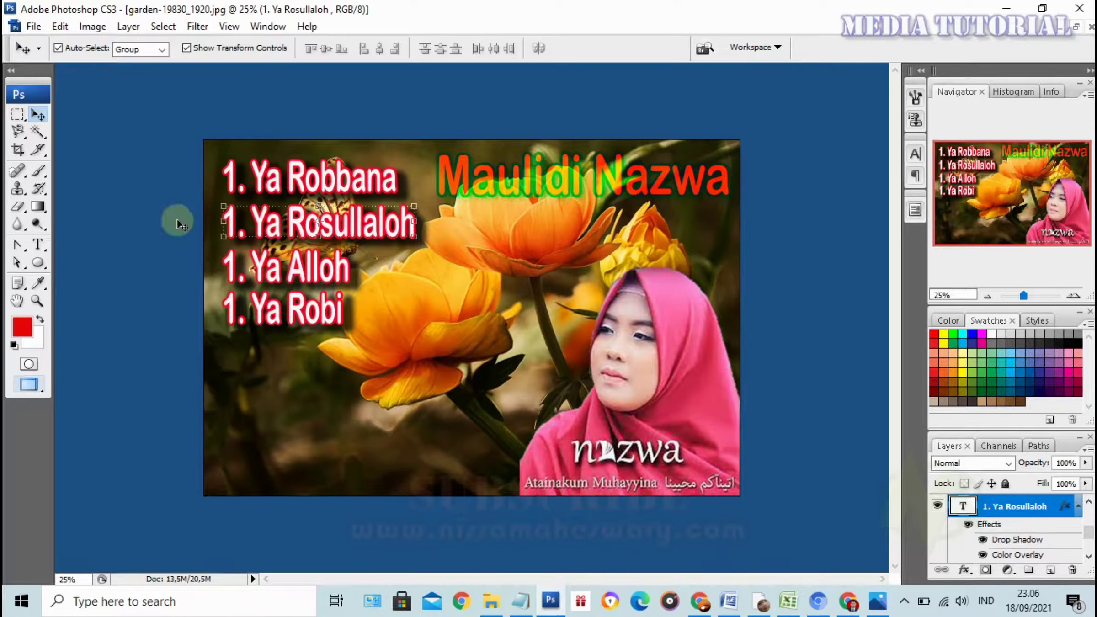
# Renumber the second title to '2. Ya Rosullaloh'.
pyautogui.click(36, 246)
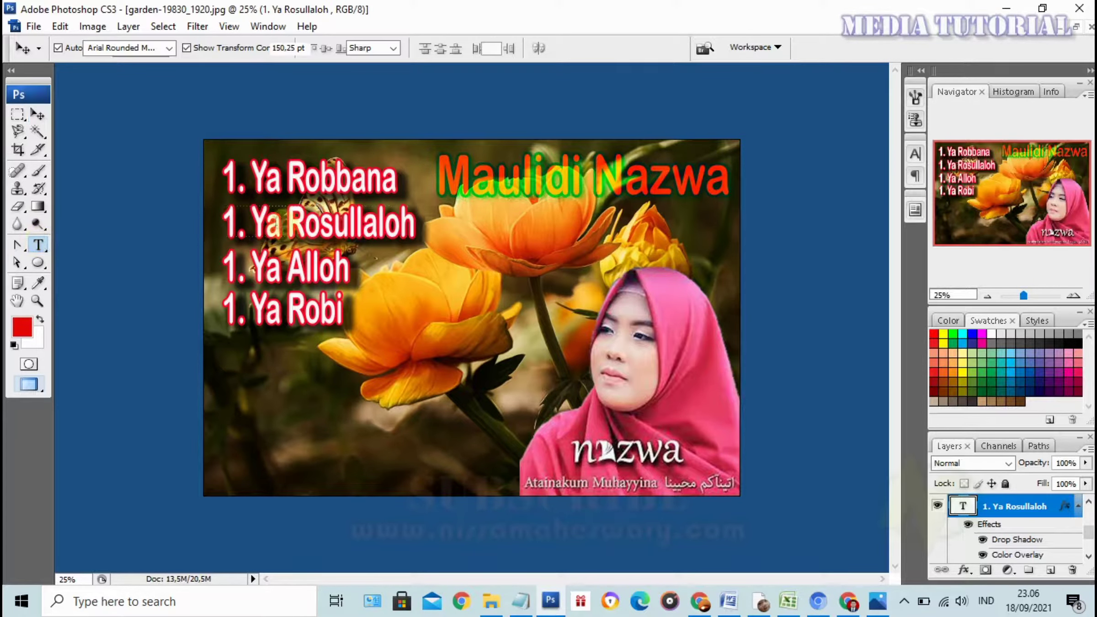
pyautogui.click(223, 227)
pyautogui.press('Delete')
pyautogui.write('2')
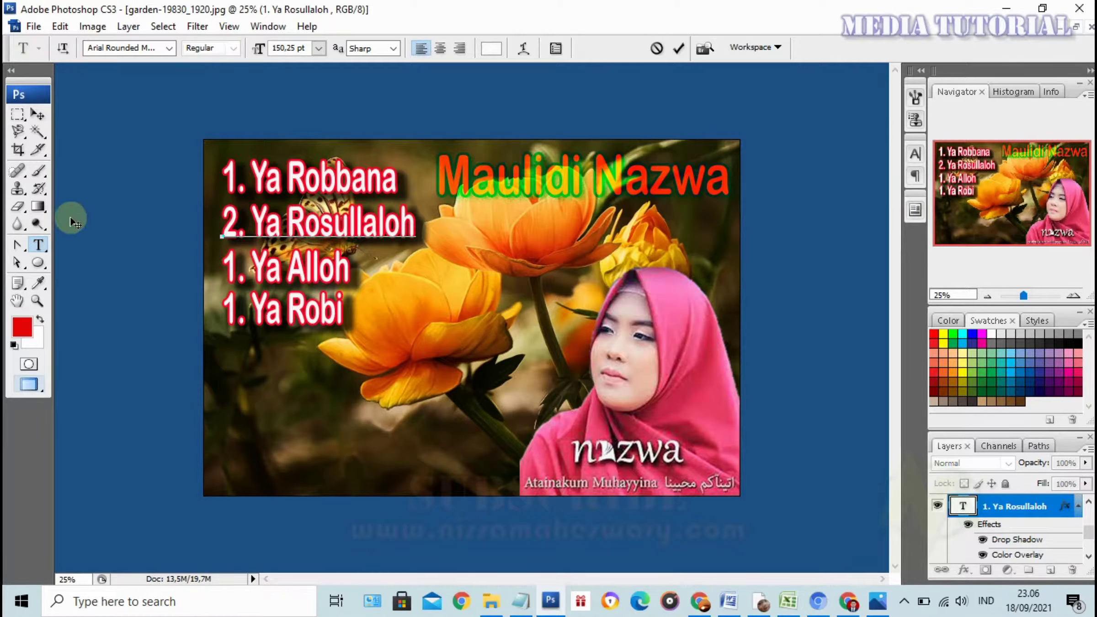
pyautogui.click(38, 114)
# Renumber the third title to '3. Ya Alloh'.
pyautogui.click(247, 270)
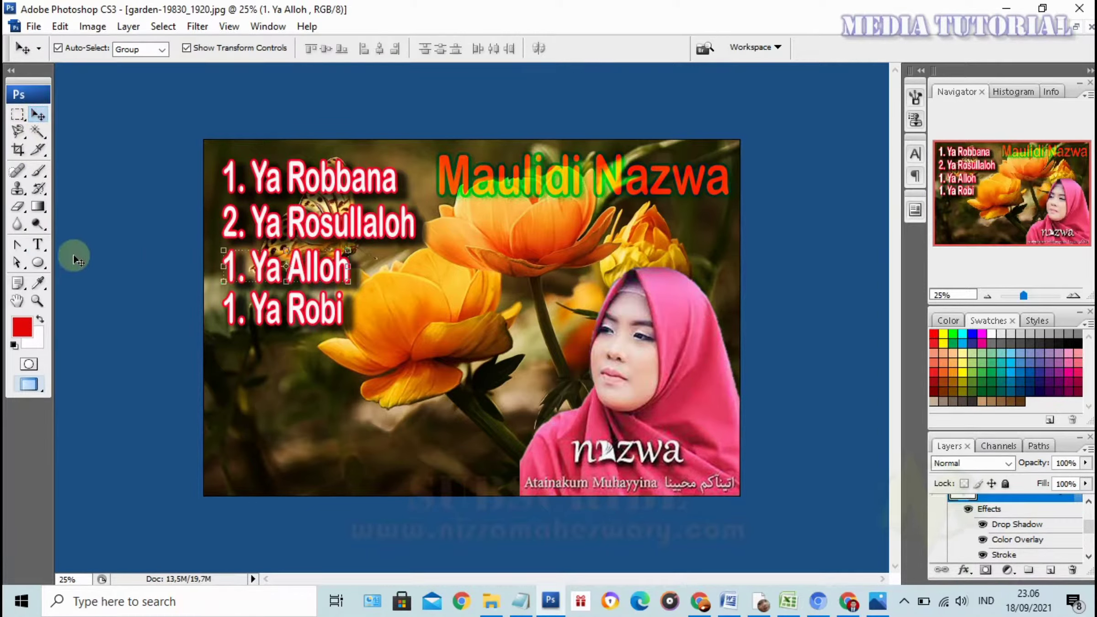
pyautogui.click(36, 241)
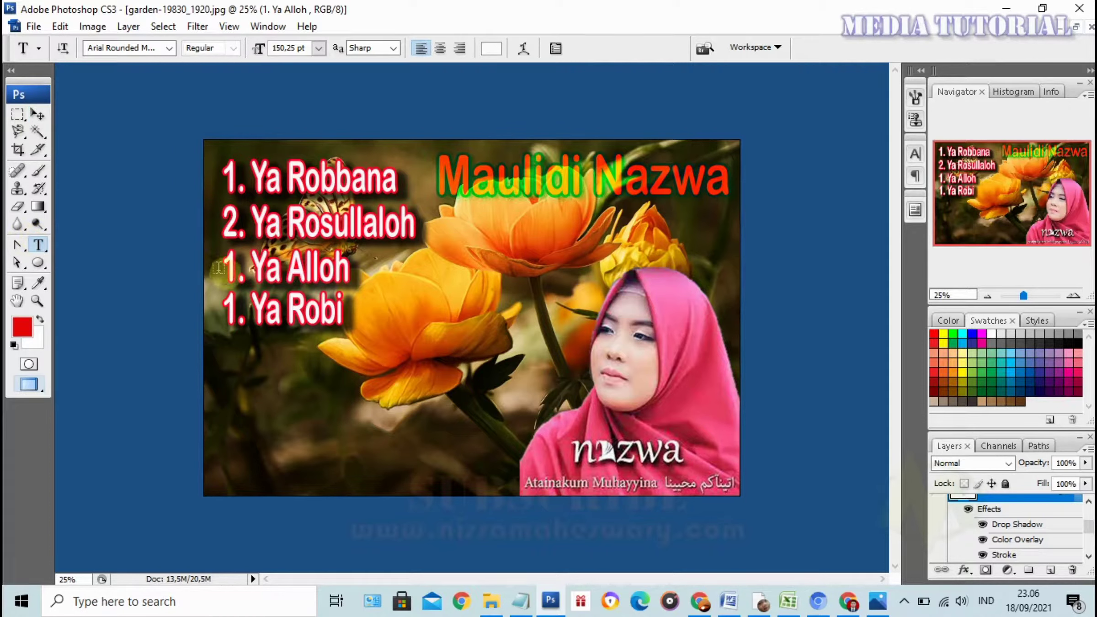
pyautogui.click(223, 278)
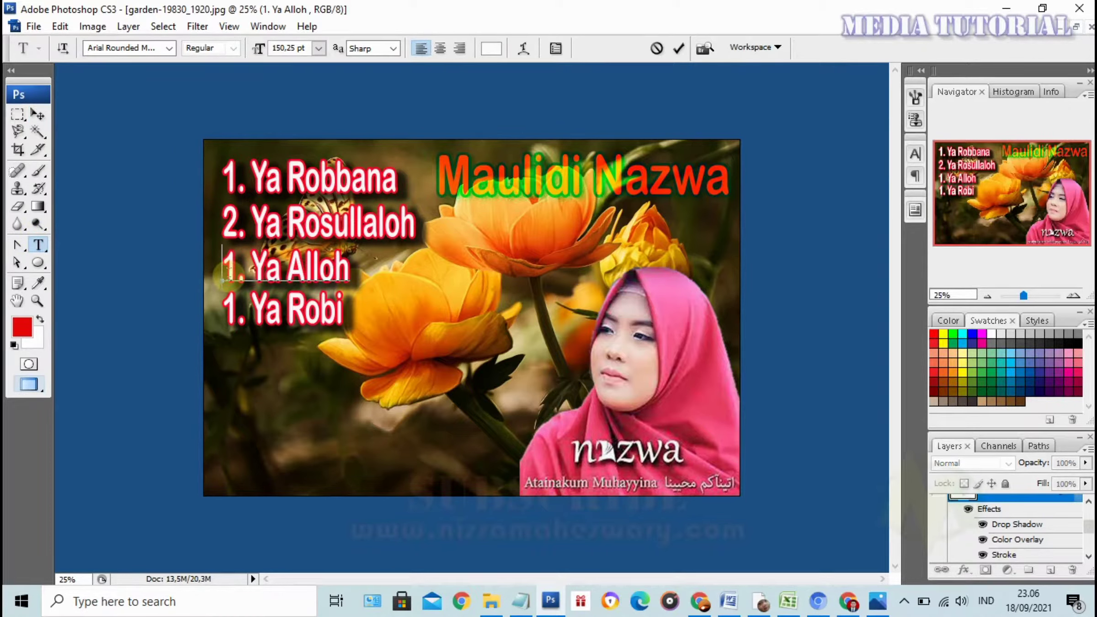
pyautogui.press('Delete')
pyautogui.write('3')
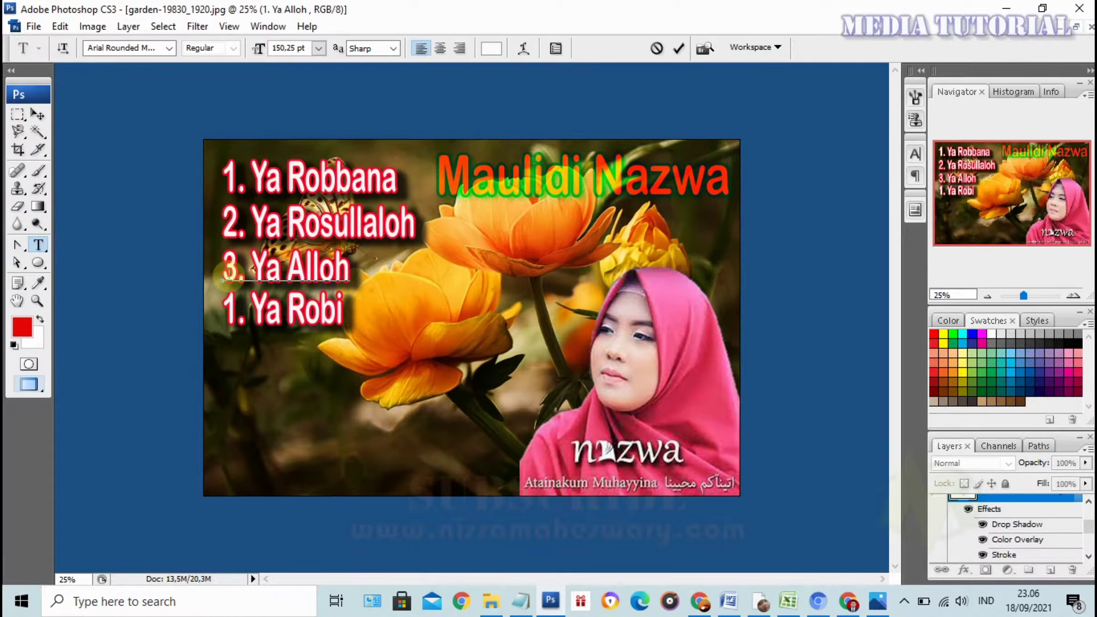
pyautogui.click(38, 115)
# Renumber the fourth title to '4. Ya Robi' and confirm the edit.
pyautogui.click(231, 297)
pyautogui.click(39, 243)
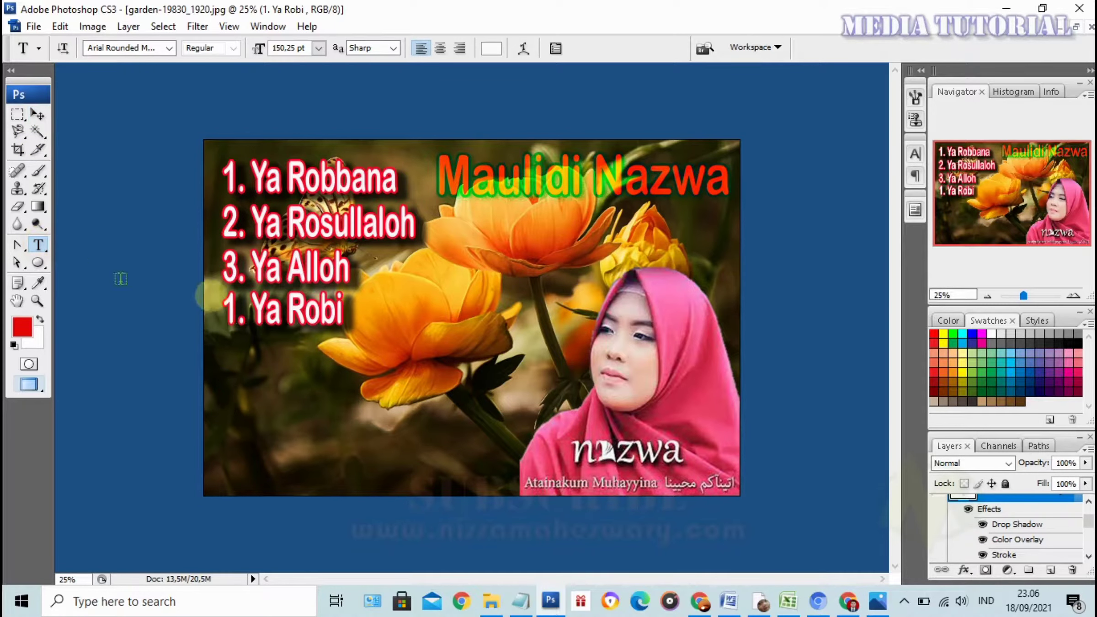
pyautogui.click(232, 315)
pyautogui.write('4')
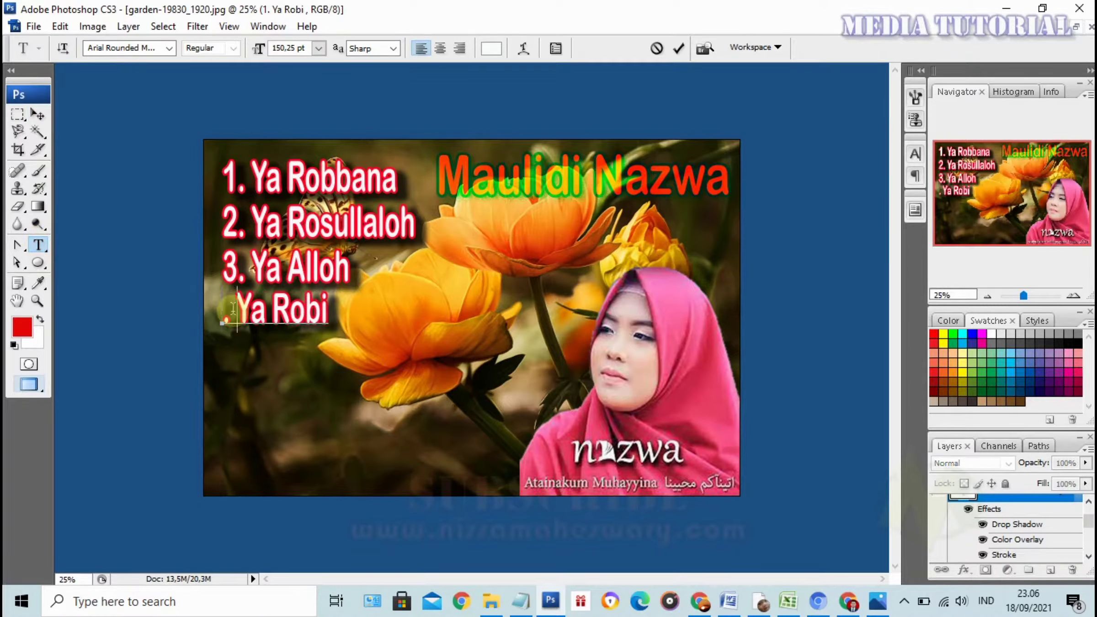
pyautogui.click(38, 114)
pyautogui.click(774, 323)
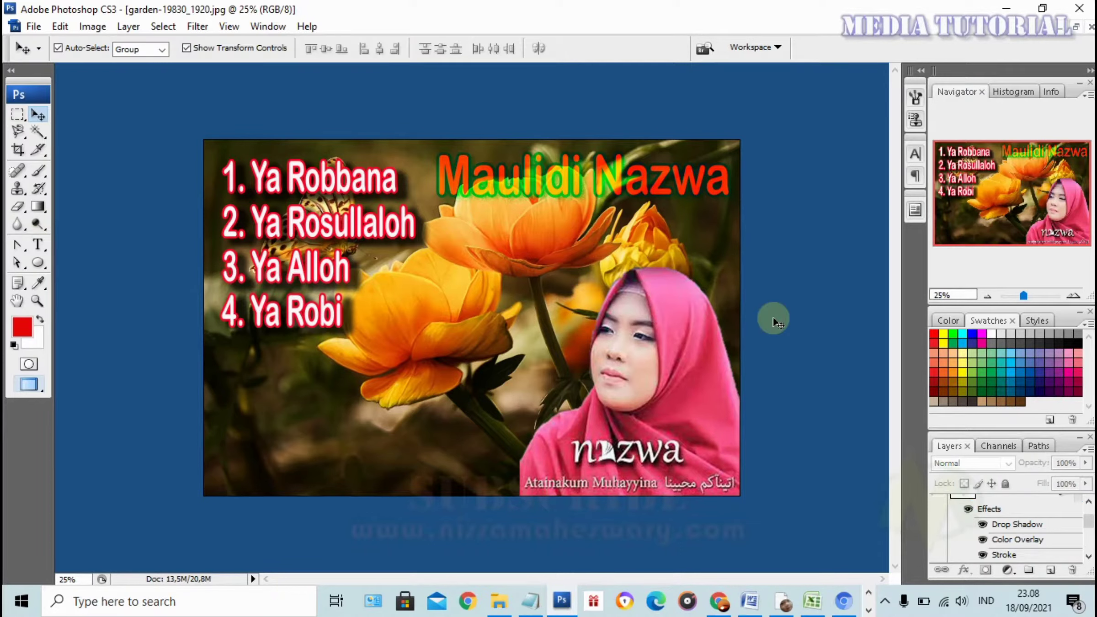